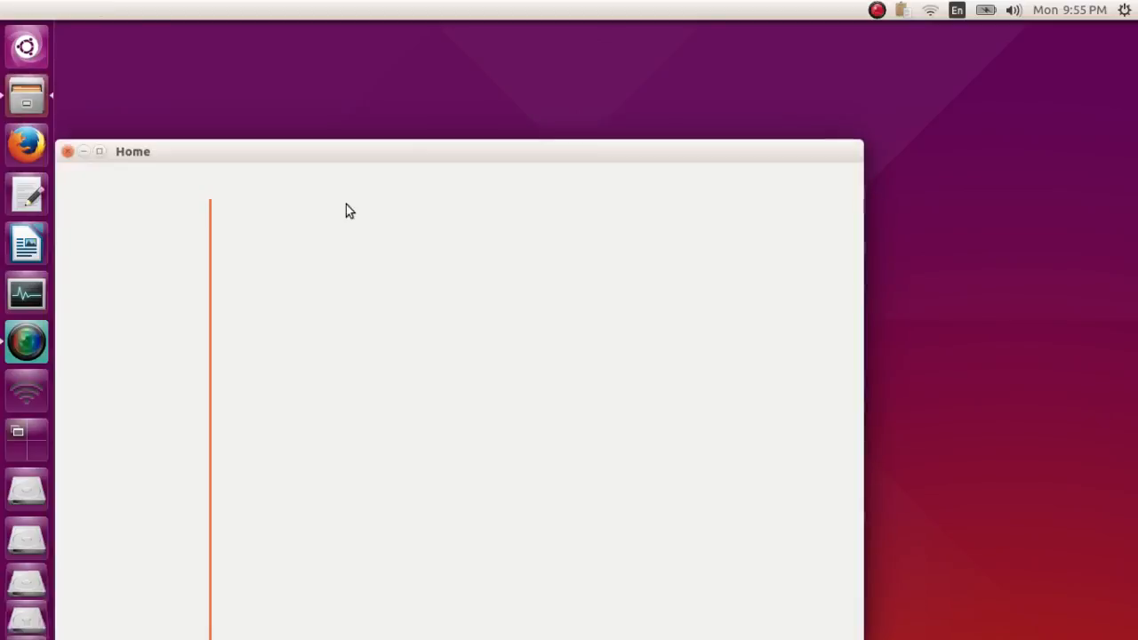
Step: Move the Home window to the middle of the desktop, and open an additional file window and close it again
{"action": "left_click_drag", "start_coordinate": [432, 160], "coordinate": [532, 106]}
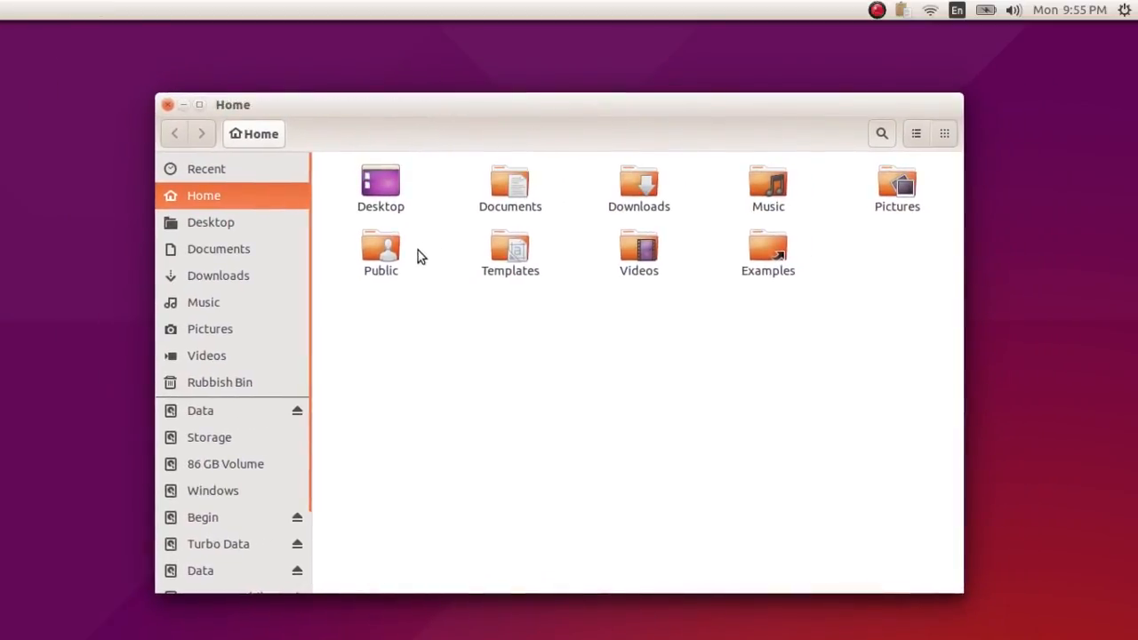
{"action": "left_click", "coordinate": [235, 111]}
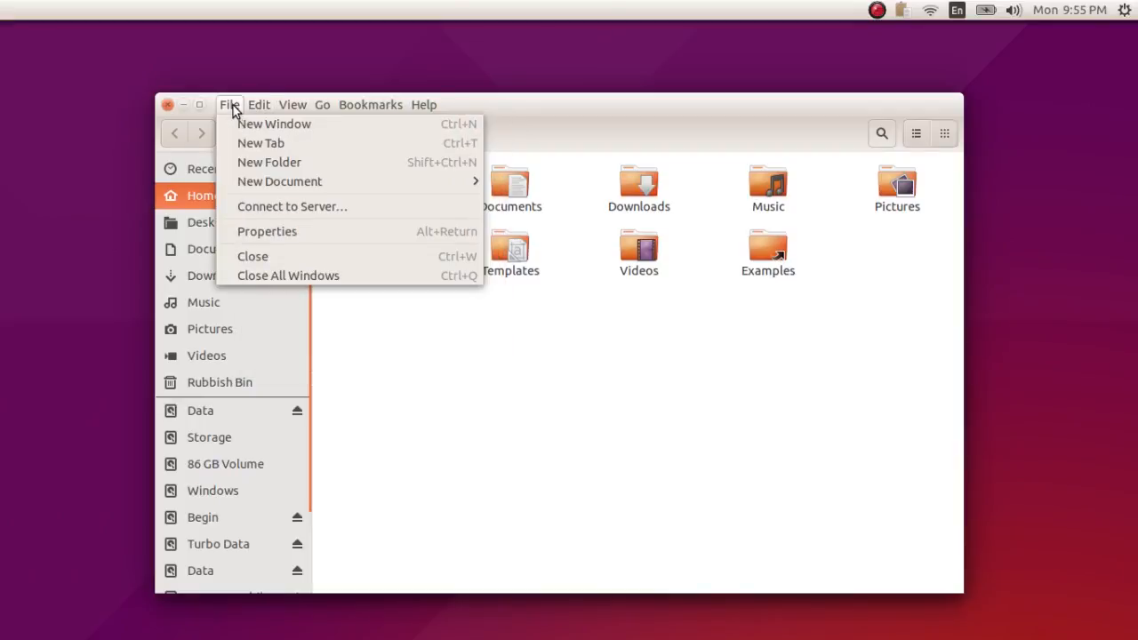
{"action": "left_click", "coordinate": [236, 126]}
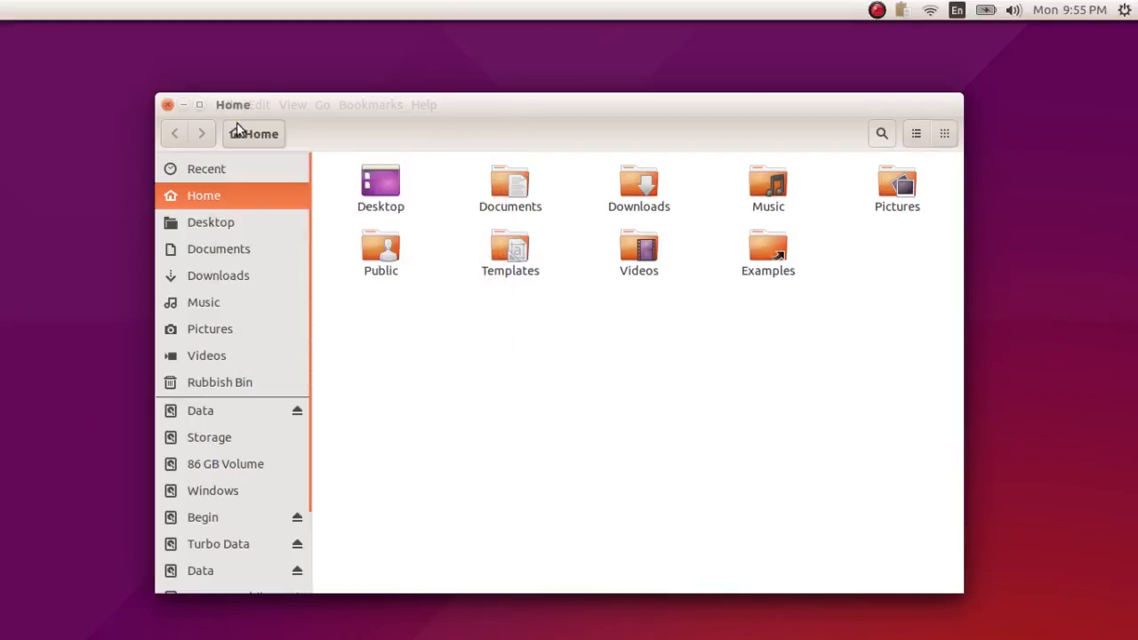
{"action": "left_click", "coordinate": [14, 33]}
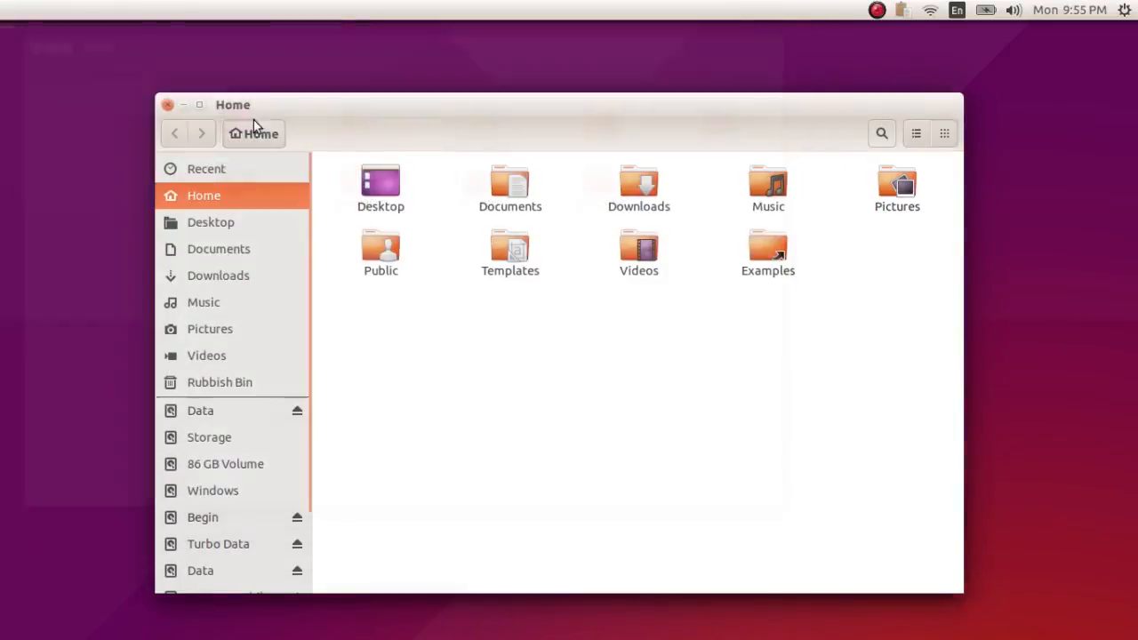
Step: Open a second Home tab in the file window and switch between the two tabs
{"action": "left_click", "coordinate": [228, 105]}
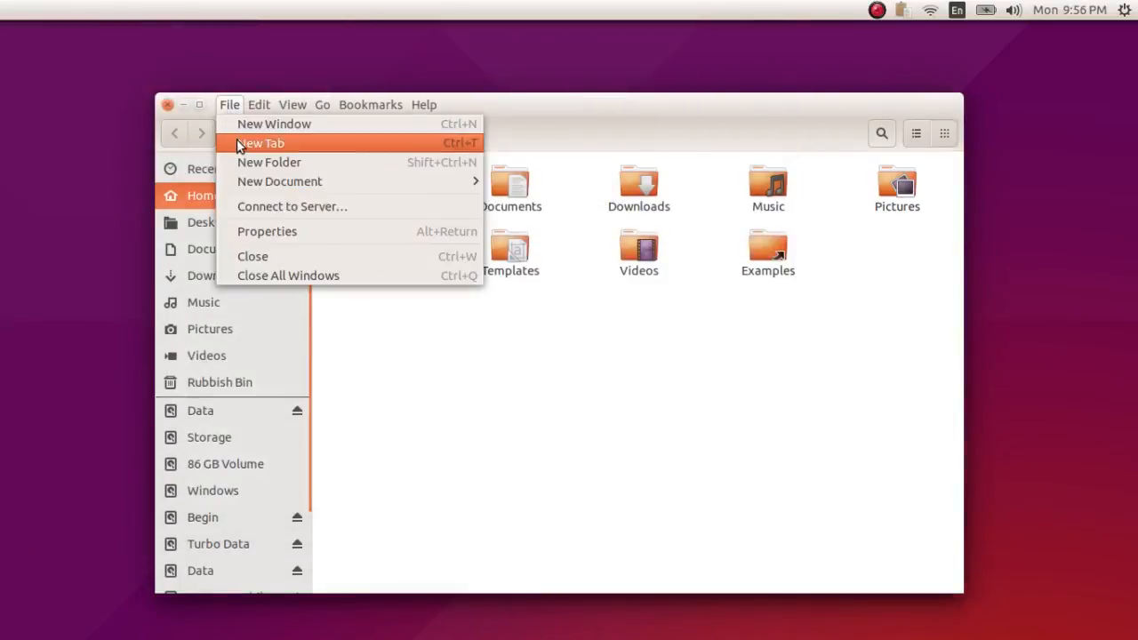
{"action": "left_click", "coordinate": [236, 140]}
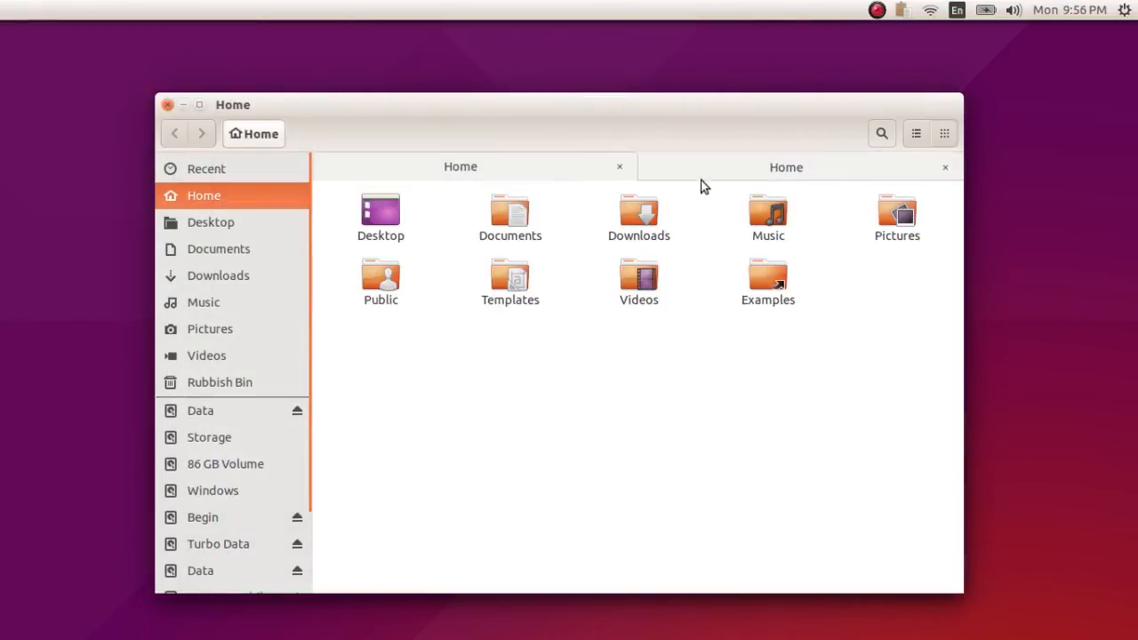
{"action": "left_click", "coordinate": [473, 156]}
{"action": "left_click", "coordinate": [662, 172]}
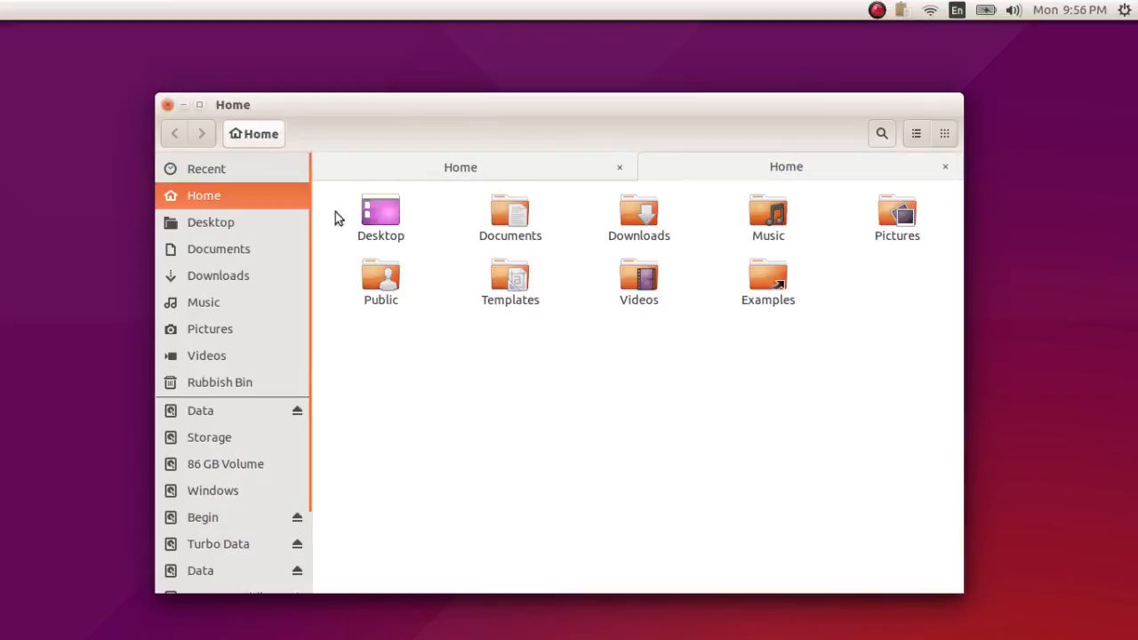
Step: Browse the second tab to Documents and on to Downloads, comparing it with the first Home tab
{"action": "left_click", "coordinate": [260, 223]}
{"action": "left_click", "coordinate": [255, 249]}
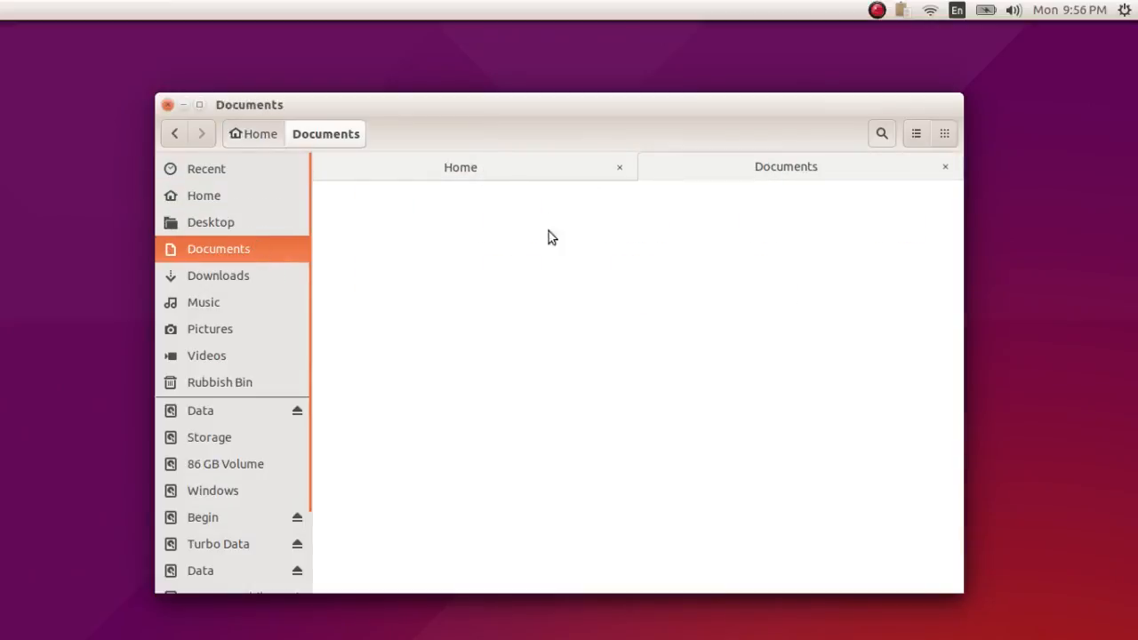
{"action": "left_click", "coordinate": [533, 178]}
{"action": "left_click", "coordinate": [741, 178]}
{"action": "left_click", "coordinate": [245, 277]}
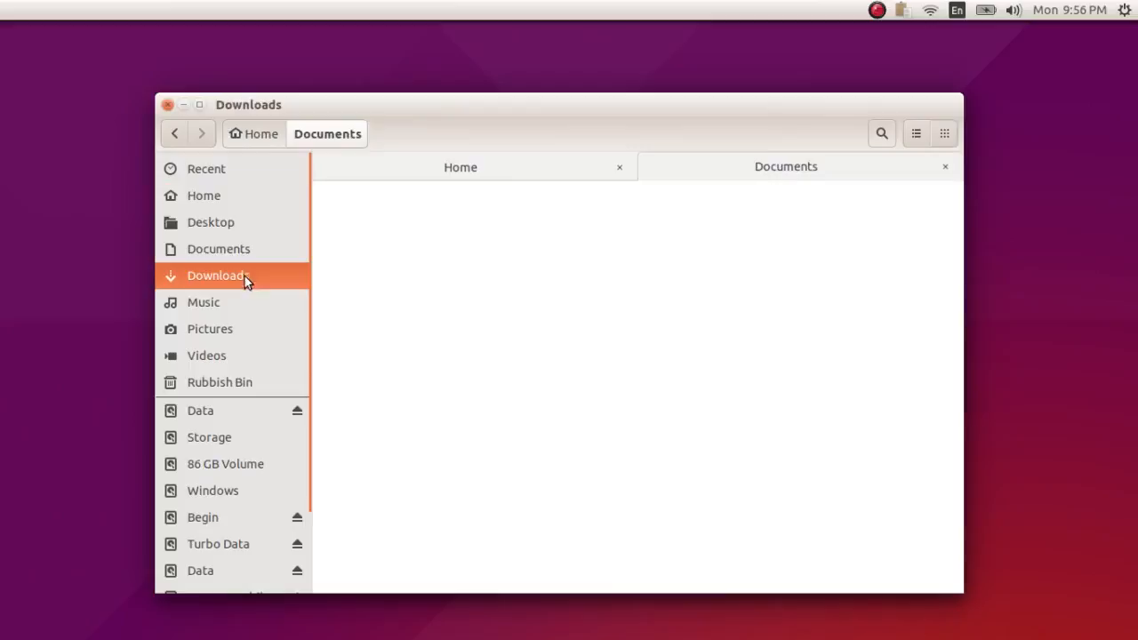
{"action": "left_click", "coordinate": [542, 176]}
{"action": "left_click", "coordinate": [721, 175]}
{"action": "left_click", "coordinate": [498, 164]}
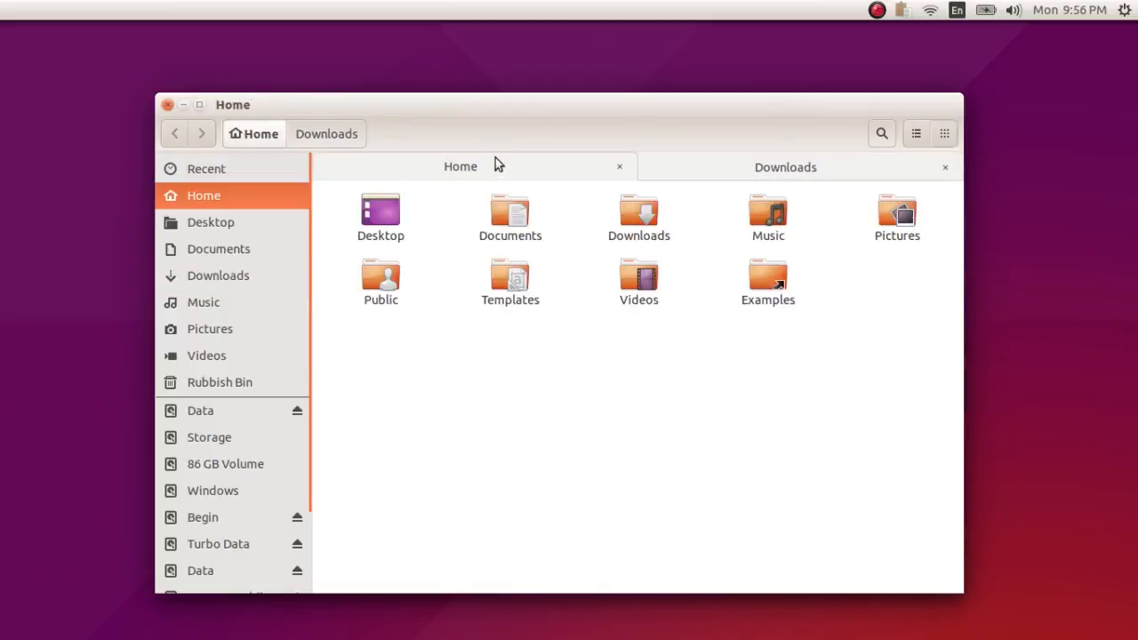
Step: Open another Home tab from the first tab and show the middle one of the three
{"action": "left_click", "coordinate": [226, 106]}
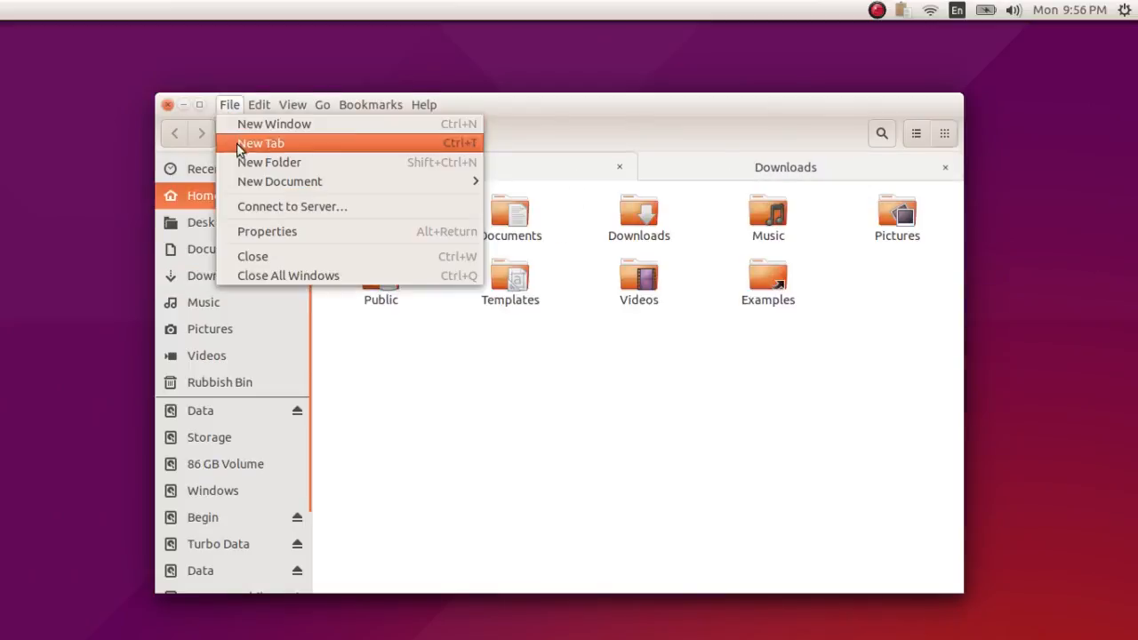
{"action": "left_click", "coordinate": [240, 145]}
{"action": "left_click", "coordinate": [800, 172]}
{"action": "left_click", "coordinate": [669, 170]}
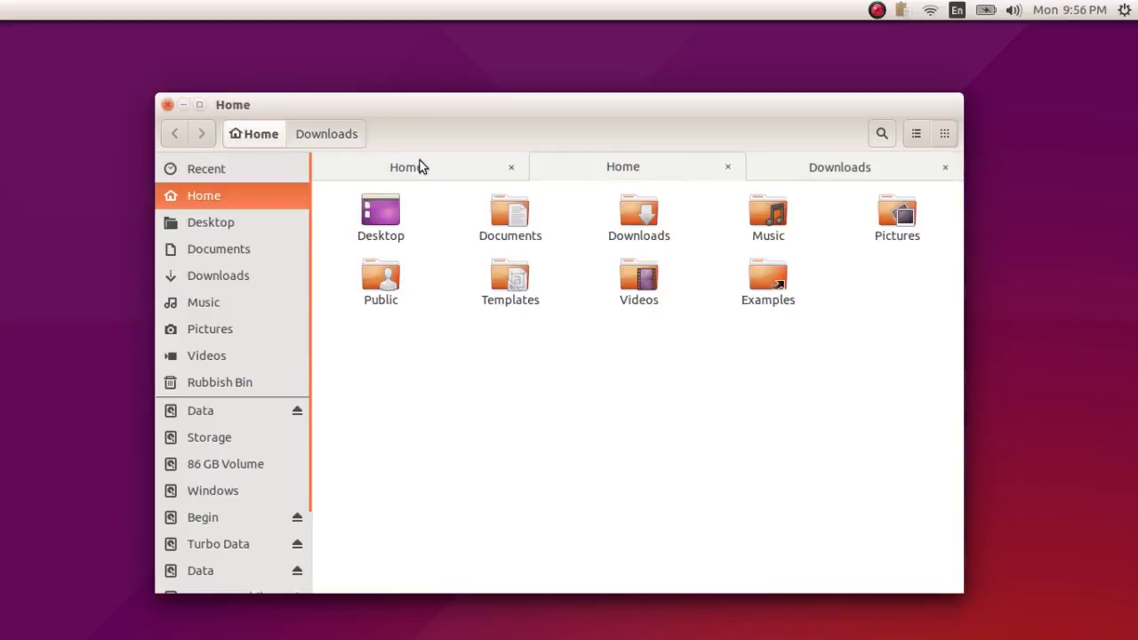
Step: Switch back and forth among the three open tabs and close the Downloads tab
{"action": "left_click", "coordinate": [419, 163]}
{"action": "left_click", "coordinate": [681, 175]}
{"action": "left_click", "coordinate": [807, 172]}
{"action": "left_click", "coordinate": [592, 176]}
{"action": "left_click", "coordinate": [438, 171]}
{"action": "left_click", "coordinate": [635, 173]}
{"action": "left_click", "coordinate": [858, 173]}
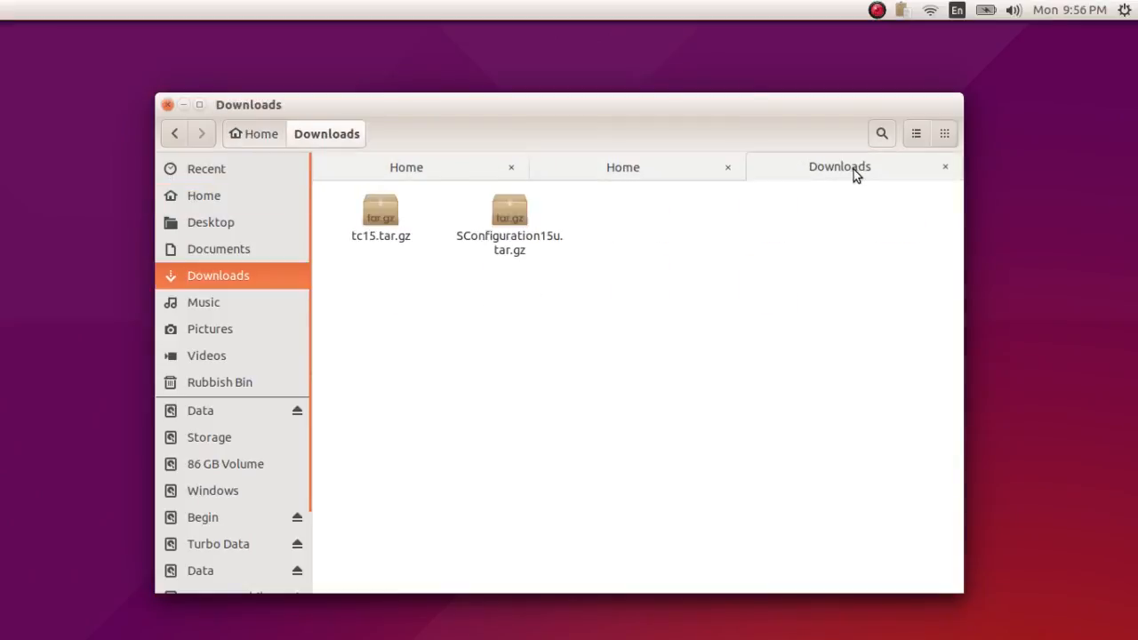
{"action": "left_click", "coordinate": [946, 171]}
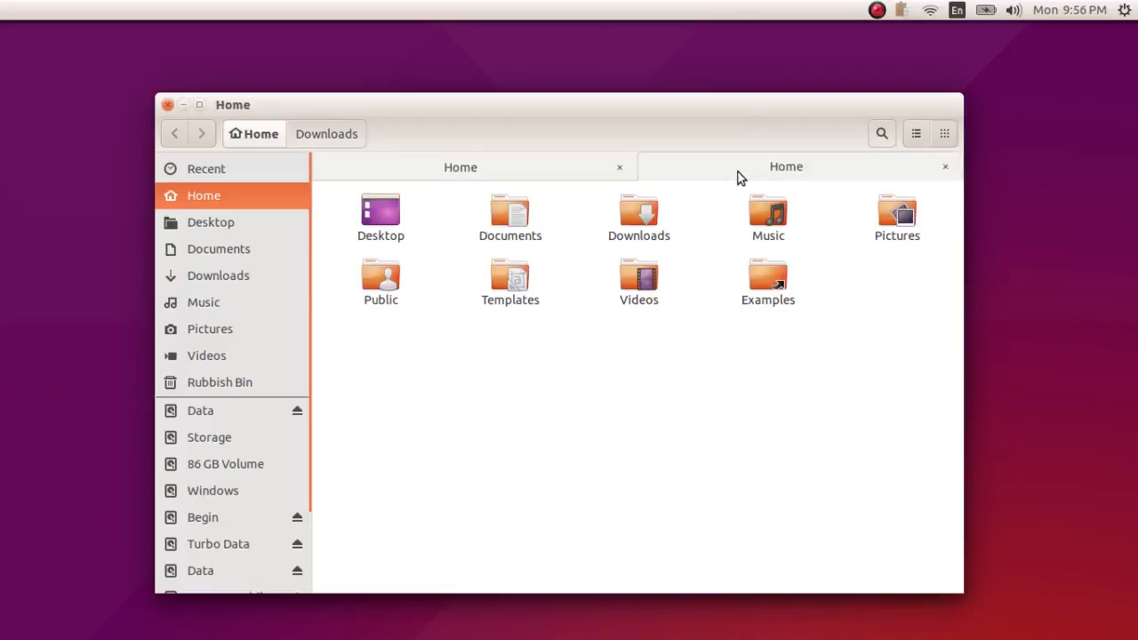
Step: View the Connect to Server dialog and dismiss it, and close the second Home tab
{"action": "left_click", "coordinate": [233, 105]}
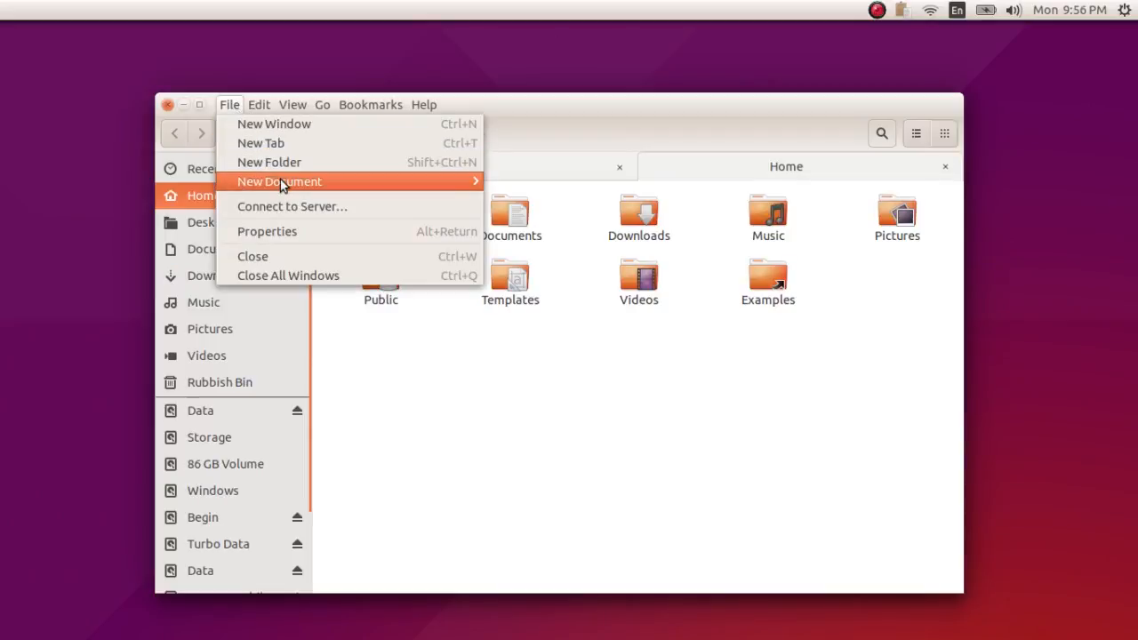
{"action": "mouse_move", "coordinate": [281, 184]}
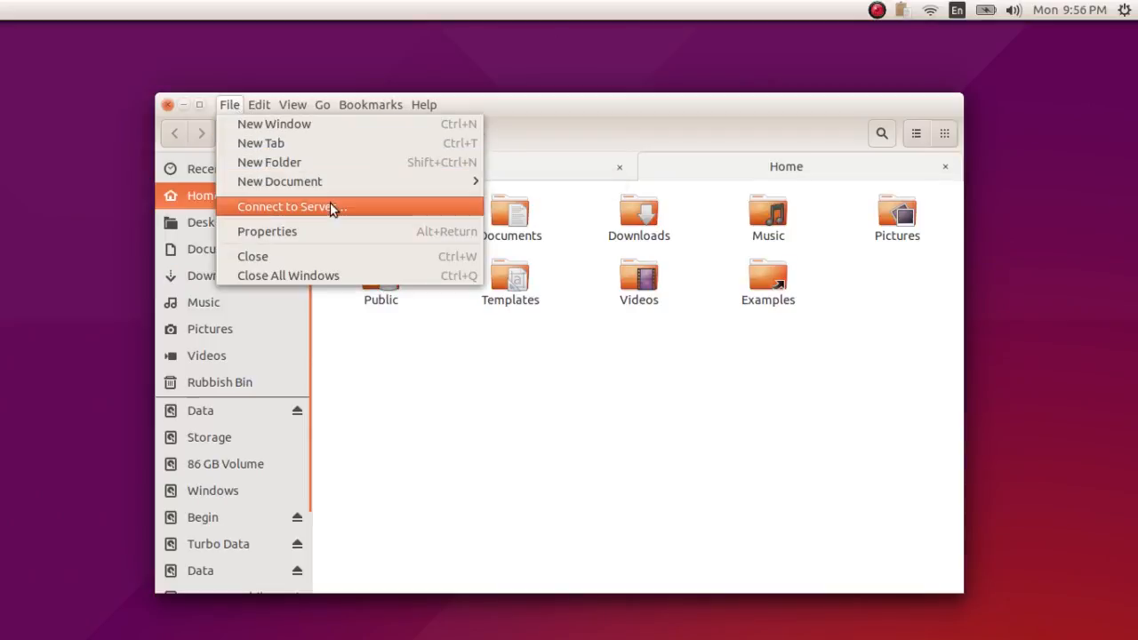
{"action": "left_click", "coordinate": [328, 207]}
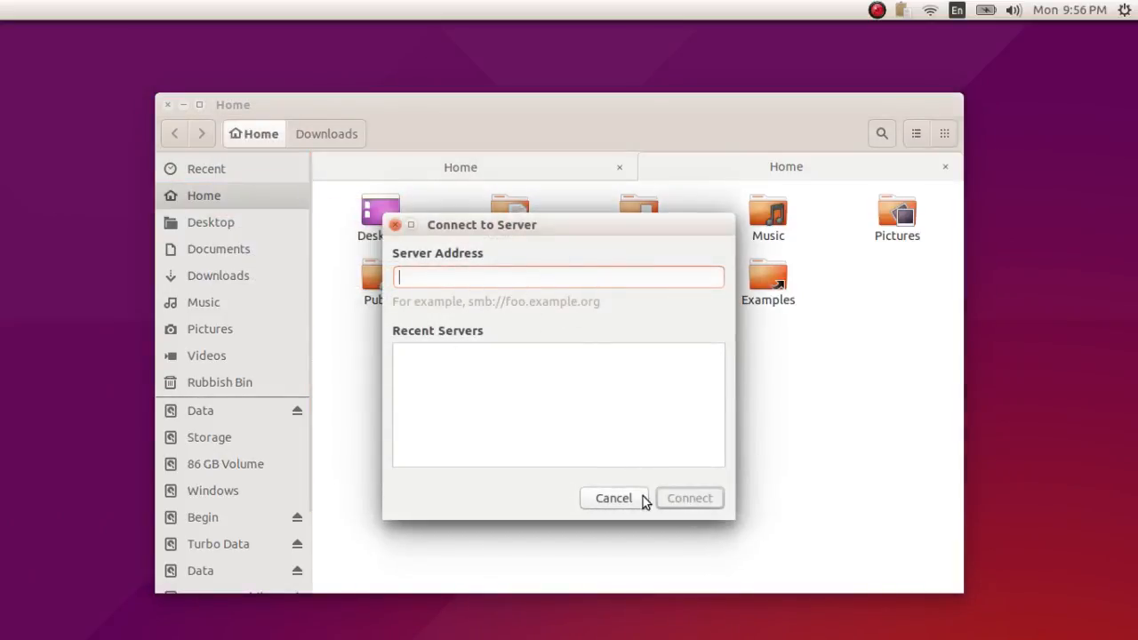
{"action": "left_click", "coordinate": [613, 498]}
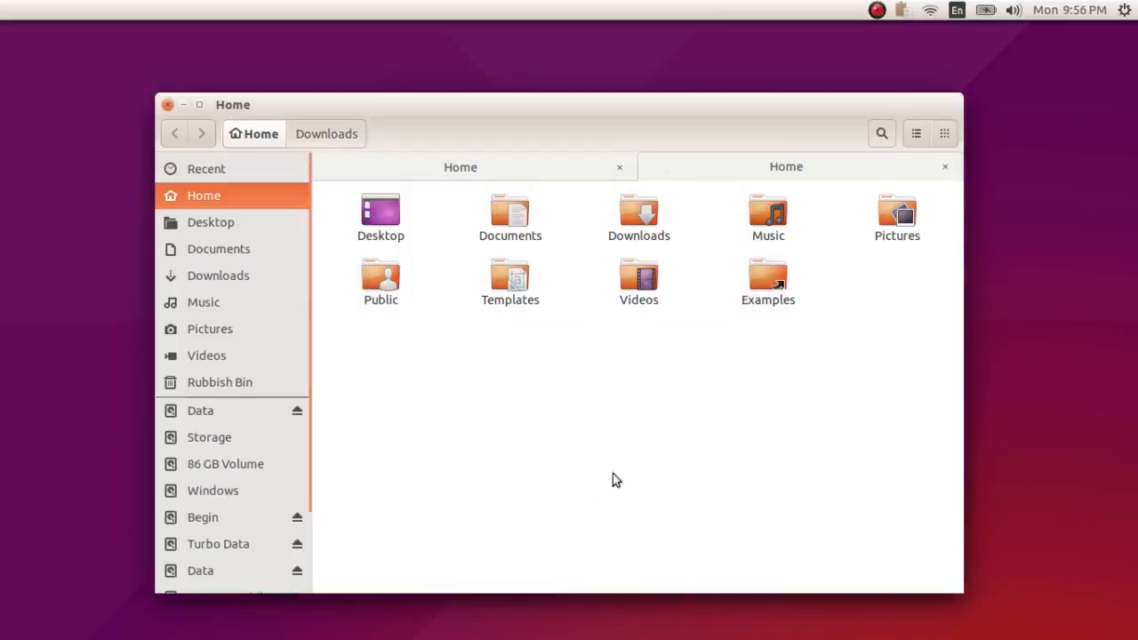
{"action": "left_click", "coordinate": [945, 167]}
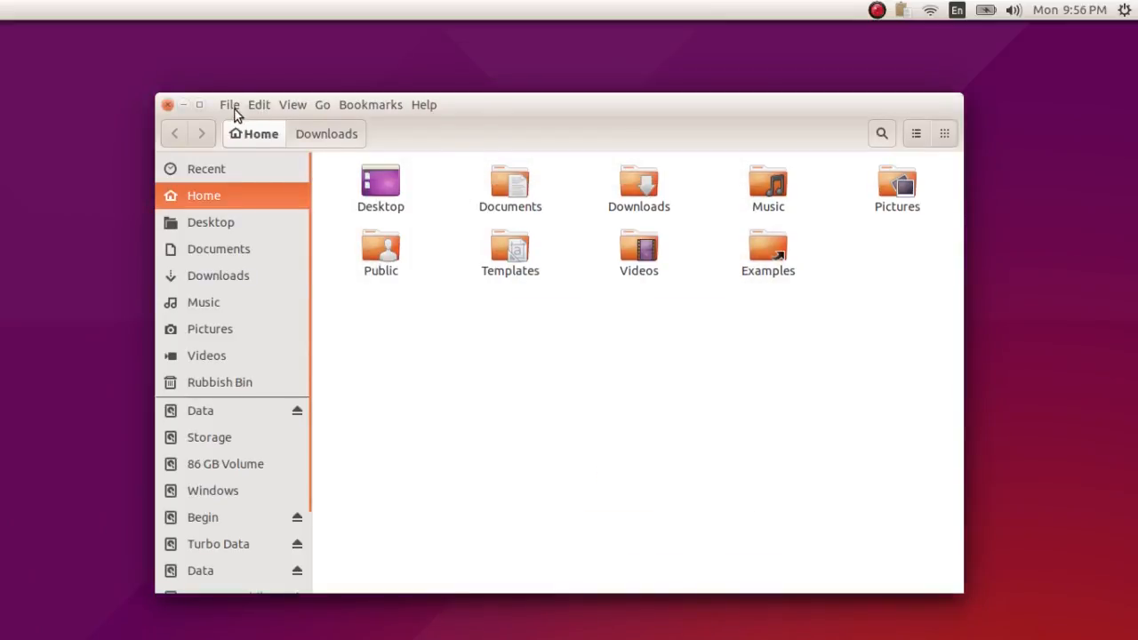
Step: Open the properties of the Home folder
{"action": "left_click", "coordinate": [229, 105]}
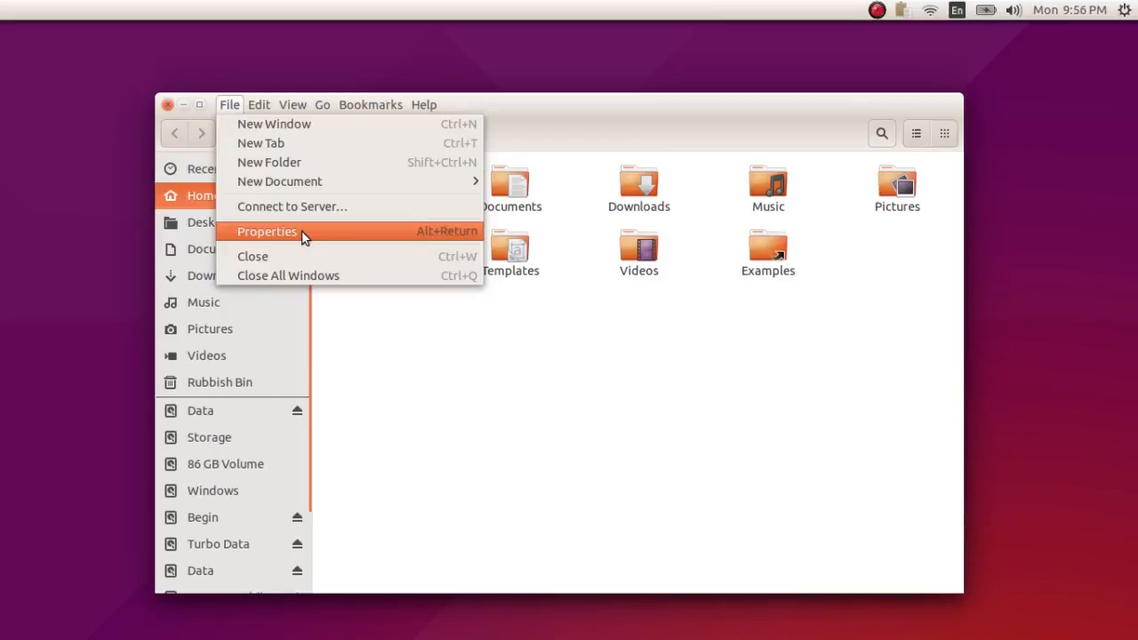
{"action": "left_click", "coordinate": [467, 356]}
{"action": "right_click", "coordinate": [474, 343]}
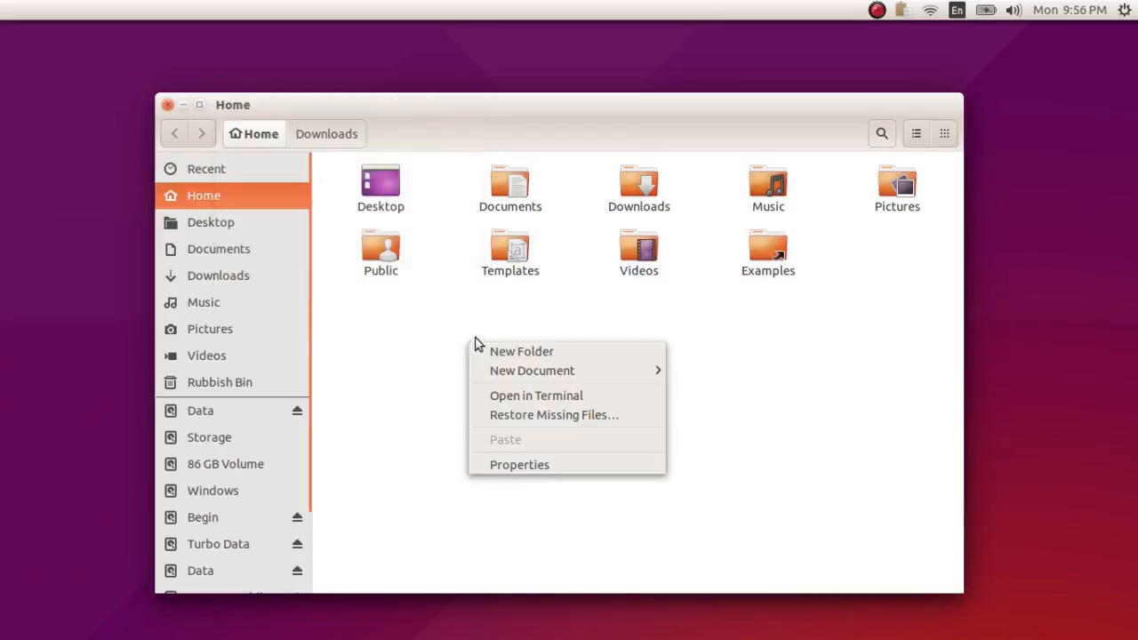
{"action": "left_click", "coordinate": [377, 374]}
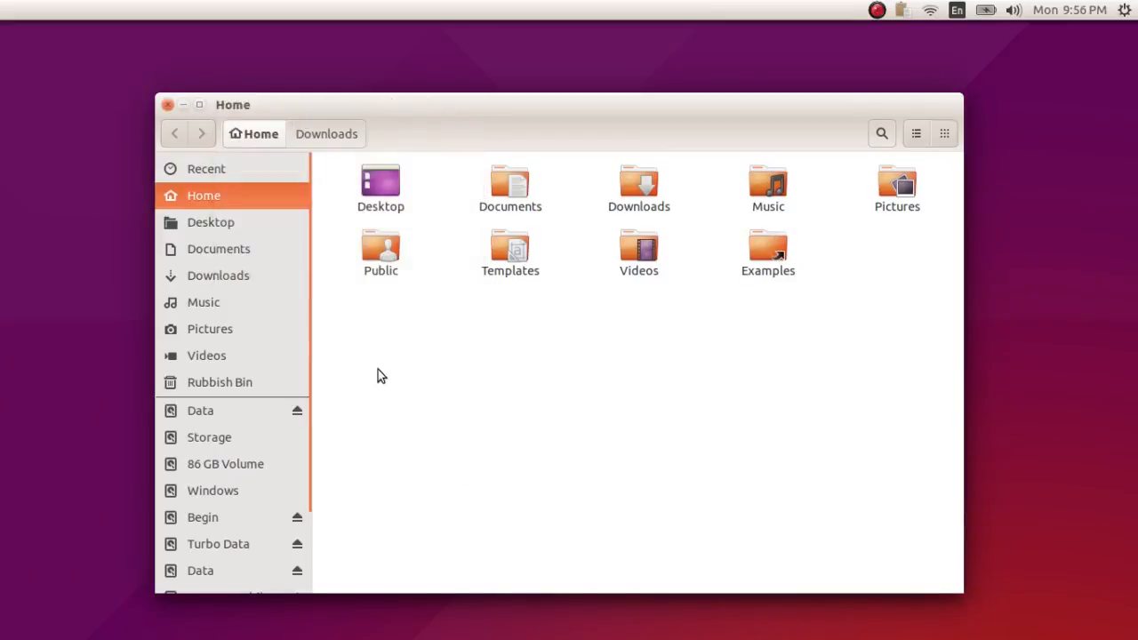
{"action": "right_click", "coordinate": [452, 331]}
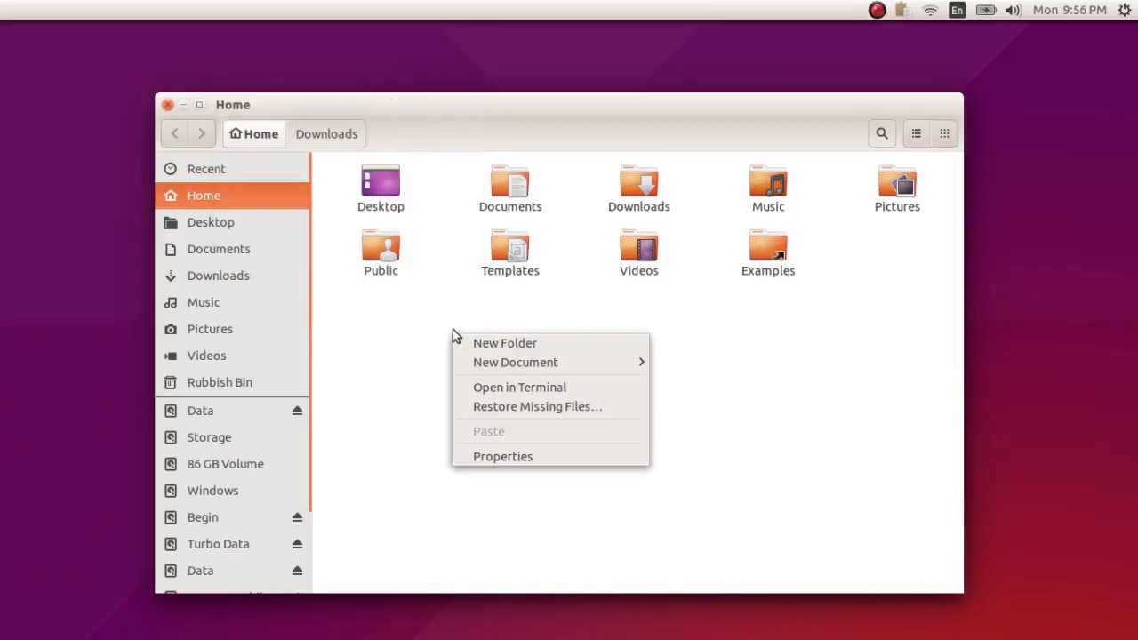
{"action": "left_click", "coordinate": [517, 465]}
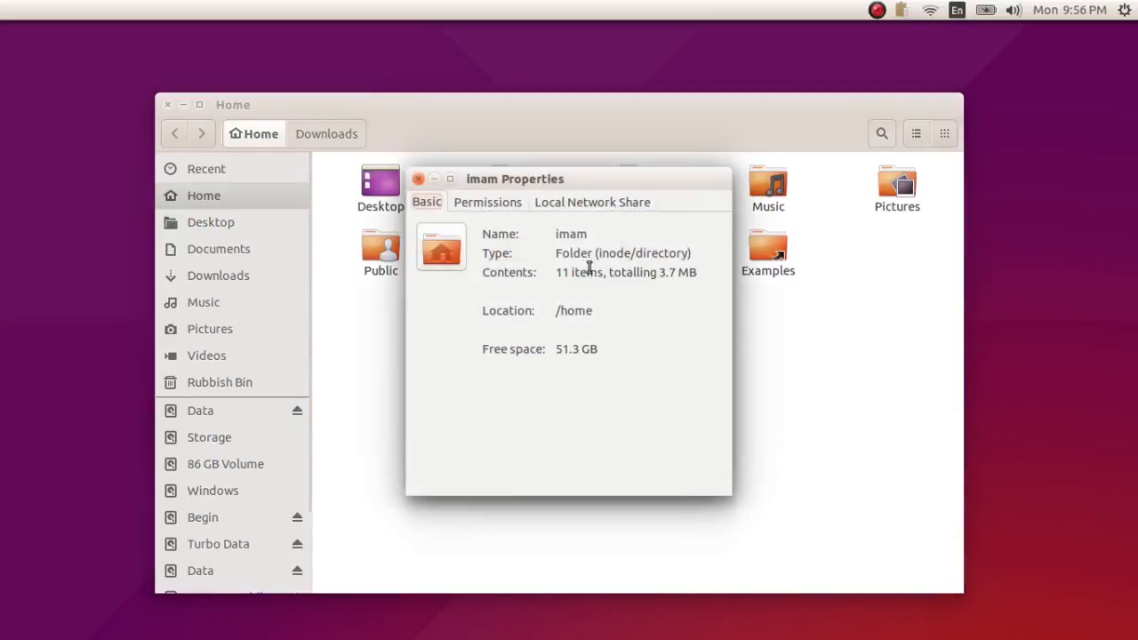
Step: Examine the Home folder's contents and free space in its basic properties, and move the properties dialog aside
{"action": "left_click_drag", "start_coordinate": [560, 253], "coordinate": [587, 272]}
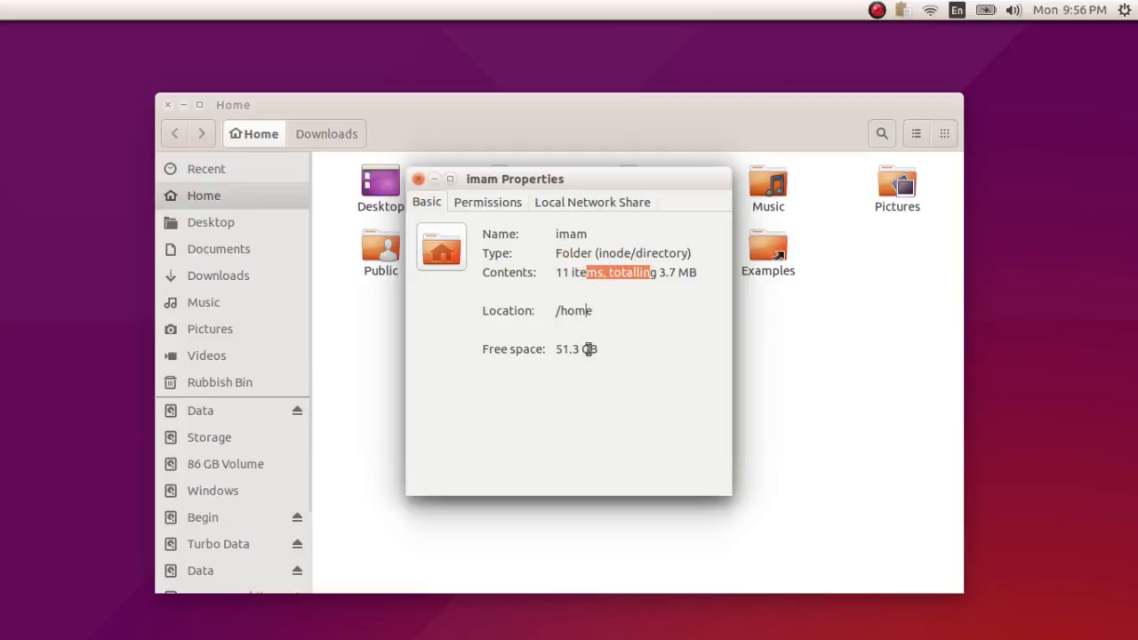
{"action": "left_click_drag", "start_coordinate": [597, 348], "coordinate": [546, 349]}
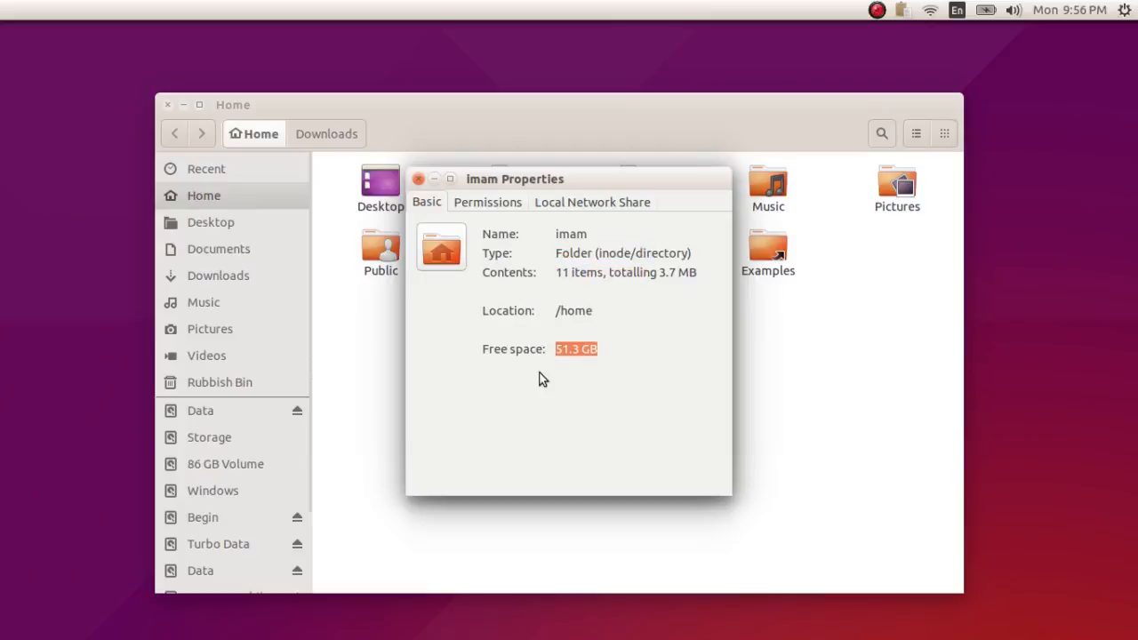
{"action": "left_click", "coordinate": [585, 348]}
{"action": "left_click_drag", "start_coordinate": [554, 349], "coordinate": [609, 351]}
{"action": "left_click_drag", "start_coordinate": [728, 492], "coordinate": [698, 490]}
{"action": "left_click_drag", "start_coordinate": [575, 181], "coordinate": [959, 254]}
Step: View the Home folder's permission settings and close the properties dialog
{"action": "left_click", "coordinate": [871, 276]}
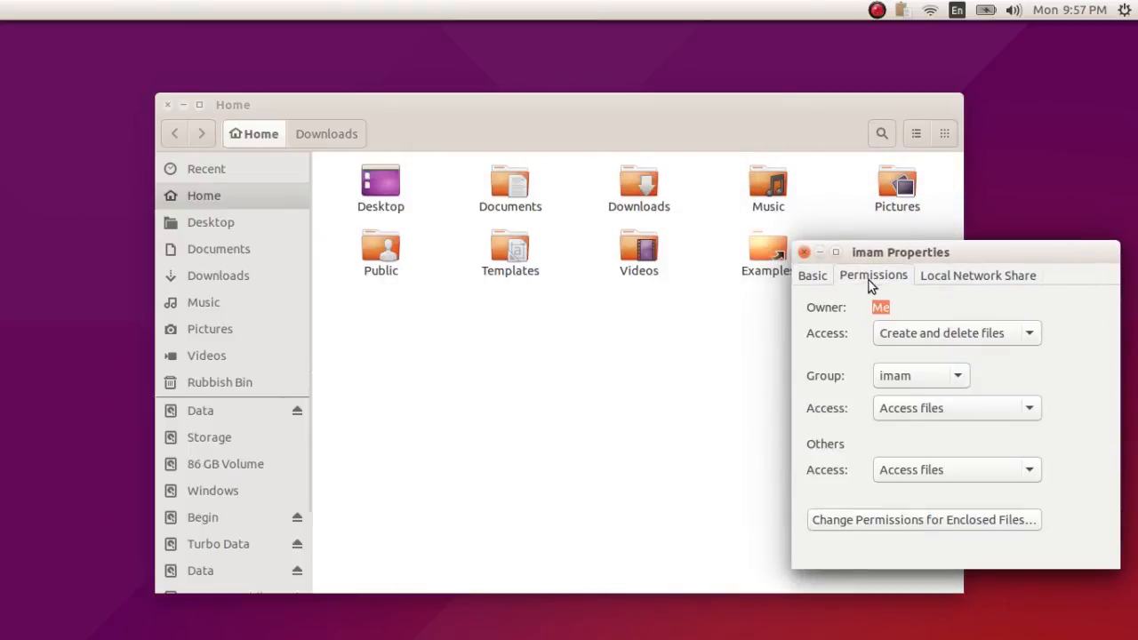
{"action": "left_click_drag", "start_coordinate": [932, 251], "coordinate": [483, 204]}
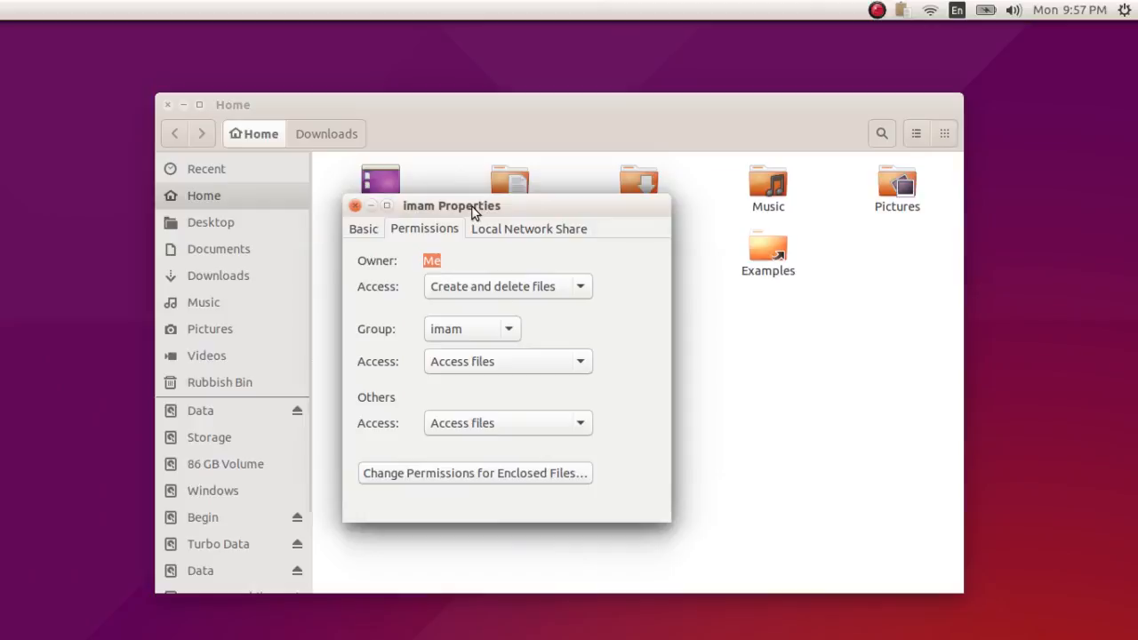
{"action": "left_click", "coordinate": [356, 206]}
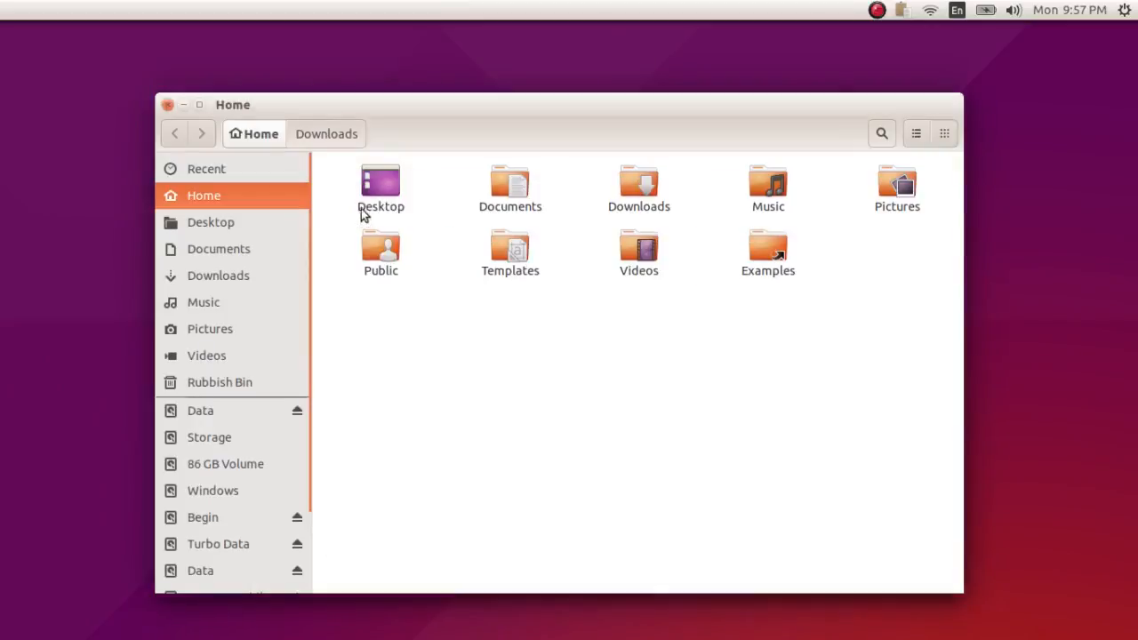
{"action": "right_click", "coordinate": [487, 310]}
{"action": "left_click", "coordinate": [458, 330]}
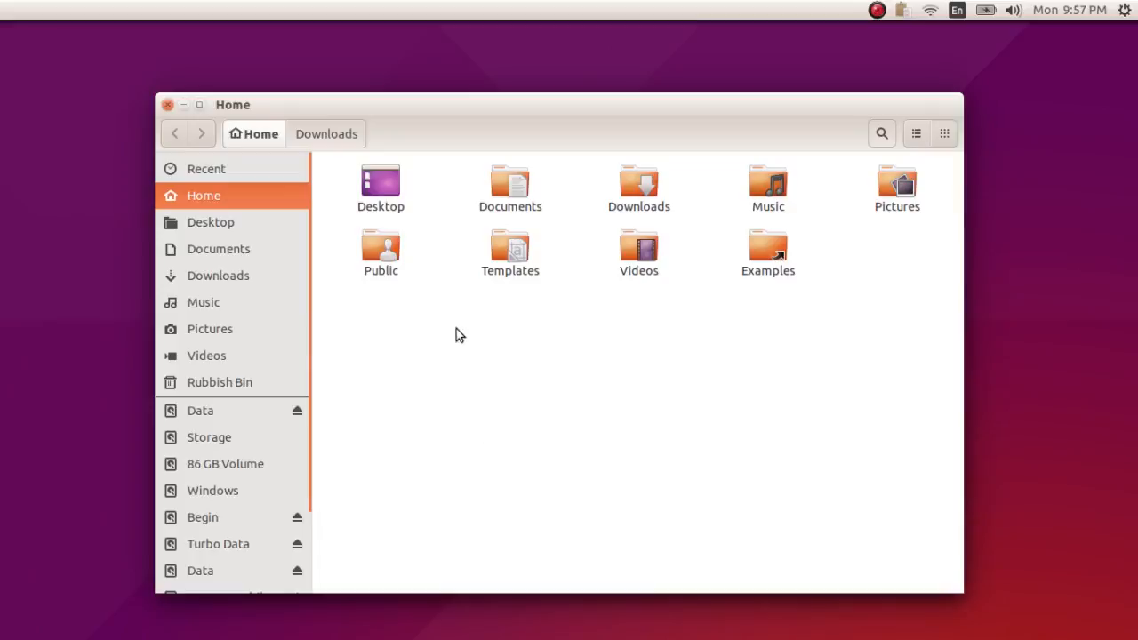
Step: Browse all the installed applications in the Dash and open the Text Editor
{"action": "mouse_move", "coordinate": [2, 313]}
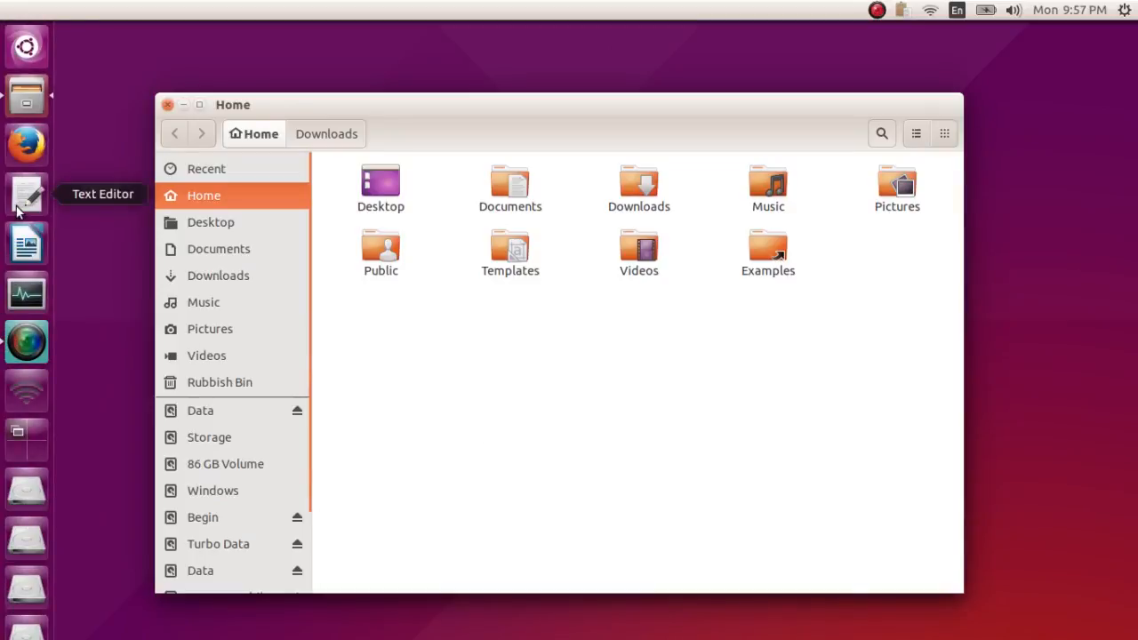
{"action": "left_click", "coordinate": [36, 58]}
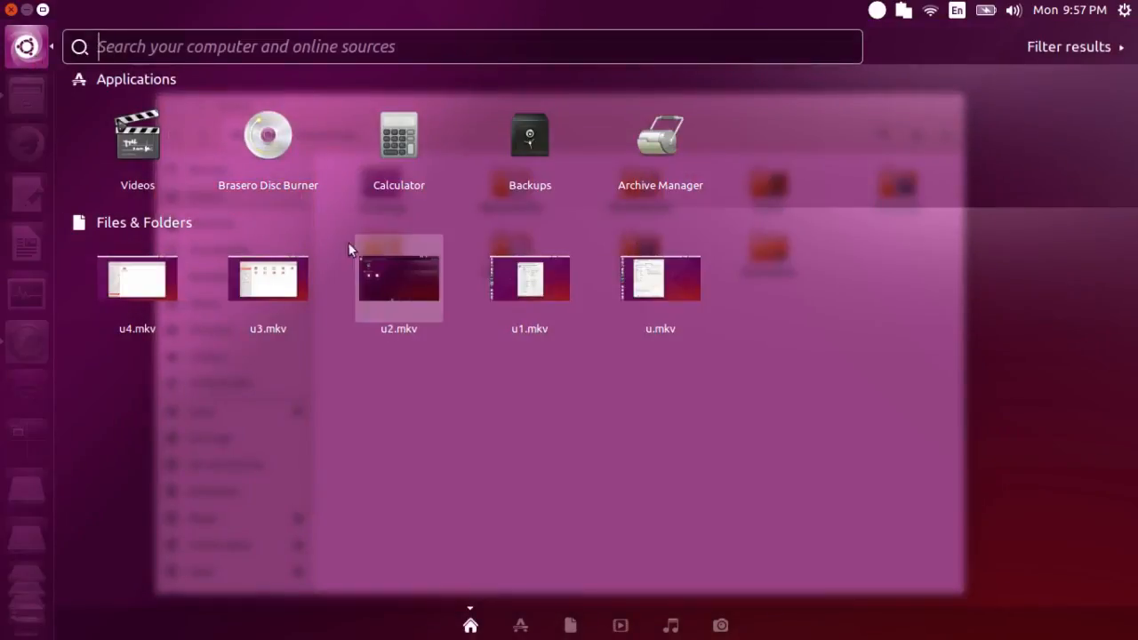
{"action": "left_click", "coordinate": [521, 624]}
{"action": "scroll", "coordinate": [529, 442], "scroll_direction": "down", "scroll_amount": 2}
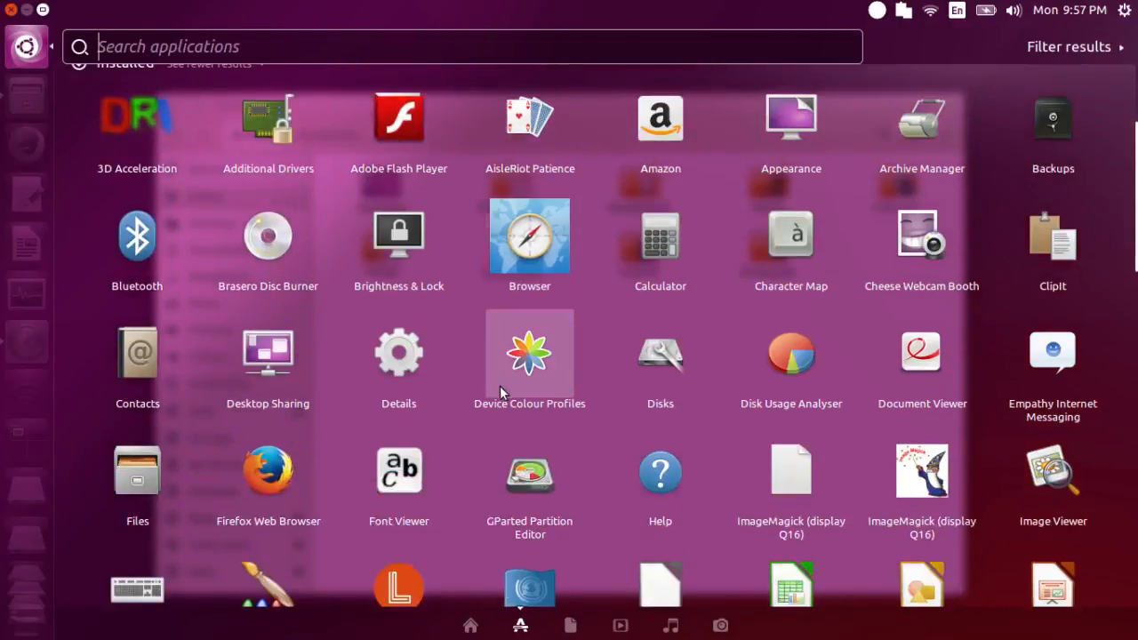
{"action": "scroll", "coordinate": [500, 384], "scroll_direction": "down", "scroll_amount": 2}
{"action": "scroll", "coordinate": [501, 381], "scroll_direction": "down", "scroll_amount": 3}
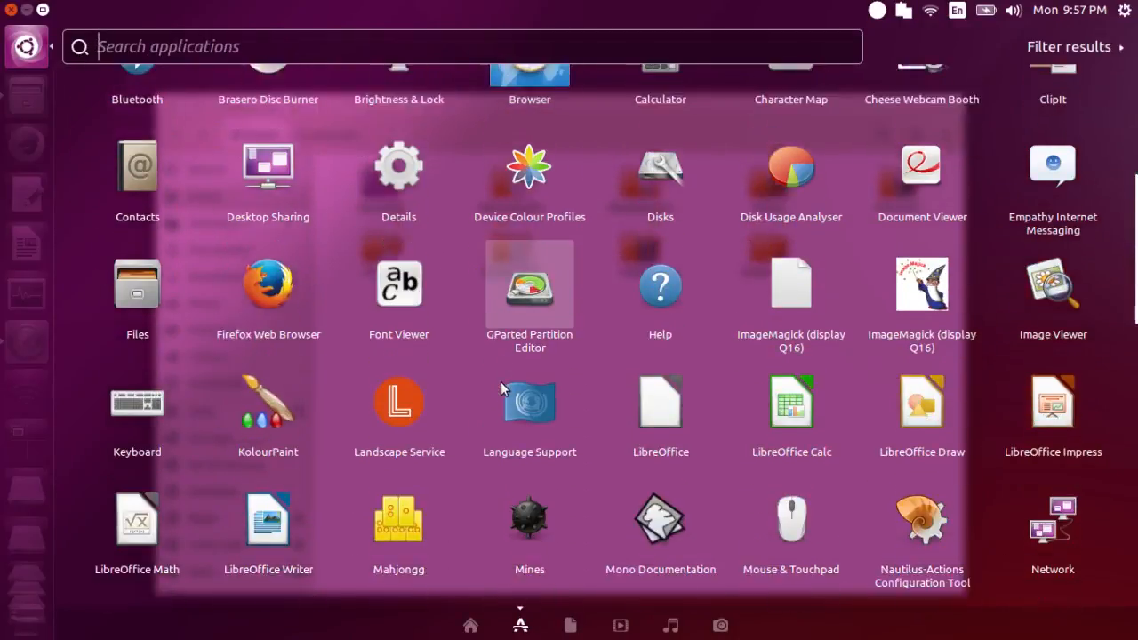
{"action": "scroll", "coordinate": [500, 383], "scroll_direction": "down", "scroll_amount": 4}
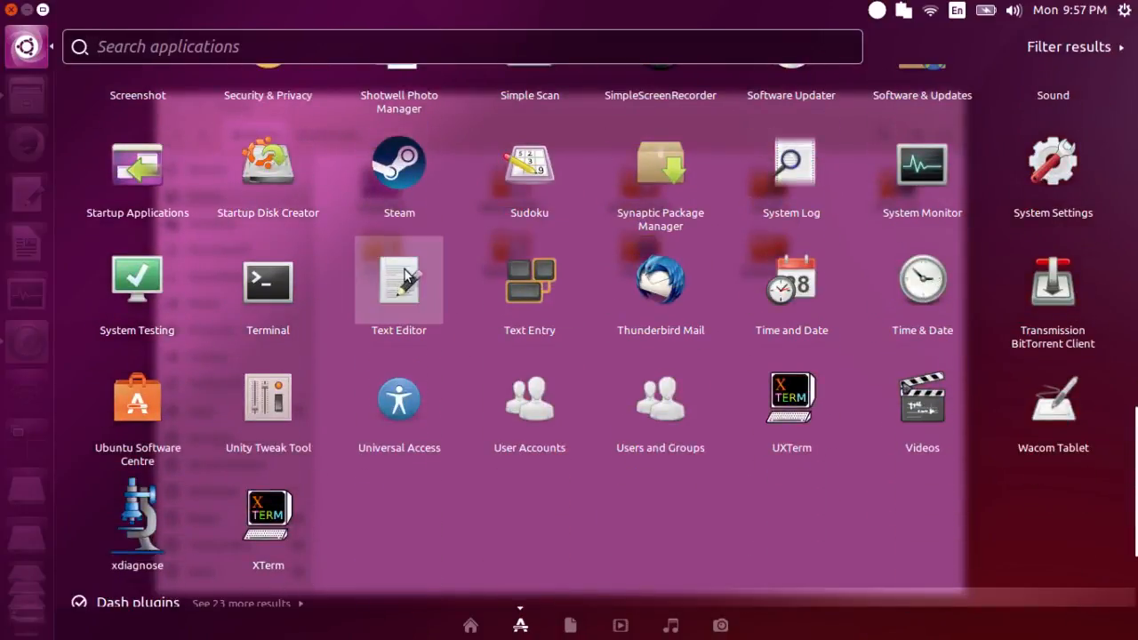
{"action": "left_click", "coordinate": [404, 271]}
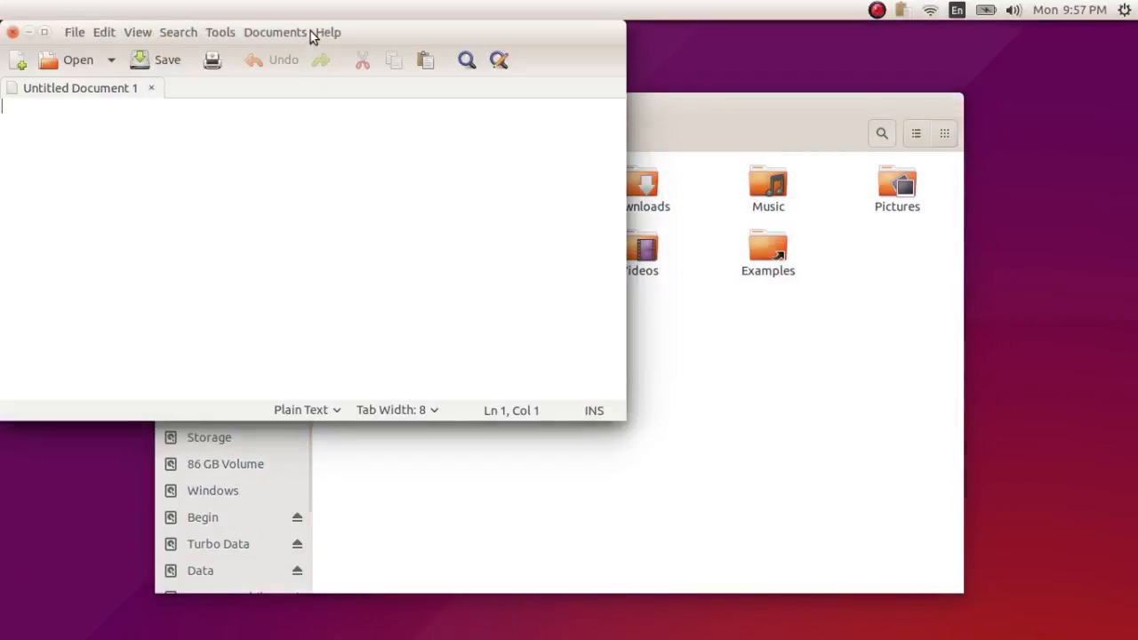
Step: Enter "Hello World" in the new document and place the editor window in front of the Home window
{"action": "left_click_drag", "start_coordinate": [310, 32], "coordinate": [727, 203]}
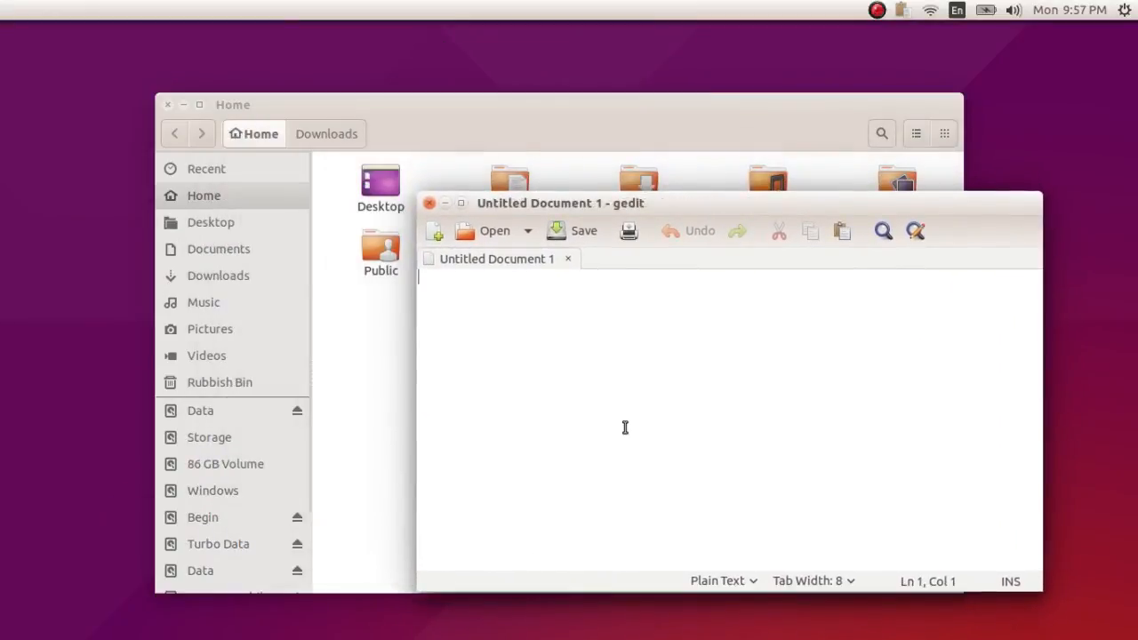
{"action": "type", "text": "Hel"}
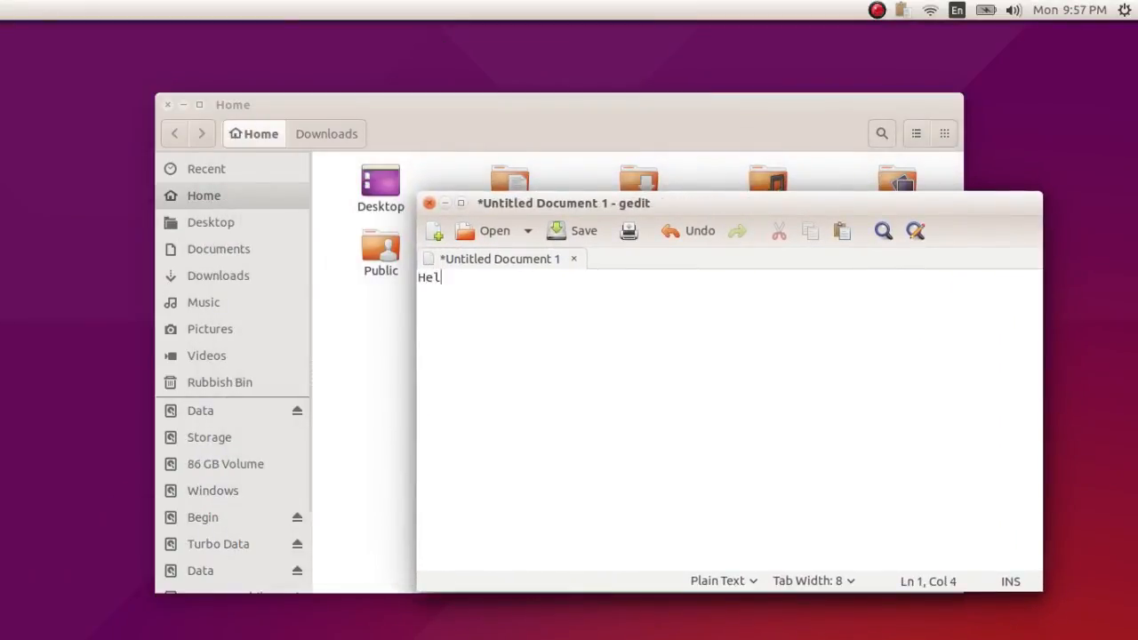
{"action": "type", "text": "lo World"}
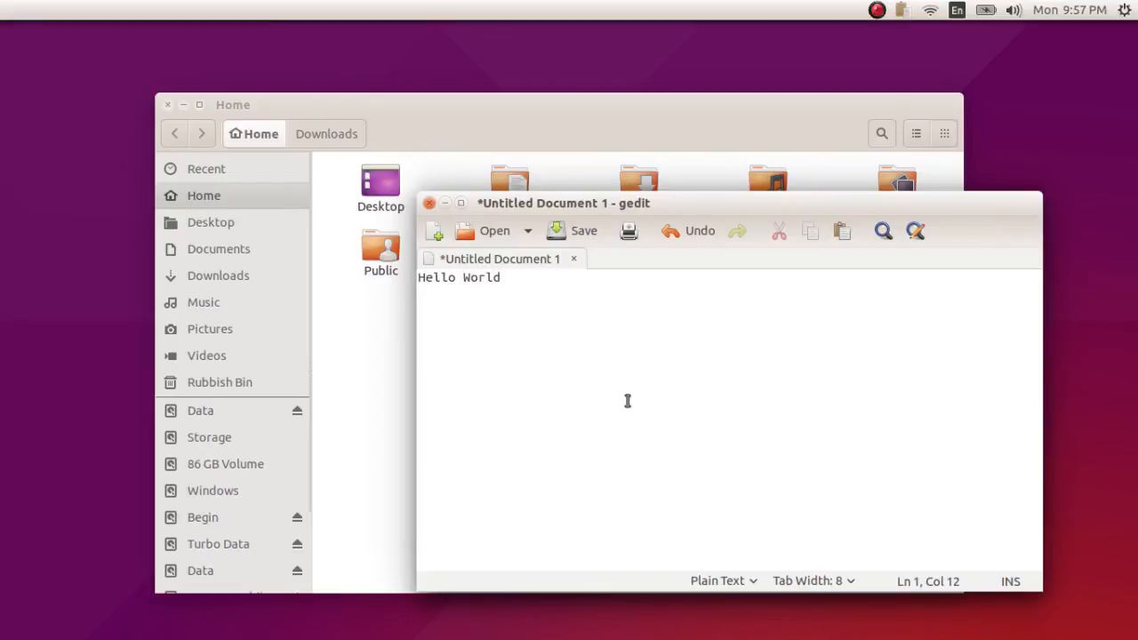
{"action": "left_click_drag", "start_coordinate": [727, 213], "coordinate": [772, 233]}
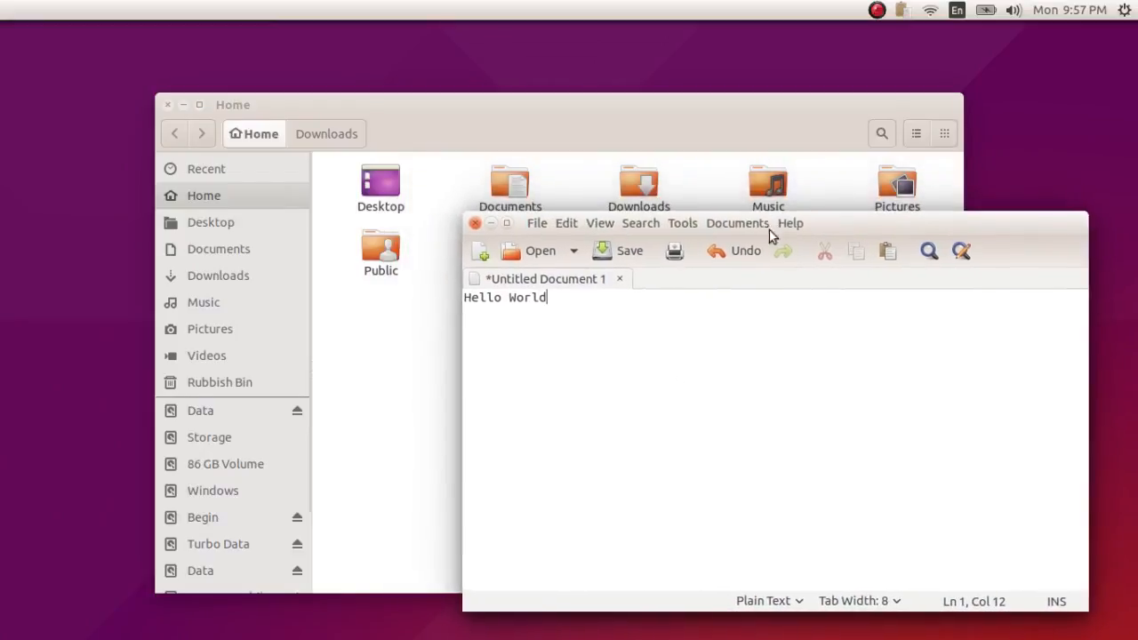
Step: Save the document as "test" in the Home folder and close the editor
{"action": "left_click", "coordinate": [622, 252]}
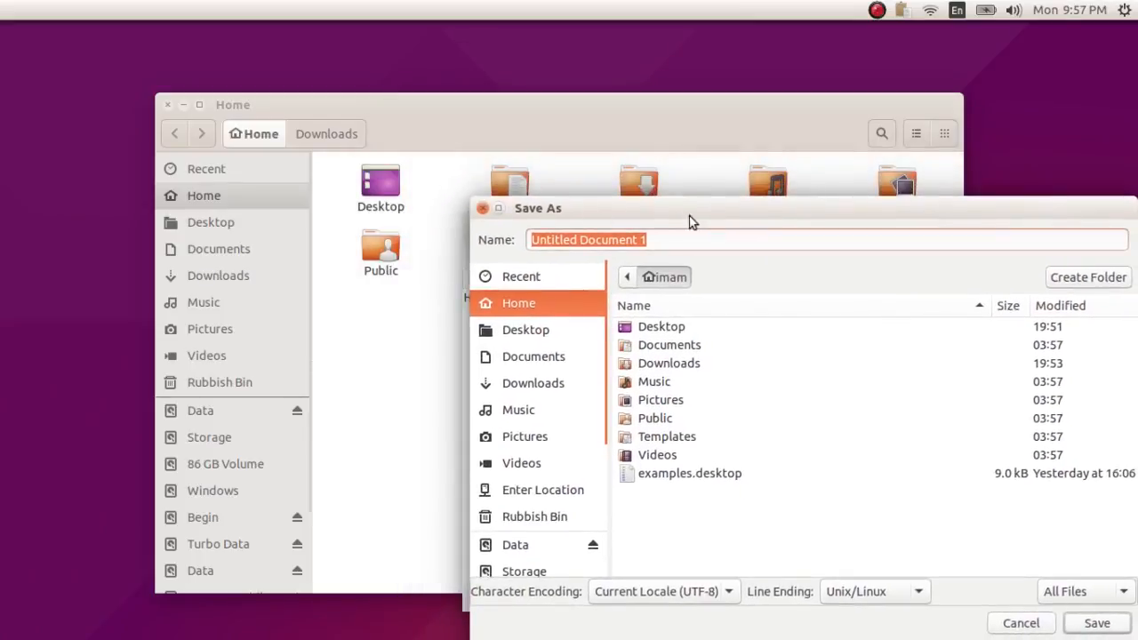
{"action": "left_click_drag", "start_coordinate": [687, 221], "coordinate": [603, 196]}
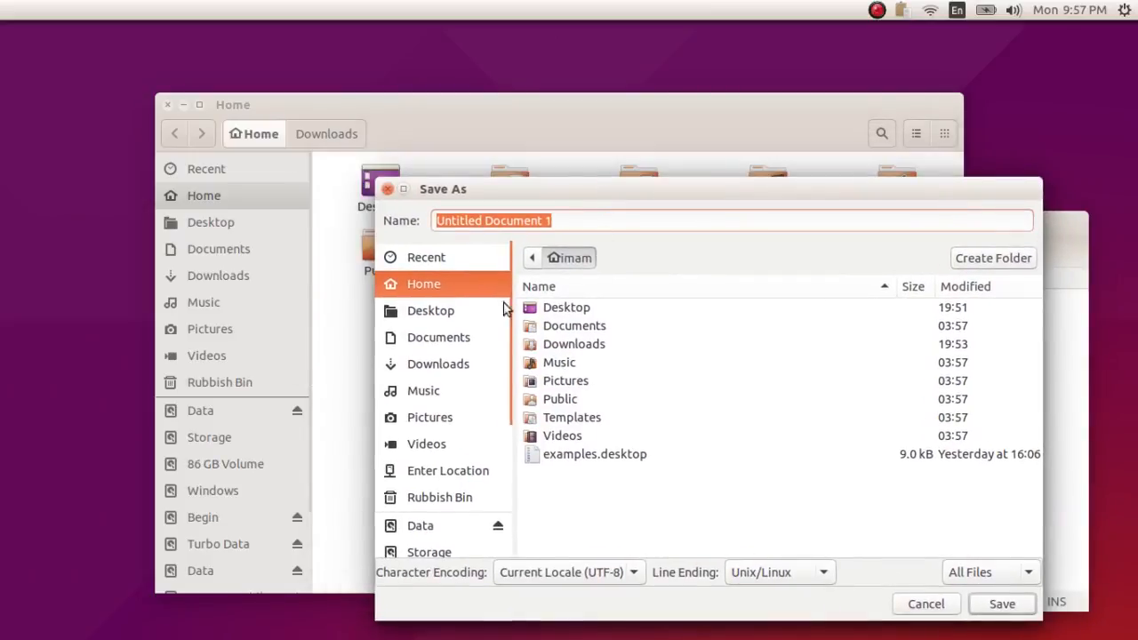
{"action": "left_click", "coordinate": [579, 221]}
{"action": "triple_click", "coordinate": [582, 220]}
{"action": "type", "text": "test"}
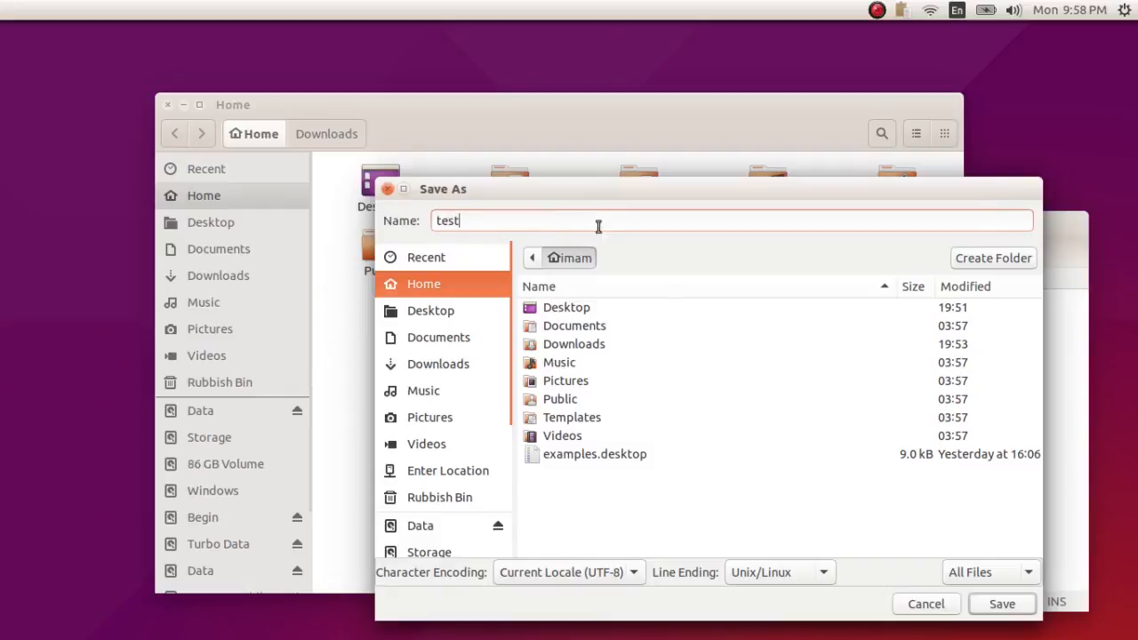
{"action": "left_click", "coordinate": [981, 605]}
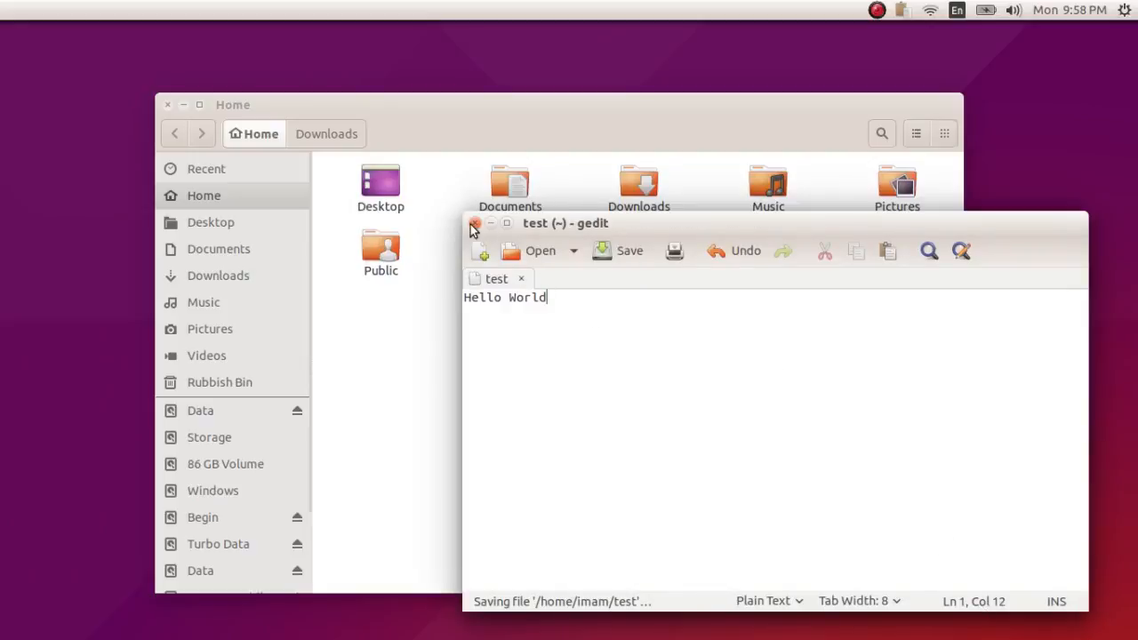
{"action": "left_click", "coordinate": [475, 223]}
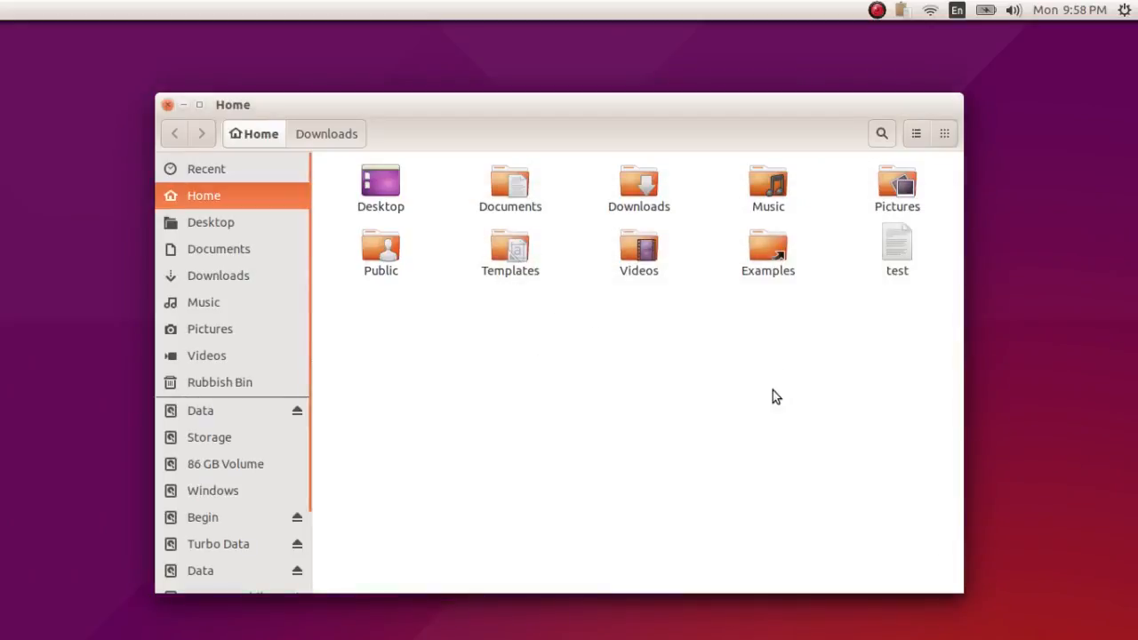
Step: Select the test file in the Home folder and look over the actions available for it
{"action": "left_click", "coordinate": [906, 245]}
{"action": "left_click", "coordinate": [840, 345]}
{"action": "left_click", "coordinate": [894, 245]}
{"action": "double_click", "coordinate": [894, 243]}
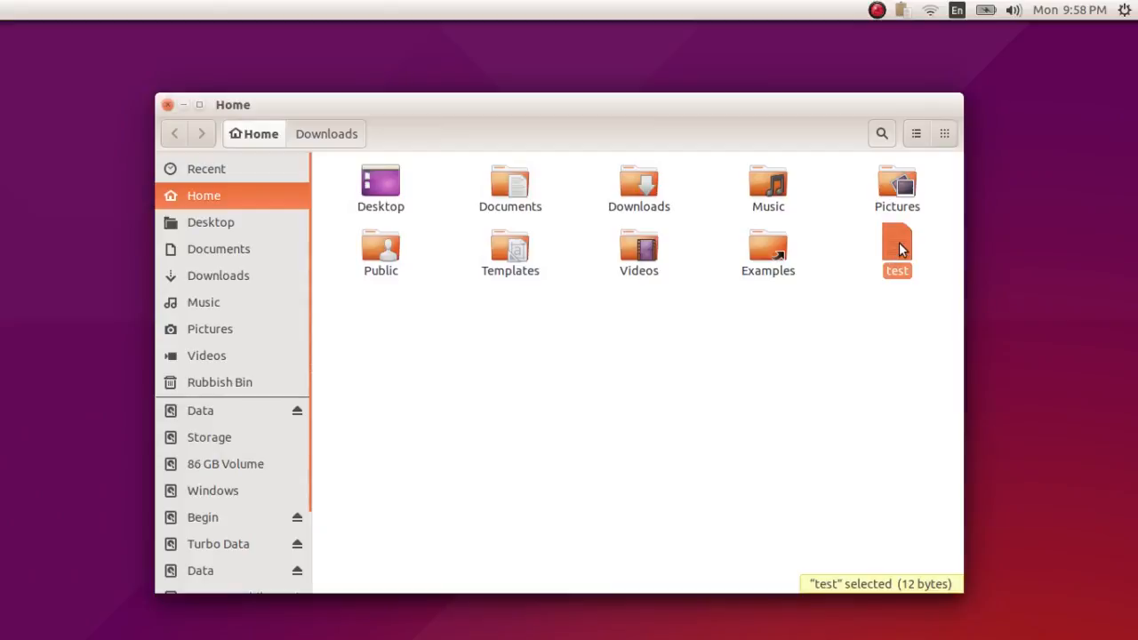
{"action": "right_click", "coordinate": [899, 242]}
{"action": "left_click", "coordinate": [832, 332]}
{"action": "right_click", "coordinate": [906, 238]}
{"action": "left_click", "coordinate": [864, 324]}
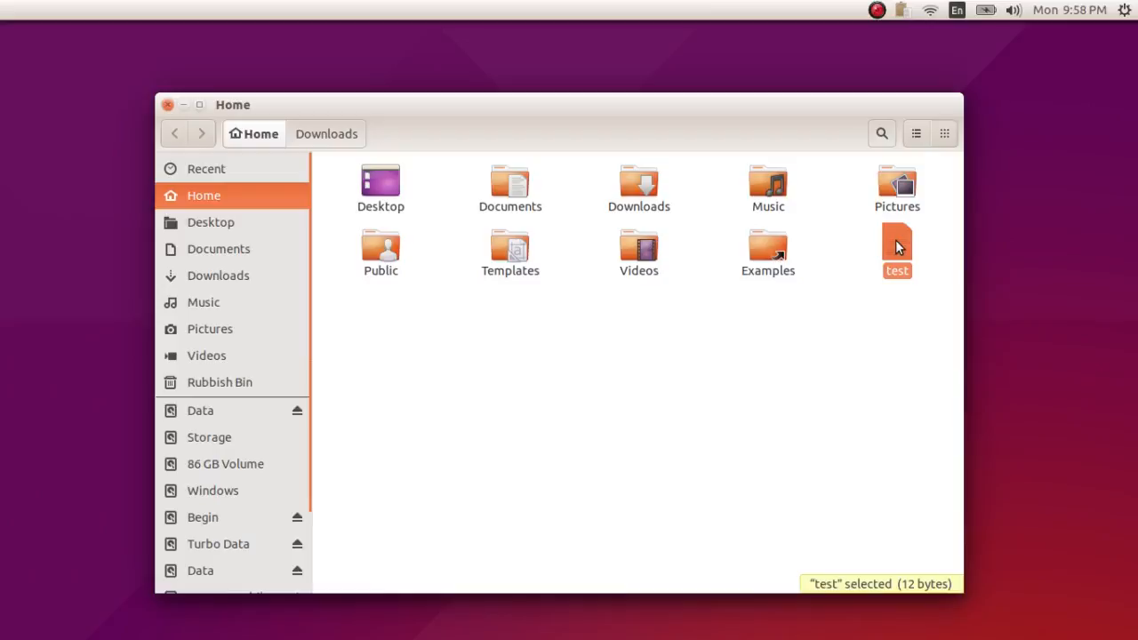
Step: Open the test file's permission settings and arrange the properties dialog and the Home window so both are accessible
{"action": "right_click", "coordinate": [895, 239]}
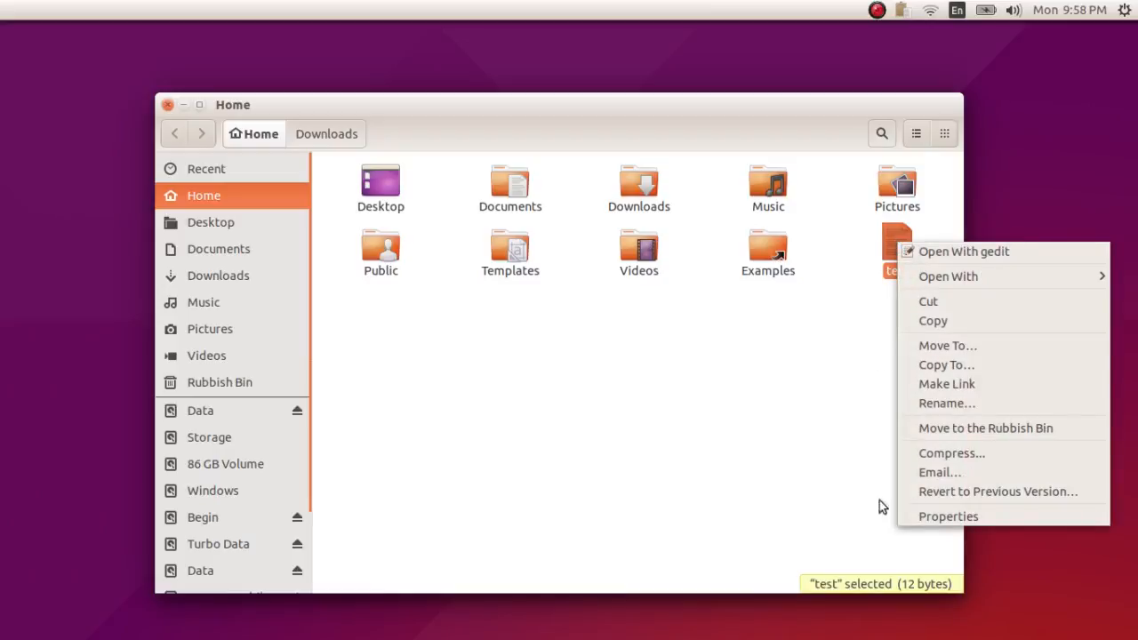
{"action": "left_click", "coordinate": [916, 519]}
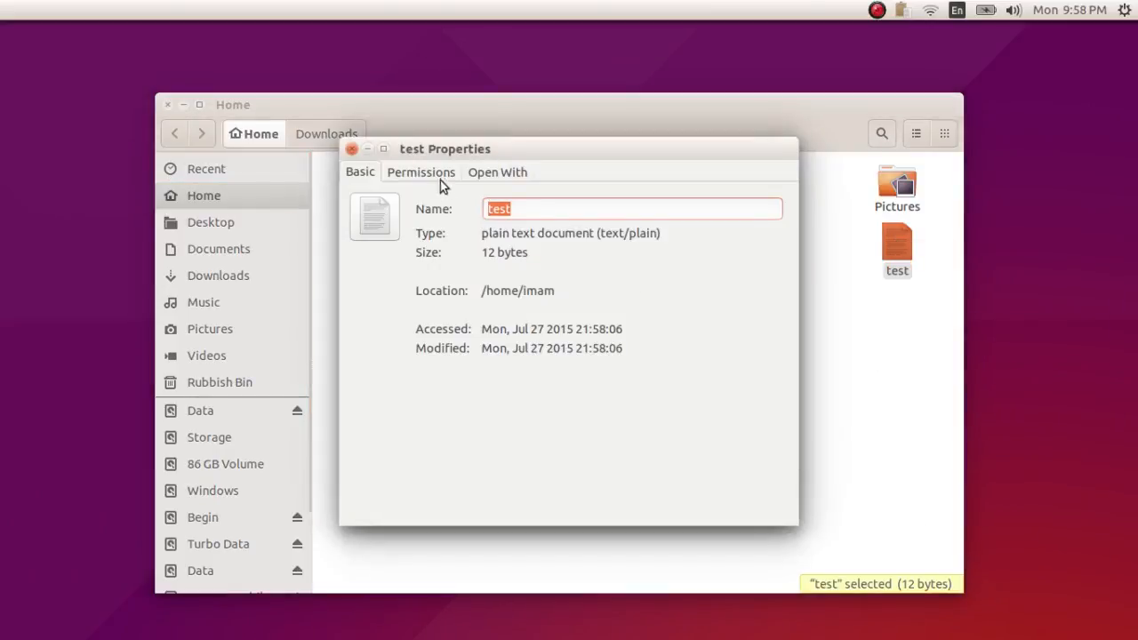
{"action": "left_click", "coordinate": [437, 174]}
{"action": "left_click_drag", "start_coordinate": [544, 151], "coordinate": [865, 226]}
{"action": "left_click_drag", "start_coordinate": [724, 110], "coordinate": [596, 67]}
{"action": "left_click", "coordinate": [848, 240]}
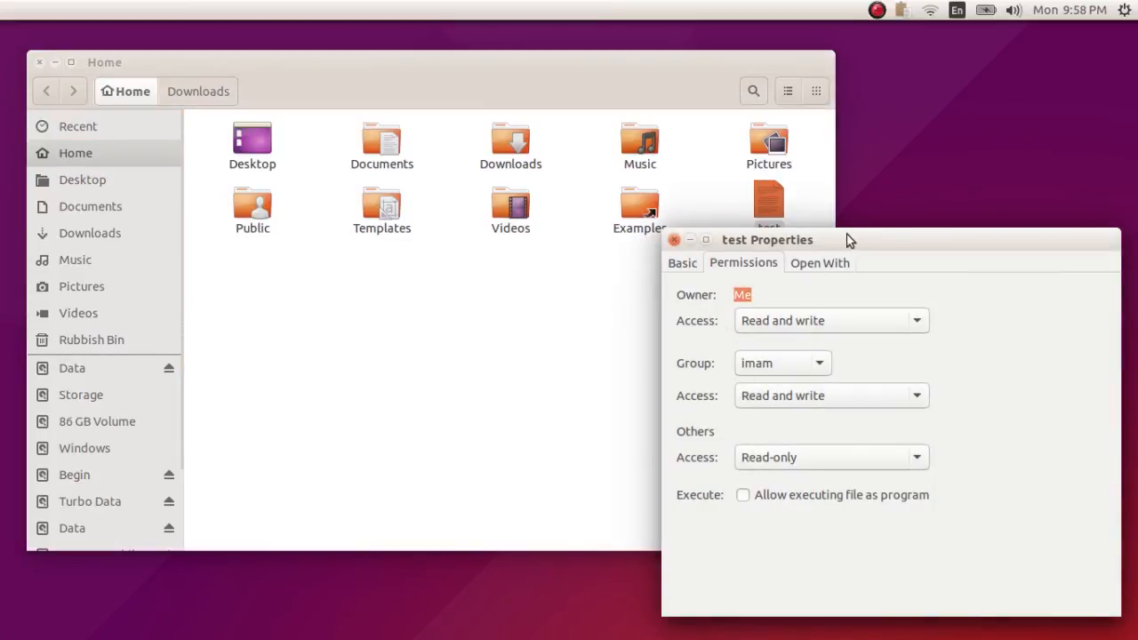
{"action": "left_click_drag", "start_coordinate": [847, 241], "coordinate": [844, 238]}
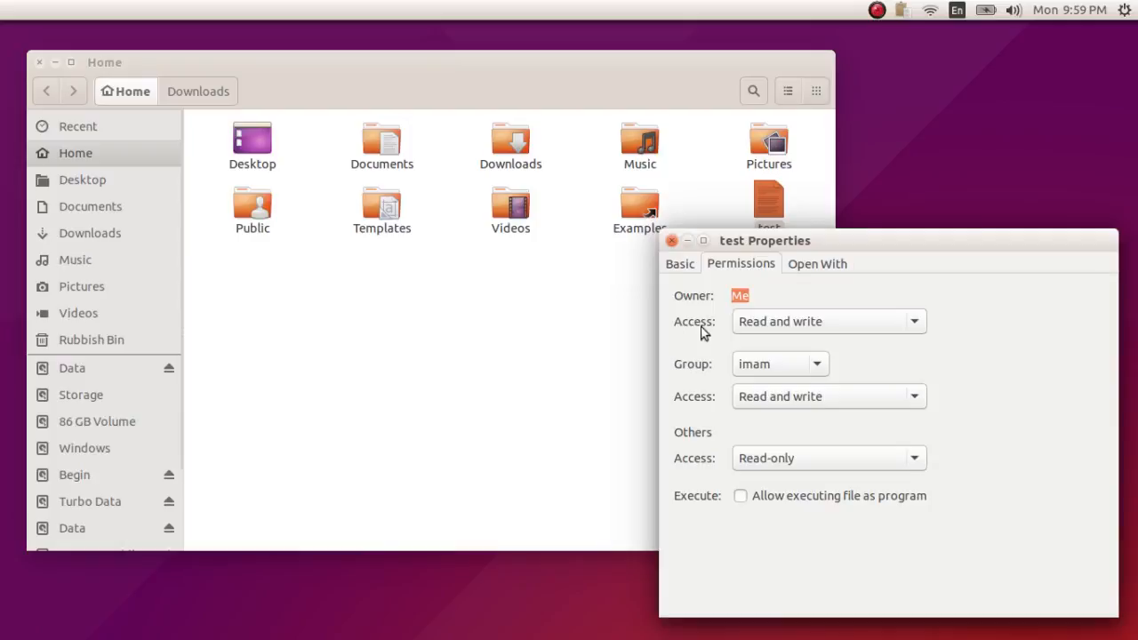
{"action": "mouse_move", "coordinate": [894, 242]}
{"action": "left_mouse_down"}
{"action": "mouse_move", "coordinate": [838, 244]}
{"action": "mouse_move", "coordinate": [912, 241]}
{"action": "mouse_move", "coordinate": [871, 241]}
{"action": "mouse_move", "coordinate": [885, 245]}
{"action": "left_mouse_up"}
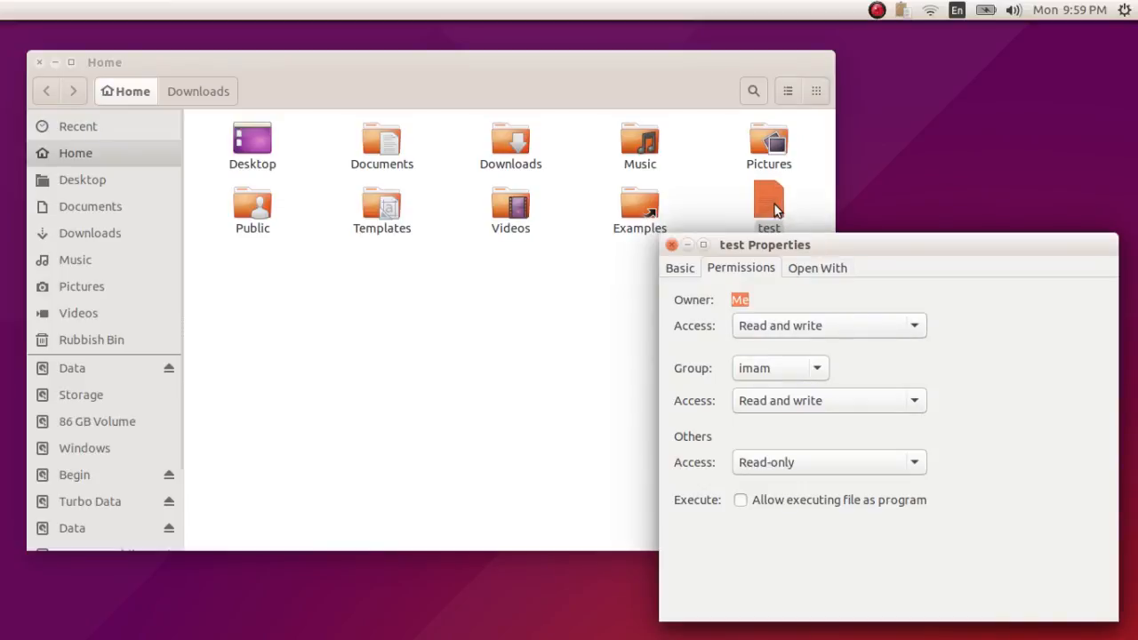
Step: Set the owner's access for the test file to Read-only and move the Home window clear of the dialog
{"action": "left_click", "coordinate": [780, 325]}
{"action": "left_click", "coordinate": [787, 305]}
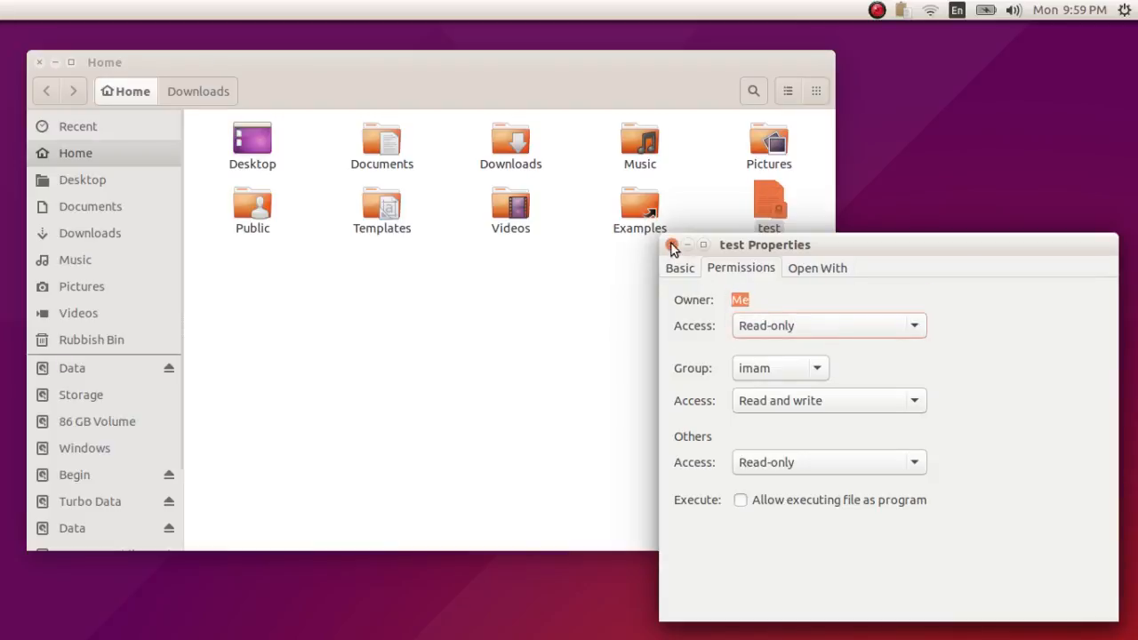
{"action": "left_click_drag", "start_coordinate": [743, 94], "coordinate": [534, 123]}
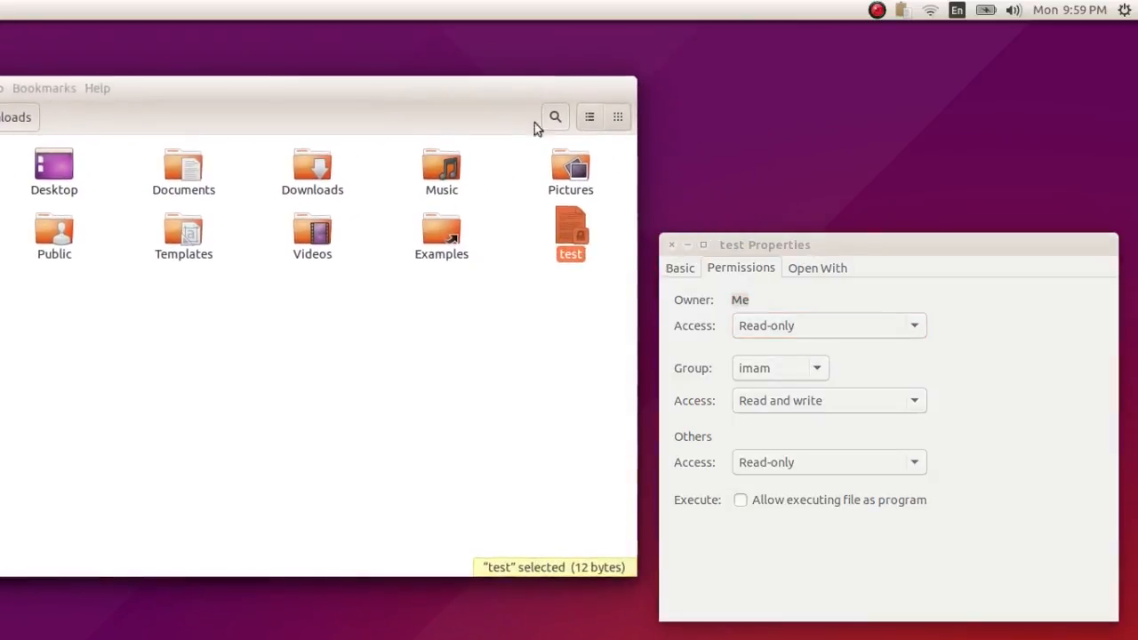
{"action": "left_click", "coordinate": [545, 320]}
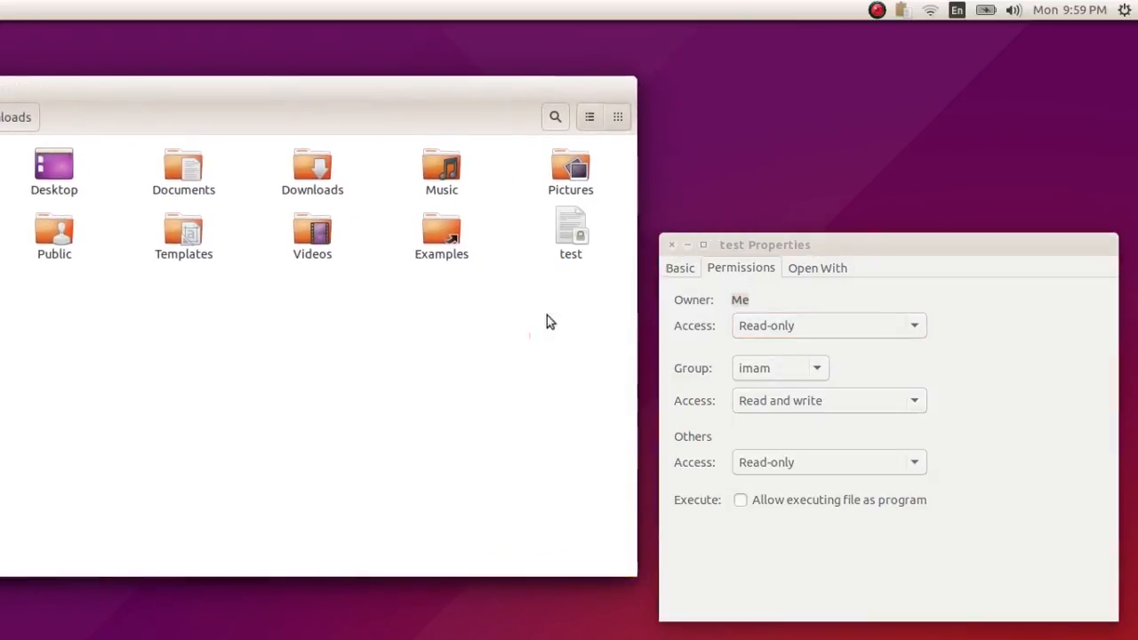
Step: Open the test file, try adding the lines "asdsadsa", "d", "sad" and "as", and close it without saving
{"action": "left_click", "coordinate": [570, 224]}
{"action": "double_click", "coordinate": [569, 224]}
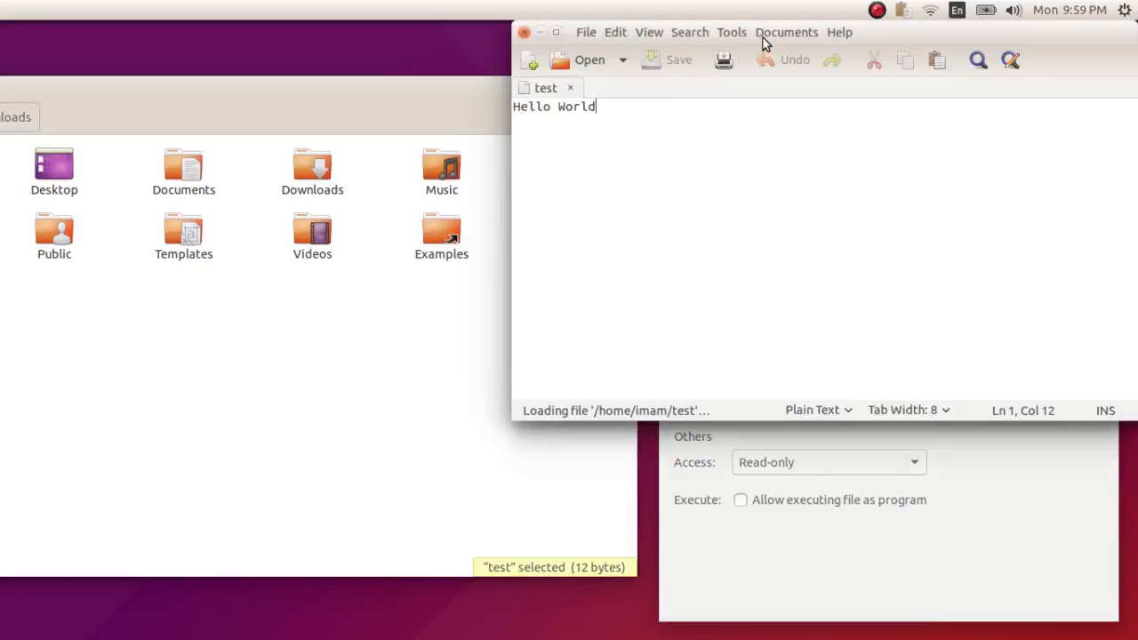
{"action": "left_click_drag", "start_coordinate": [763, 38], "coordinate": [570, 230]}
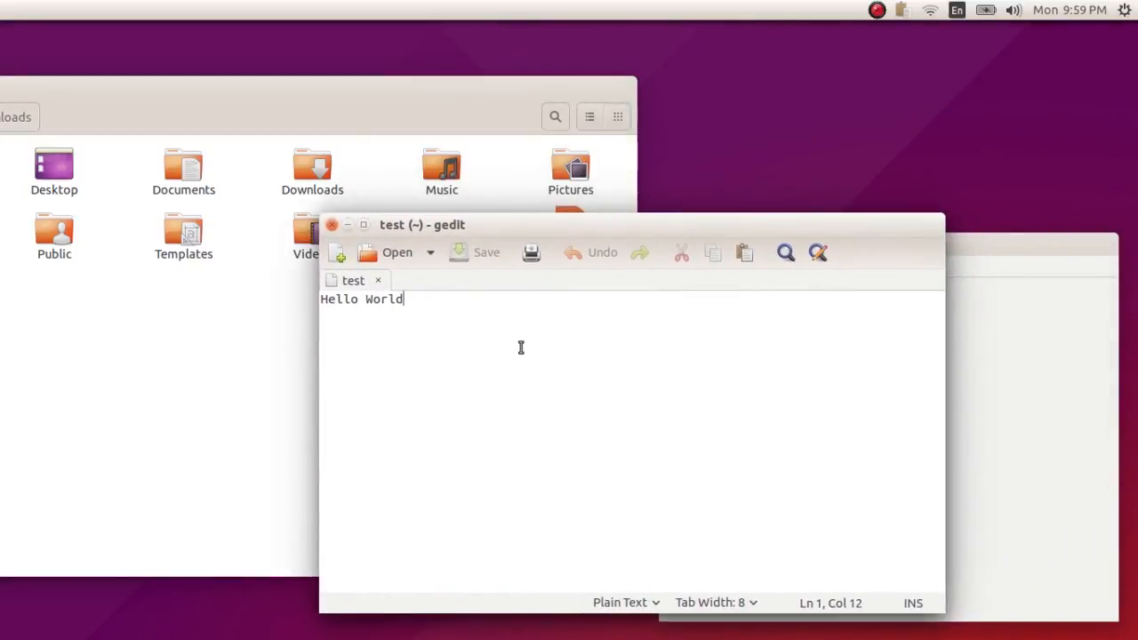
{"action": "key", "text": "Return"}
{"action": "type", "text": "asdsadsa"}
{"action": "key", "text": "Return"}
{"action": "type", "text": "d"}
{"action": "key", "text": "Return"}
{"action": "type", "text": "sad"}
{"action": "key", "text": "Return"}
{"action": "type", "text": "as"}
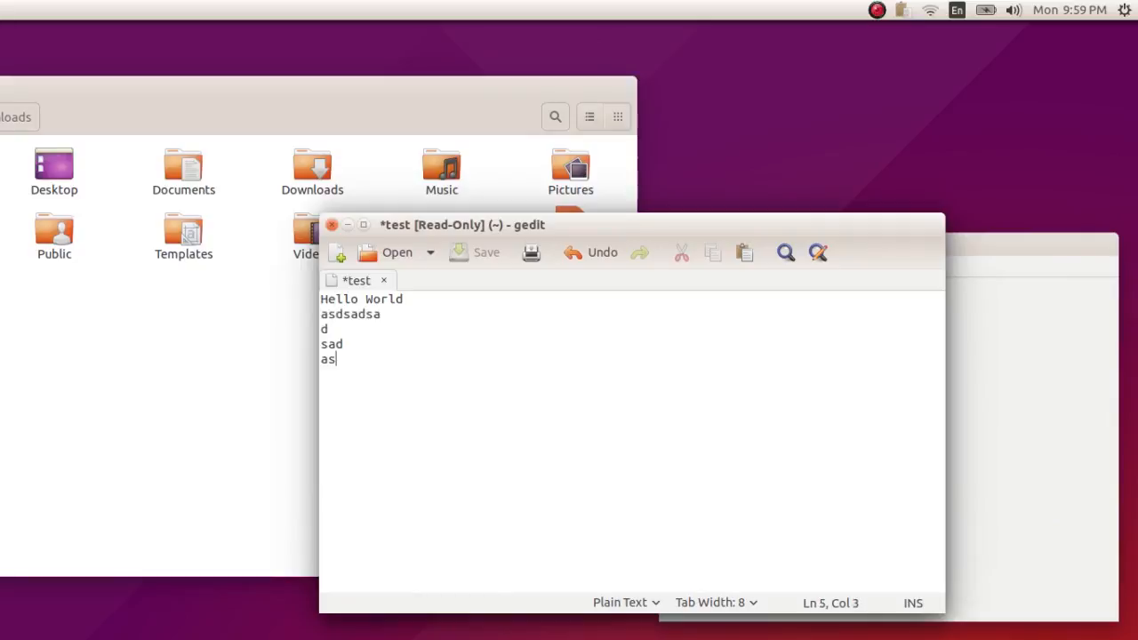
{"action": "left_click", "coordinate": [331, 224]}
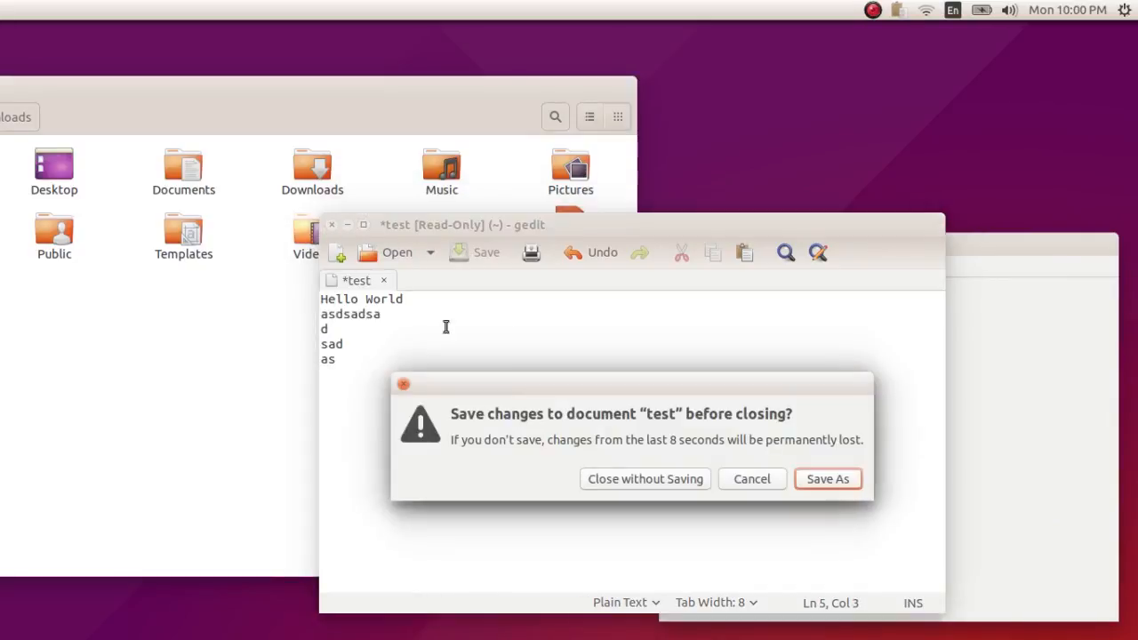
{"action": "left_click", "coordinate": [657, 482]}
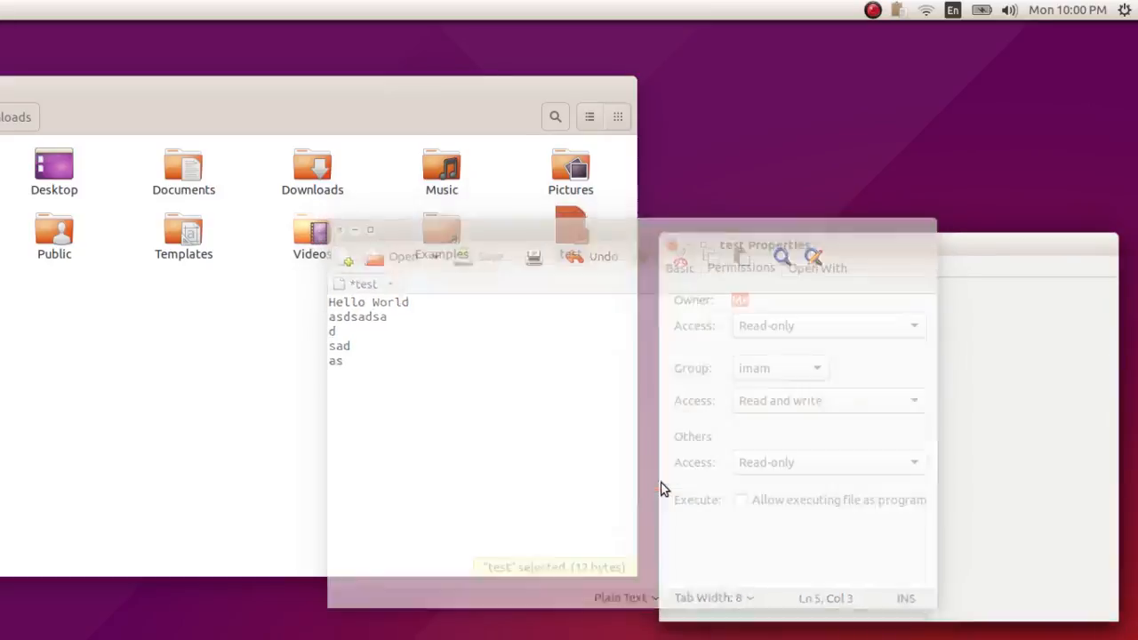
Step: Set the owner's access for the test file to Read and write and reopen the file for editing
{"action": "left_click", "coordinate": [840, 325]}
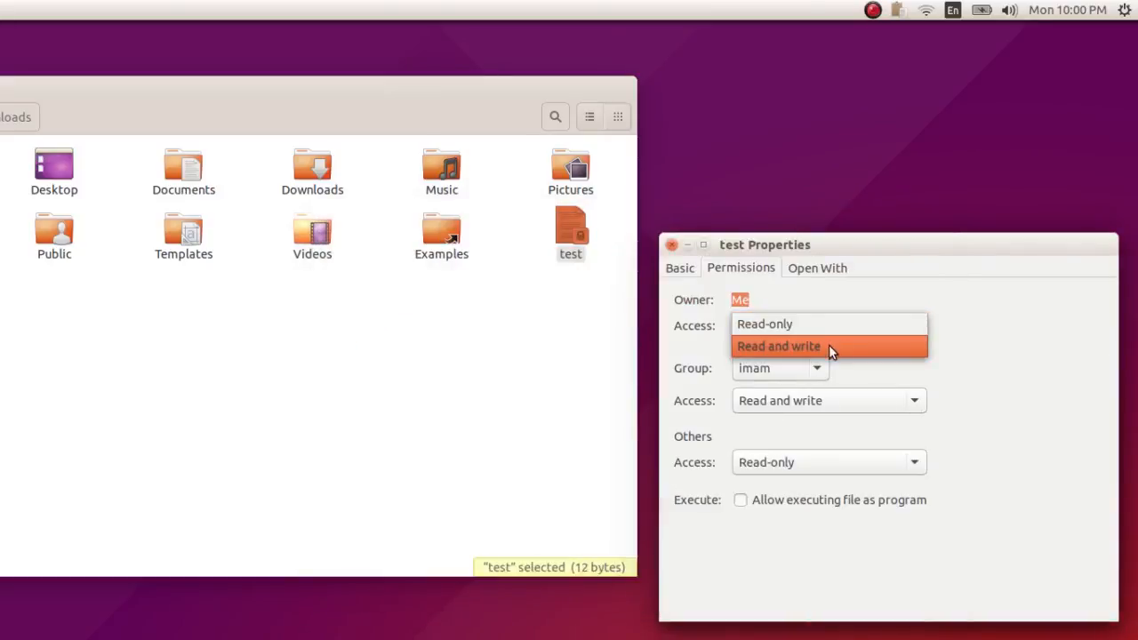
{"action": "left_click", "coordinate": [828, 347]}
{"action": "double_click", "coordinate": [572, 222]}
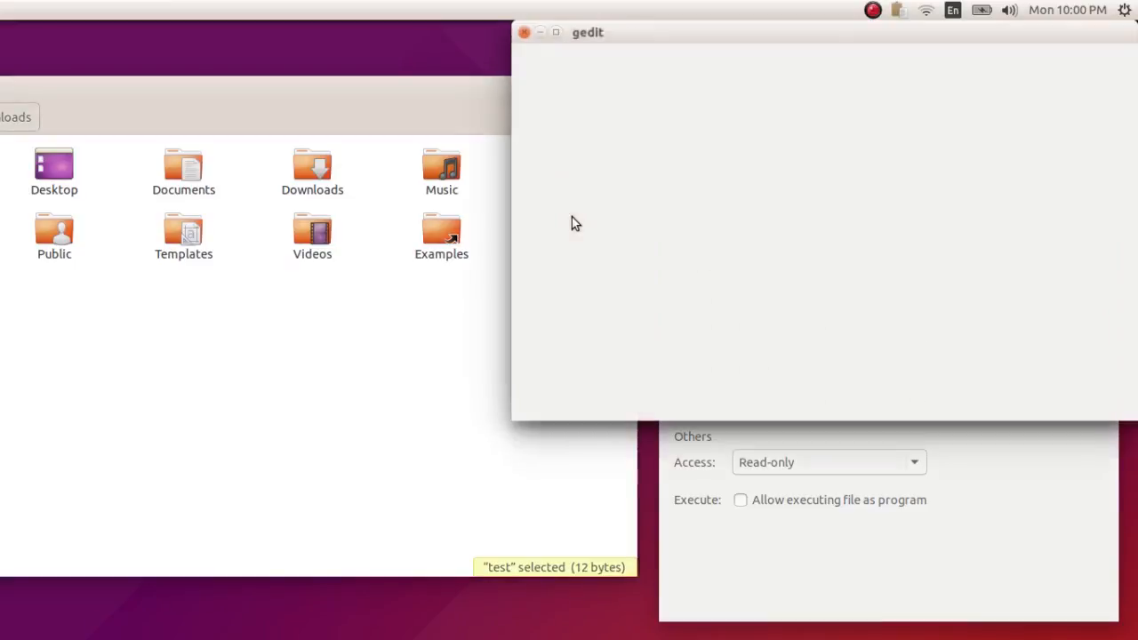
Step: Append "sadsadasd" and the lines "sad", "sa" and "dsa" to the test file, and close it discarding the changes
{"action": "type", "text": "sadsadasd"}
{"action": "key", "text": "Return"}
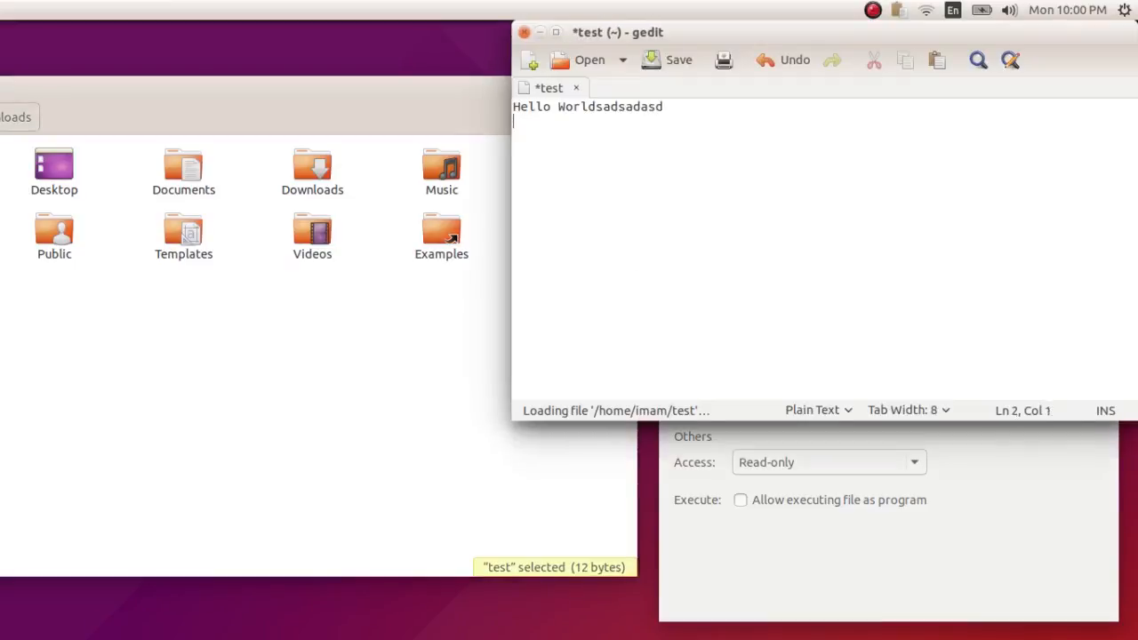
{"action": "type", "text": "sad"}
{"action": "key", "text": "Return"}
{"action": "type", "text": "sa"}
{"action": "key", "text": "Return"}
{"action": "type", "text": "dsa"}
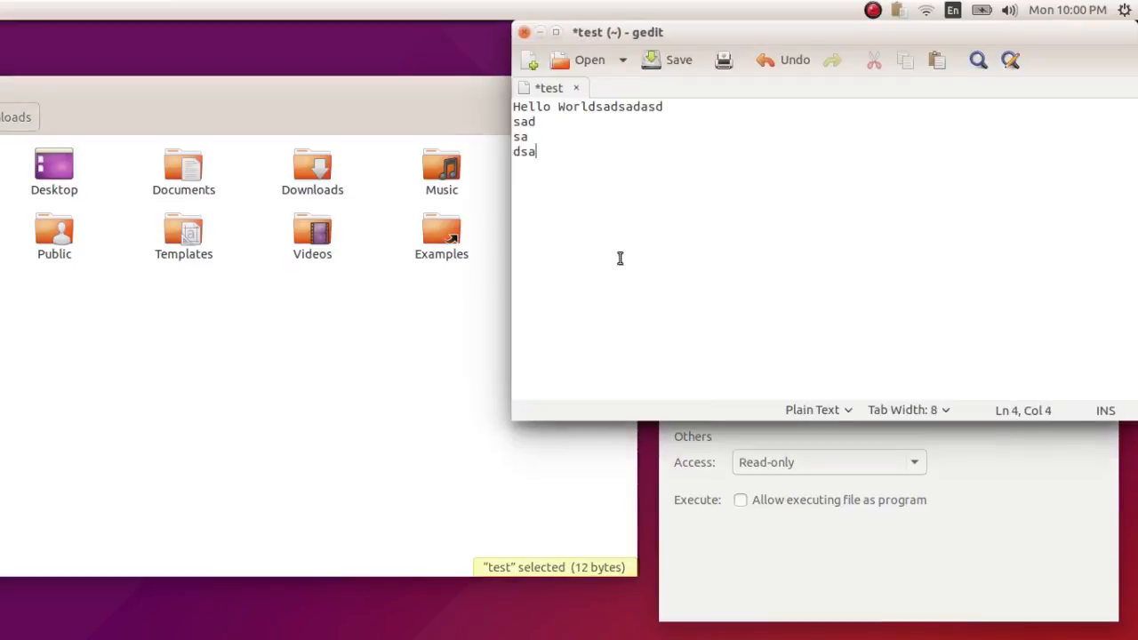
{"action": "left_click", "coordinate": [523, 32]}
{"action": "left_click", "coordinate": [795, 287]}
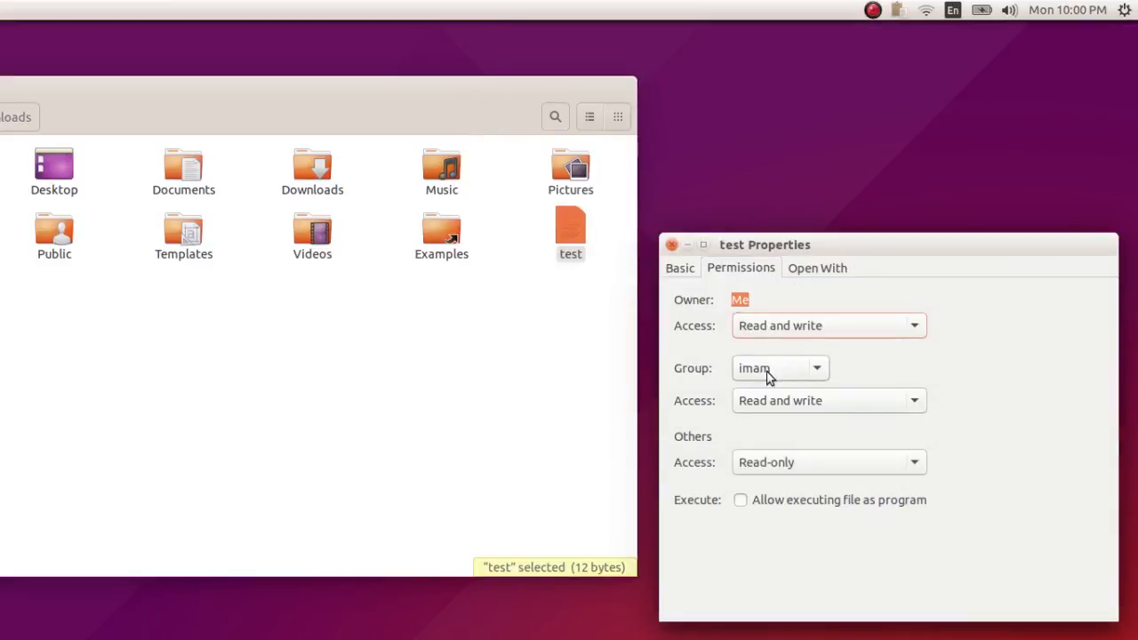
Step: Examine the groups that can be assigned to the test file, keeping the current group
{"action": "left_click", "coordinate": [786, 374]}
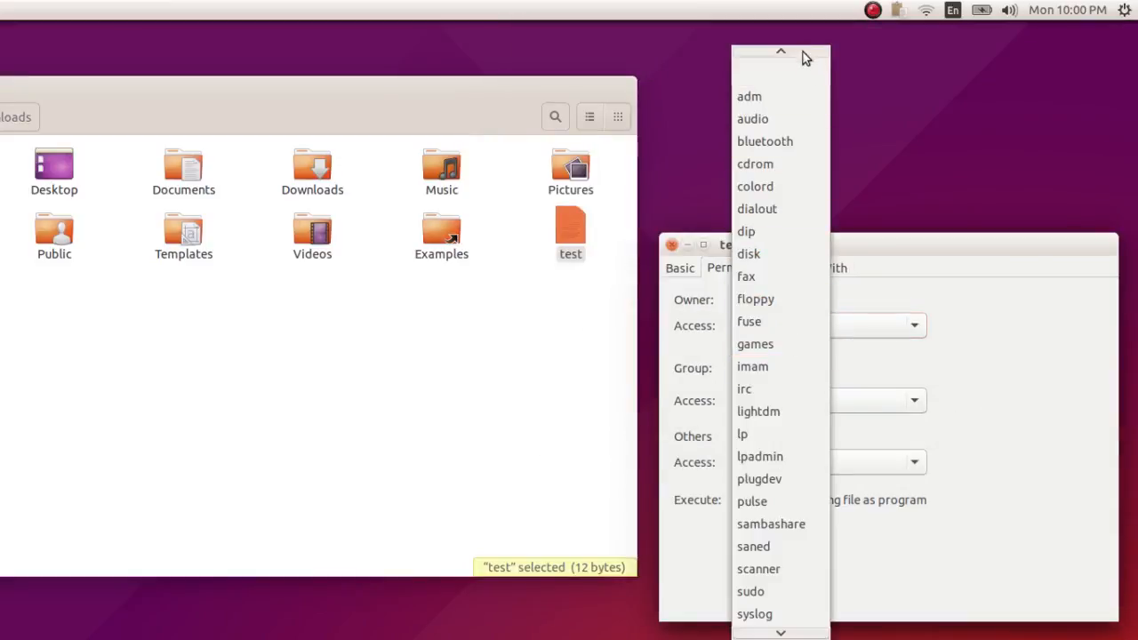
{"action": "mouse_move", "coordinate": [775, 633]}
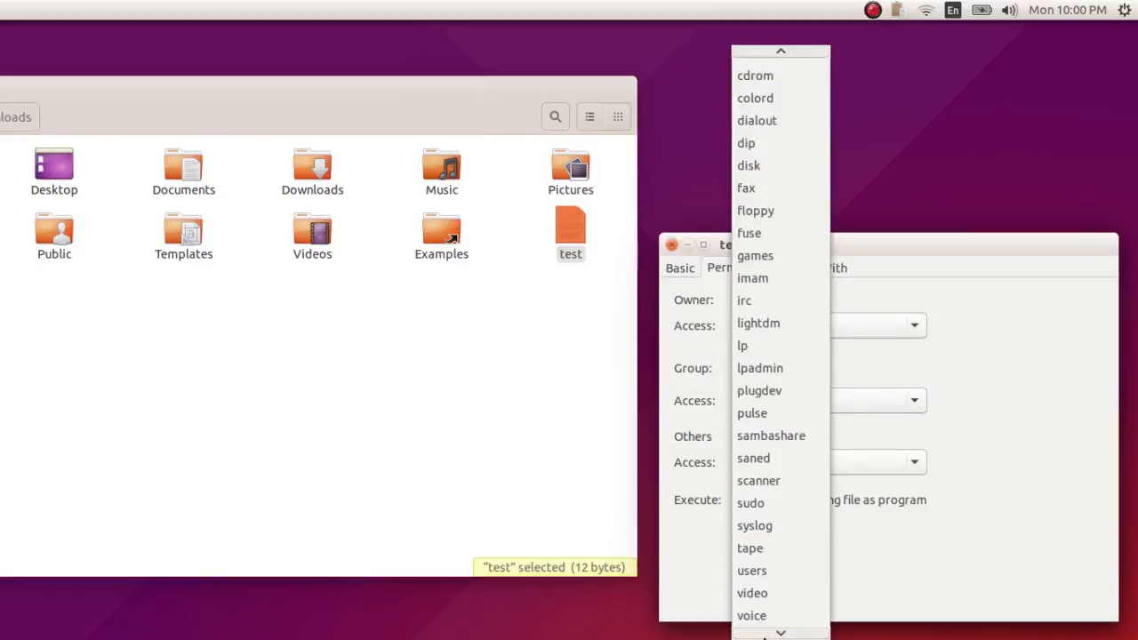
{"action": "mouse_move", "coordinate": [786, 53]}
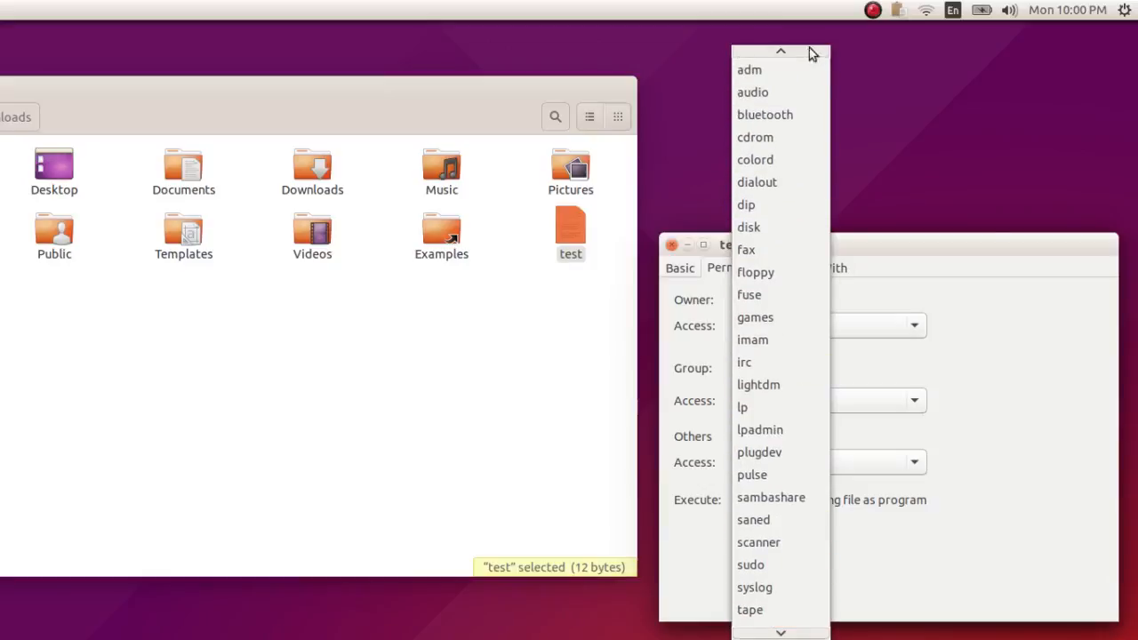
{"action": "left_click", "coordinate": [1007, 286]}
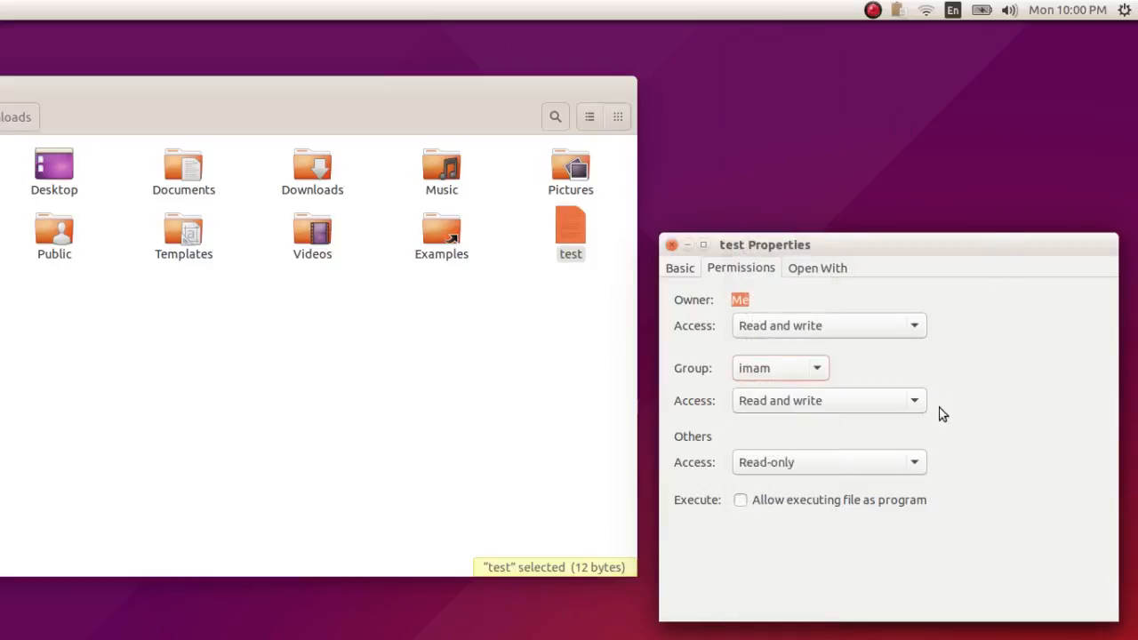
Step: Set both the group's access and the others' access for the test file to None
{"action": "left_click", "coordinate": [858, 400]}
{"action": "left_click", "coordinate": [832, 355]}
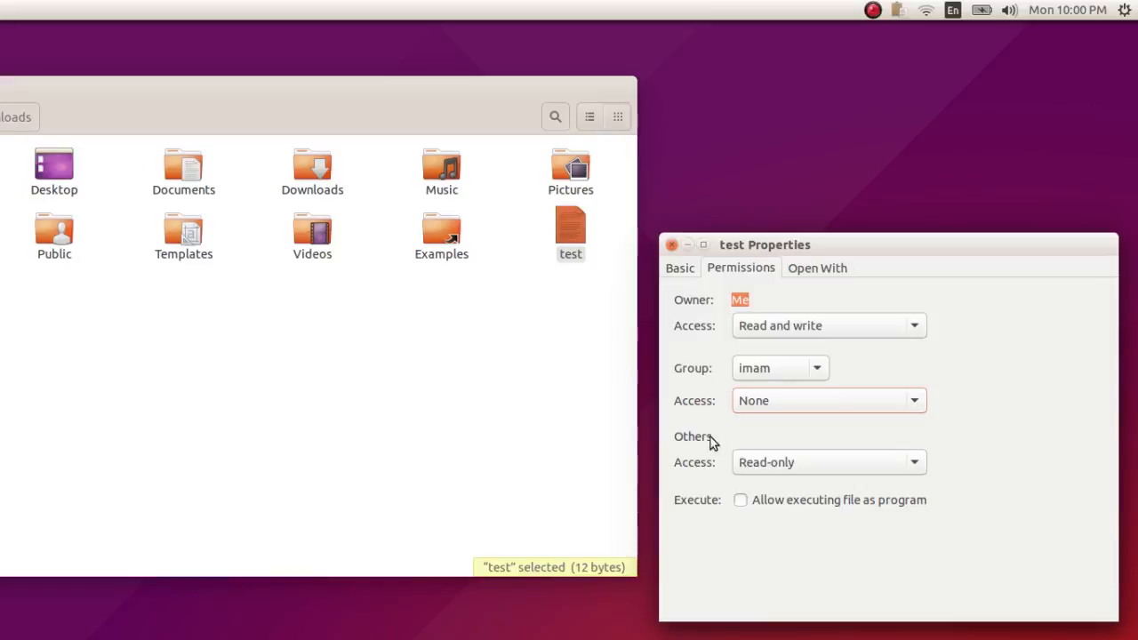
{"action": "left_click", "coordinate": [815, 471]}
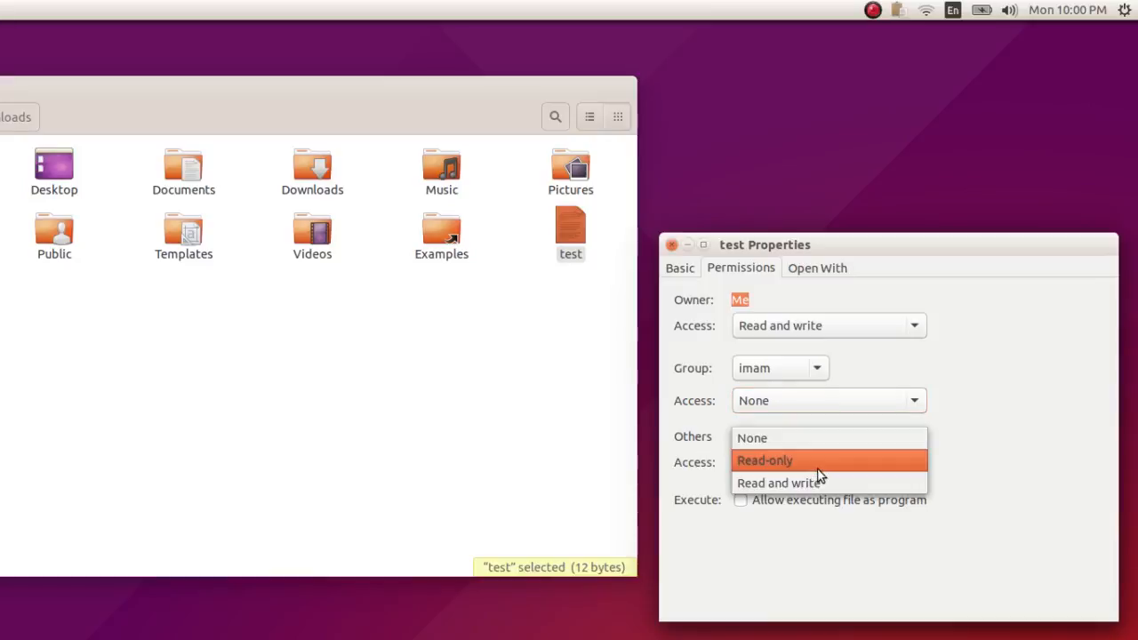
{"action": "left_click", "coordinate": [822, 448]}
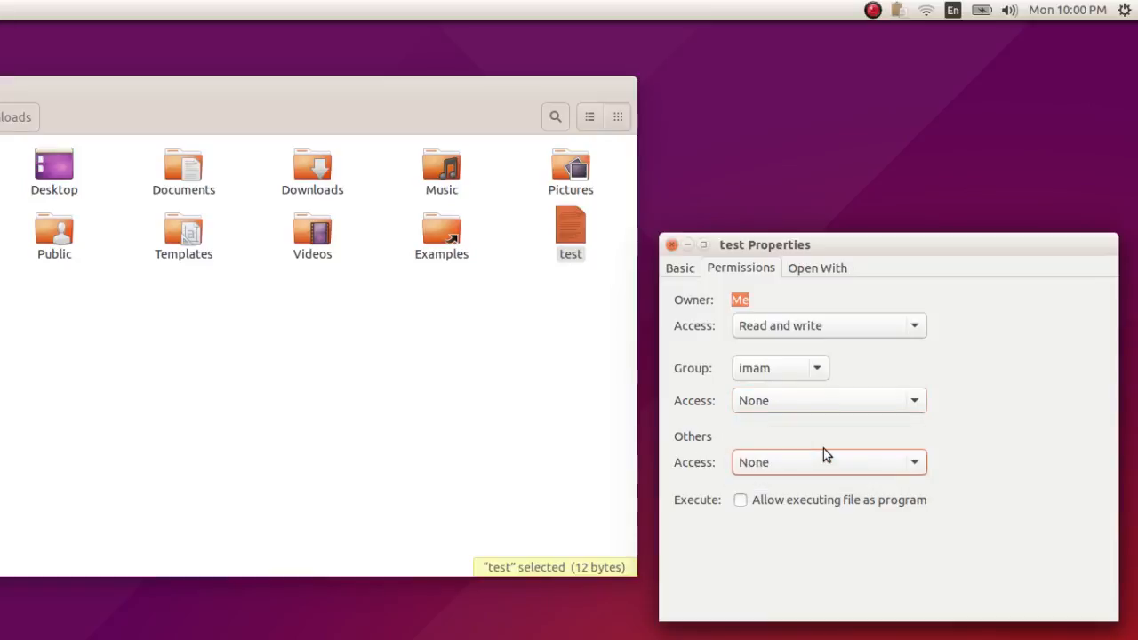
Step: Review the owner's access options for the test file without changing the selection
{"action": "left_click", "coordinate": [849, 325]}
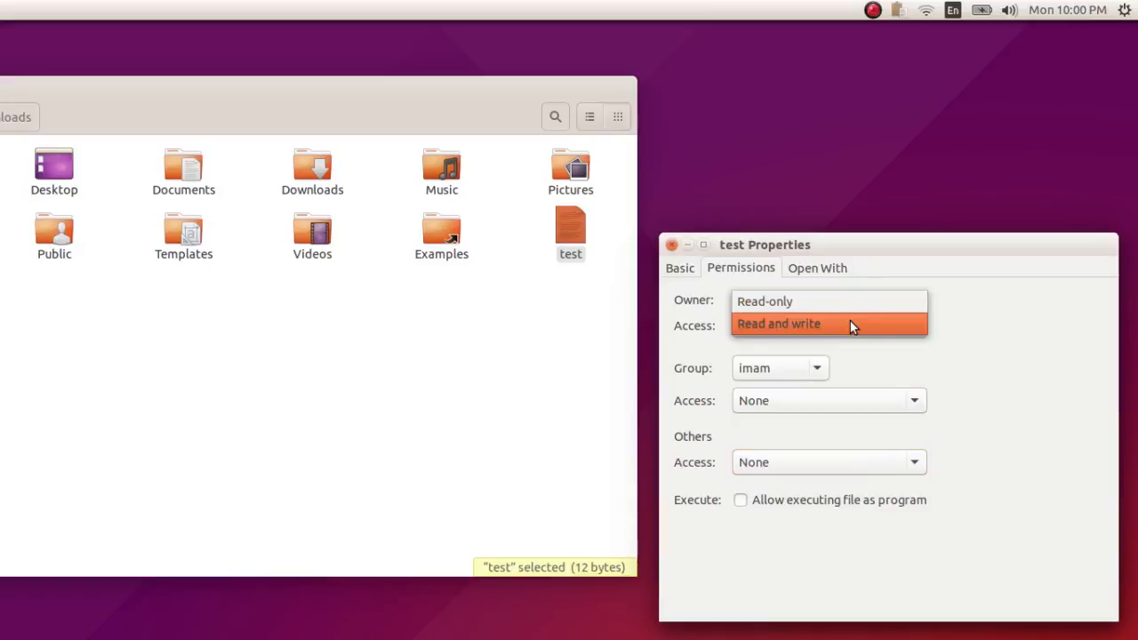
{"action": "left_click", "coordinate": [947, 315]}
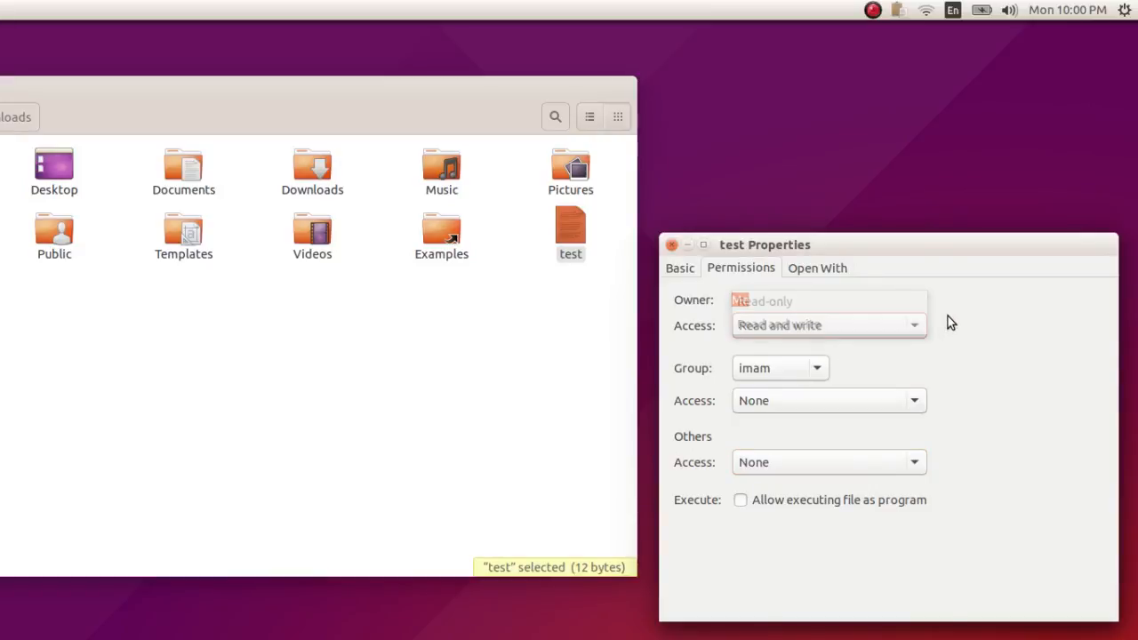
{"action": "left_click", "coordinate": [876, 328]}
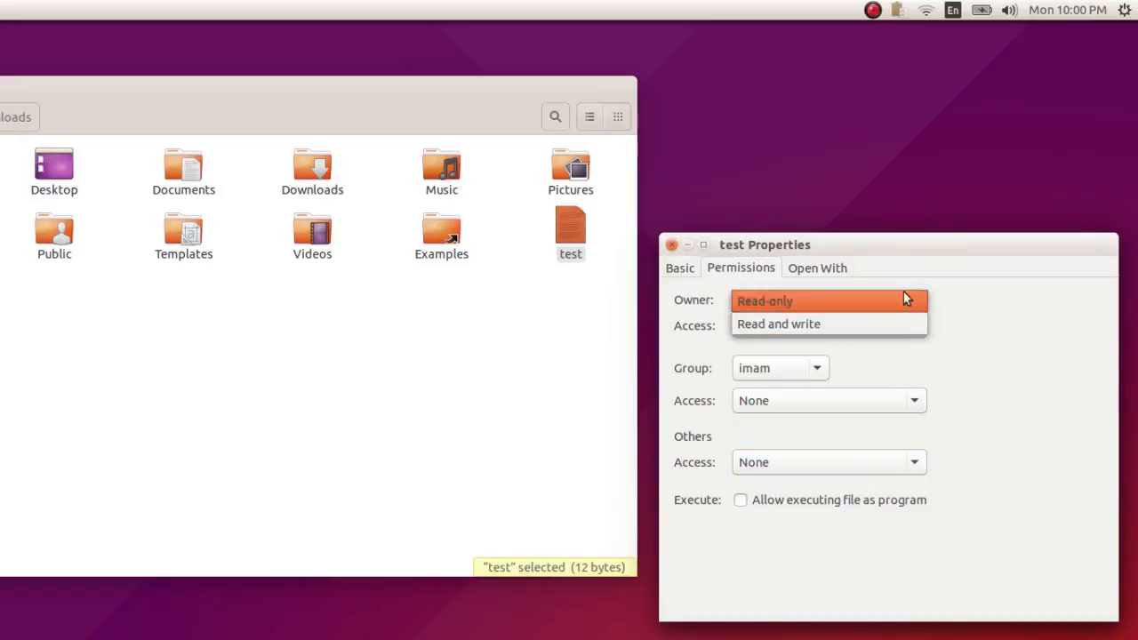
{"action": "left_click", "coordinate": [969, 294]}
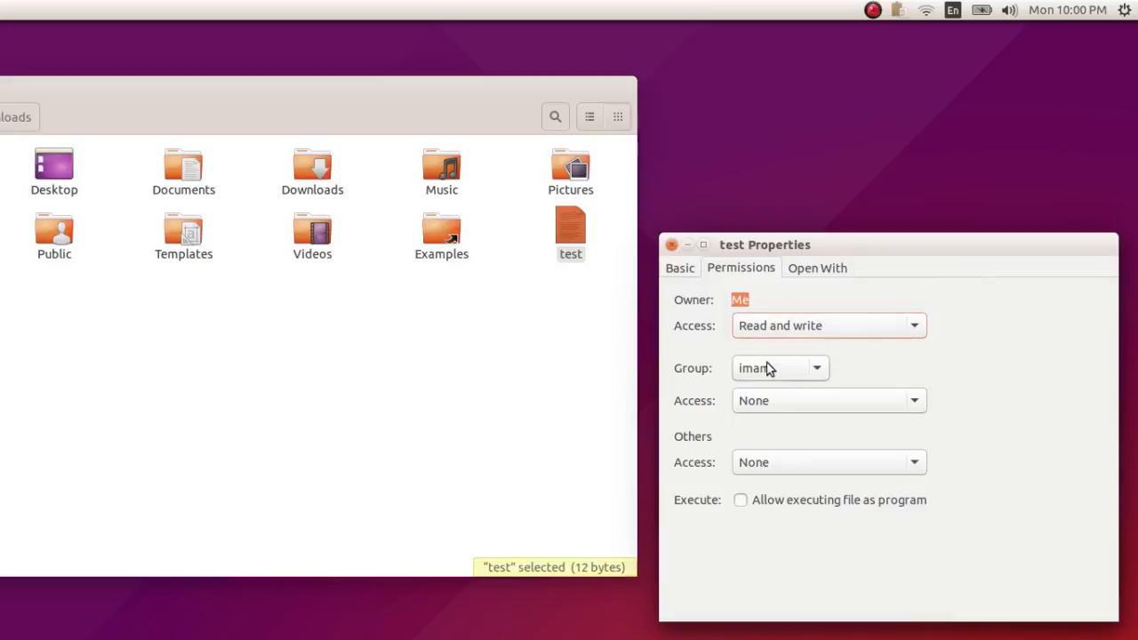
Step: Arrange the Home window and the test Properties dialog side by side so the test file is uncovered, and select the file
{"action": "mouse_move", "coordinate": [766, 250]}
{"action": "left_mouse_down"}
{"action": "mouse_move", "coordinate": [751, 248]}
{"action": "mouse_move", "coordinate": [766, 244]}
{"action": "left_mouse_up"}
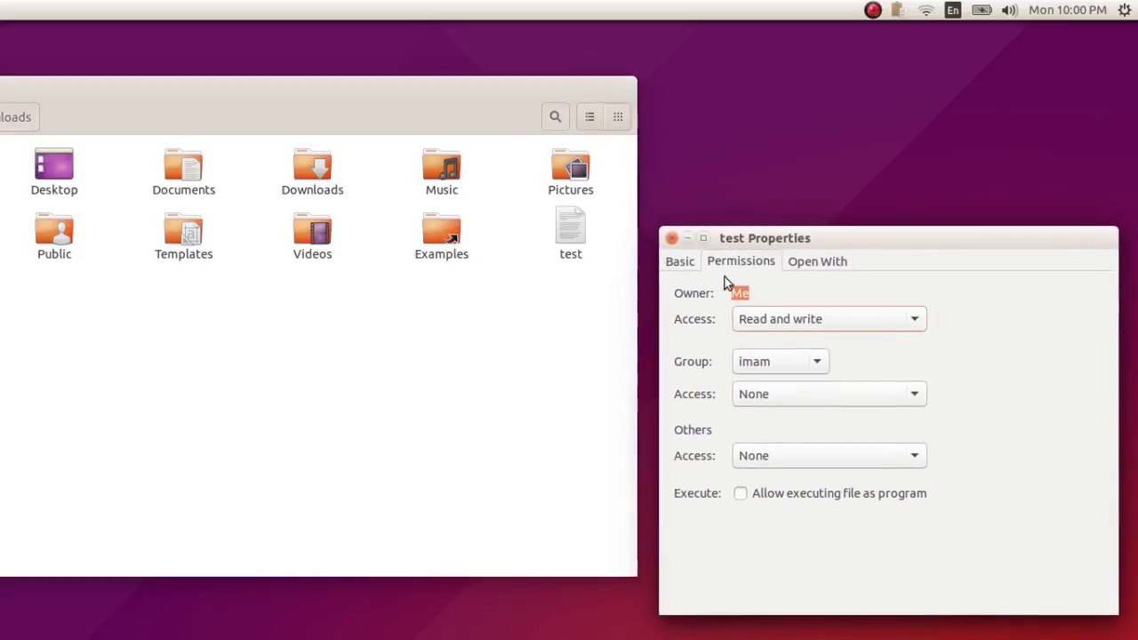
{"action": "left_click", "coordinate": [424, 104]}
{"action": "left_click_drag", "start_coordinate": [441, 106], "coordinate": [610, 111]}
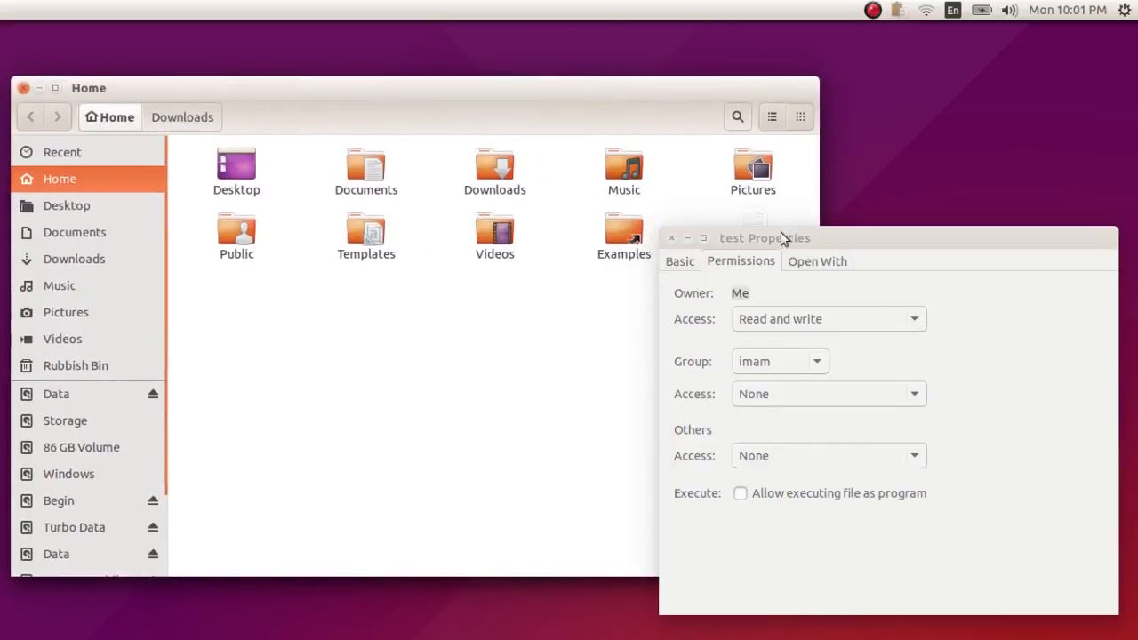
{"action": "mouse_move", "coordinate": [821, 247]}
{"action": "left_mouse_down"}
{"action": "mouse_move", "coordinate": [772, 241]}
{"action": "mouse_move", "coordinate": [815, 240]}
{"action": "mouse_move", "coordinate": [829, 254]}
{"action": "left_mouse_up"}
{"action": "left_click_drag", "start_coordinate": [636, 93], "coordinate": [419, 89]}
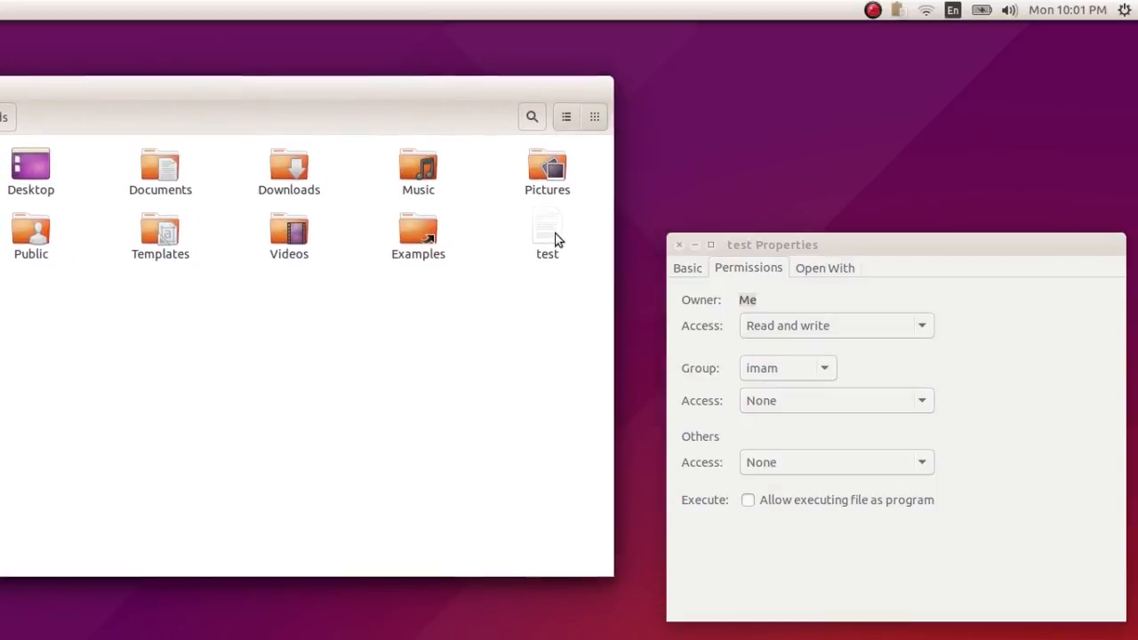
{"action": "left_click", "coordinate": [554, 238]}
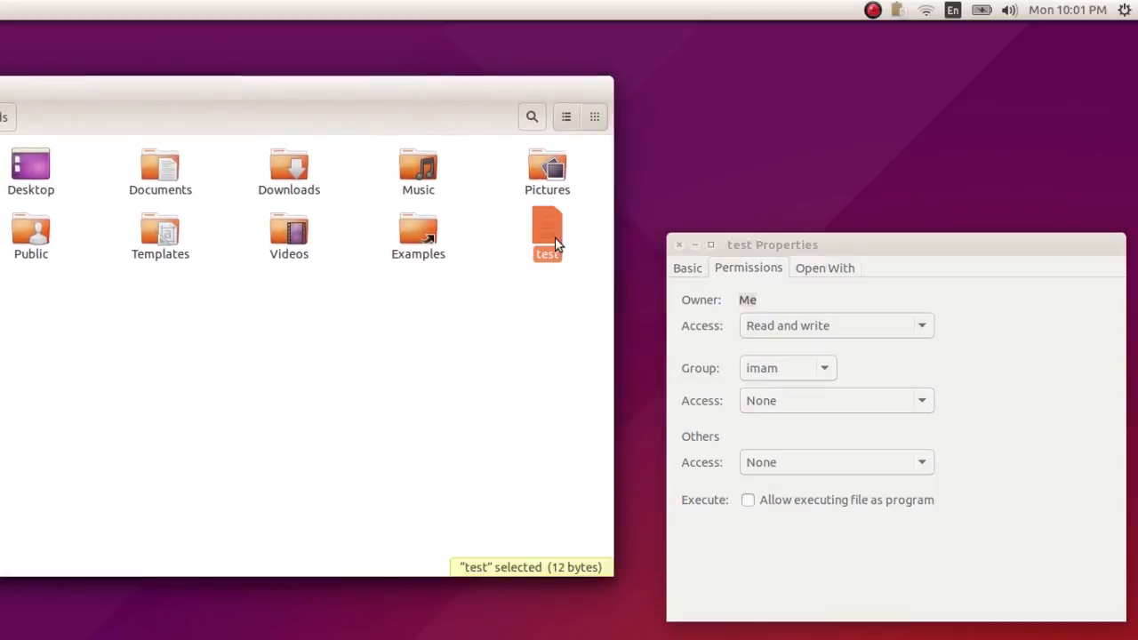
{"action": "left_click_drag", "start_coordinate": [419, 89], "coordinate": [395, 96]}
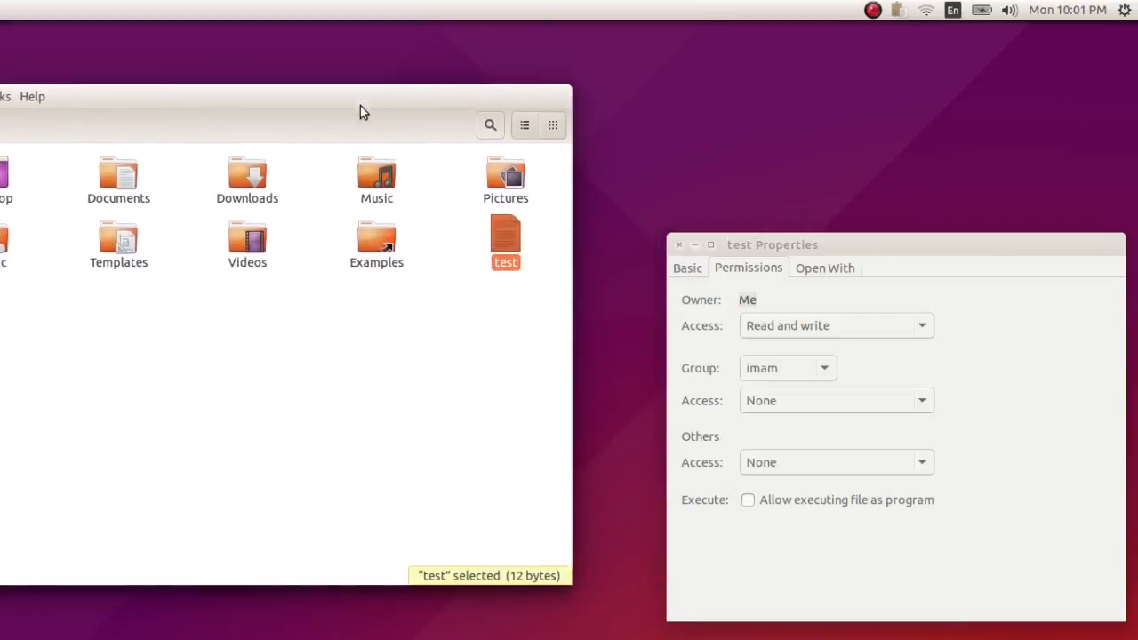
Step: Open the test file in the text editor to check its contents, and close it without editing
{"action": "double_click", "coordinate": [505, 237]}
{"action": "left_click_drag", "start_coordinate": [782, 36], "coordinate": [429, 155]}
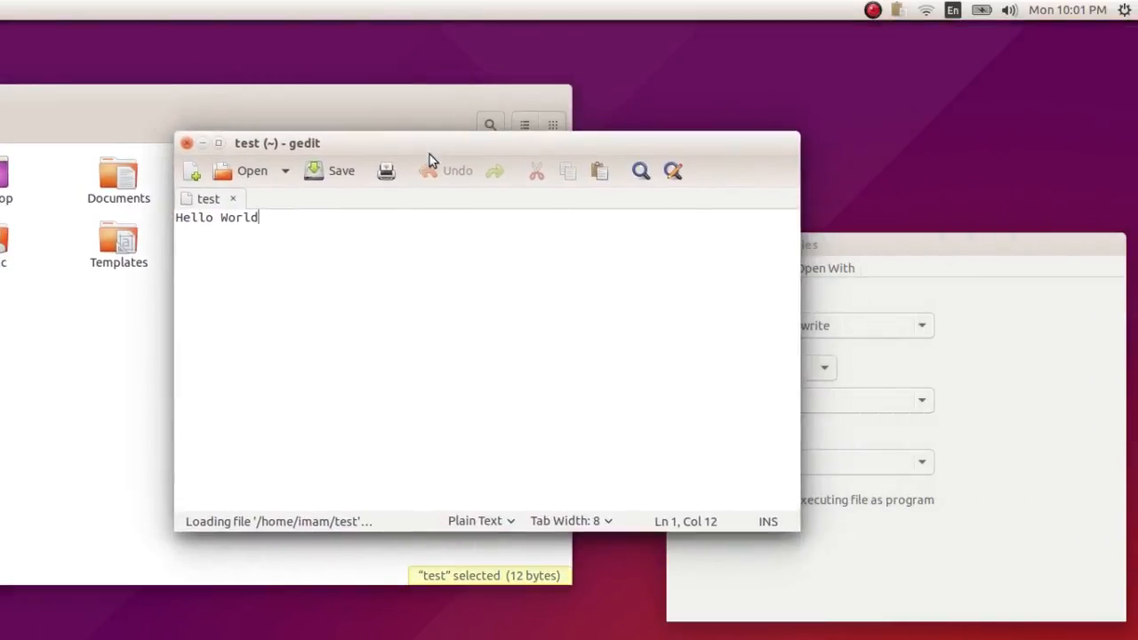
{"action": "left_click", "coordinate": [187, 144]}
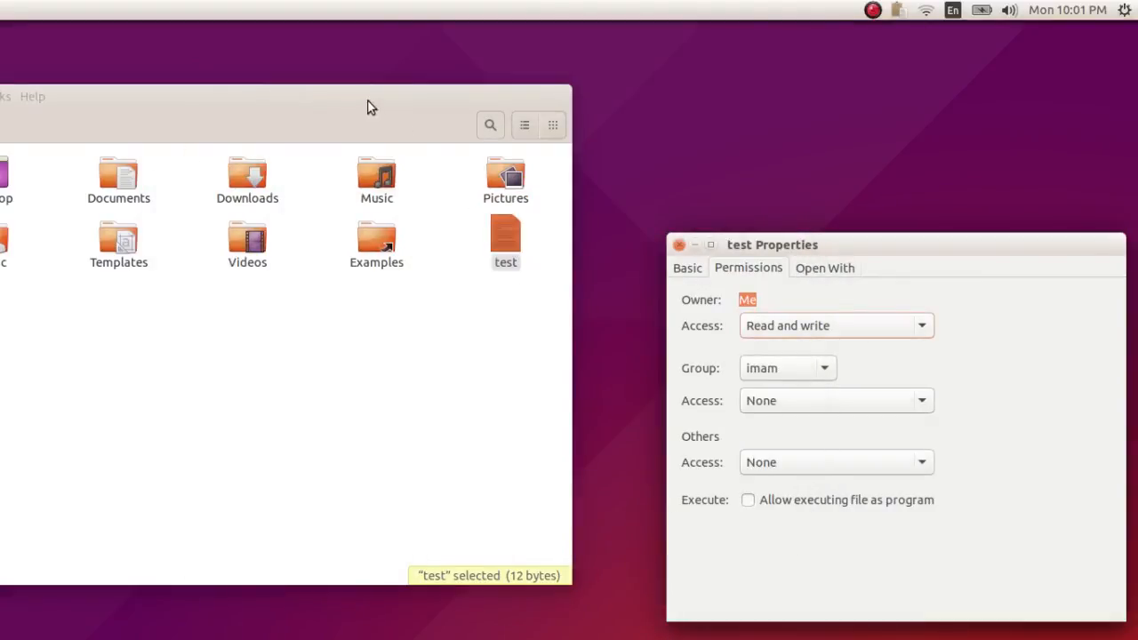
Step: Move the Home window back fully into view behind the Properties dialog and deselect the test file
{"action": "left_click_drag", "start_coordinate": [368, 107], "coordinate": [702, 80]}
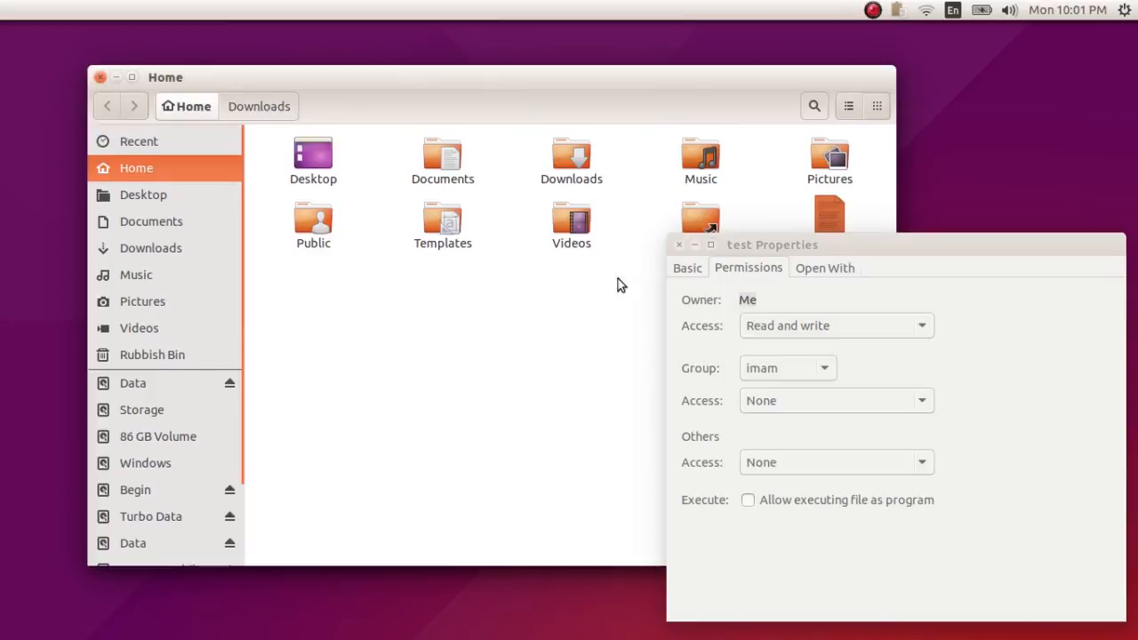
{"action": "left_click", "coordinate": [760, 567]}
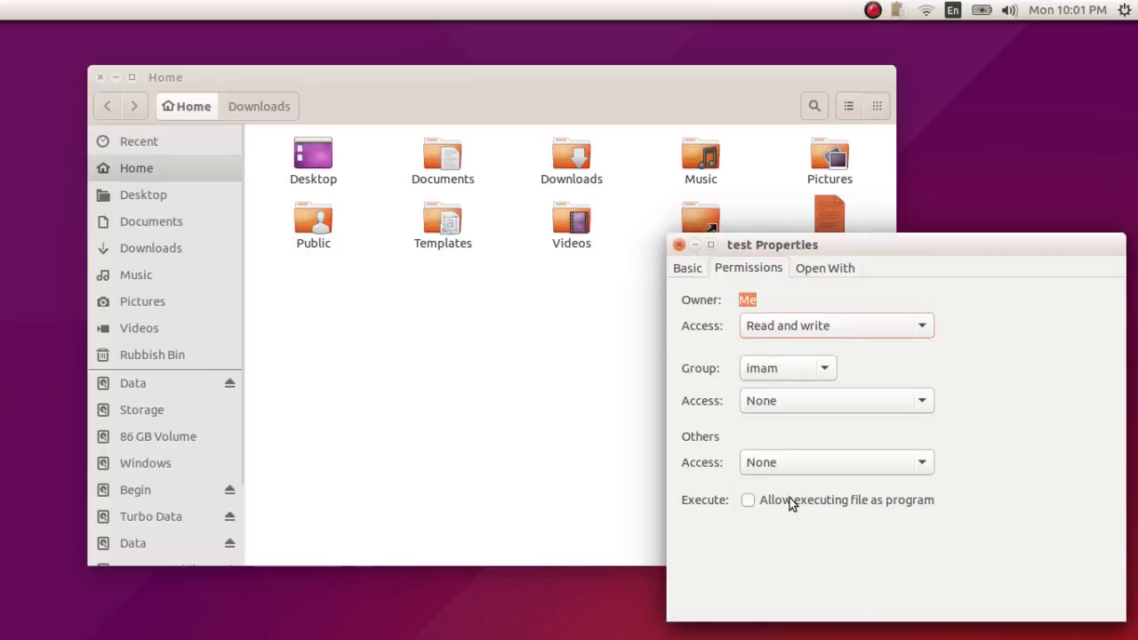
{"action": "mouse_move", "coordinate": [812, 241]}
{"action": "left_mouse_down"}
{"action": "mouse_move", "coordinate": [824, 238]}
{"action": "mouse_move", "coordinate": [818, 250]}
{"action": "left_mouse_up"}
{"action": "left_click_drag", "start_coordinate": [818, 83], "coordinate": [744, 75]}
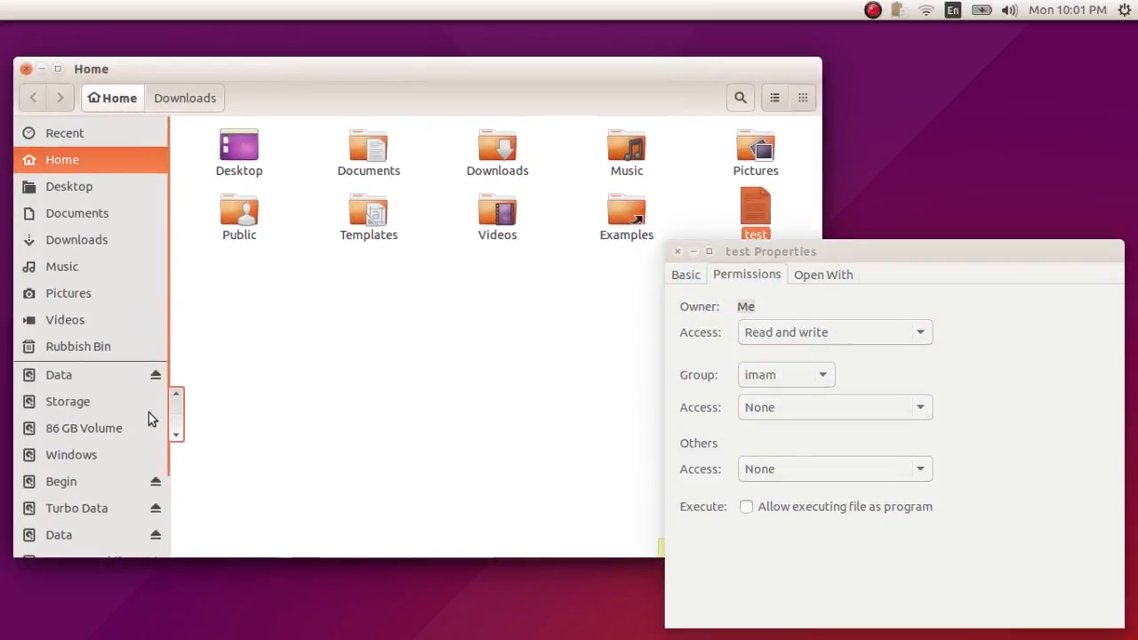
{"action": "left_click", "coordinate": [533, 327]}
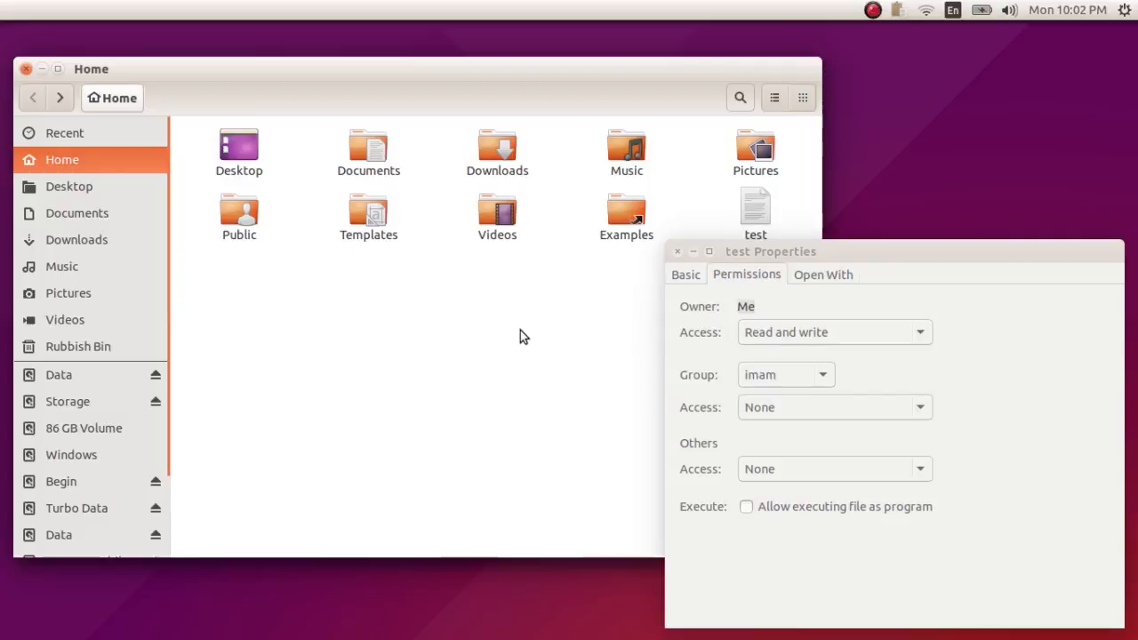
Step: Launch Firefox, try to close its frozen Ubuntu Start Page window, and force the application to quit
{"action": "mouse_move", "coordinate": [2, 308]}
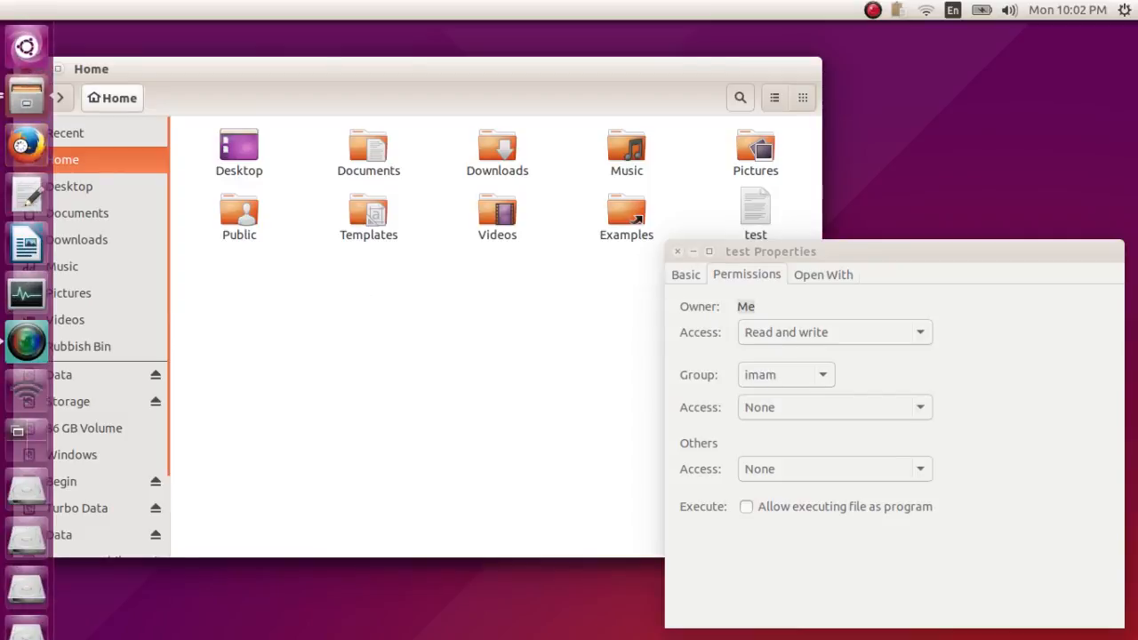
{"action": "left_click", "coordinate": [26, 144]}
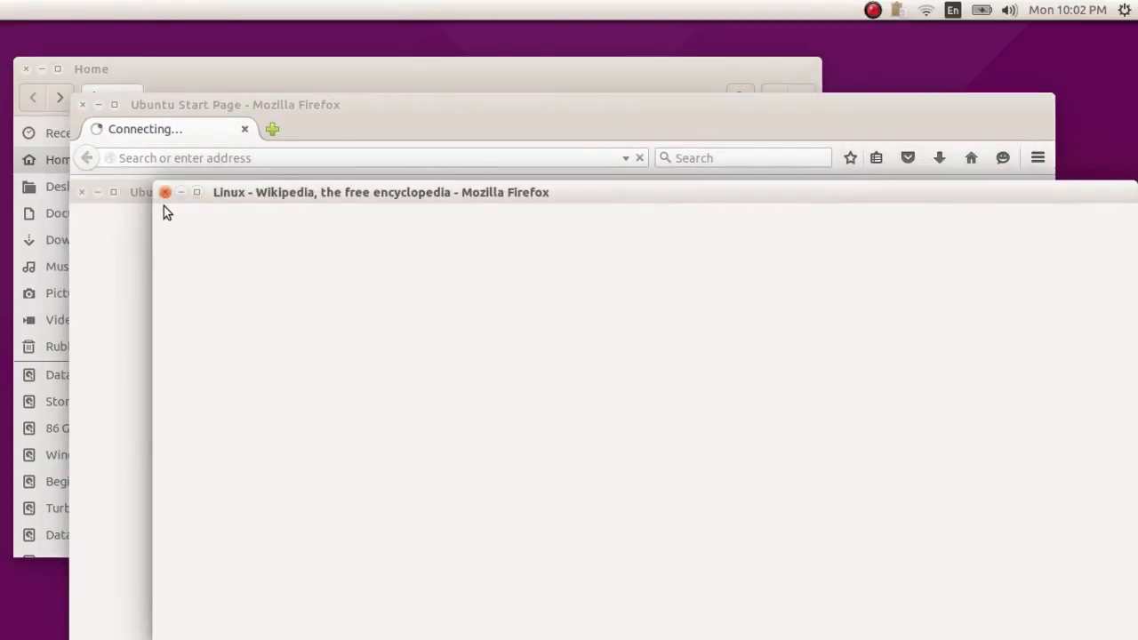
{"action": "left_click", "coordinate": [80, 195]}
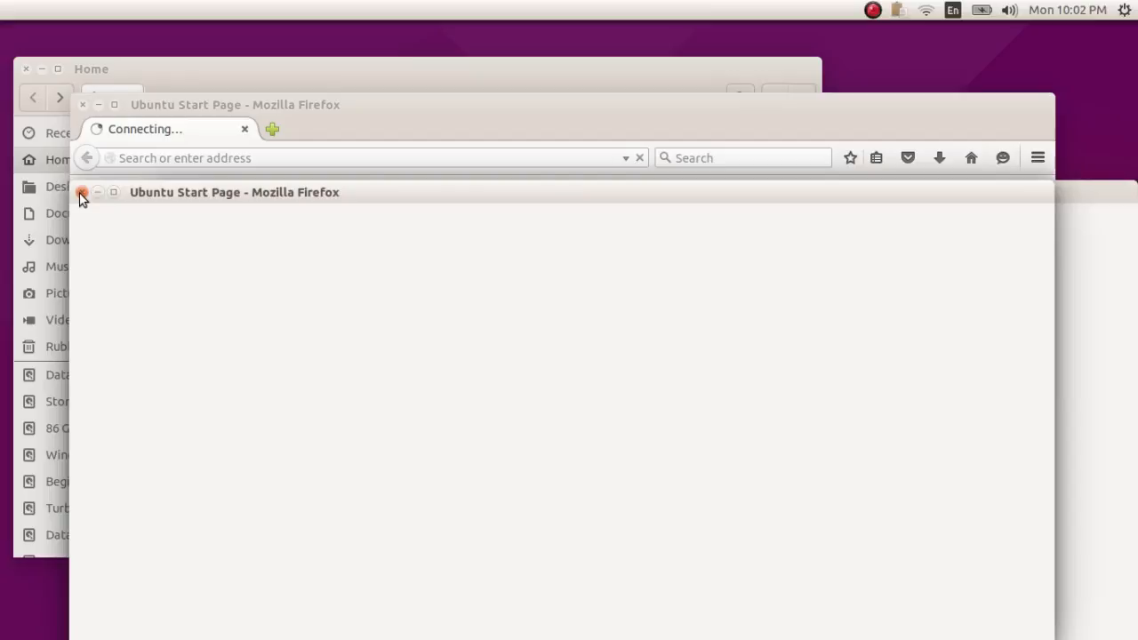
{"action": "left_click_drag", "start_coordinate": [471, 199], "coordinate": [565, 188]}
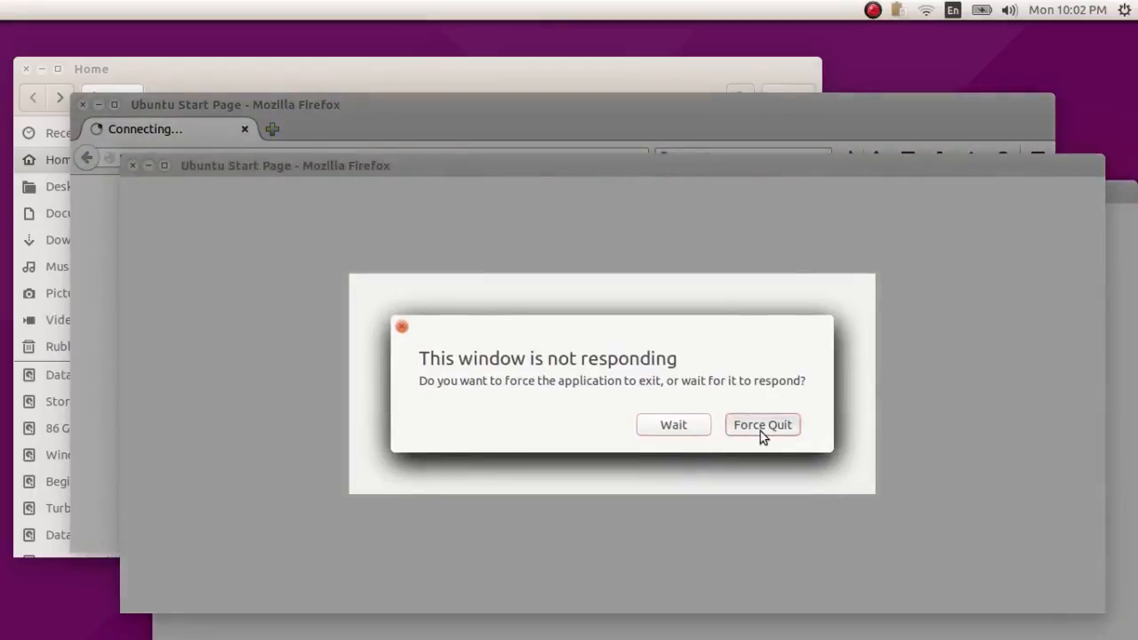
{"action": "left_click", "coordinate": [760, 429]}
Step: Launch Firefox again, try to close the frozen restored window, and choose to wait for the application to respond
{"action": "mouse_move", "coordinate": [1, 264]}
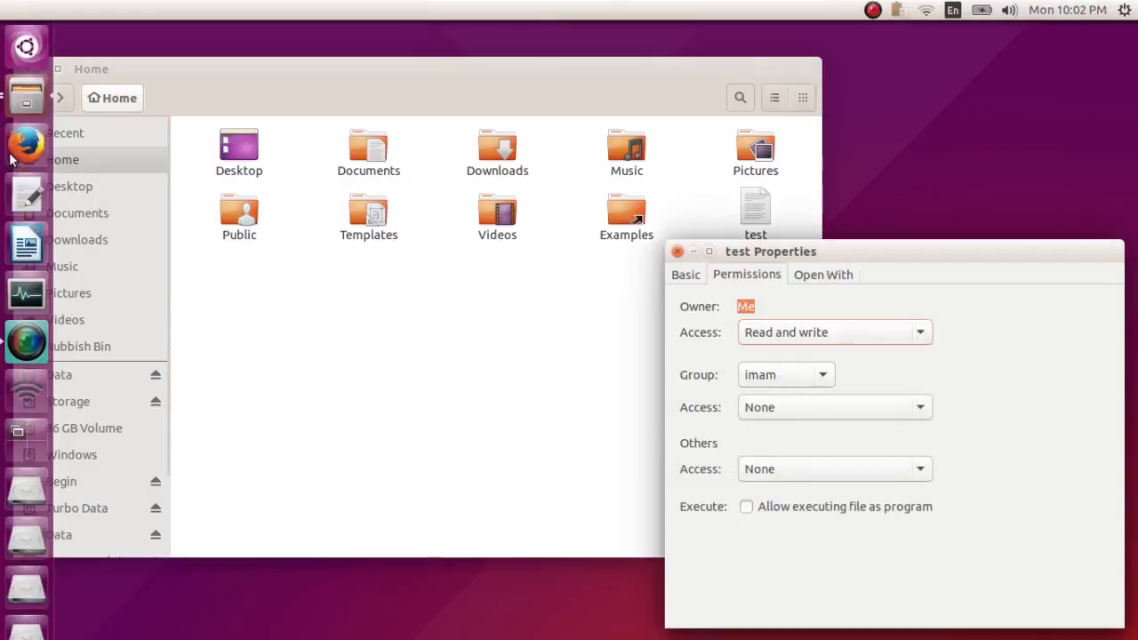
{"action": "left_click", "coordinate": [11, 151]}
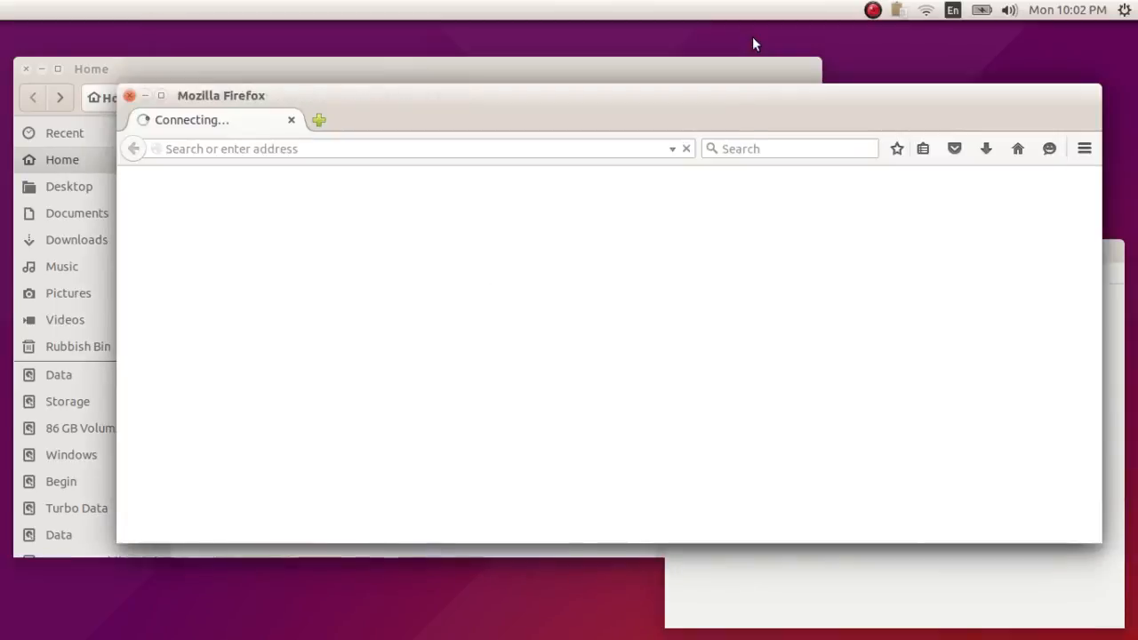
{"action": "left_click_drag", "start_coordinate": [724, 115], "coordinate": [655, 147]}
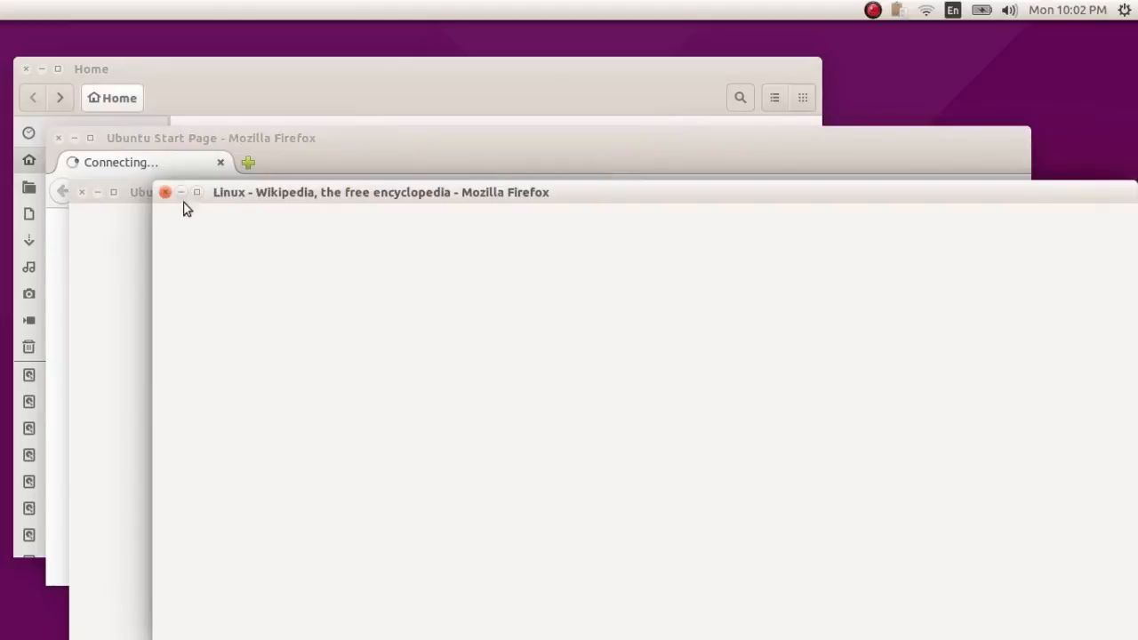
{"action": "left_click", "coordinate": [80, 199]}
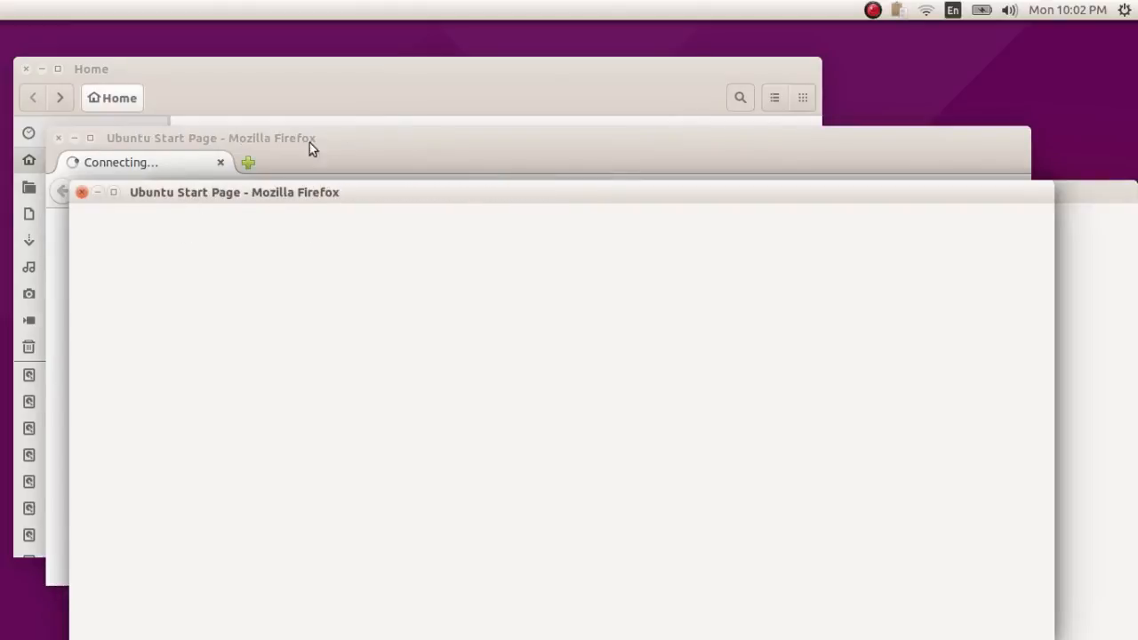
{"action": "left_click", "coordinate": [419, 141]}
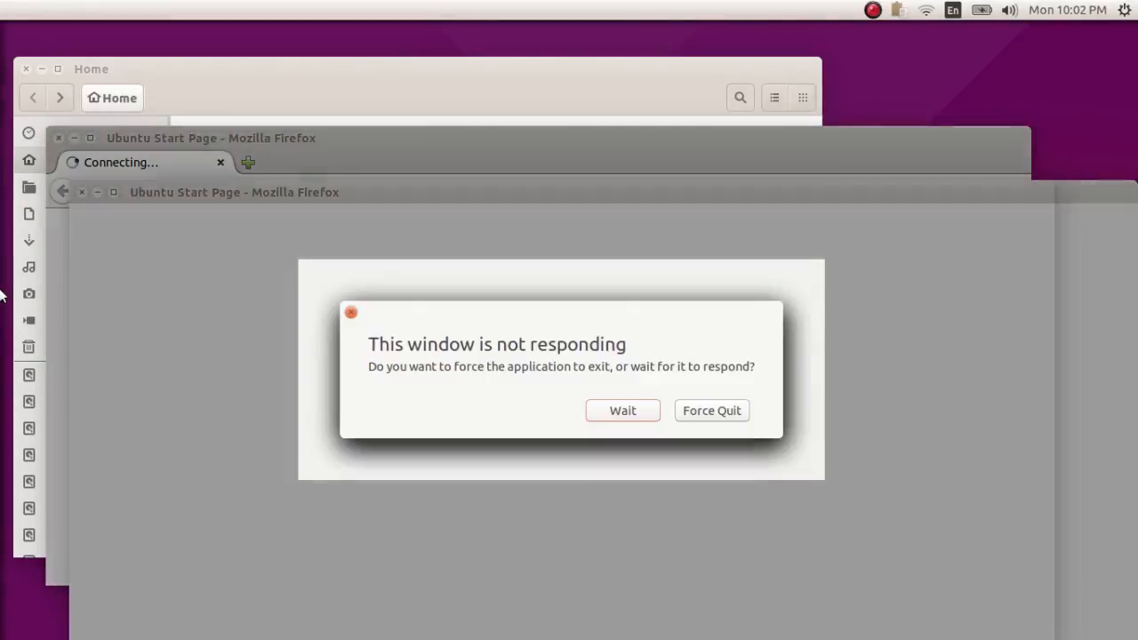
{"action": "left_click", "coordinate": [626, 411]}
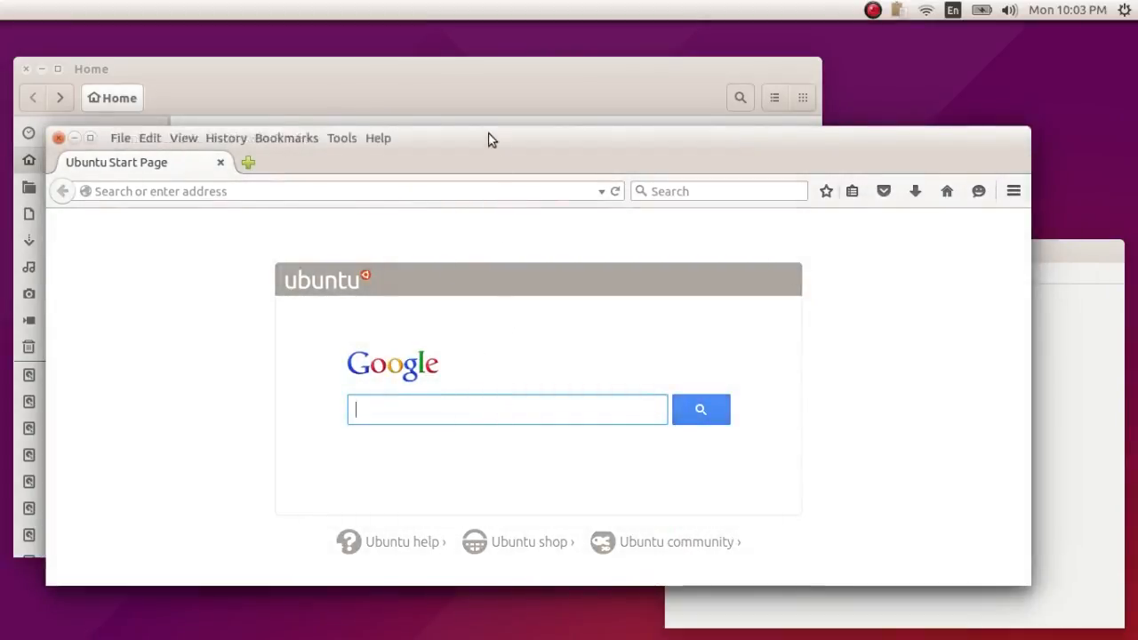
Step: Maximize the Firefox window and show the list of suggested addresses after focusing the search box
{"action": "left_click", "coordinate": [91, 140]}
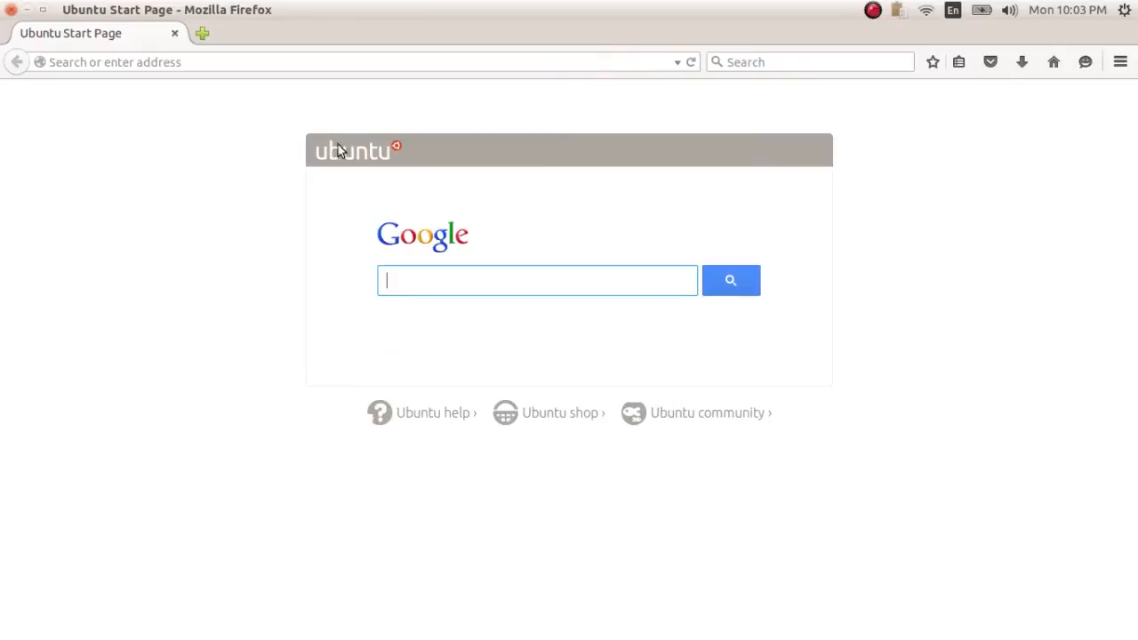
{"action": "left_click", "coordinate": [789, 62]}
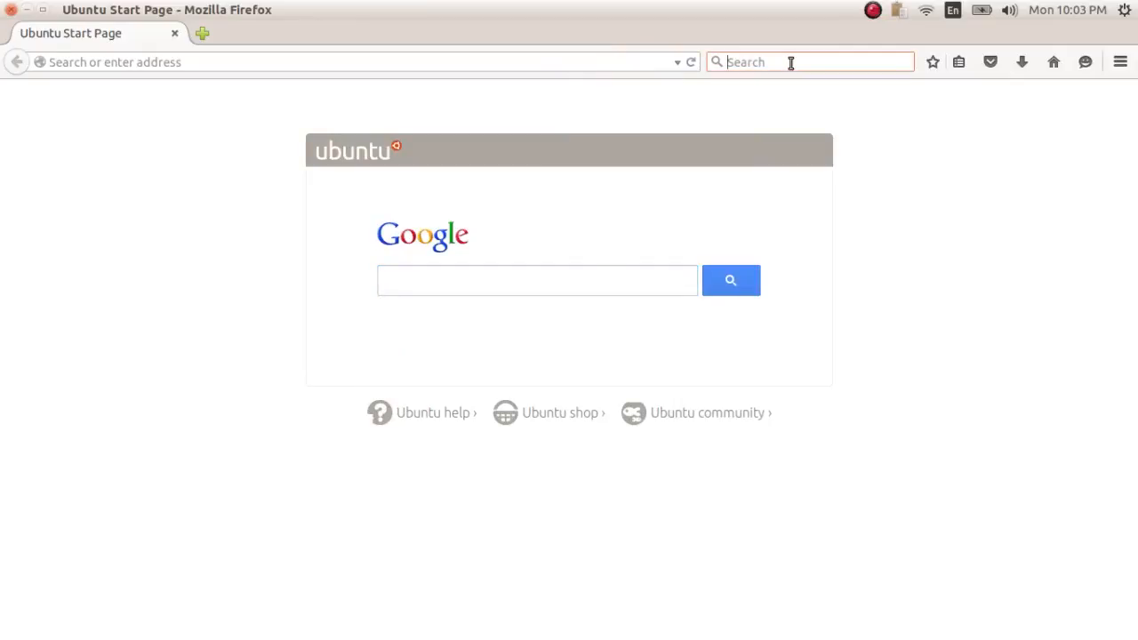
{"action": "left_click", "coordinate": [680, 64]}
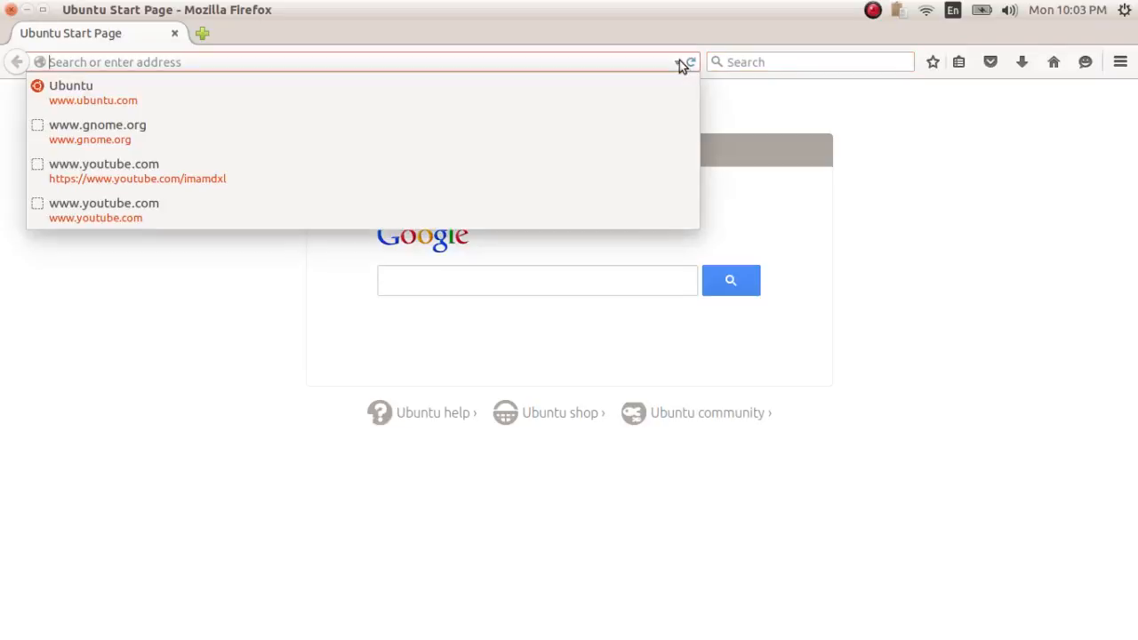
{"action": "left_click", "coordinate": [649, 60]}
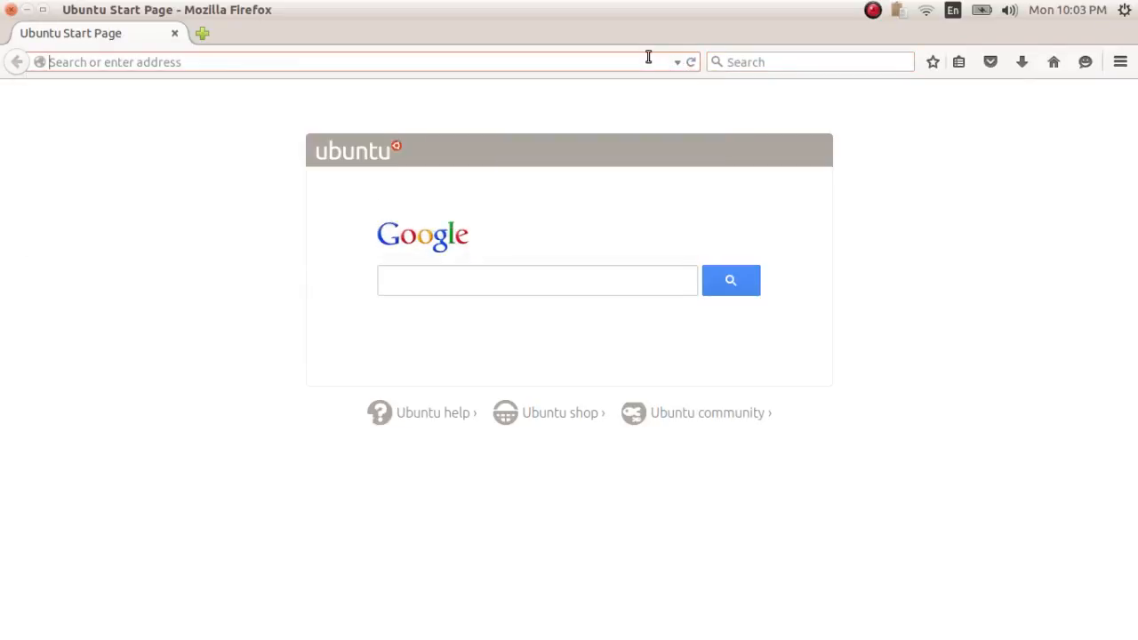
{"action": "type", "text": "www.google.com"}
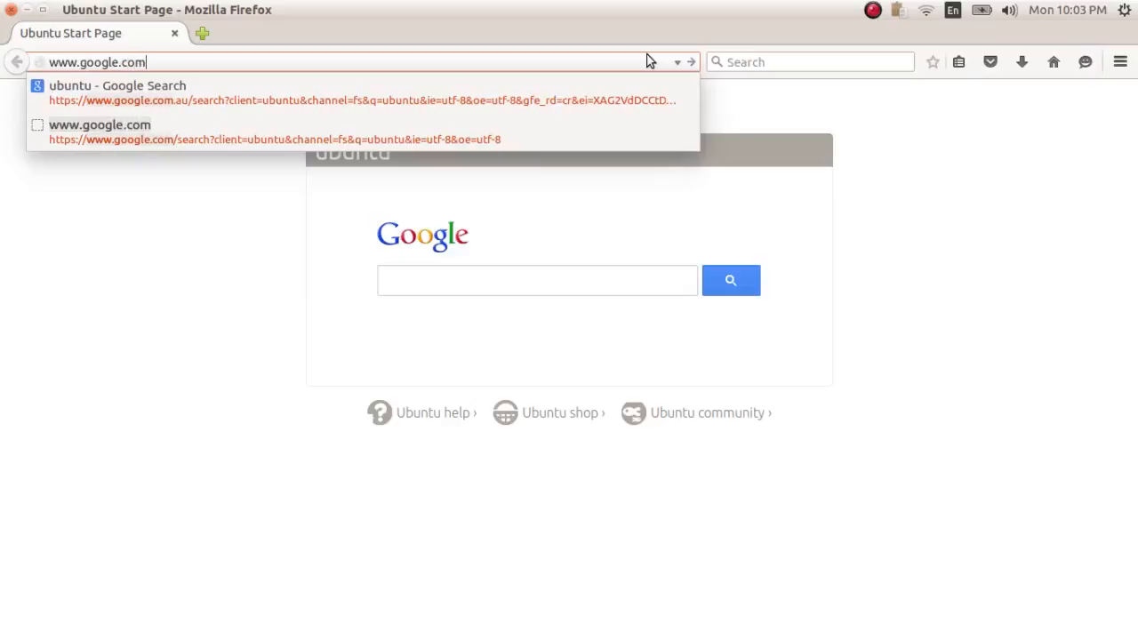
{"action": "key", "text": "Return"}
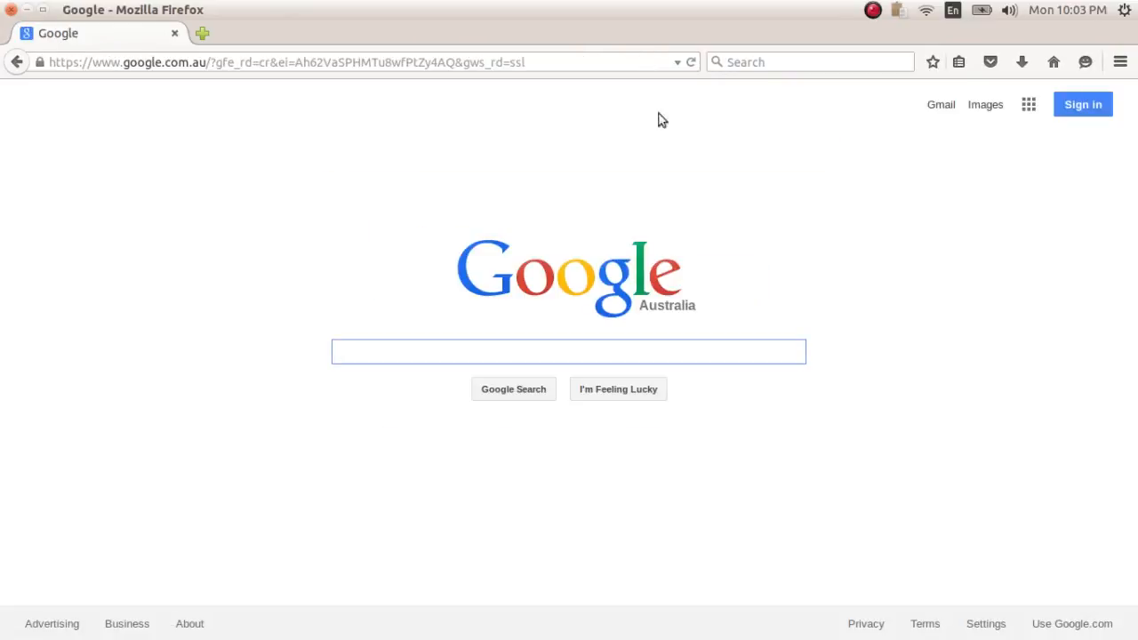
Step: Search Google for "mania drive"
{"action": "left_click", "coordinate": [1027, 117]}
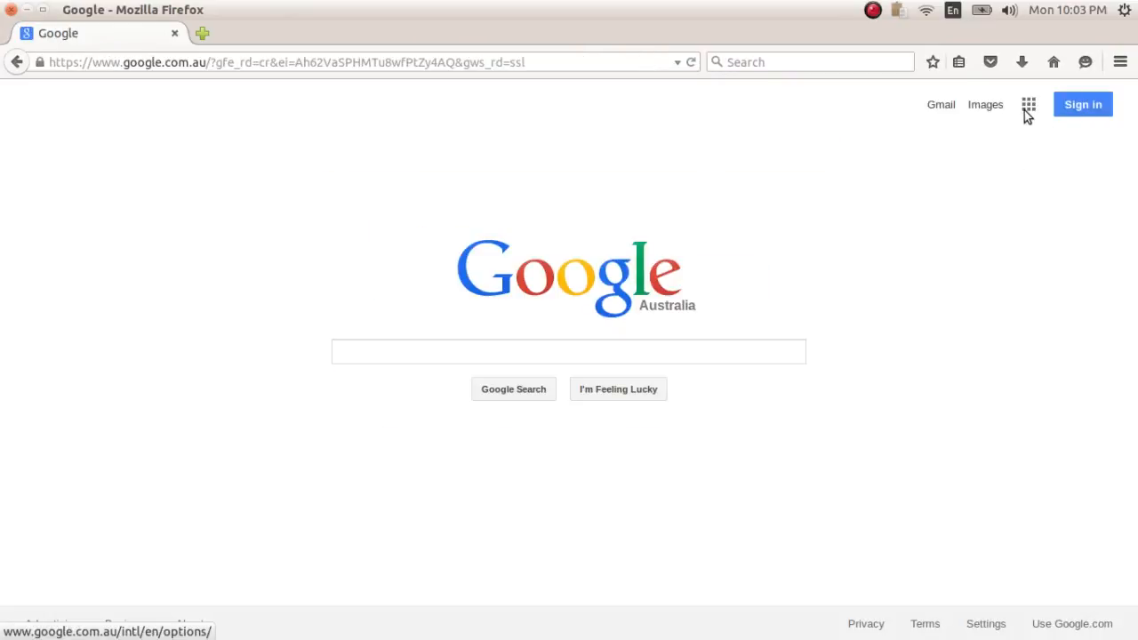
{"action": "left_click", "coordinate": [745, 221]}
{"action": "left_click", "coordinate": [699, 352]}
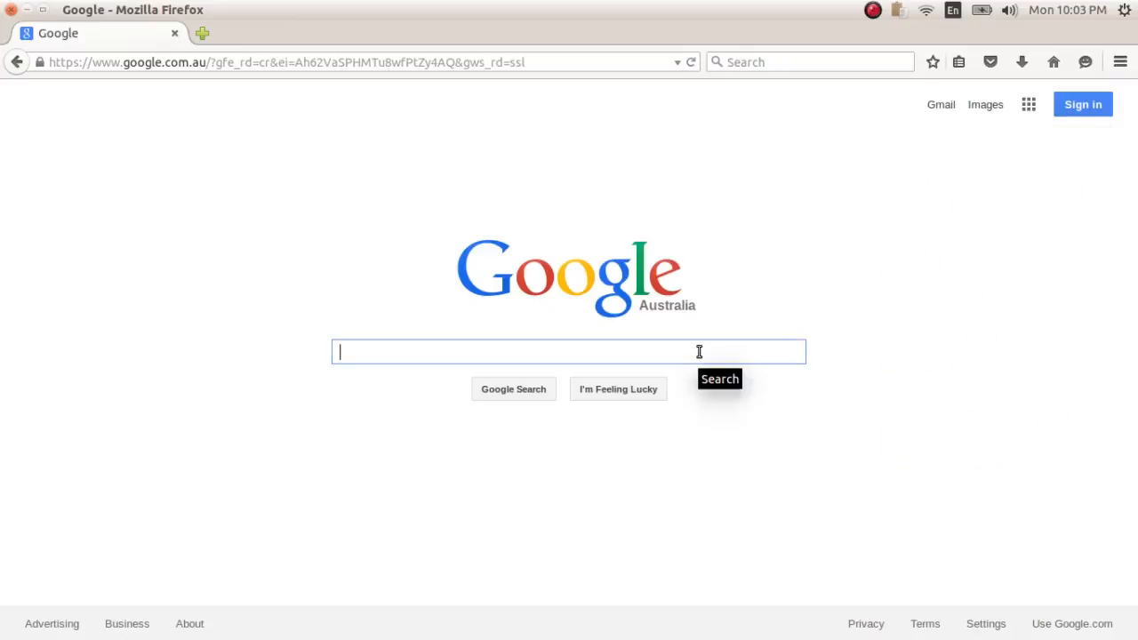
{"action": "type", "text": "ma"}
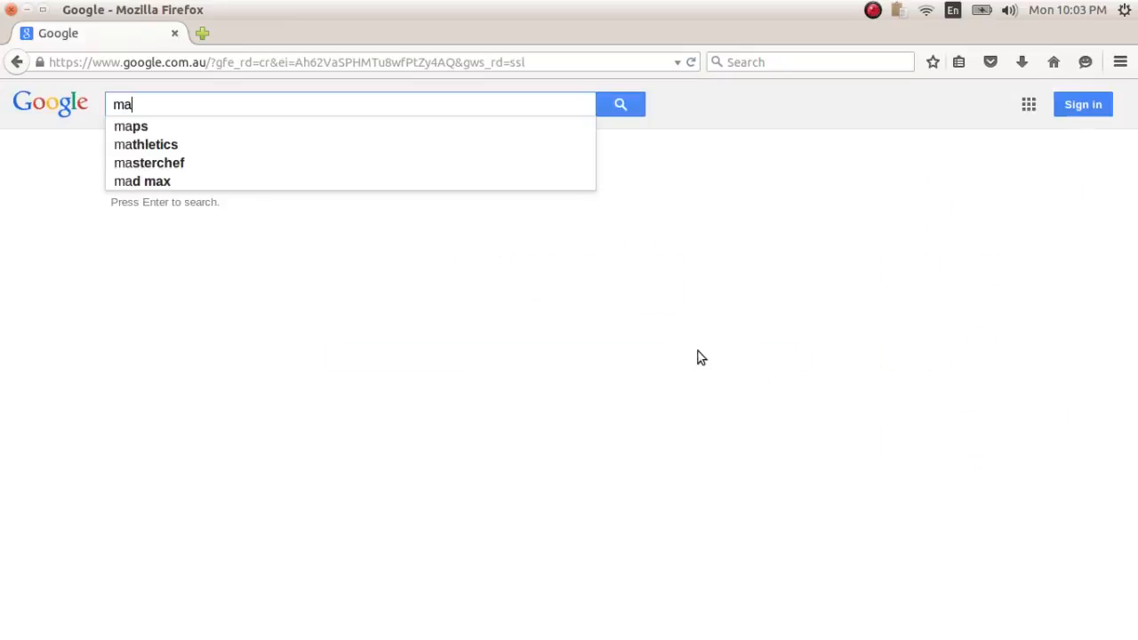
{"action": "type", "text": "d"}
{"action": "key", "text": "BackSpace"}
{"action": "type", "text": "nia drive"}
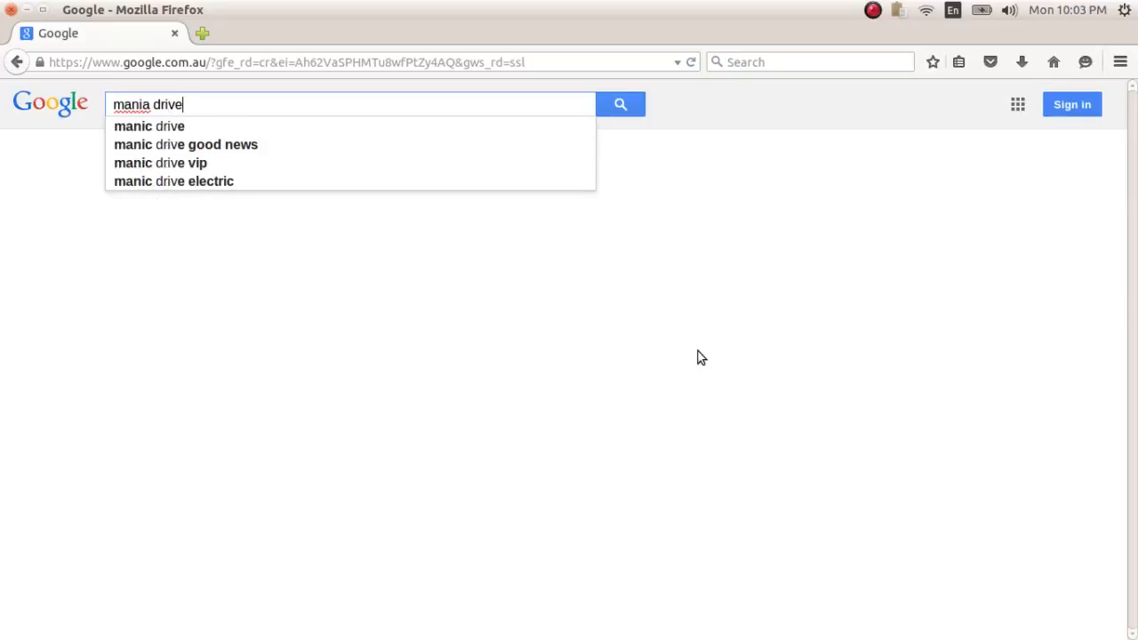
{"action": "key", "text": "Return"}
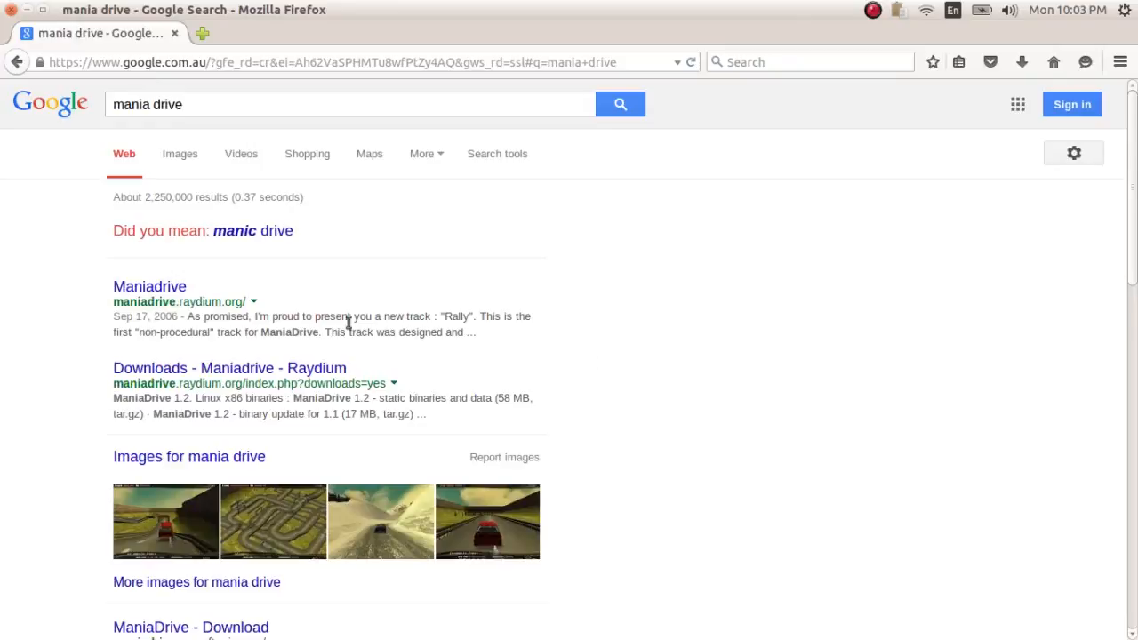
Step: Open the Maniadrive website from the results and request the ManiaDrive 1.2 Linux binary update for 1.1 from its downloads page
{"action": "left_click", "coordinate": [157, 286]}
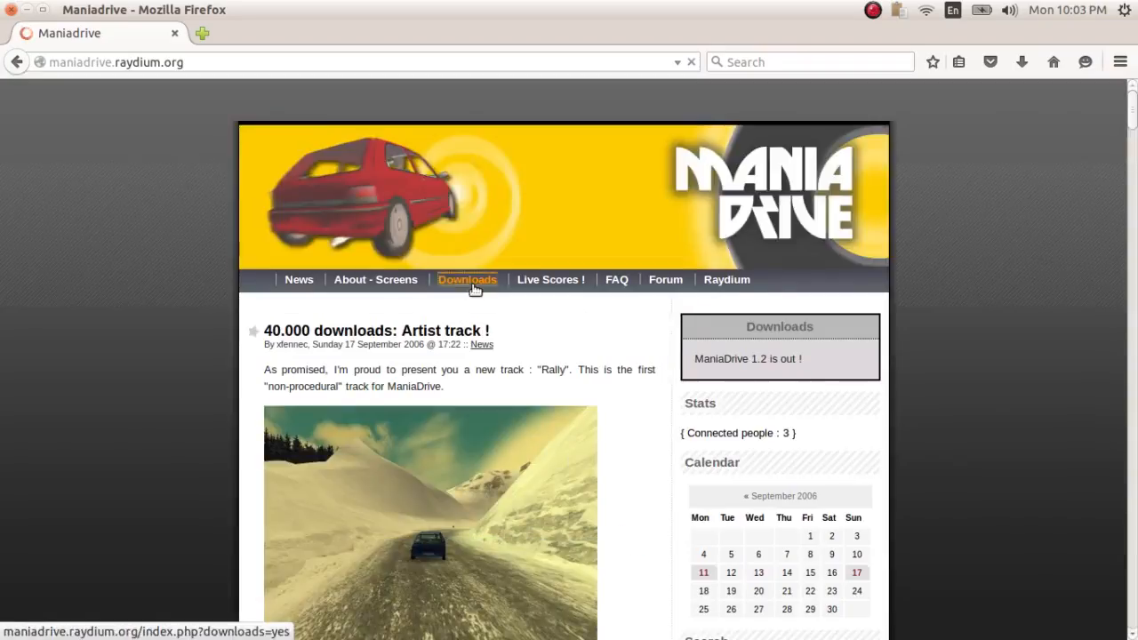
{"action": "left_click", "coordinate": [471, 283]}
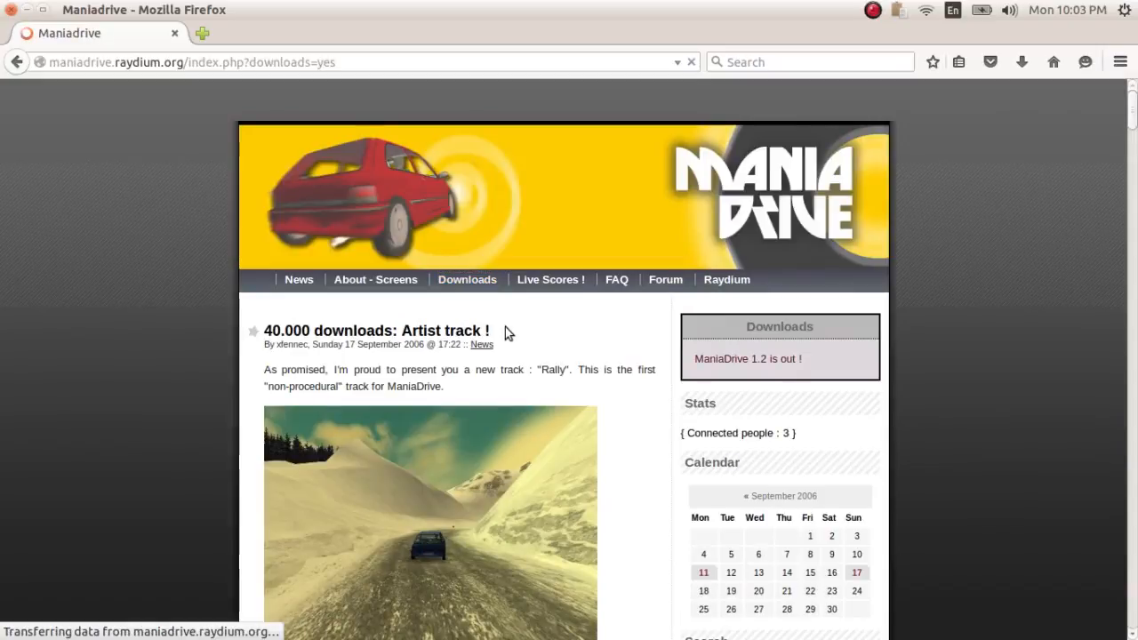
{"action": "scroll", "coordinate": [508, 338], "scroll_direction": "down", "scroll_amount": 1}
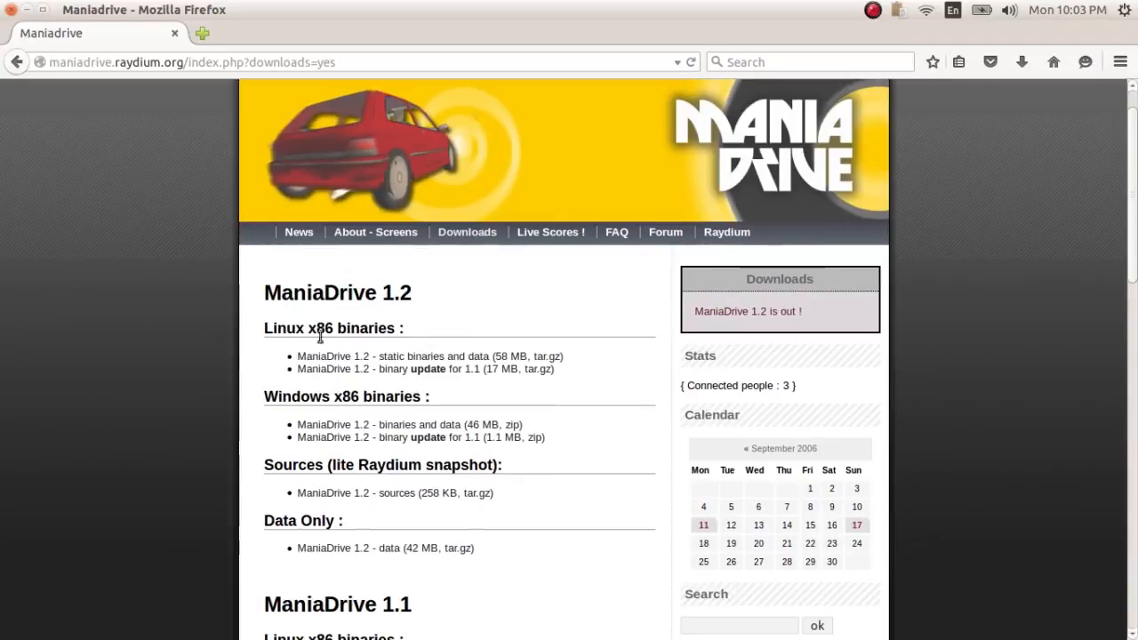
{"action": "left_click", "coordinate": [503, 370]}
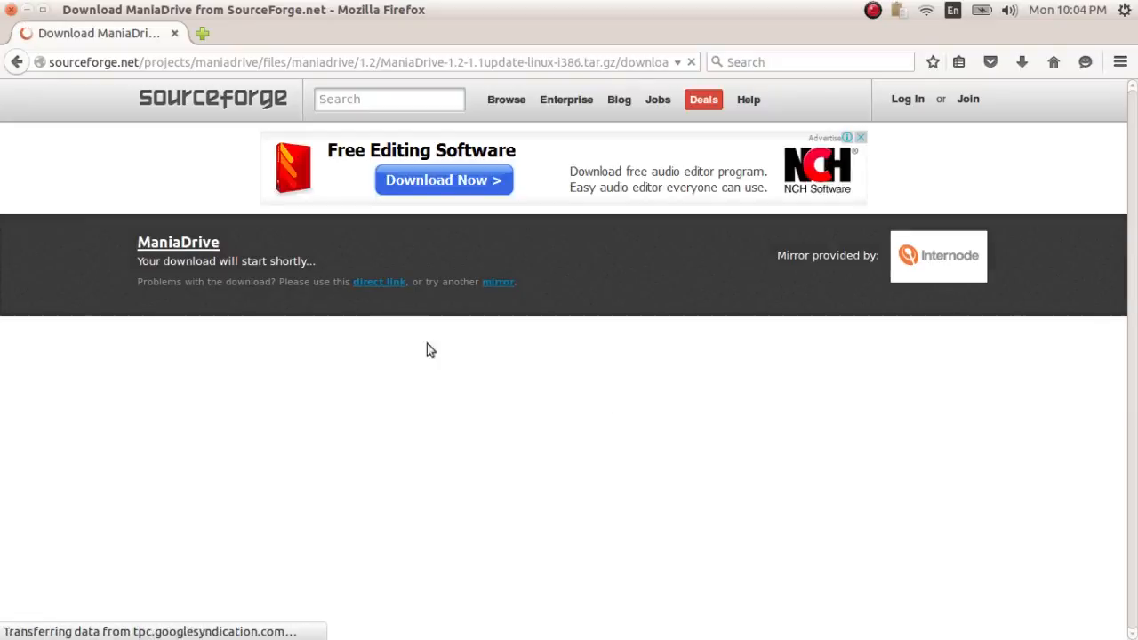
Step: Check the SimpleScreenRecorder recording status and minimize its window
{"action": "mouse_move", "coordinate": [2, 298]}
{"action": "left_click", "coordinate": [27, 343]}
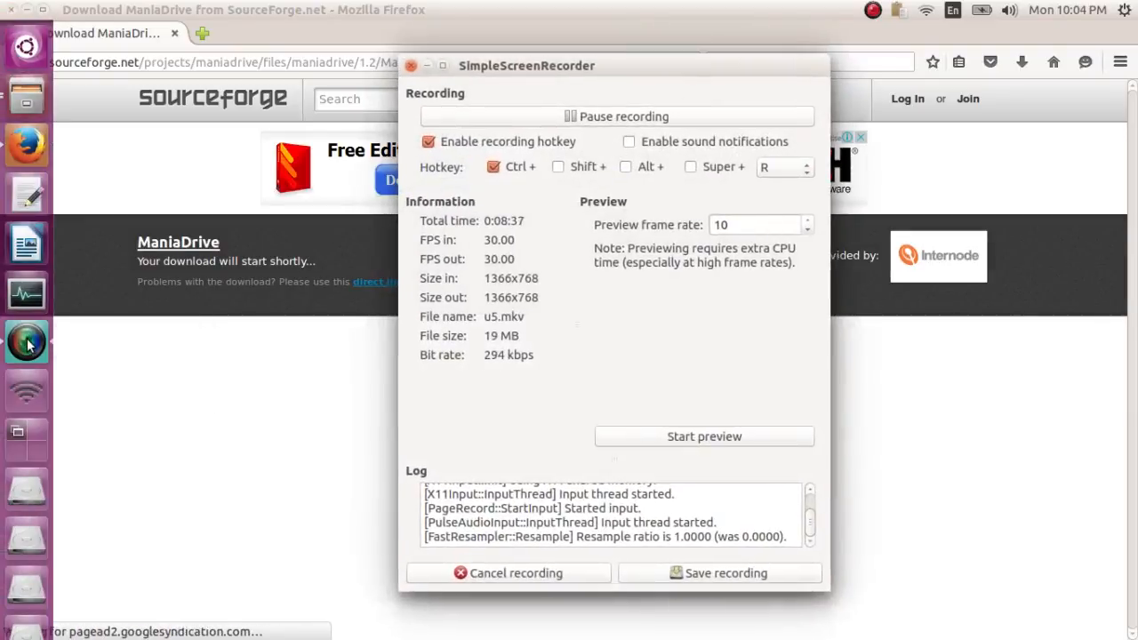
{"action": "left_click", "coordinate": [422, 68]}
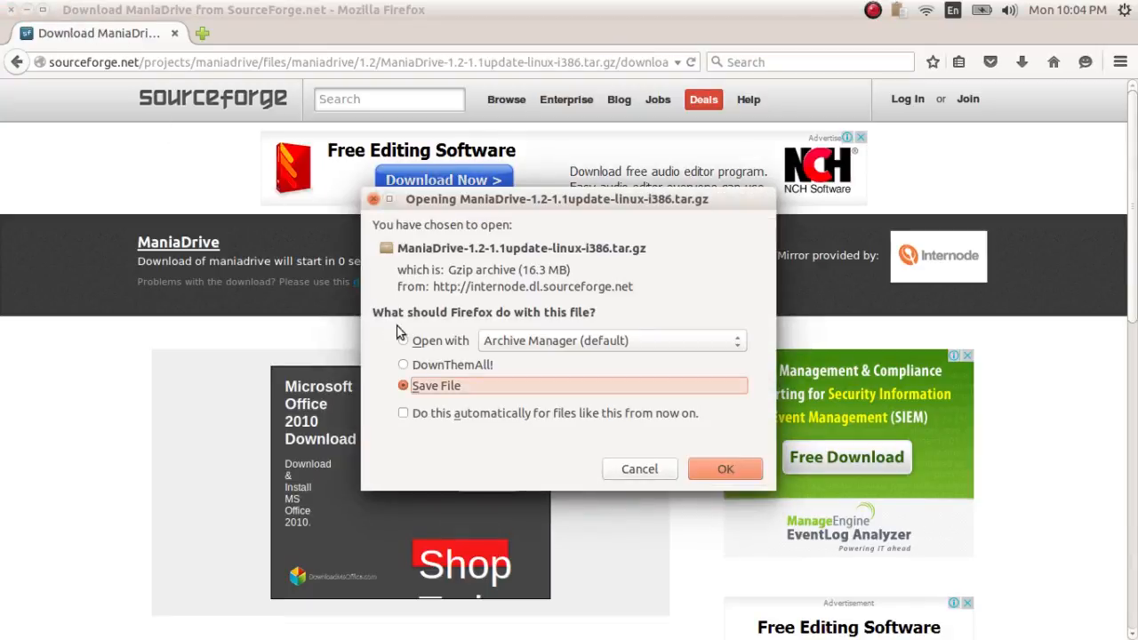
Step: Download the ManiaDrive tar.gz archive with DownThemAll!, and close the download manager and Firefox windows
{"action": "left_click", "coordinate": [449, 366]}
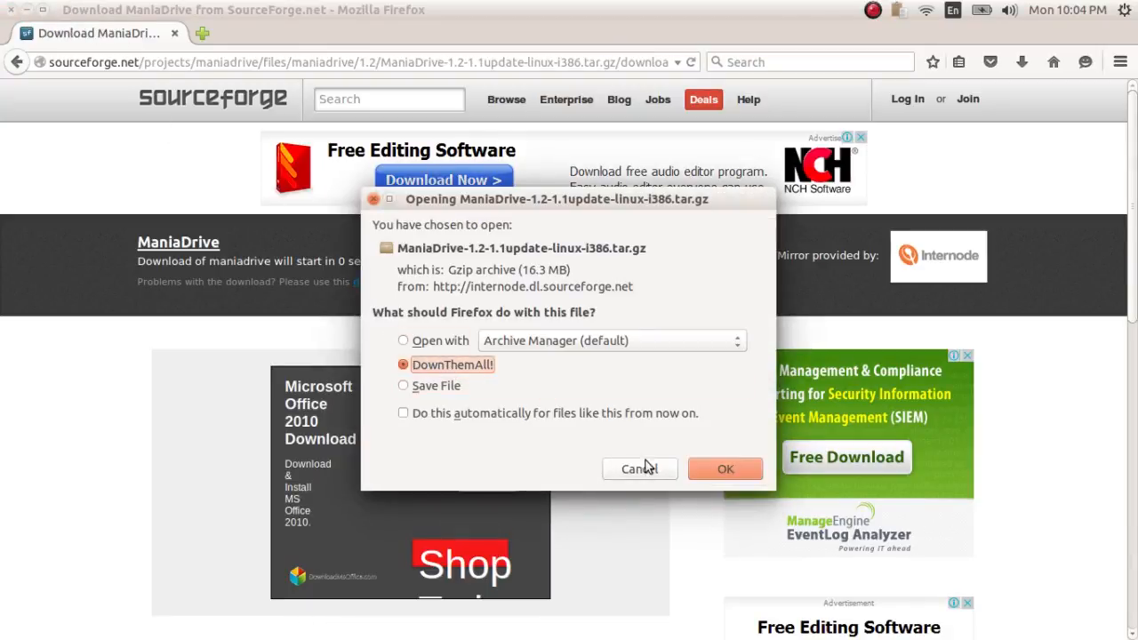
{"action": "left_click", "coordinate": [706, 474]}
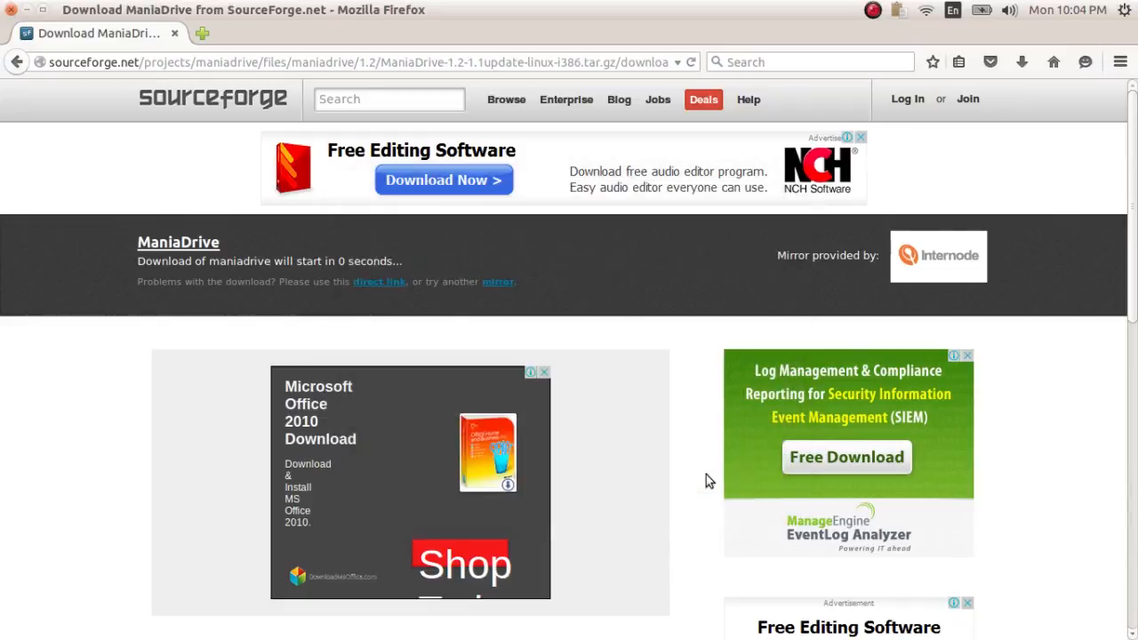
{"action": "left_click", "coordinate": [730, 472]}
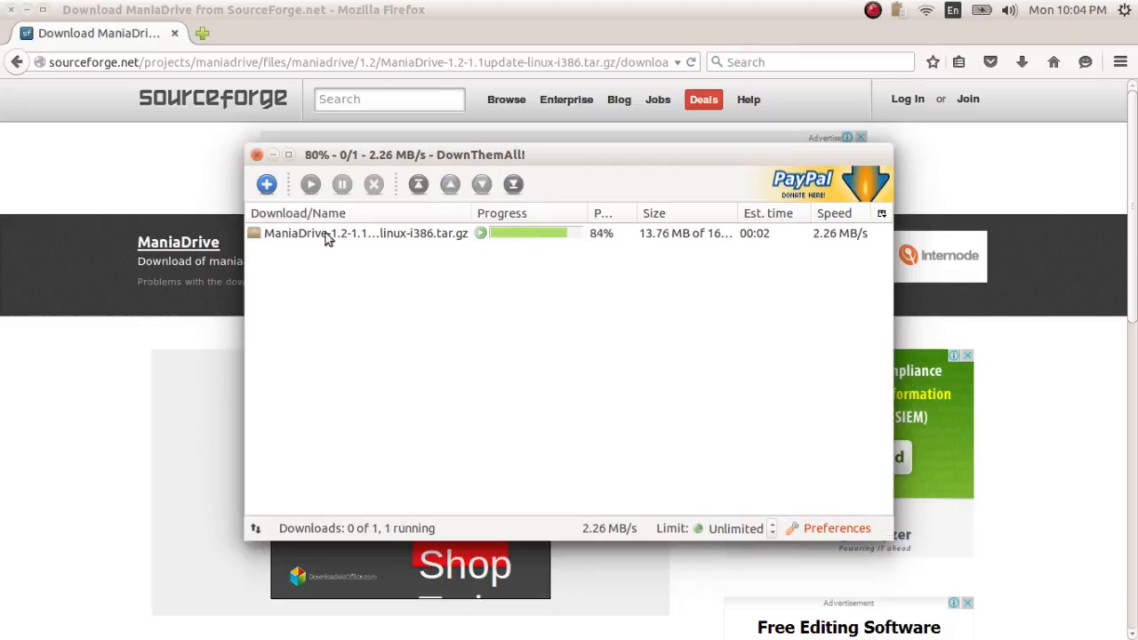
{"action": "left_click", "coordinate": [256, 156]}
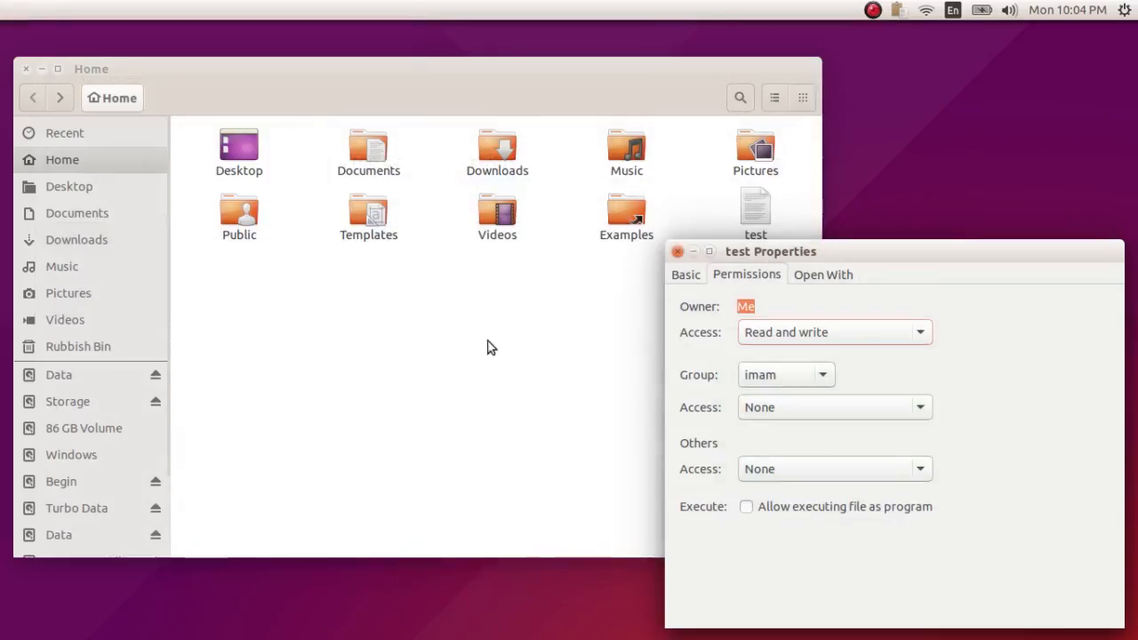
Step: Open the Downloads folder in the file manager and close the test file's Properties dialog
{"action": "left_click", "coordinate": [497, 214]}
{"action": "double_click", "coordinate": [511, 160]}
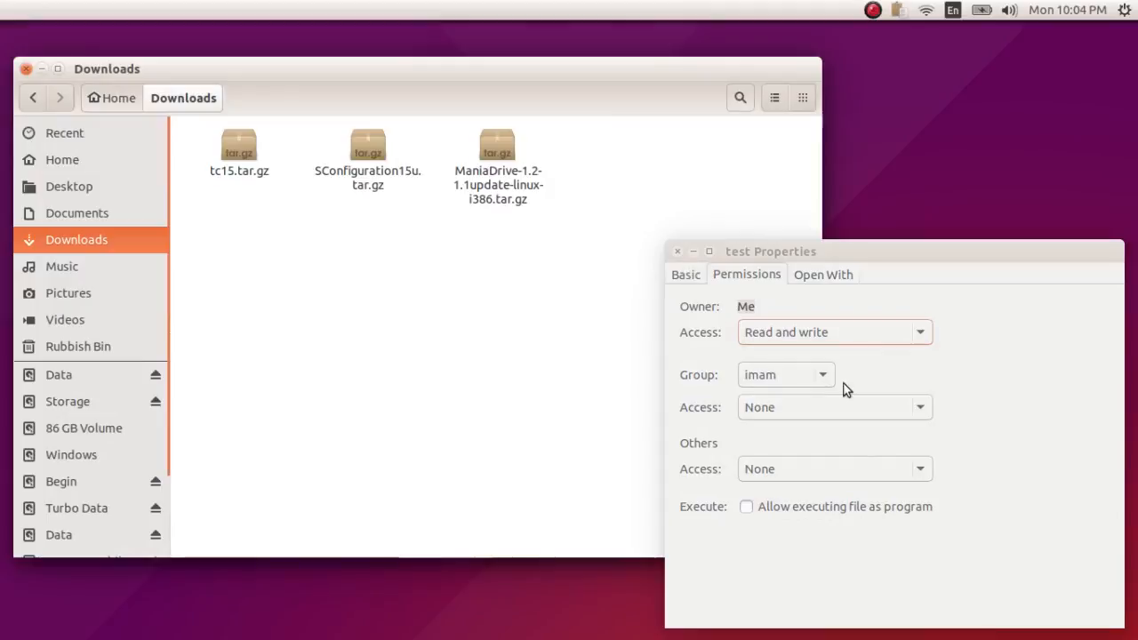
{"action": "left_click", "coordinate": [673, 253]}
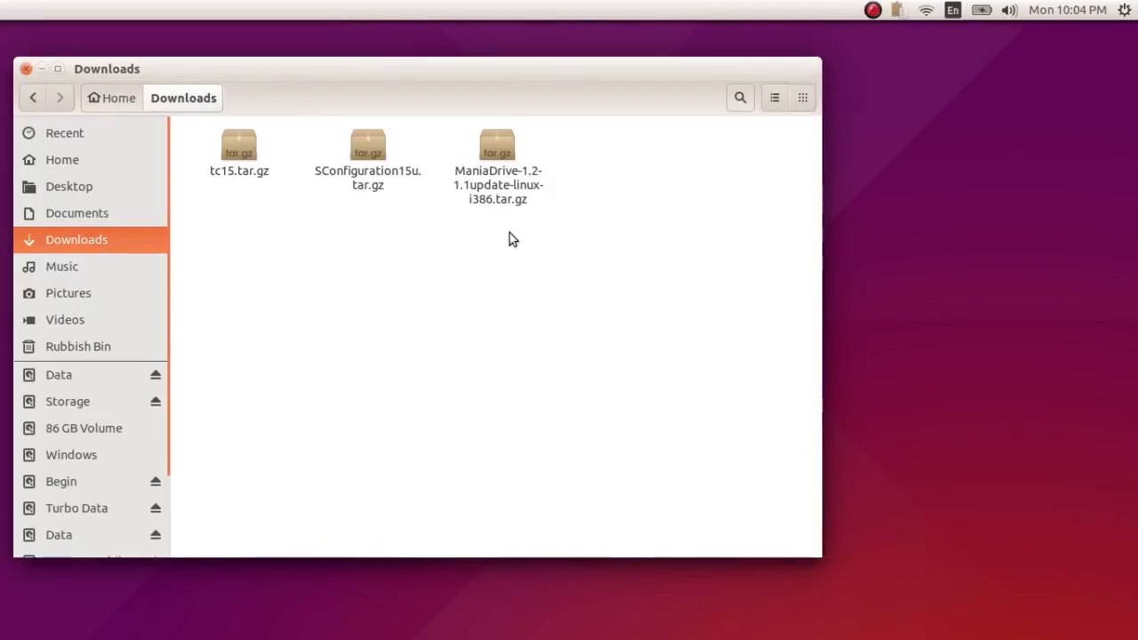
Step: Extract the downloaded ManiaDrive-1.2-1.1update-linux-i386.tar.gz archive into the Downloads folder
{"action": "right_click", "coordinate": [495, 193]}
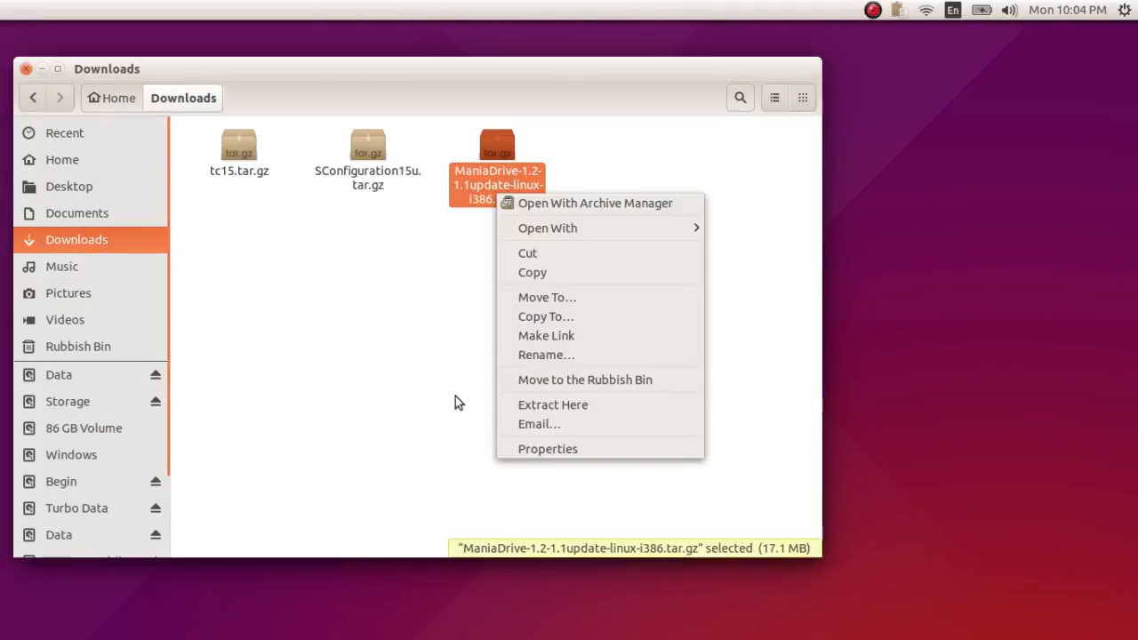
{"action": "key", "text": "Escape"}
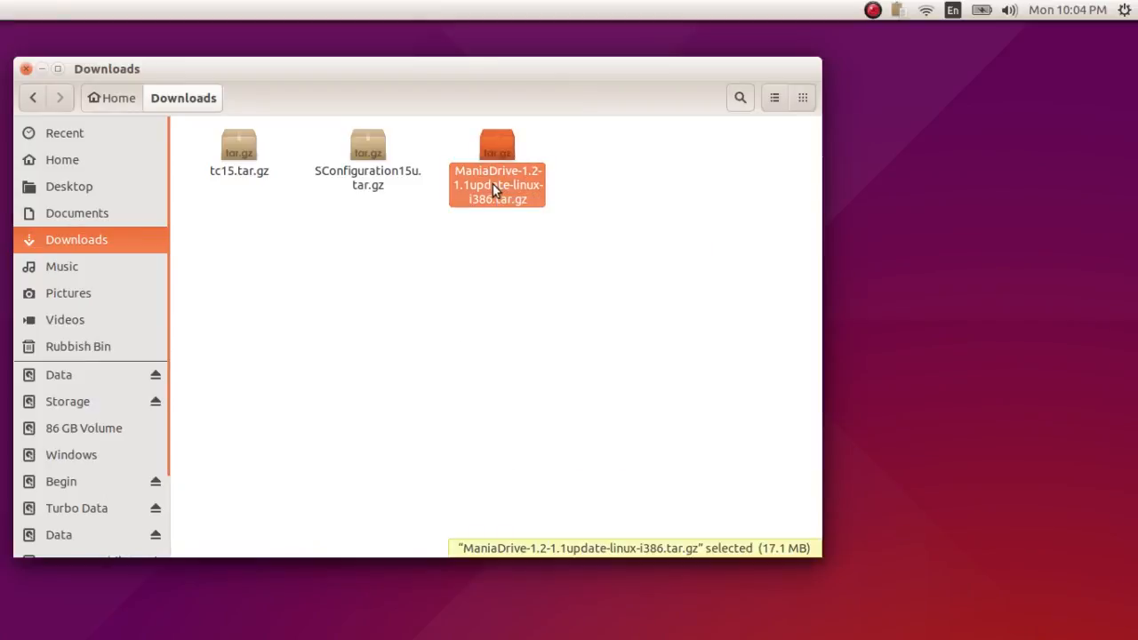
{"action": "right_click", "coordinate": [492, 184]}
{"action": "left_click", "coordinate": [543, 396]}
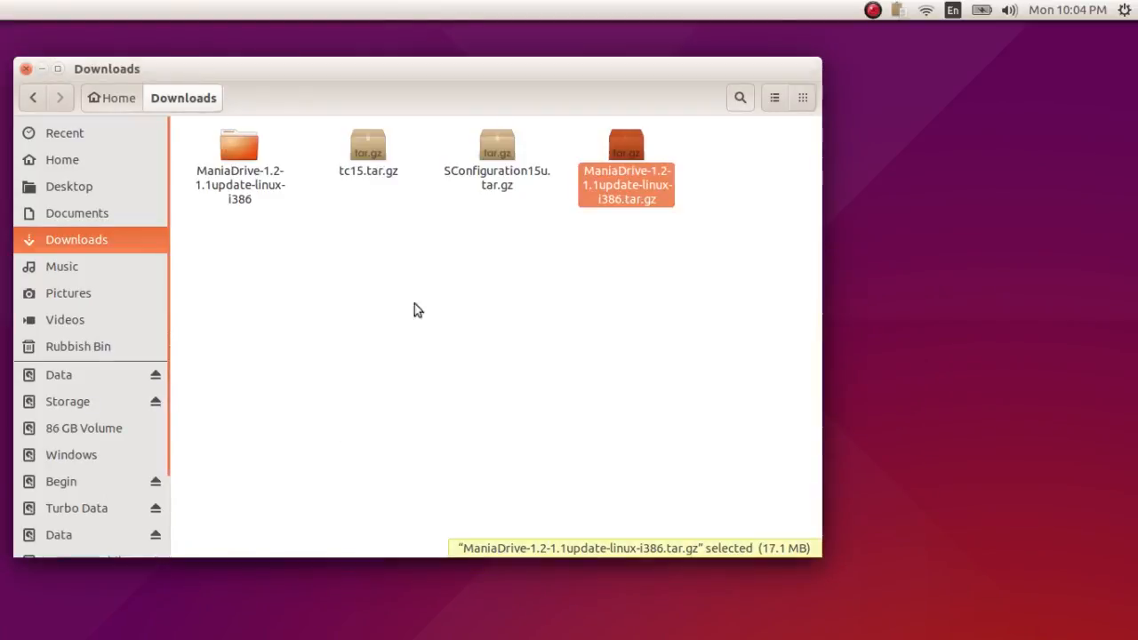
Step: Shift the file manager window away from the screen edge and open the game folder inside the extracted ManiaDrive folder
{"action": "double_click", "coordinate": [247, 192]}
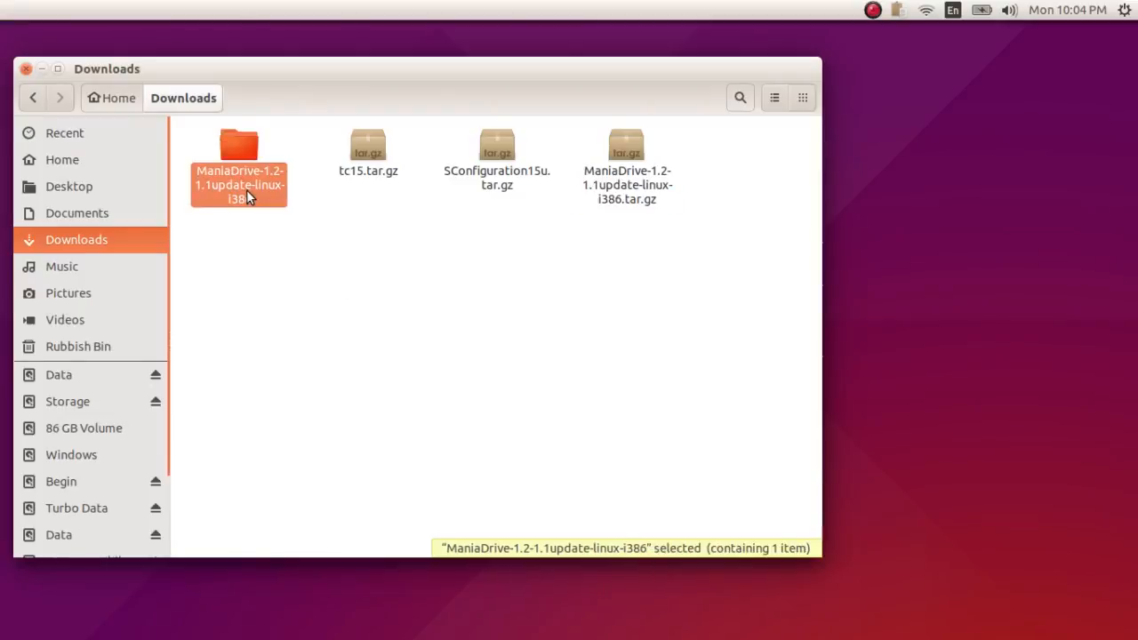
{"action": "left_click_drag", "start_coordinate": [549, 71], "coordinate": [657, 86]}
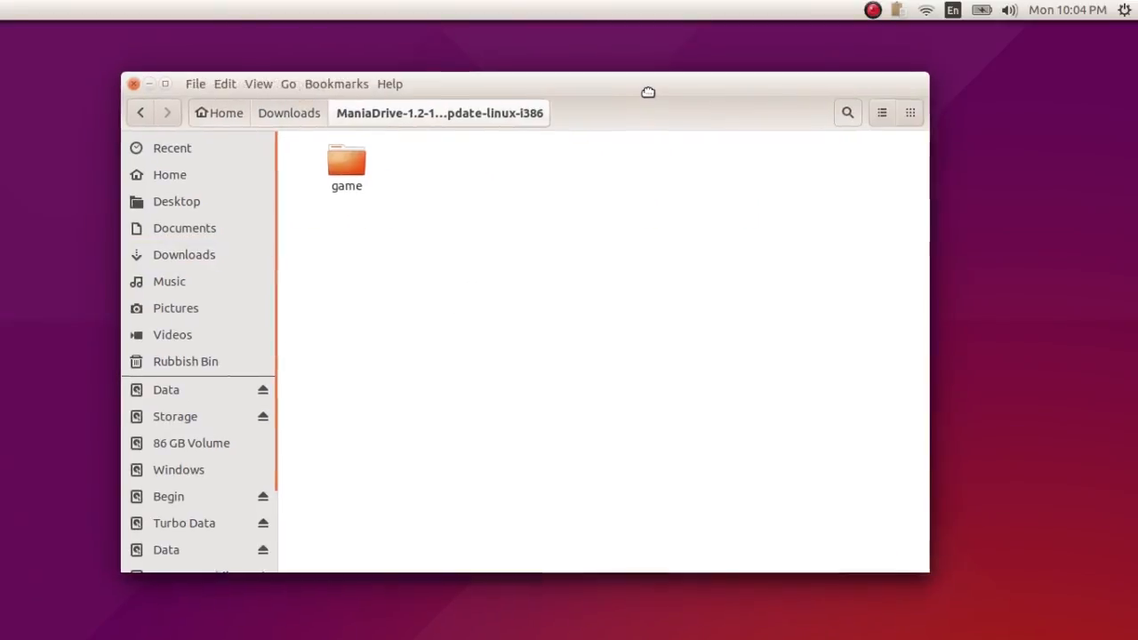
{"action": "left_click", "coordinate": [307, 116]}
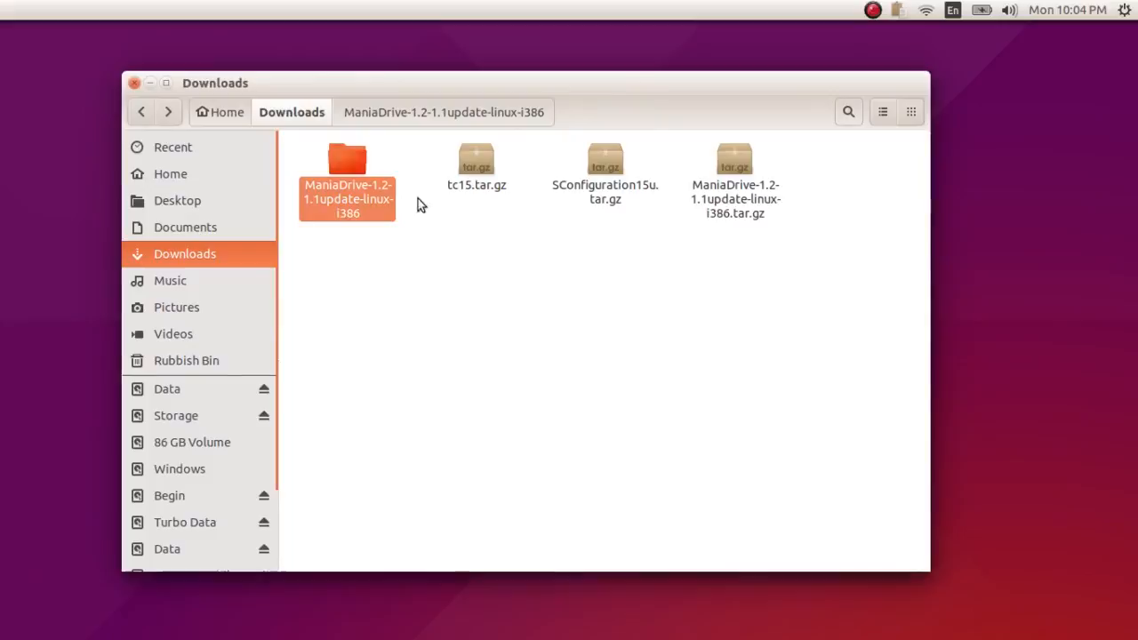
{"action": "double_click", "coordinate": [351, 175]}
{"action": "double_click", "coordinate": [353, 157]}
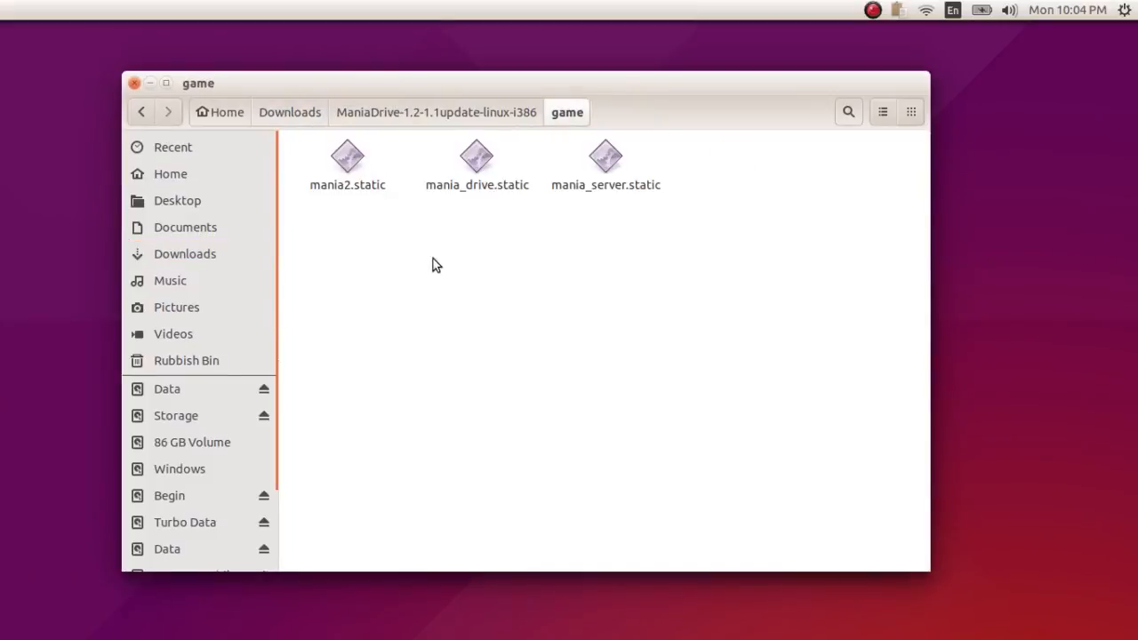
Step: Try to run mania_drive.static from the game folder, exit it, and deselect the file
{"action": "left_click", "coordinate": [384, 190]}
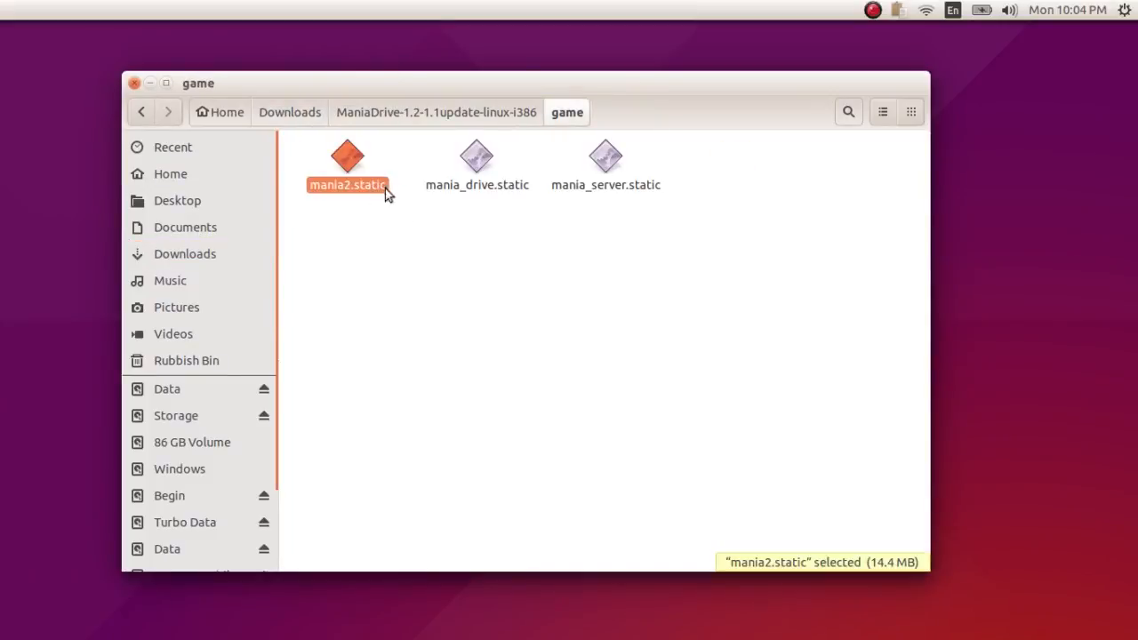
{"action": "left_click", "coordinate": [454, 188]}
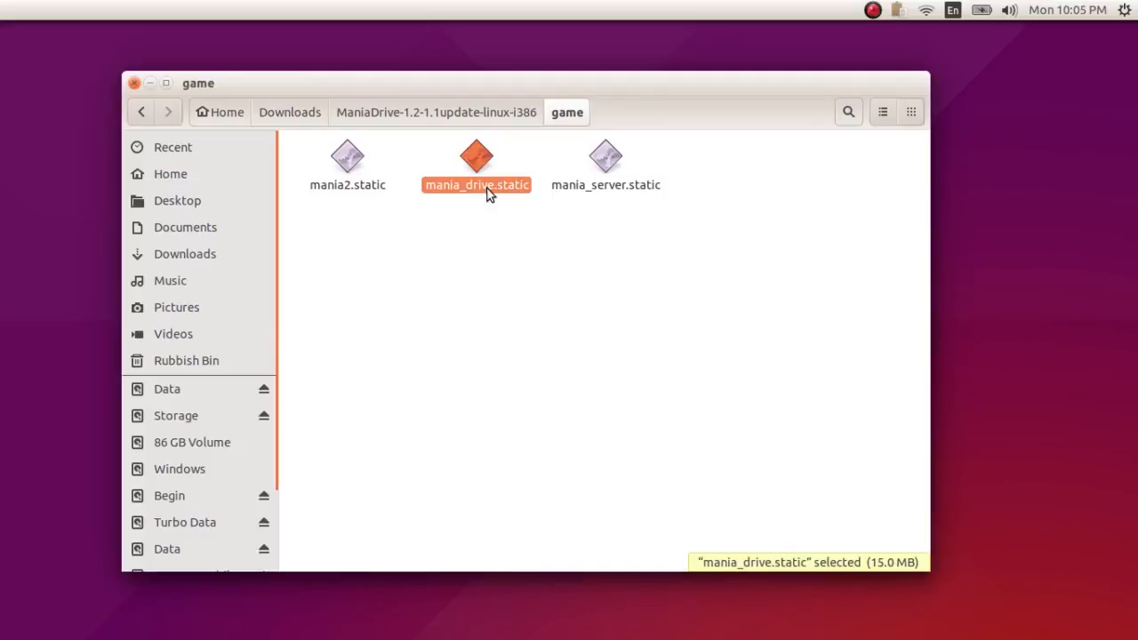
{"action": "double_click", "coordinate": [486, 192]}
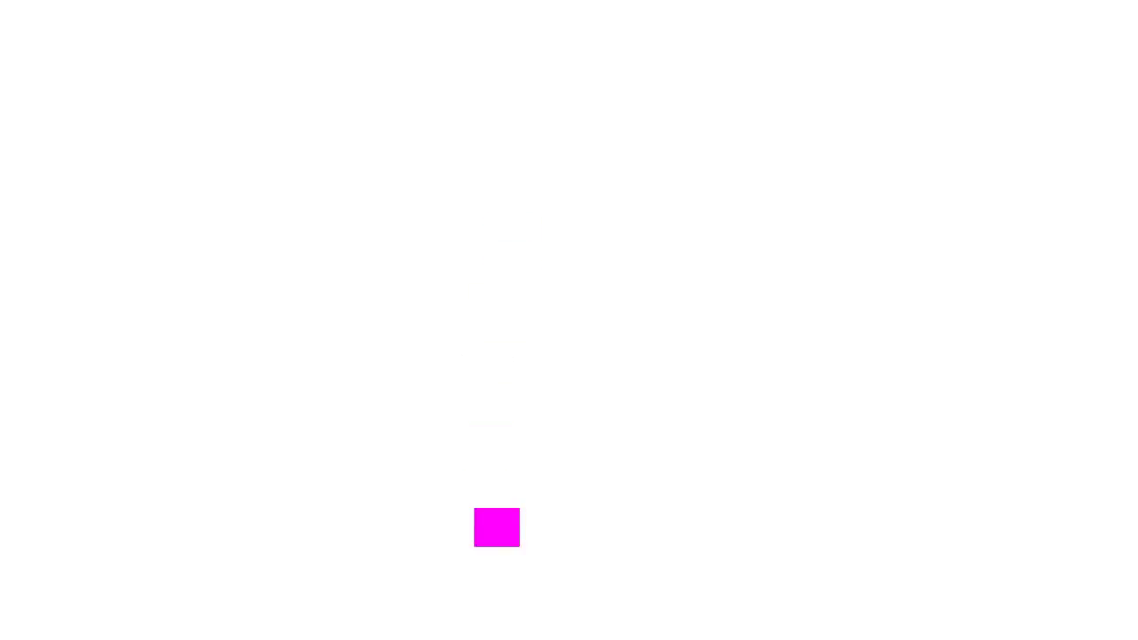
{"action": "key", "text": "Escape"}
{"action": "left_click", "coordinate": [494, 375]}
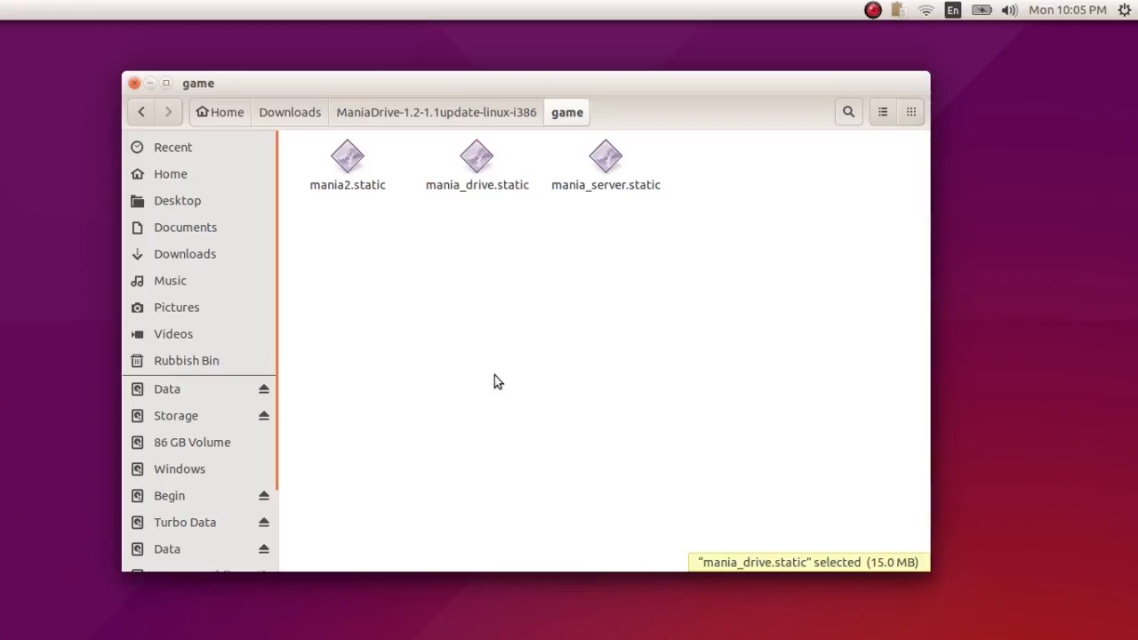
Step: Go back up to the Downloads folder and reopen the game folder inside the extracted ManiaDrive folder
{"action": "key", "text": "alt+Up"}
{"action": "key", "text": "alt+Up"}
{"action": "mouse_move", "coordinate": [2, 299]}
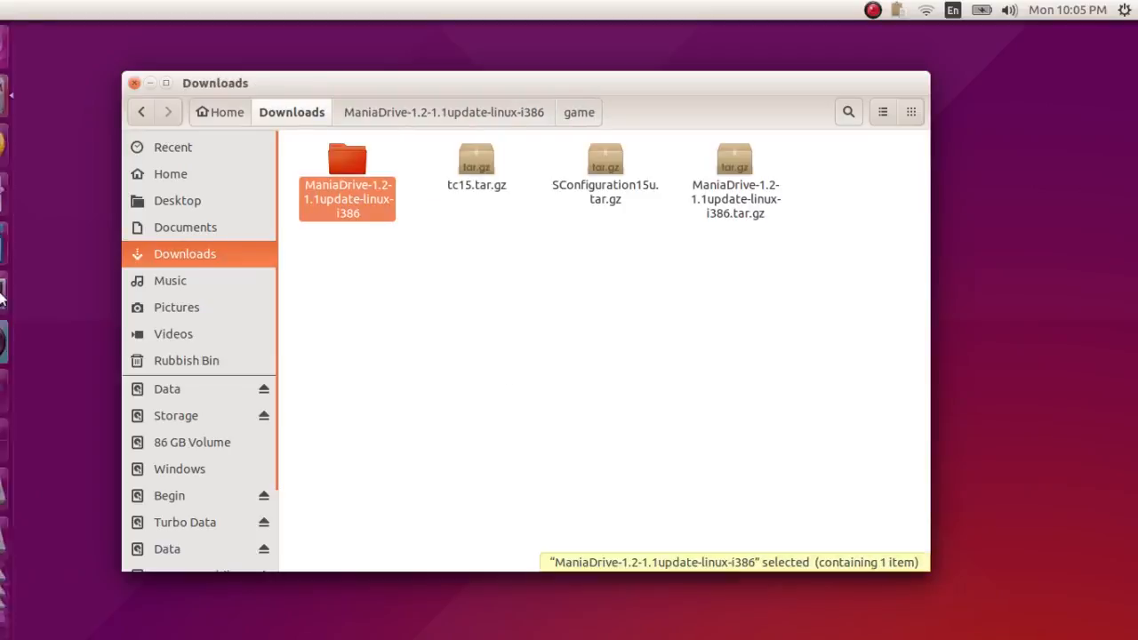
{"action": "left_click", "coordinate": [397, 271]}
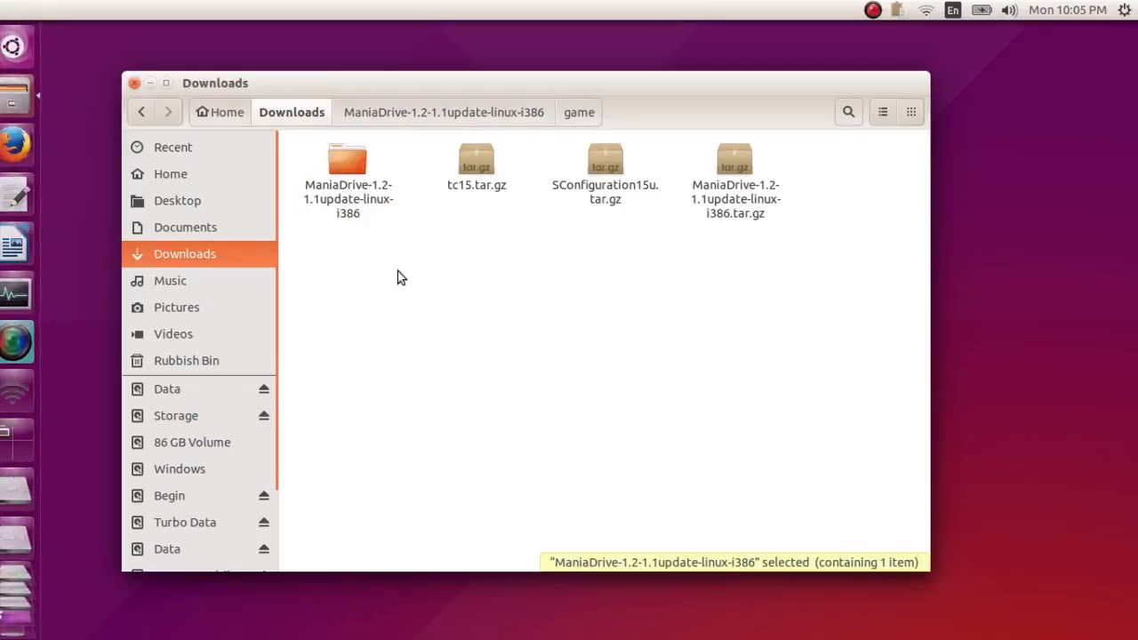
{"action": "left_click", "coordinate": [366, 214]}
{"action": "double_click", "coordinate": [366, 214]}
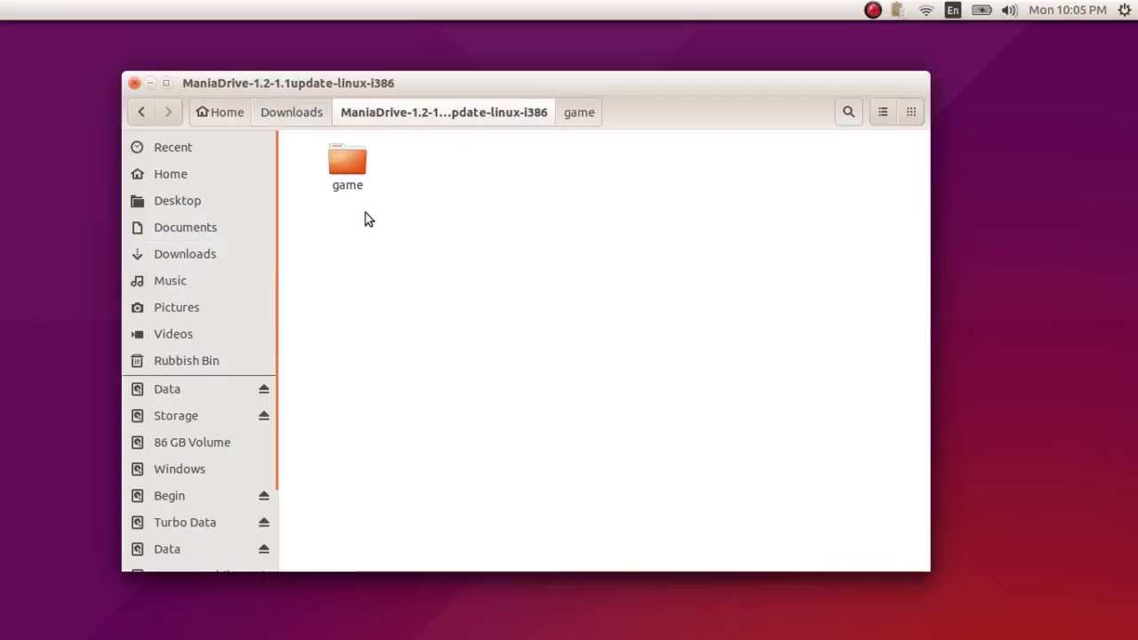
{"action": "double_click", "coordinate": [362, 183]}
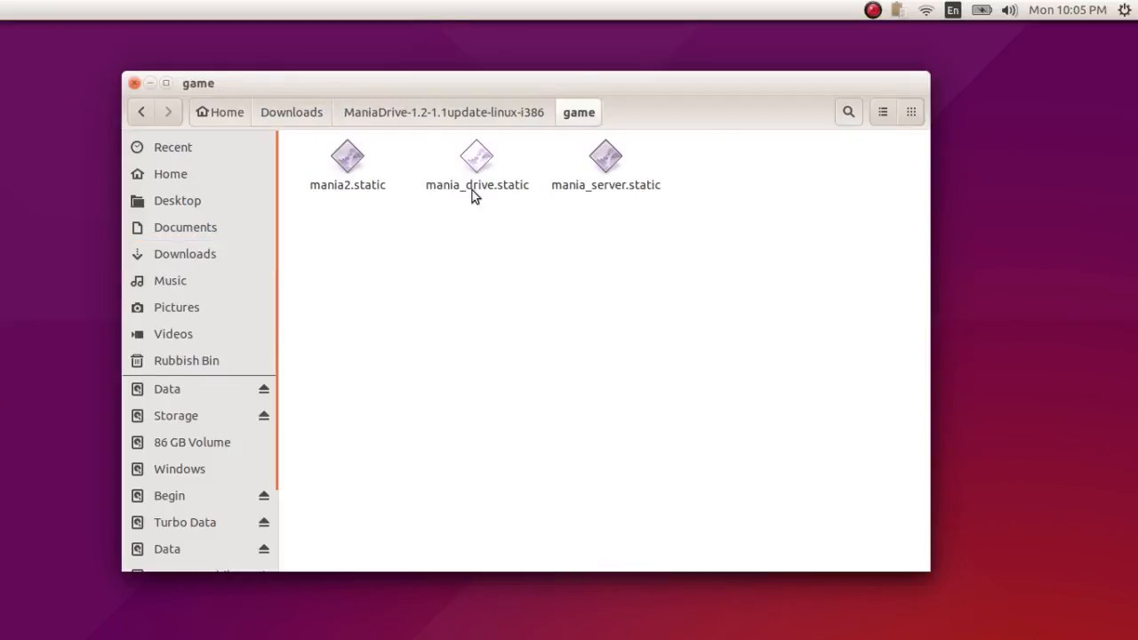
Step: Run mania_drive.static from the game folder and clear the file selection
{"action": "right_click", "coordinate": [473, 191]}
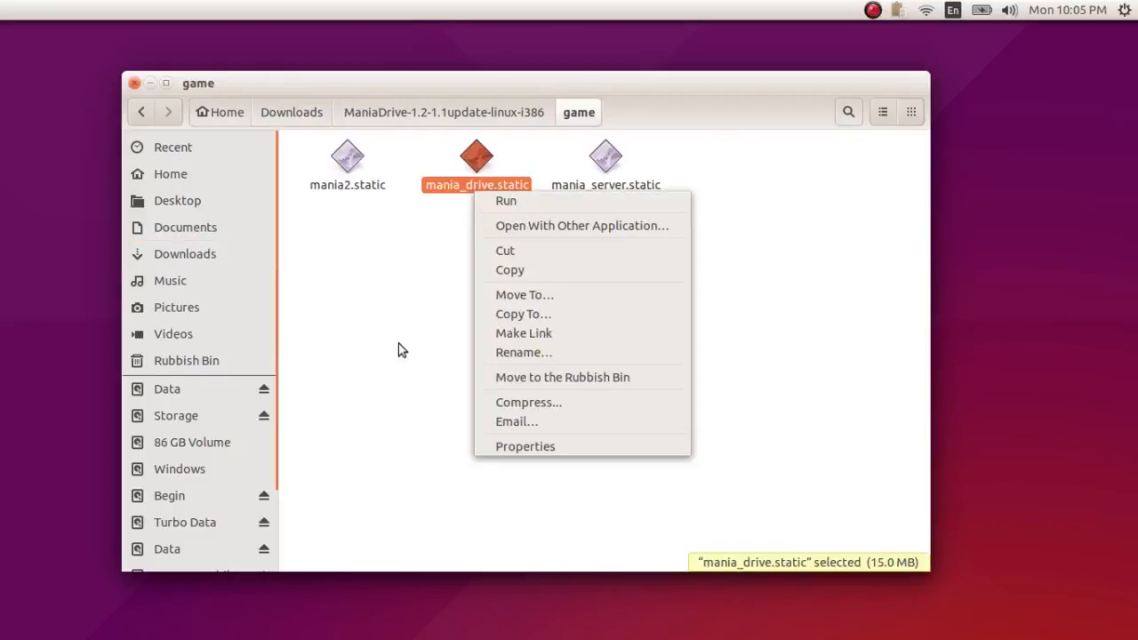
{"action": "left_click", "coordinate": [490, 201]}
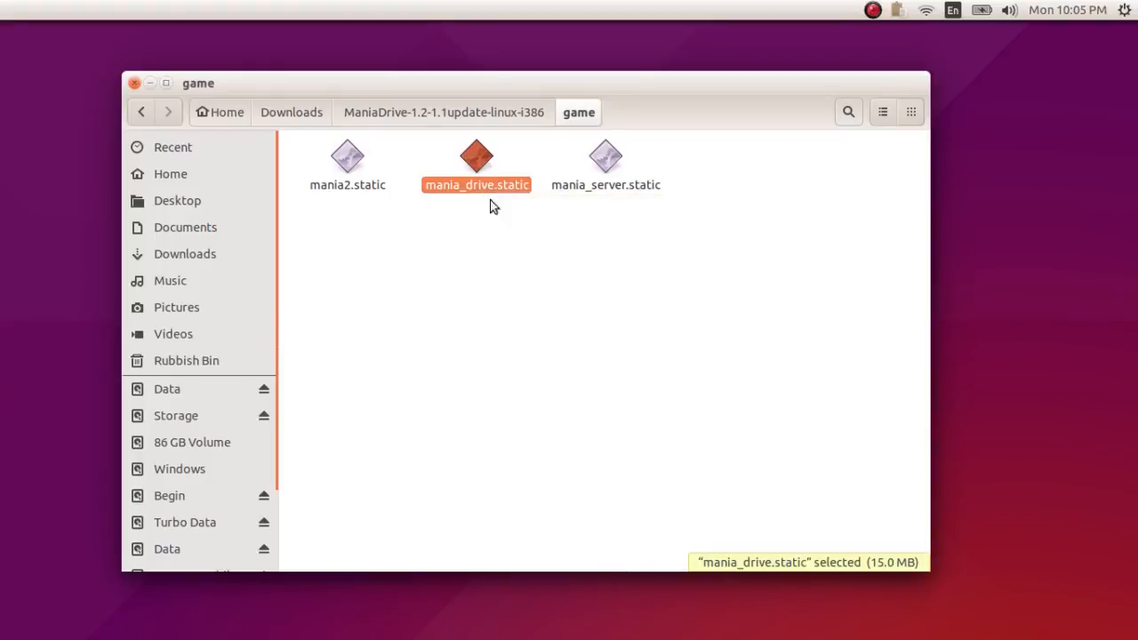
{"action": "left_click", "coordinate": [573, 239]}
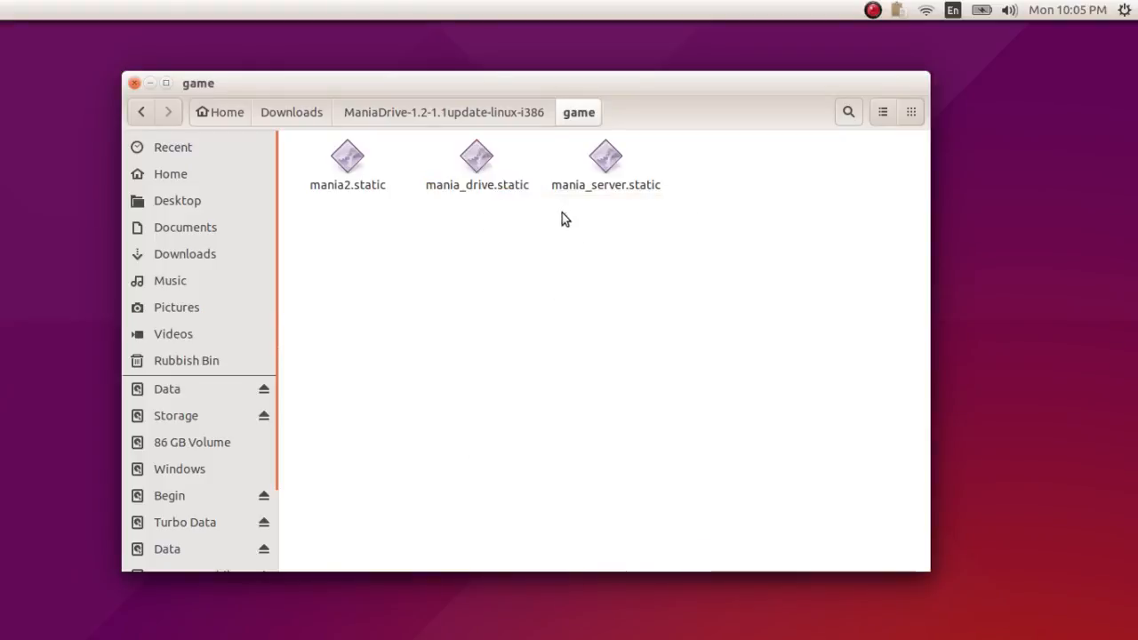
Step: Disable executing mania_drive.static as a program in its permissions and close the file's properties
{"action": "right_click", "coordinate": [480, 184]}
{"action": "left_click", "coordinate": [570, 440]}
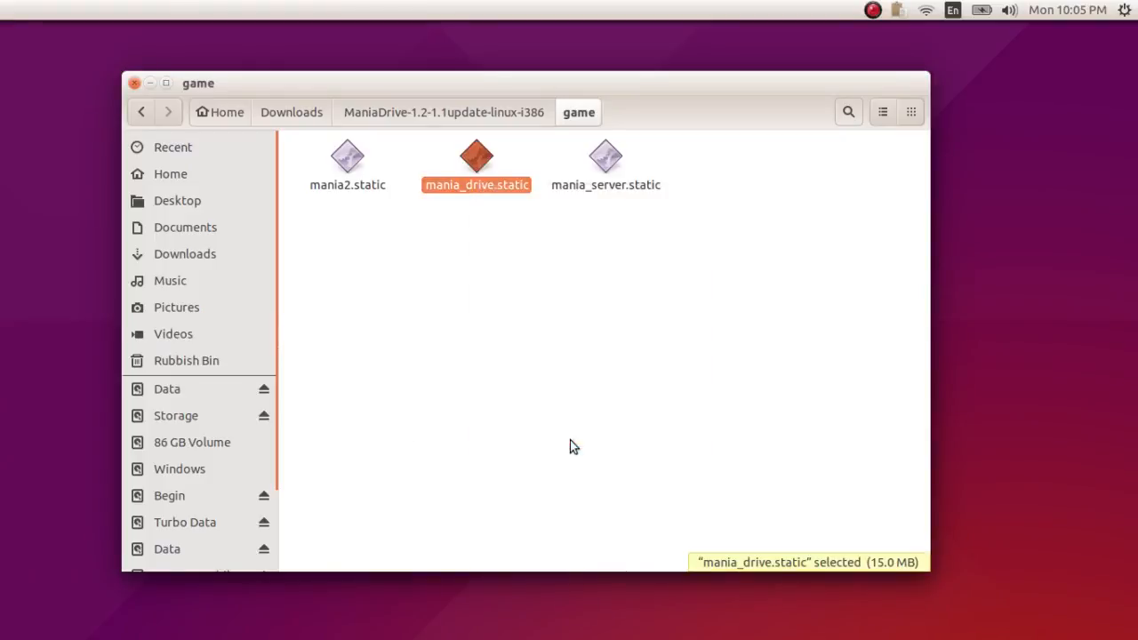
{"action": "left_click_drag", "start_coordinate": [564, 160], "coordinate": [833, 239]}
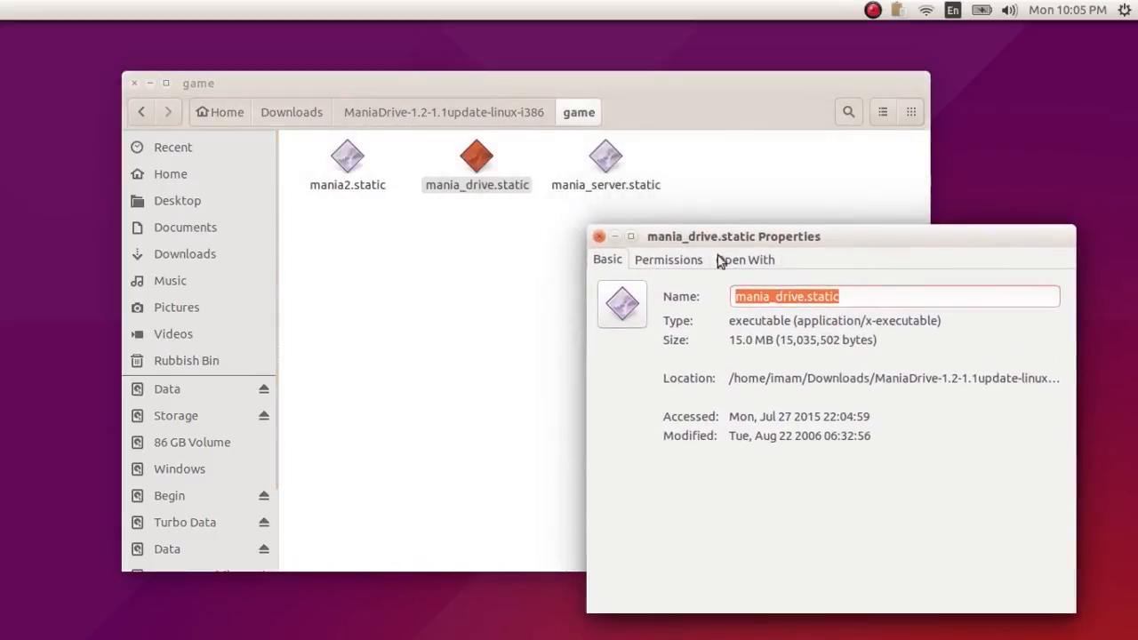
{"action": "left_click", "coordinate": [676, 261]}
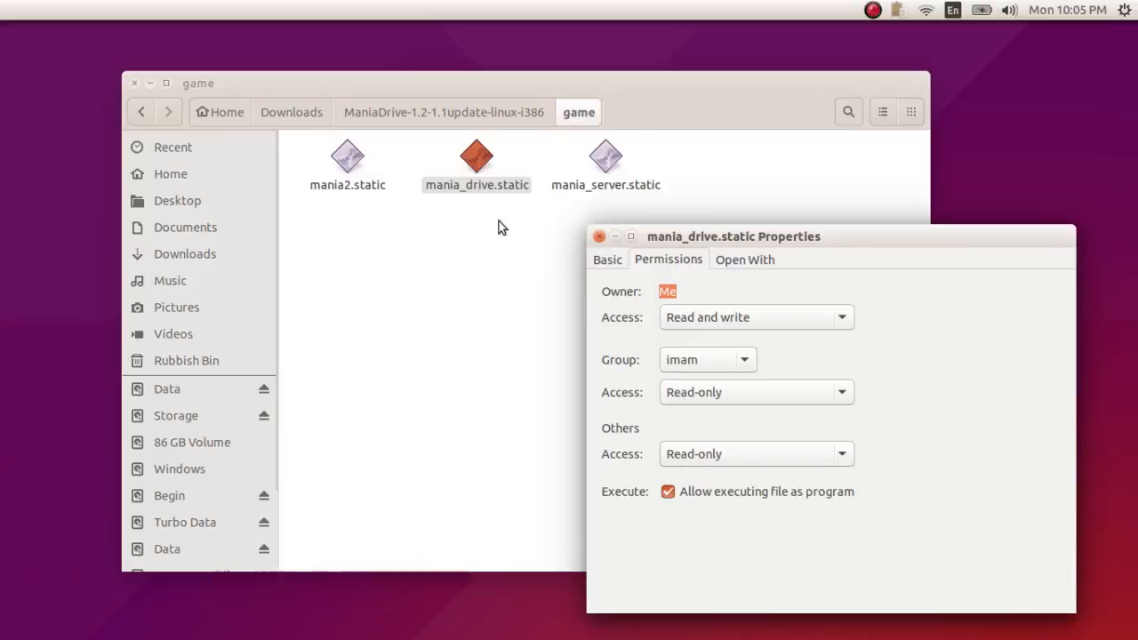
{"action": "left_click_drag", "start_coordinate": [731, 236], "coordinate": [757, 231]}
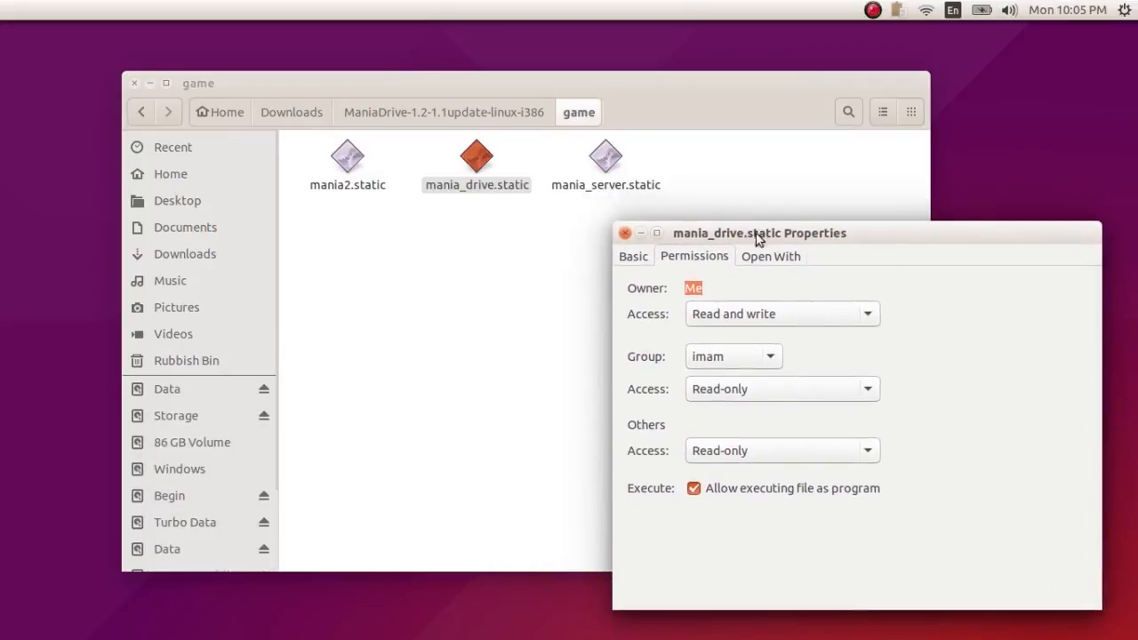
{"action": "left_click", "coordinate": [731, 494]}
{"action": "left_click", "coordinate": [624, 234]}
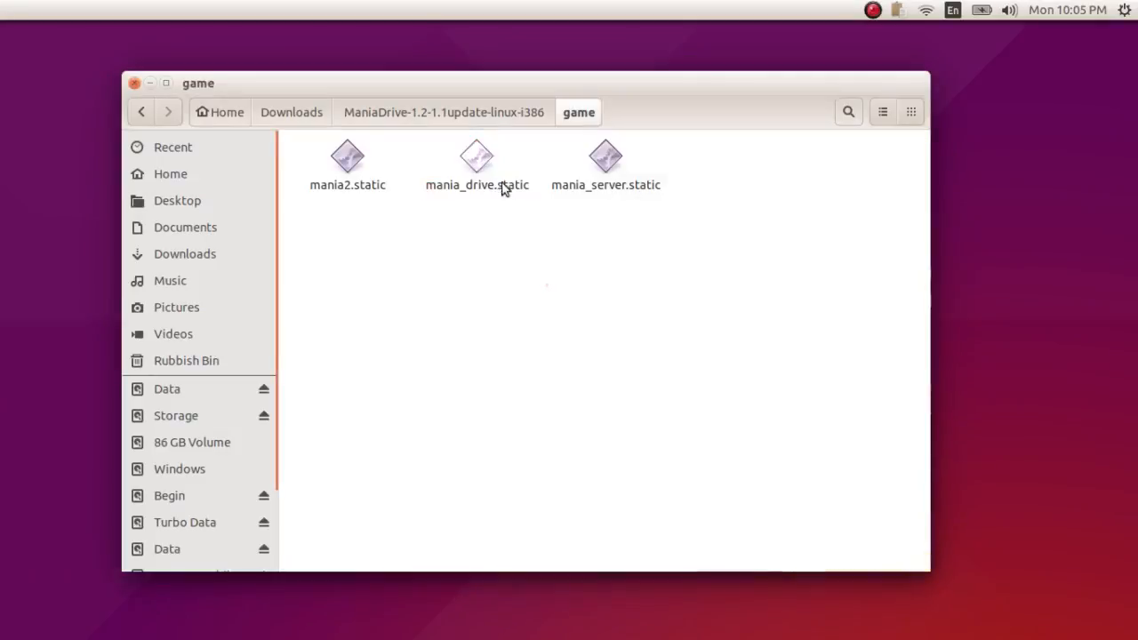
Step: Try to open mania_drive.static without its execute permission and dismiss the prompt about finding an application
{"action": "left_click", "coordinate": [498, 184]}
{"action": "key", "text": "Return"}
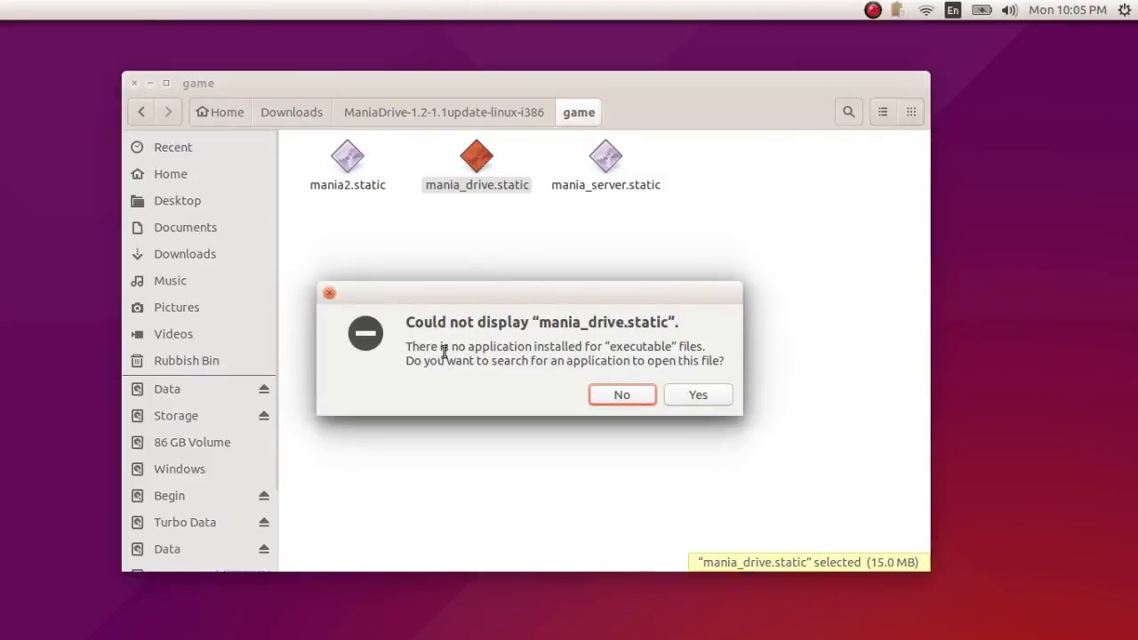
{"action": "left_click", "coordinate": [676, 395]}
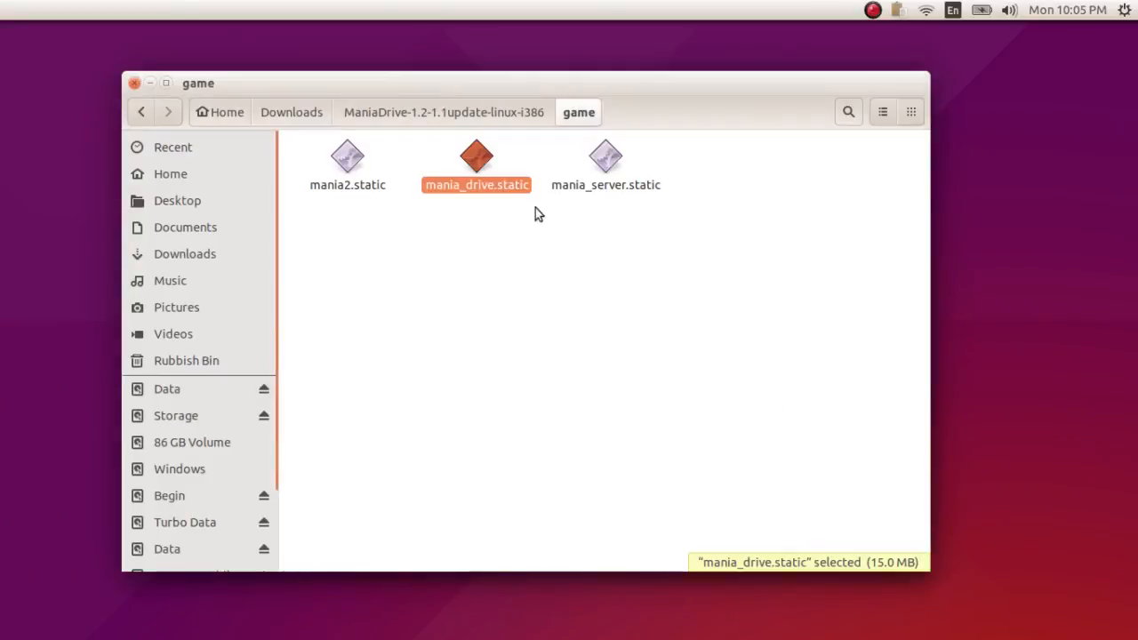
Step: Allow executing mania_drive.static as a program in its permissions and close the file's properties
{"action": "right_click", "coordinate": [476, 173]}
{"action": "left_click", "coordinate": [507, 421]}
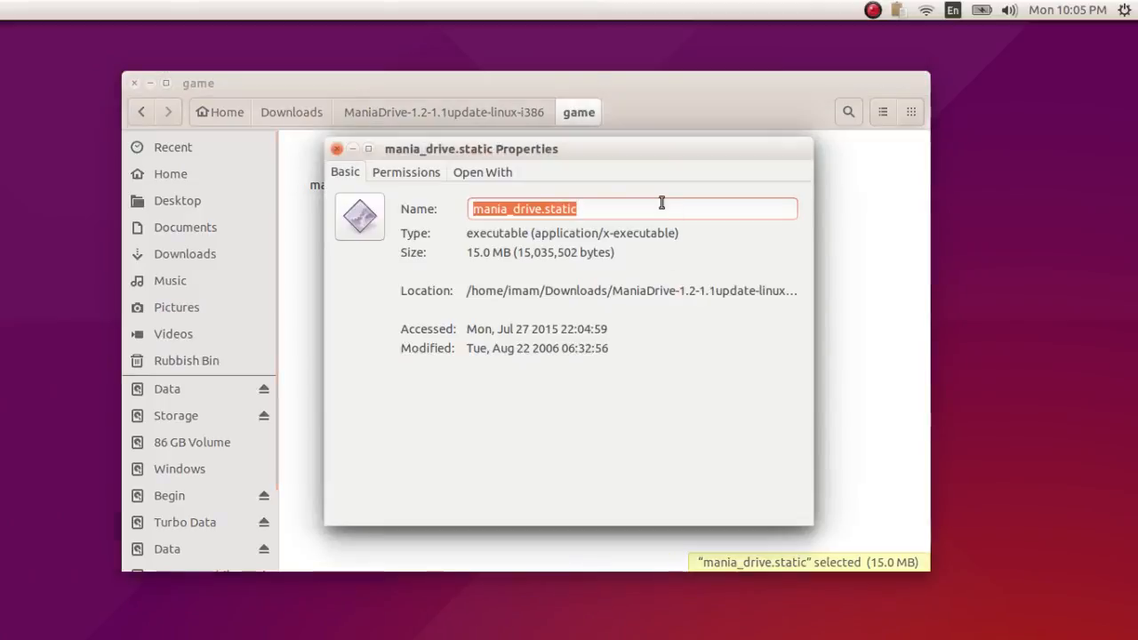
{"action": "left_click", "coordinate": [436, 173]}
{"action": "left_click_drag", "start_coordinate": [494, 153], "coordinate": [771, 218]}
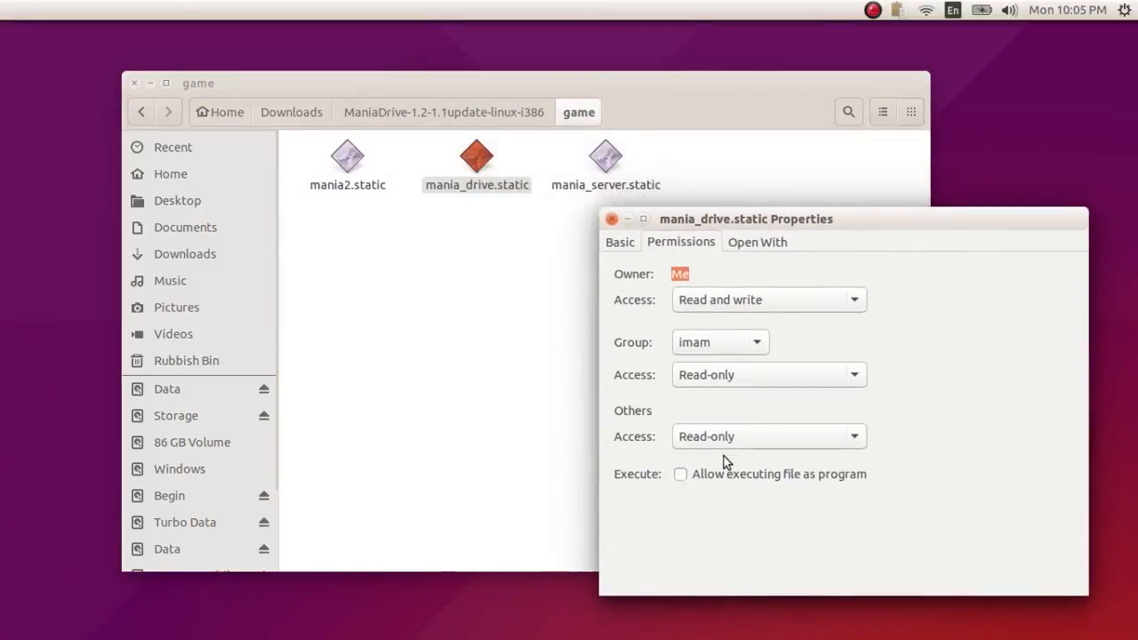
{"action": "left_click", "coordinate": [716, 474]}
{"action": "left_click", "coordinate": [611, 220]}
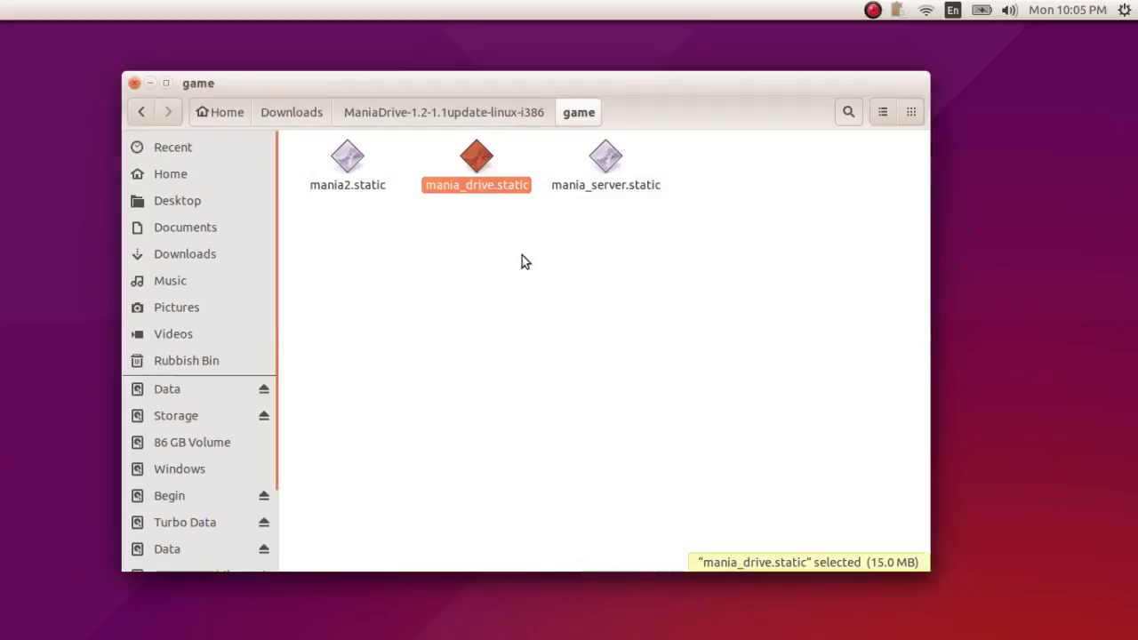
Step: Run mania_drive.static with its execute permission enabled and deselect the file
{"action": "left_click", "coordinate": [524, 258]}
{"action": "double_click", "coordinate": [488, 190]}
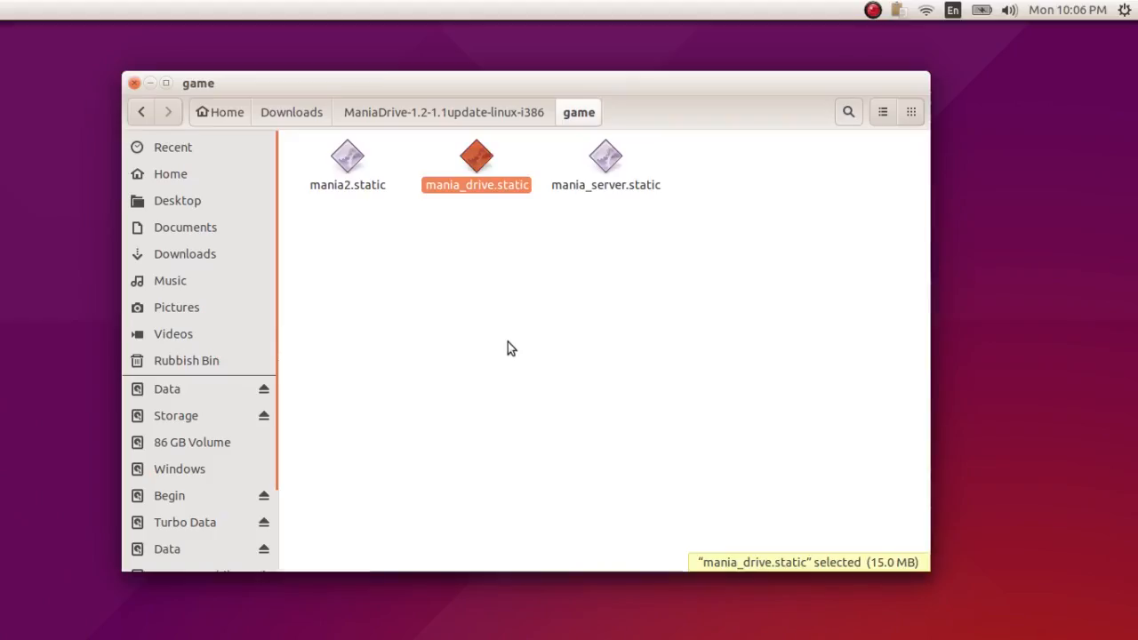
{"action": "left_click", "coordinate": [511, 323]}
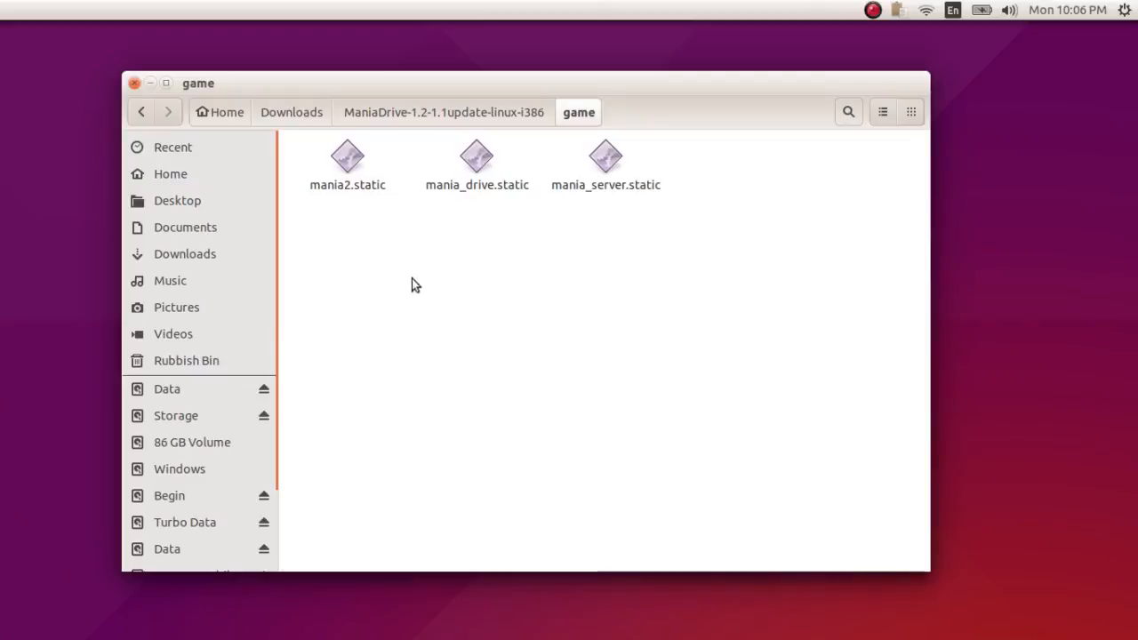
Step: Review the execute option in the permissions of mania_drive.static, closing its properties and reopening them for a second look
{"action": "right_click", "coordinate": [487, 189]}
{"action": "left_click", "coordinate": [525, 439]}
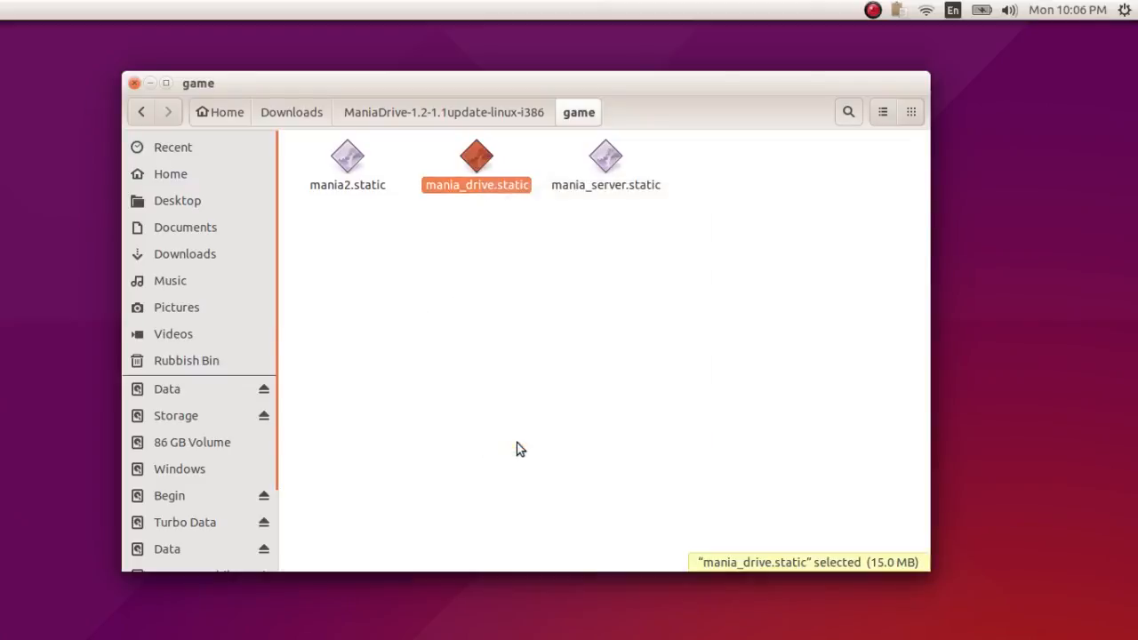
{"action": "left_click", "coordinate": [426, 173]}
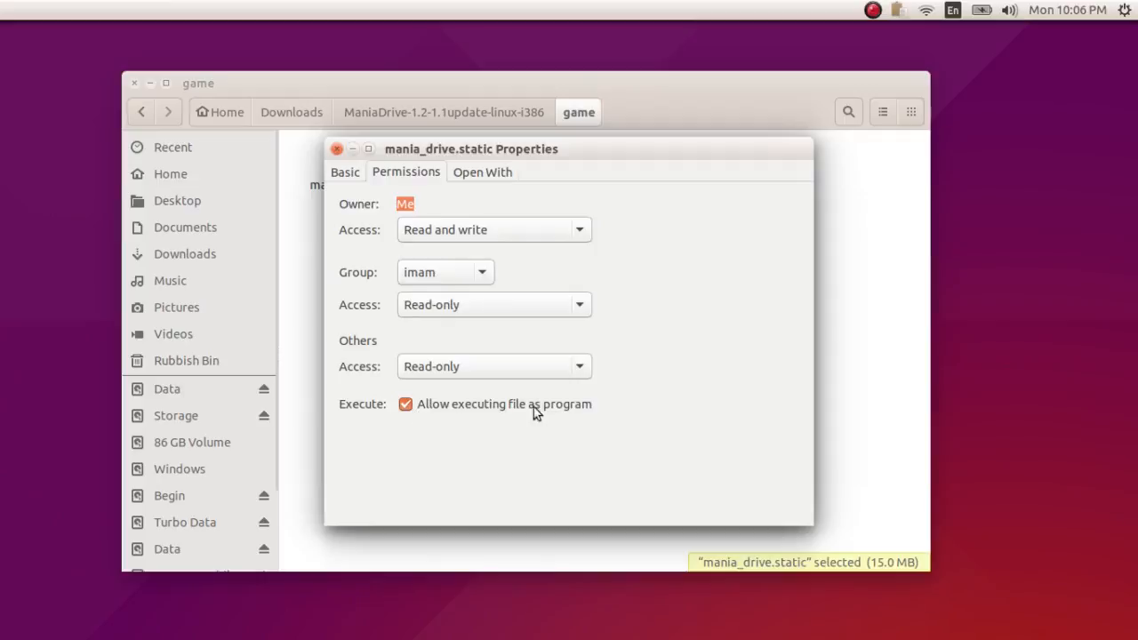
{"action": "left_click", "coordinate": [336, 149]}
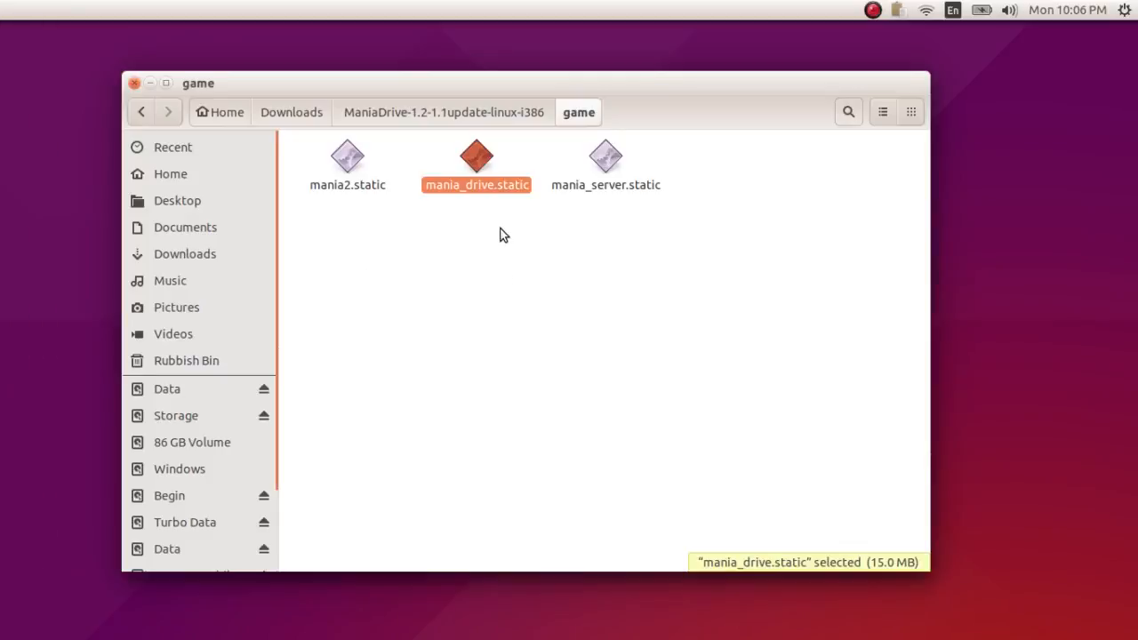
{"action": "right_click", "coordinate": [476, 193]}
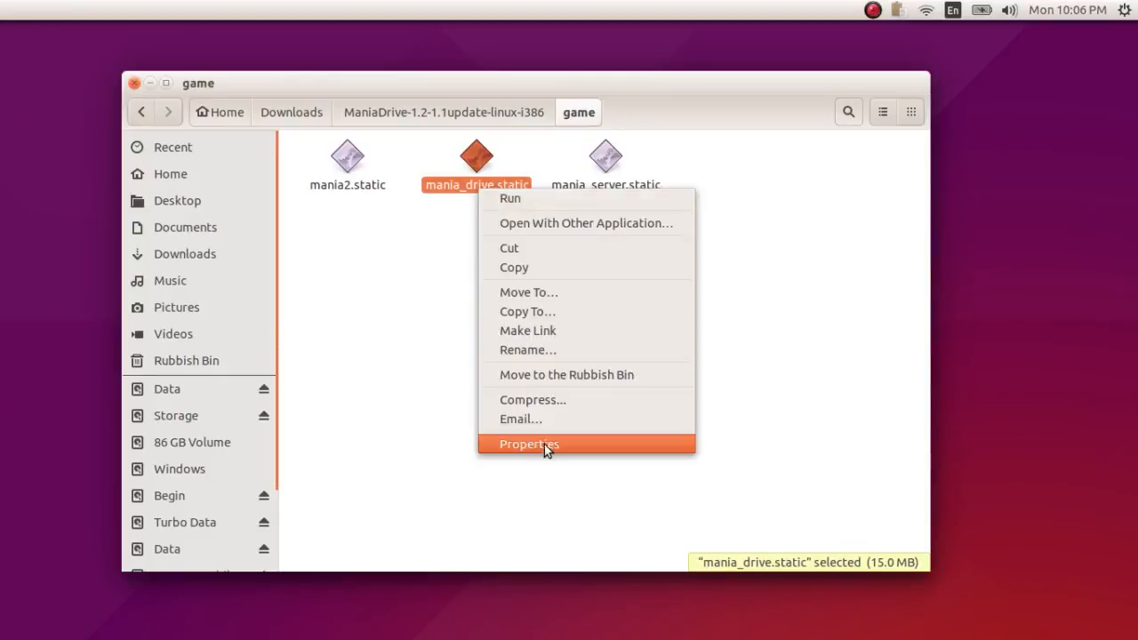
{"action": "left_click", "coordinate": [542, 449]}
{"action": "left_click", "coordinate": [401, 174]}
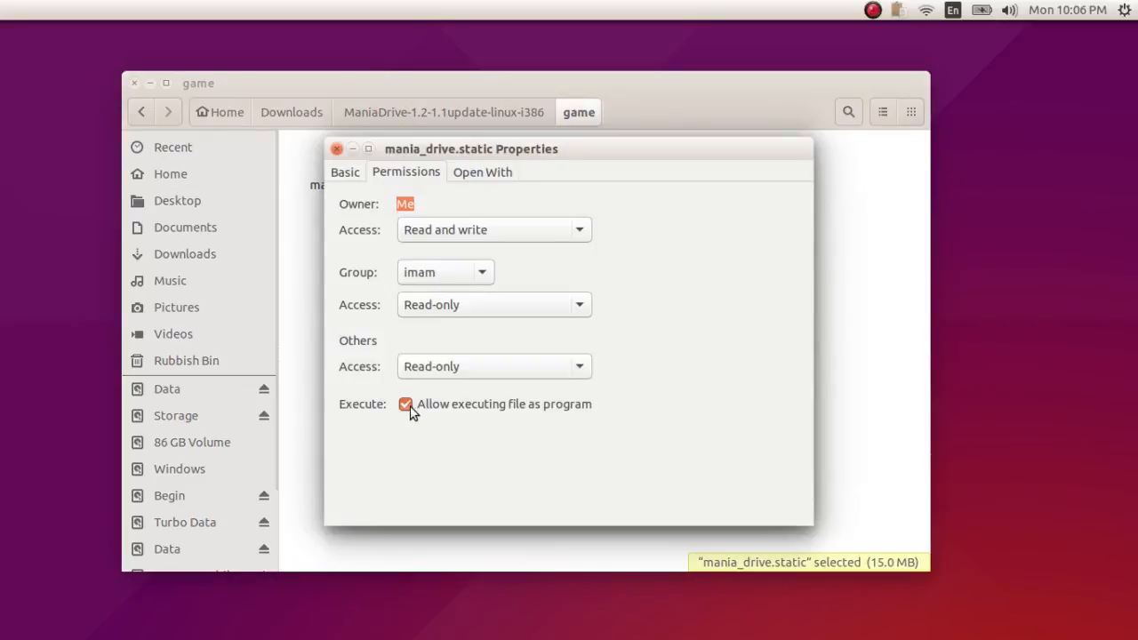
{"action": "left_click", "coordinate": [336, 149]}
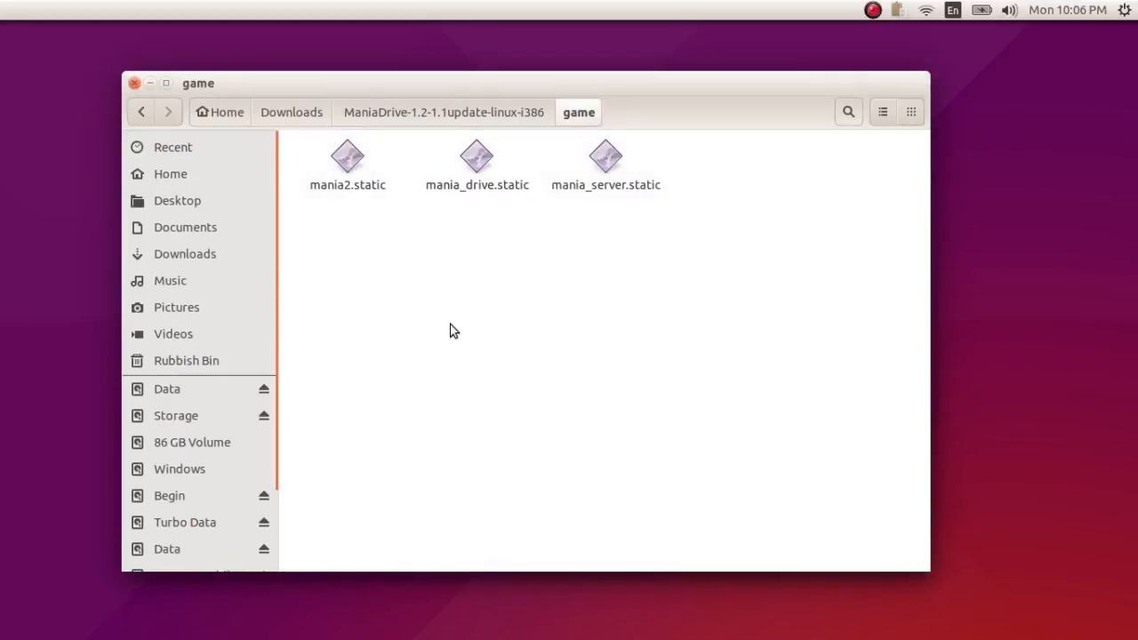
Step: Return to the Downloads folder and move the ManiaDrive-1.2-1.1update-linux-i386 folder and its tar.gz archive to the Rubbish Bin
{"action": "key", "text": "alt+Up"}
{"action": "key", "text": "alt+Up"}
{"action": "key", "text": "alt+Up"}
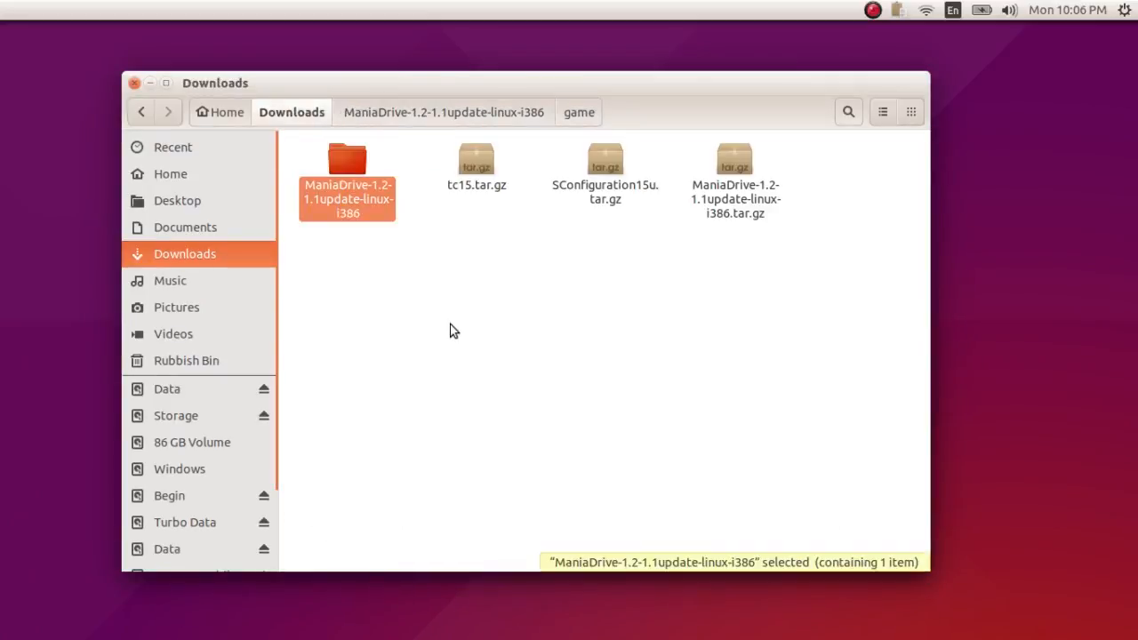
{"action": "key", "text": "Return"}
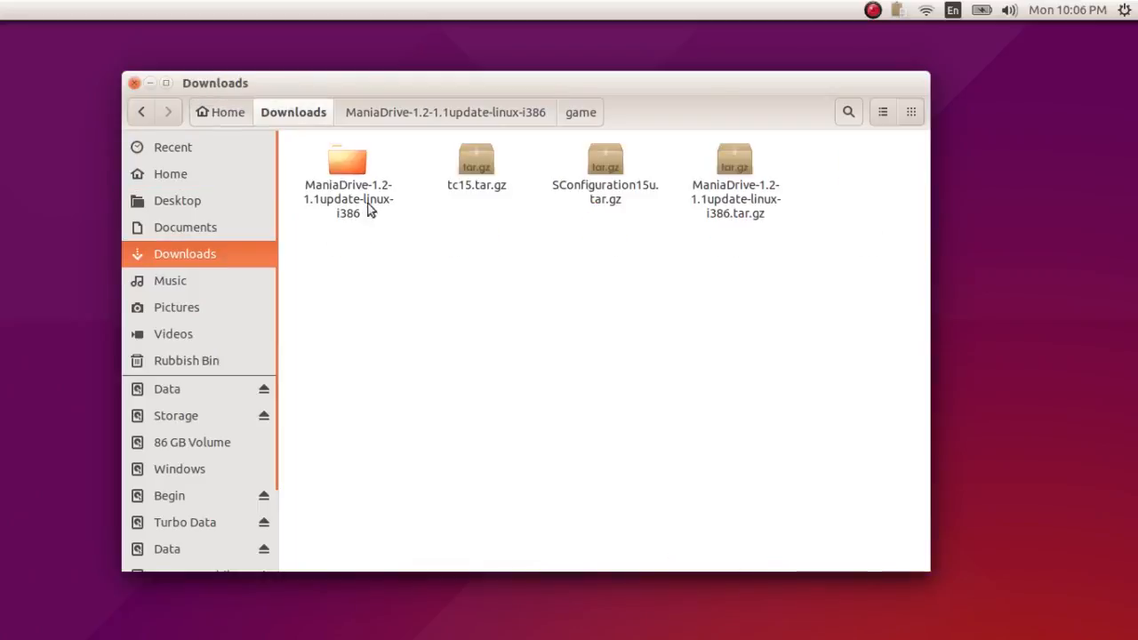
{"action": "left_click", "coordinate": [368, 208]}
{"action": "left_click", "coordinate": [743, 209], "text": "ctrl"}
{"action": "left_click_drag", "start_coordinate": [743, 209], "coordinate": [214, 353]}
Step: Permanently empty the Rubbish Bin and close the file manager window
{"action": "left_click", "coordinate": [215, 354]}
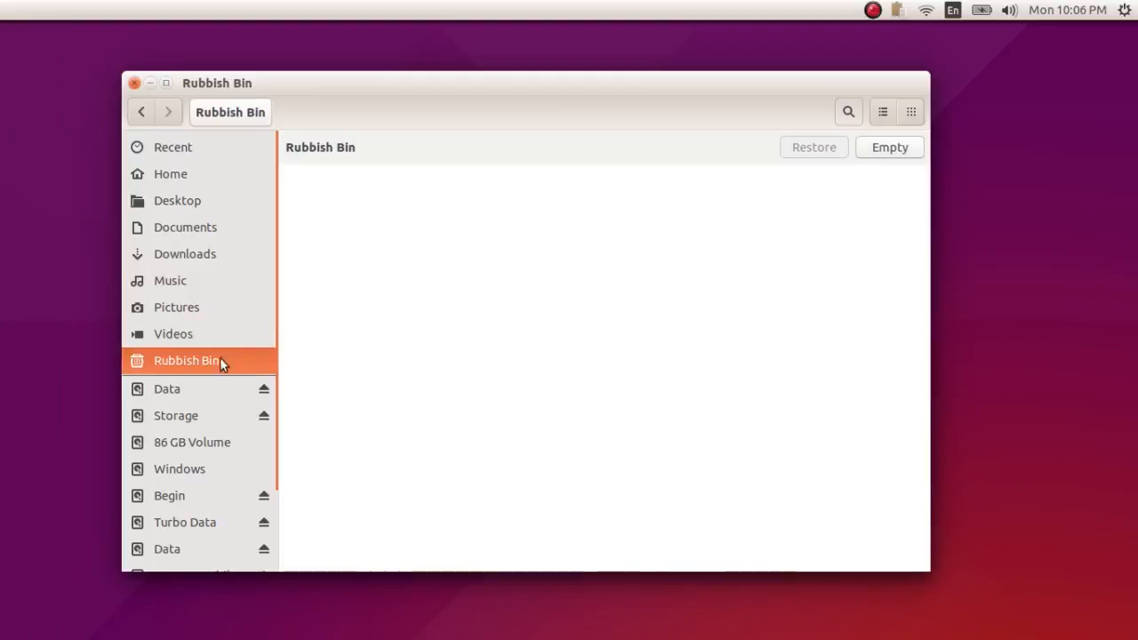
{"action": "left_click", "coordinate": [886, 149]}
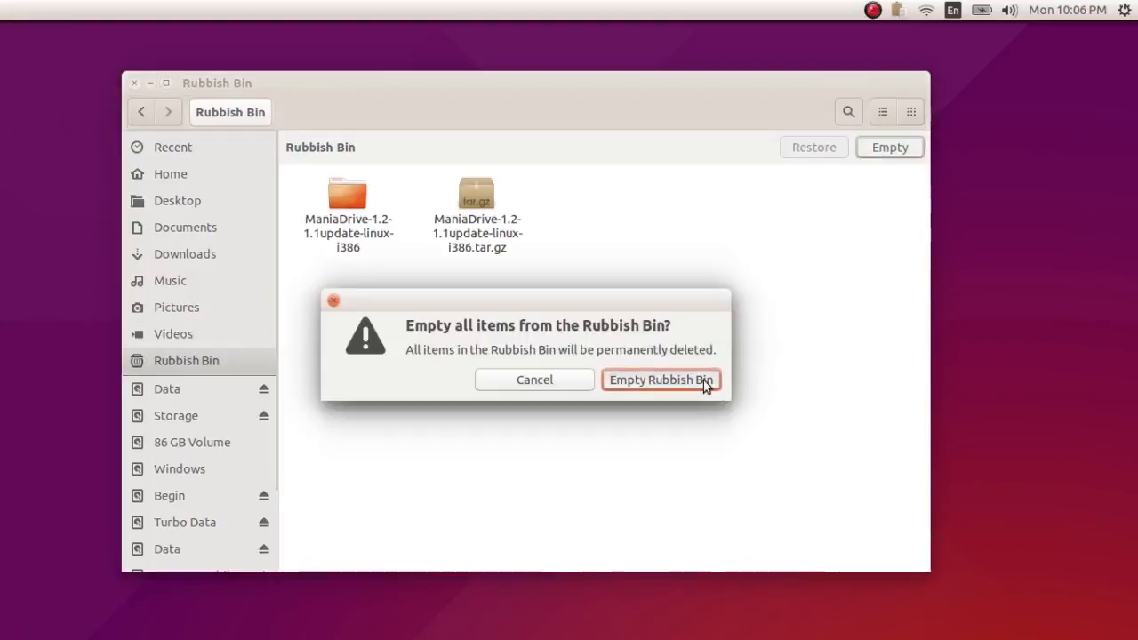
{"action": "left_click", "coordinate": [709, 309]}
{"action": "left_click", "coordinate": [134, 83]}
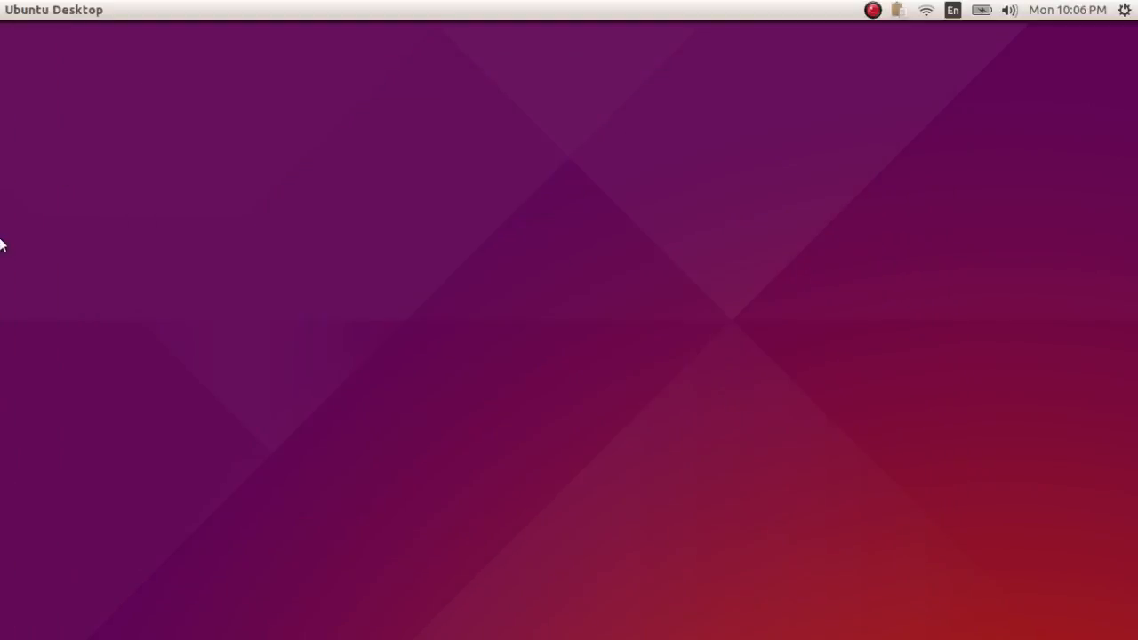
Step: Open the Home folder in a new file manager window and minimize the SimpleScreenRecorder window in front of it
{"action": "mouse_move", "coordinate": [1, 242]}
{"action": "left_click", "coordinate": [23, 101]}
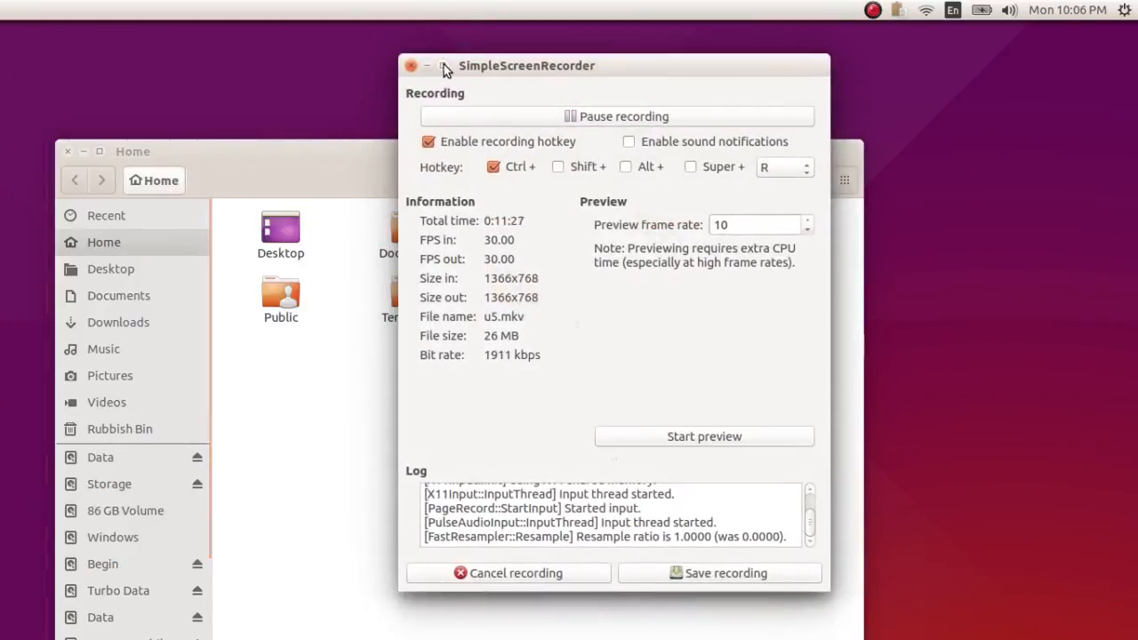
{"action": "left_click", "coordinate": [425, 65]}
{"action": "left_click_drag", "start_coordinate": [389, 144], "coordinate": [531, 96]}
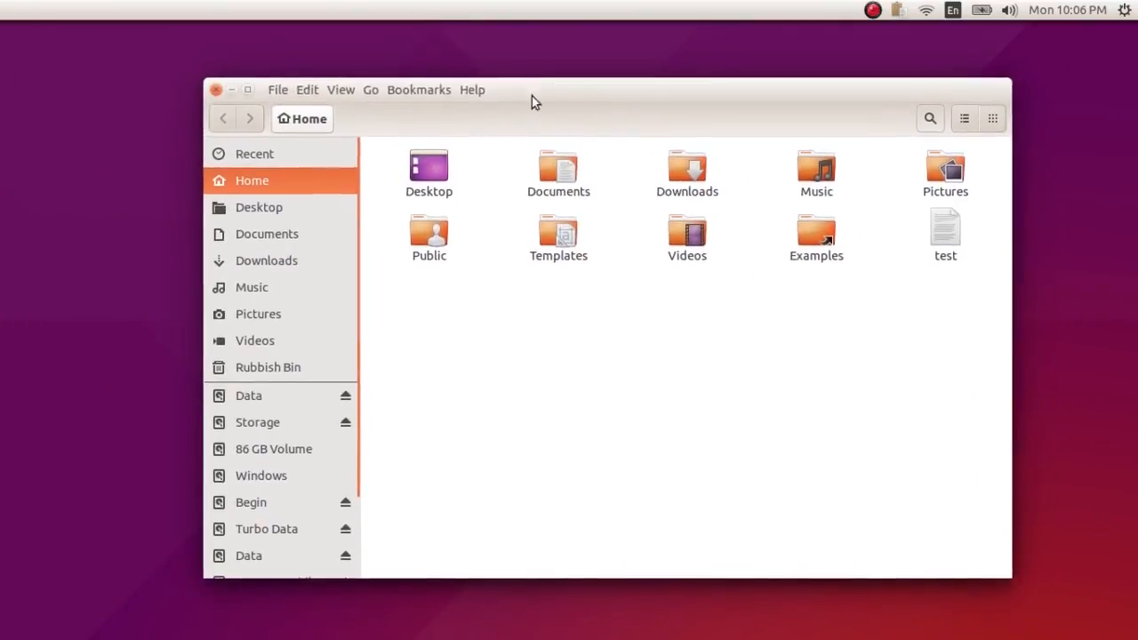
Step: Examine the owner, group, others and execute permissions of the test file in the Home folder
{"action": "right_click", "coordinate": [942, 236]}
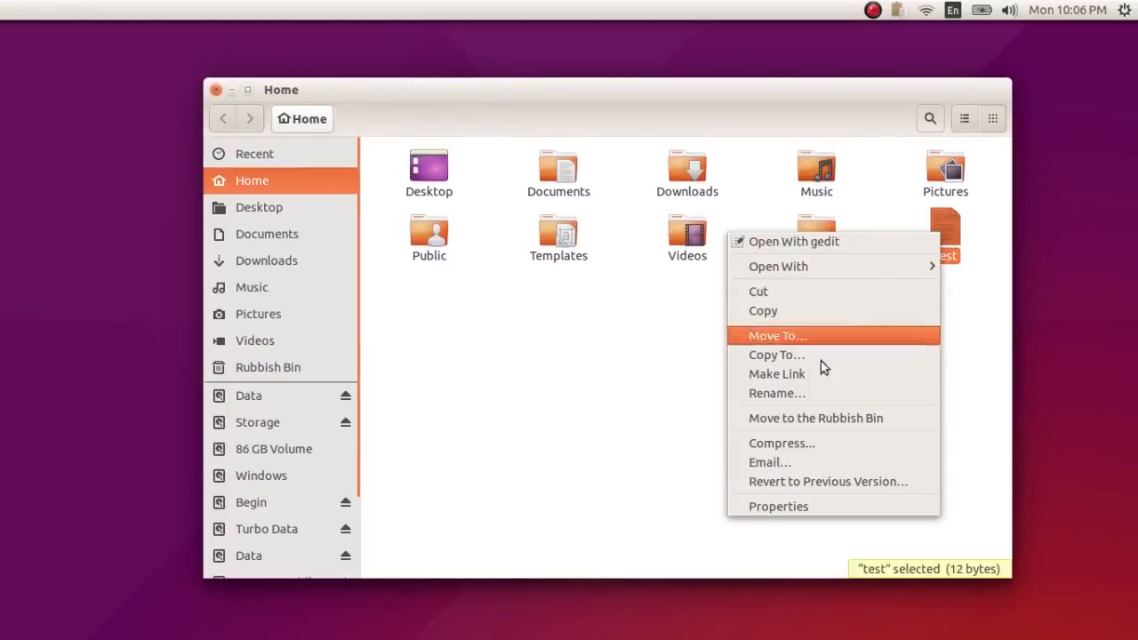
{"action": "left_click", "coordinate": [804, 506]}
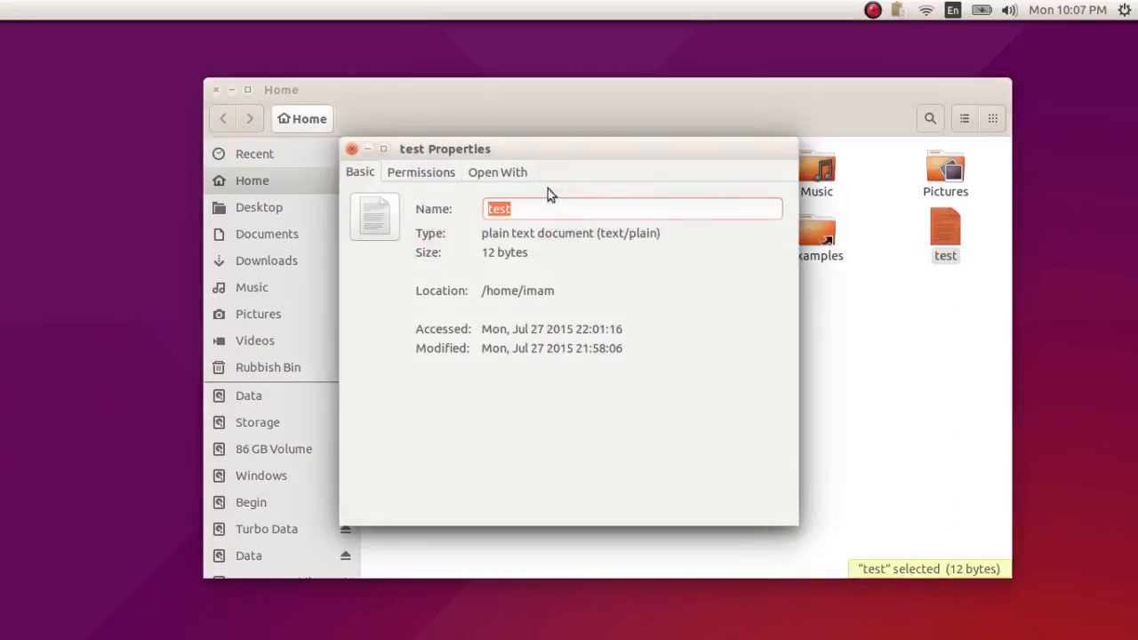
{"action": "left_click", "coordinate": [413, 172]}
{"action": "left_click_drag", "start_coordinate": [551, 153], "coordinate": [691, 189]}
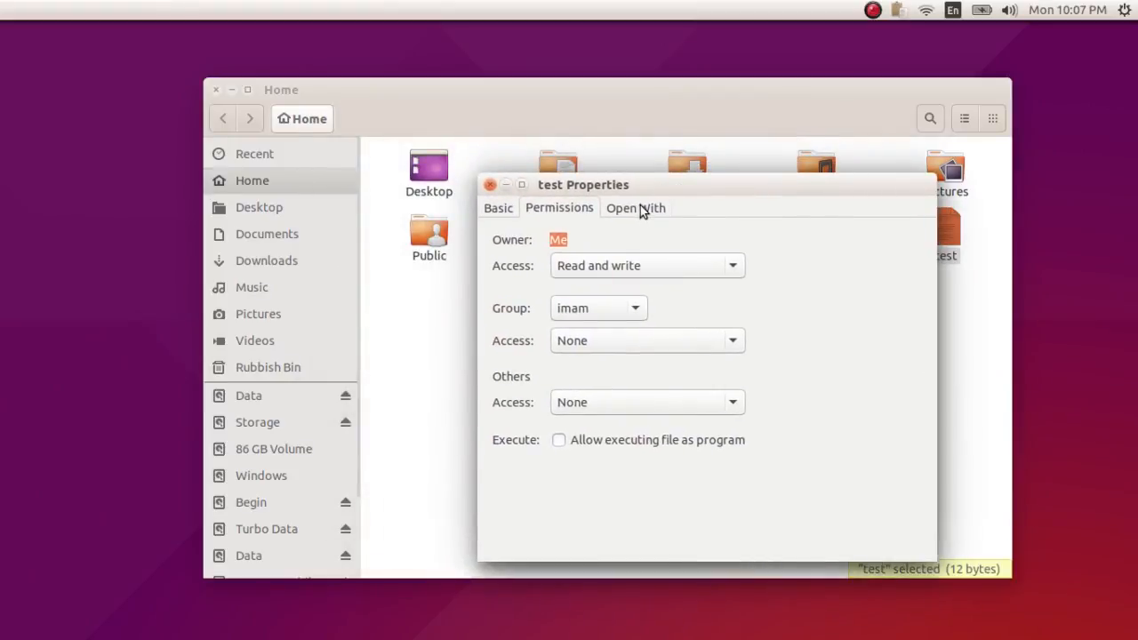
{"action": "left_click_drag", "start_coordinate": [655, 184], "coordinate": [641, 192]}
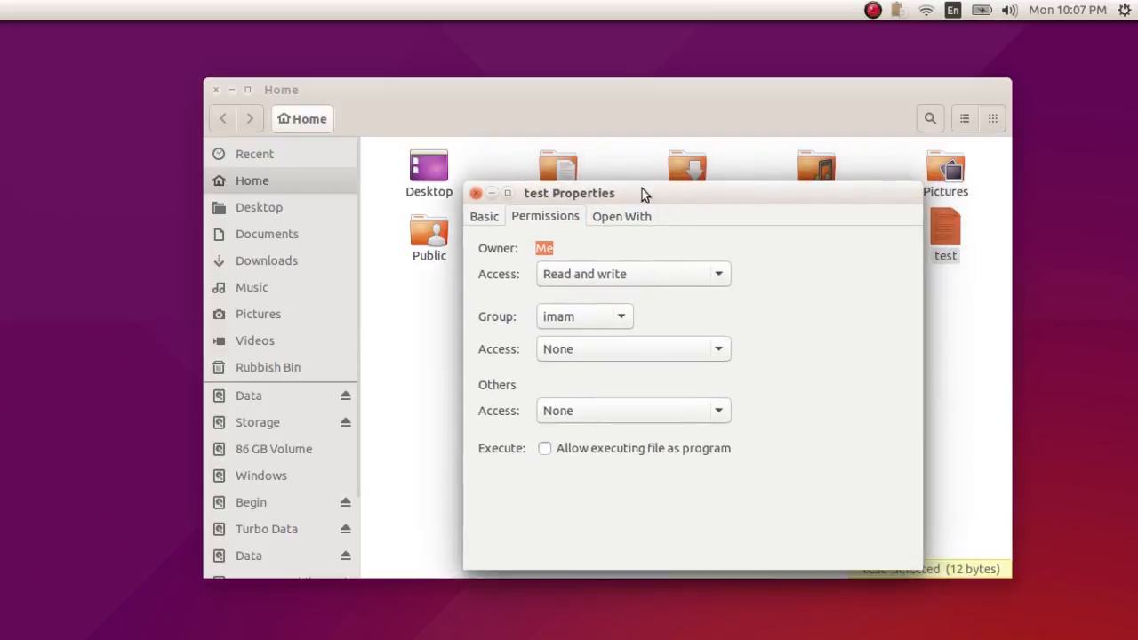
Step: Examine the default, recommended and other applications offered for opening the test file
{"action": "left_click", "coordinate": [632, 218]}
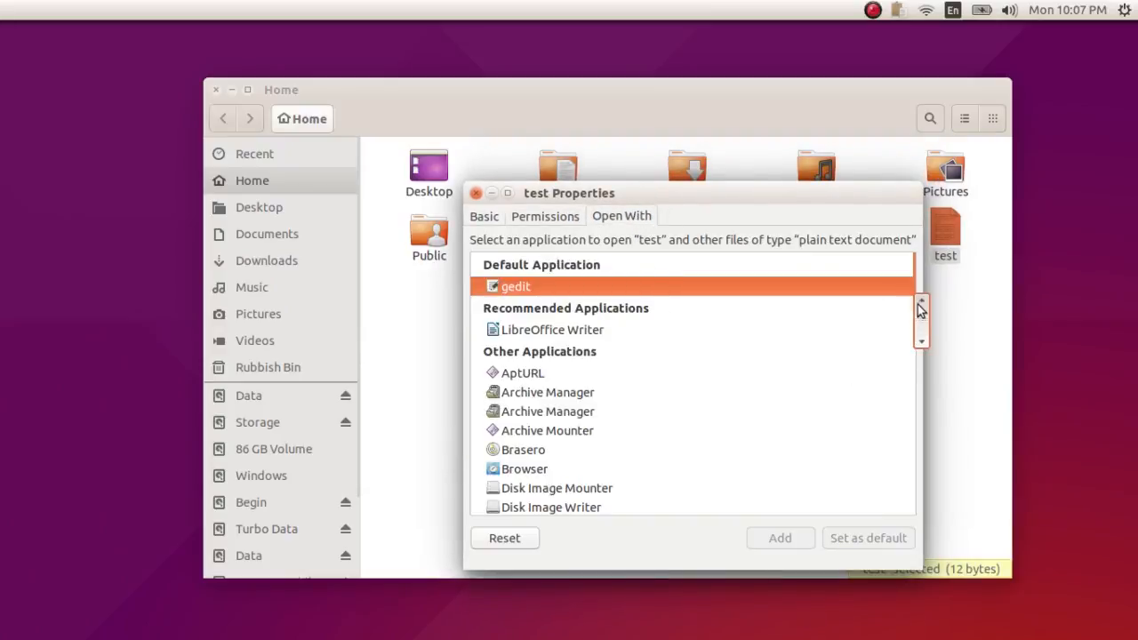
{"action": "left_click_drag", "start_coordinate": [919, 304], "coordinate": [895, 279]}
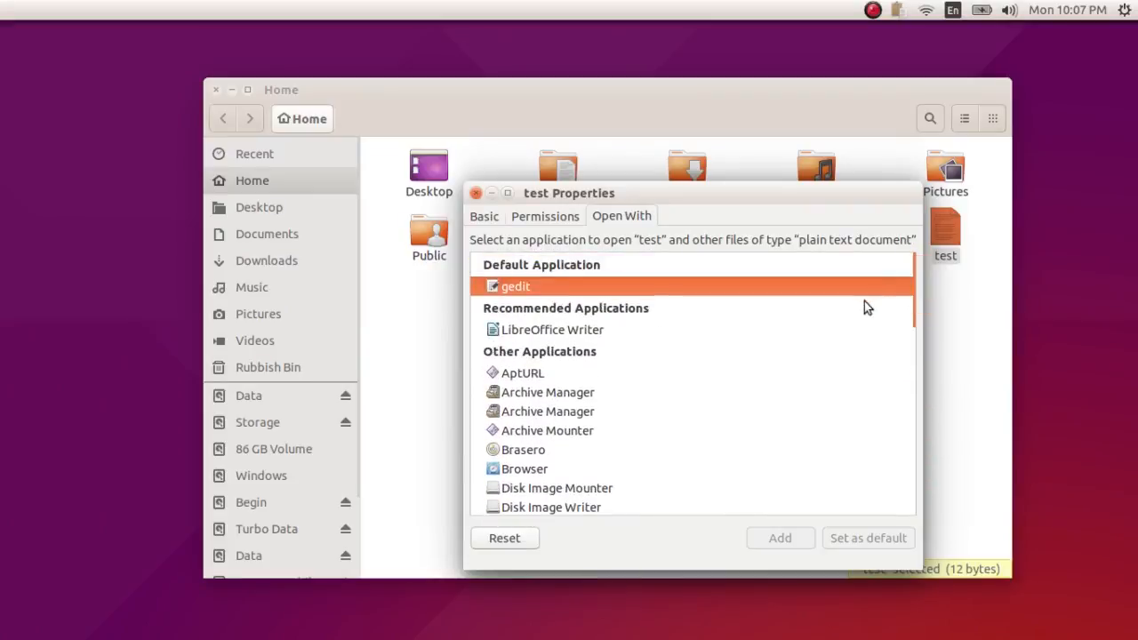
{"action": "left_click_drag", "start_coordinate": [888, 199], "coordinate": [768, 223]}
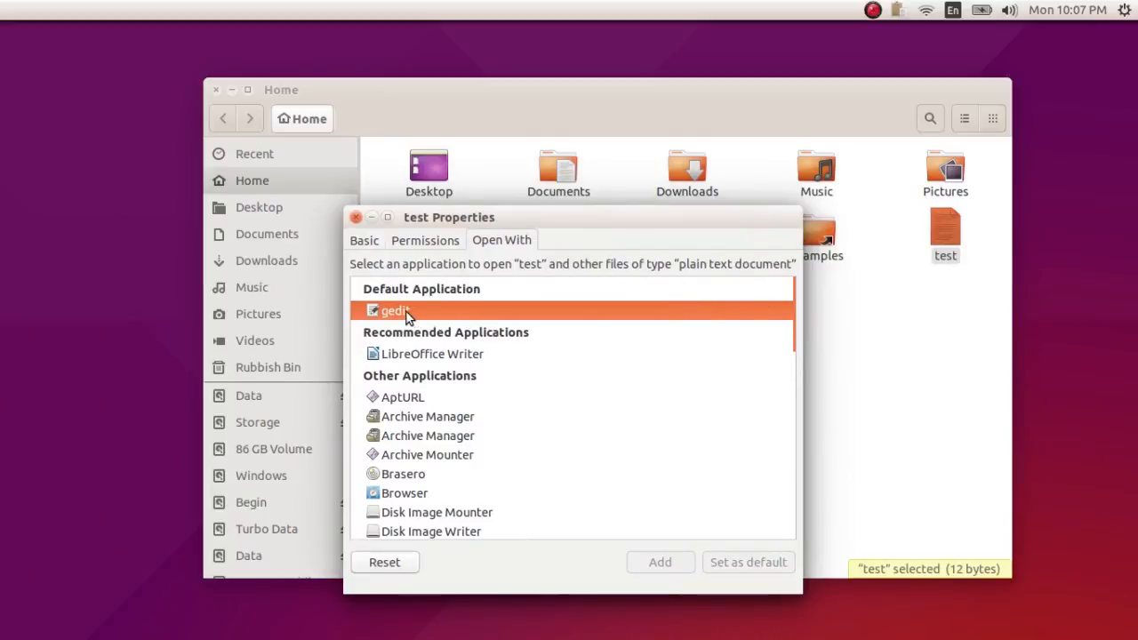
Step: Open the test file in its default application, gedit, and close the editor window
{"action": "right_click", "coordinate": [944, 233]}
{"action": "left_click", "coordinate": [923, 240]}
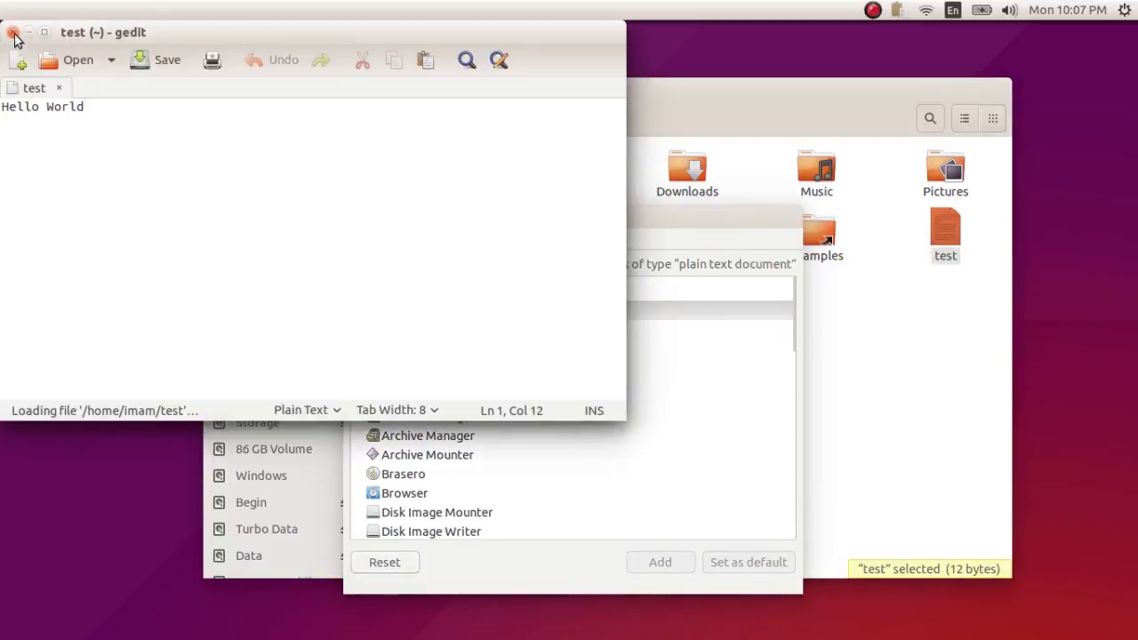
{"action": "left_click", "coordinate": [12, 33]}
Step: Set LibreOffice Writer as the test file's default application, and check it by opening and closing the file twice
{"action": "left_click", "coordinate": [579, 359]}
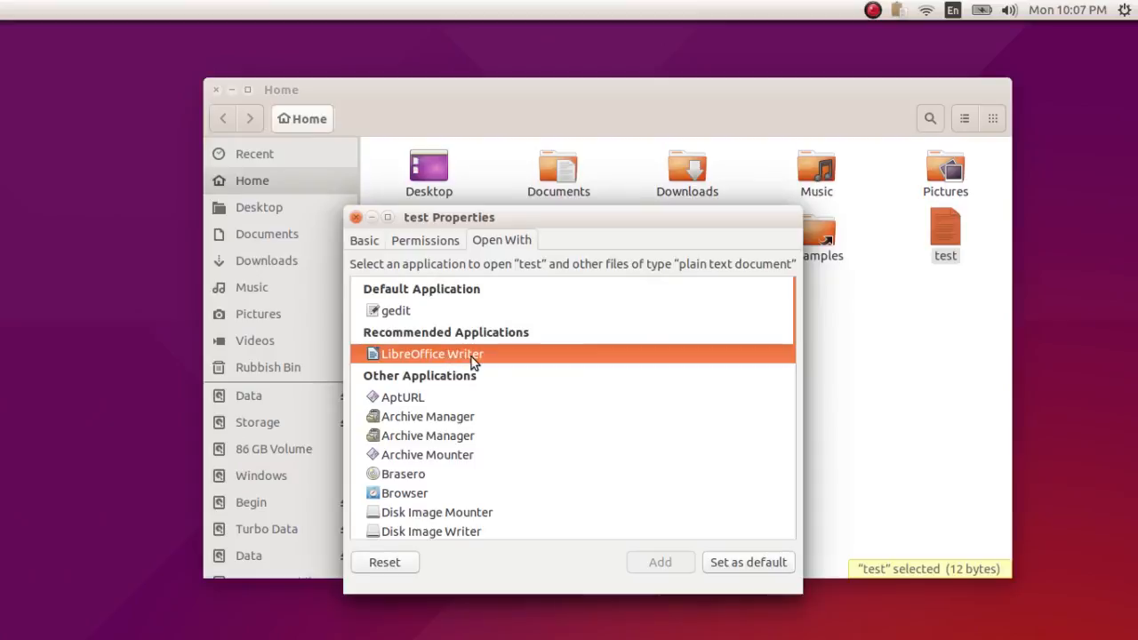
{"action": "left_click", "coordinate": [723, 561]}
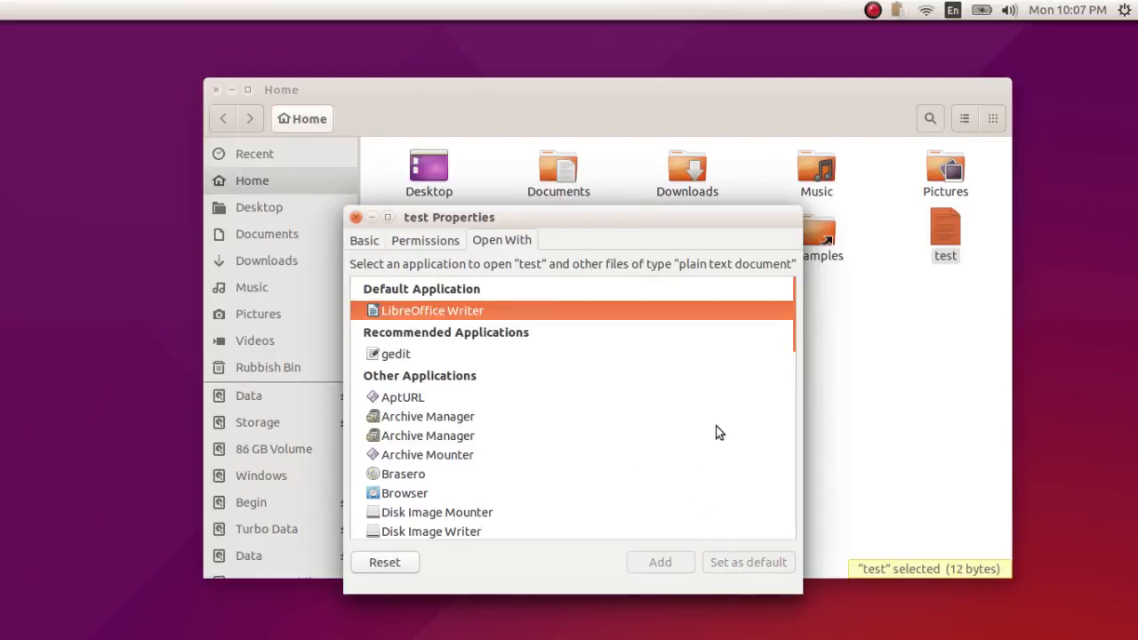
{"action": "right_click", "coordinate": [941, 220]}
{"action": "left_click", "coordinate": [922, 231]}
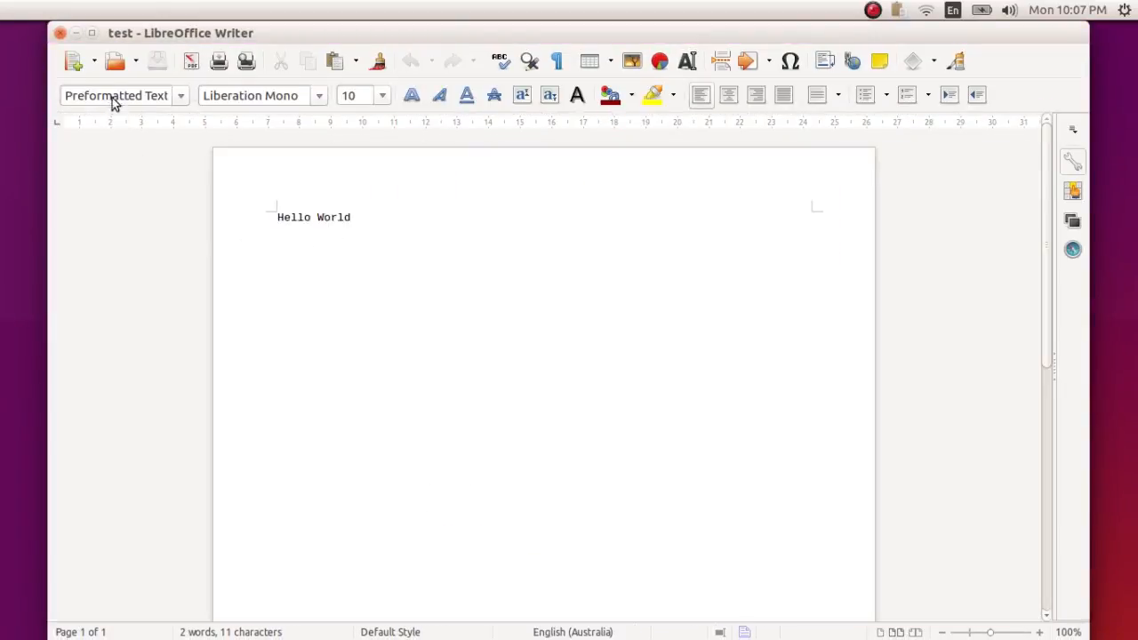
{"action": "left_click", "coordinate": [59, 33]}
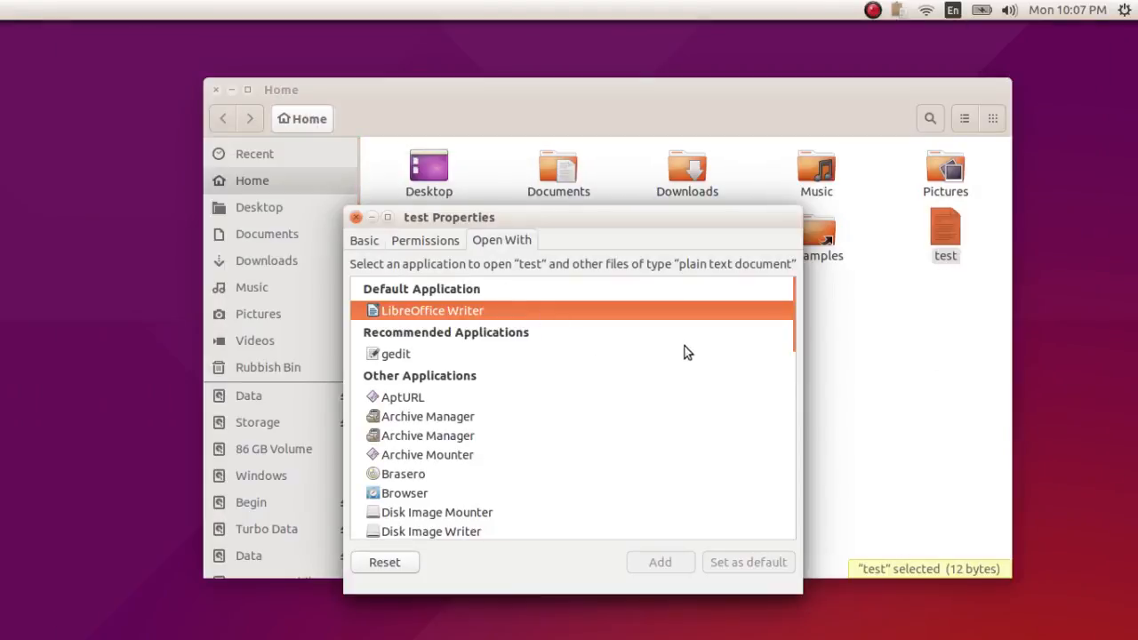
{"action": "double_click", "coordinate": [952, 235]}
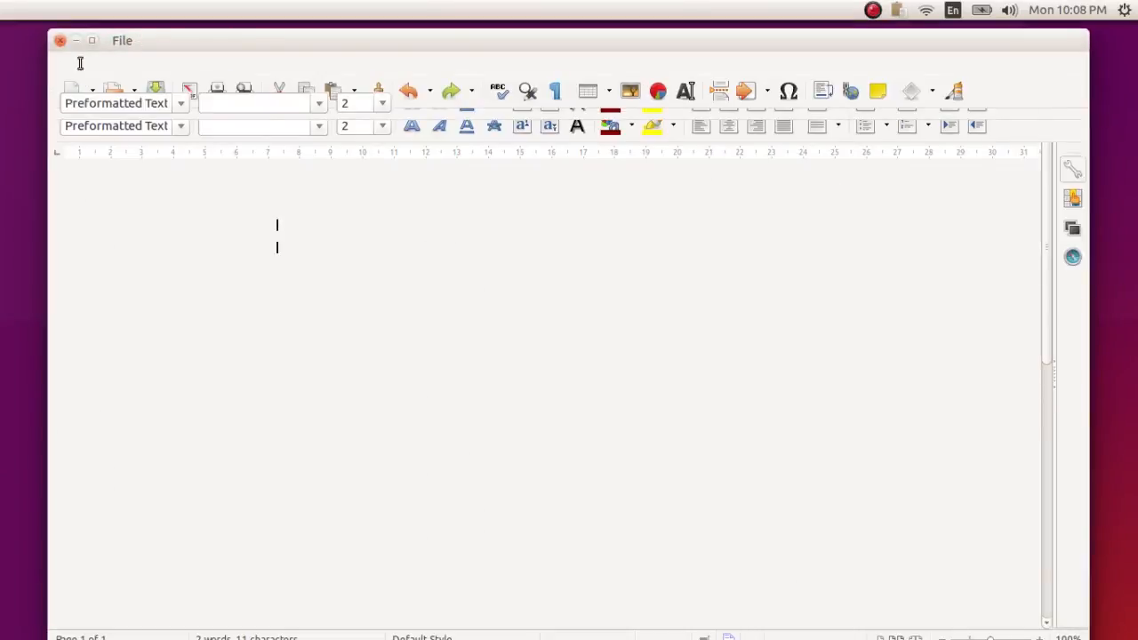
{"action": "key", "text": "alt+F4"}
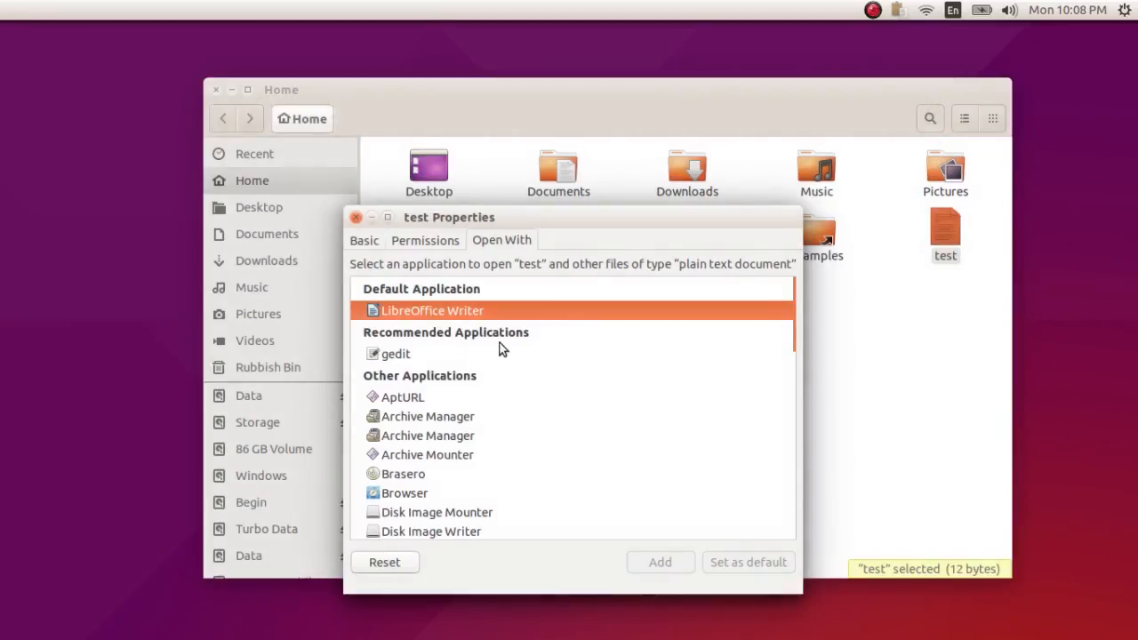
Step: Set gedit as the test file's default application and reset the list of associated applications
{"action": "left_click", "coordinate": [457, 354]}
{"action": "left_click", "coordinate": [730, 566]}
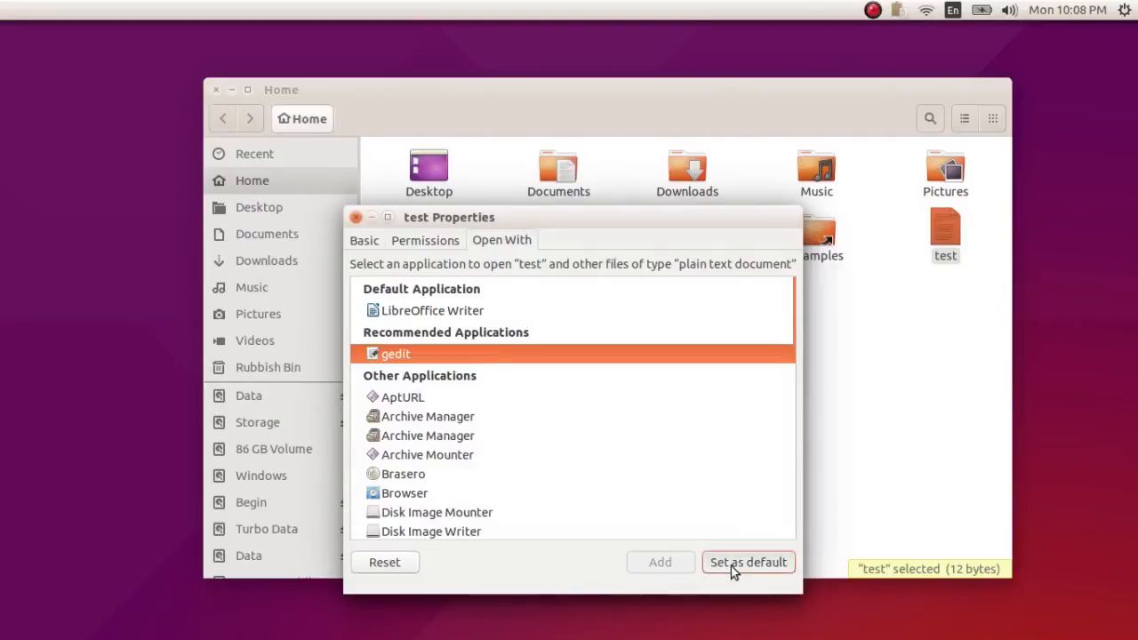
{"action": "scroll", "coordinate": [580, 393], "scroll_direction": "down", "scroll_amount": 6}
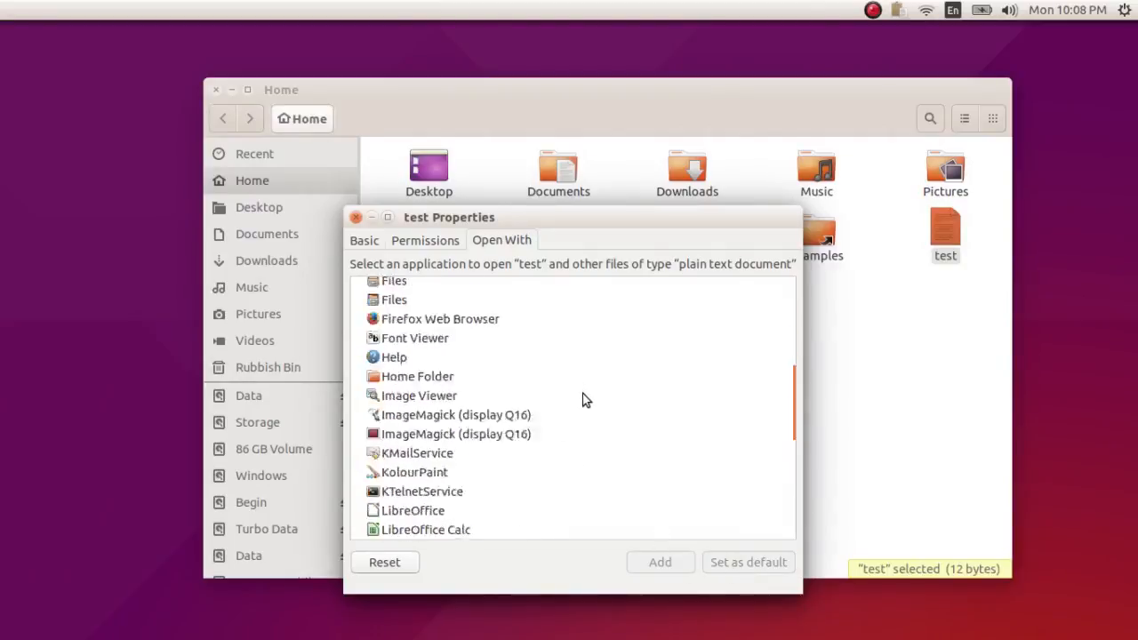
{"action": "scroll", "coordinate": [583, 396], "scroll_direction": "up", "scroll_amount": 3}
{"action": "scroll", "coordinate": [584, 401], "scroll_direction": "up", "scroll_amount": 3}
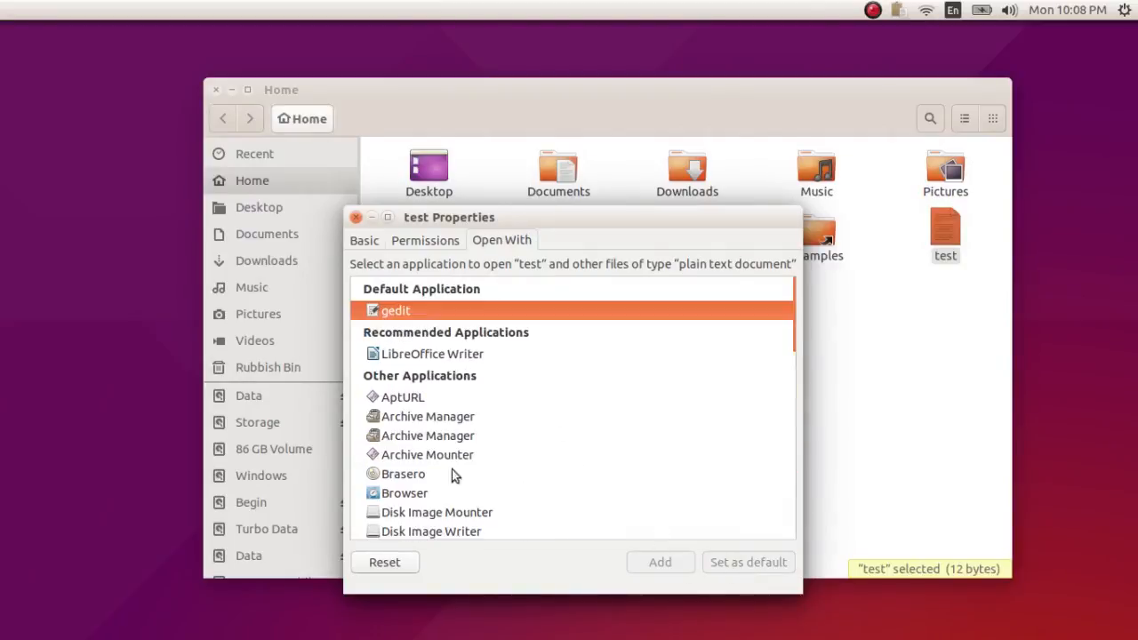
{"action": "left_click", "coordinate": [391, 562]}
Step: Review the test file's permissions, basic properties and custom icon chooser, and close its properties without changes
{"action": "left_click", "coordinate": [449, 240]}
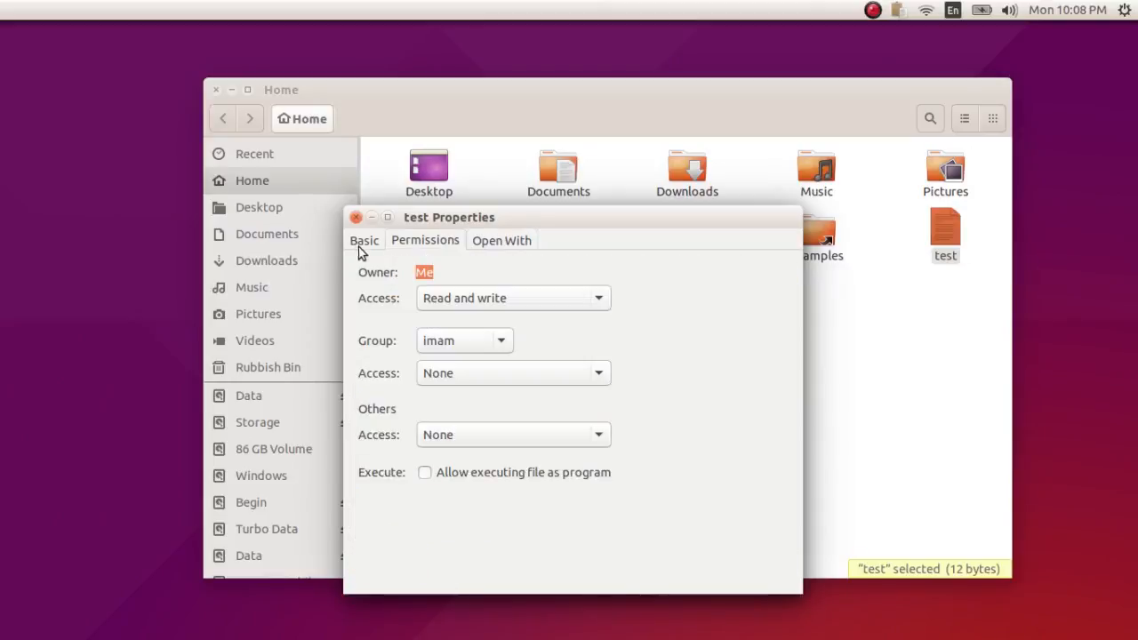
{"action": "left_click", "coordinate": [363, 242]}
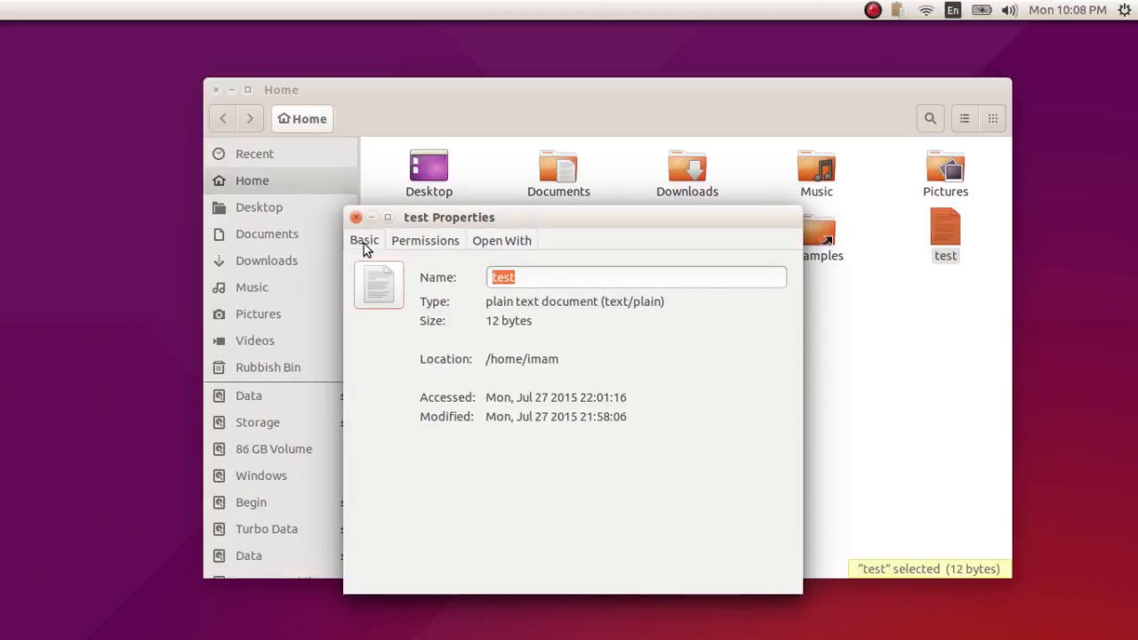
{"action": "left_click_drag", "start_coordinate": [567, 207], "coordinate": [771, 235]}
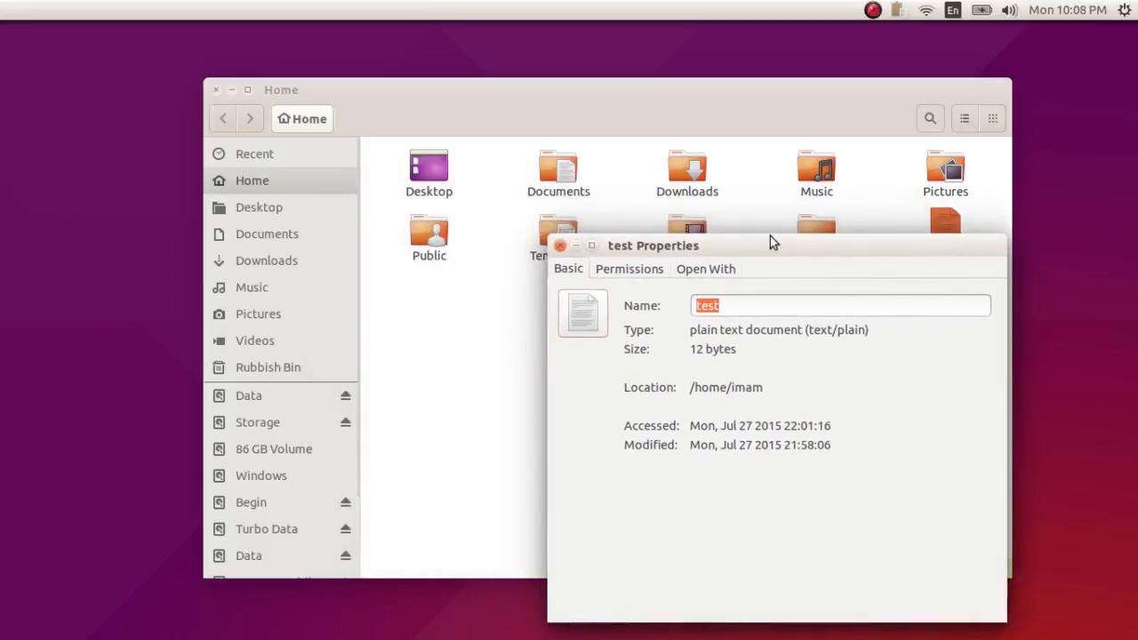
{"action": "left_click", "coordinate": [579, 311]}
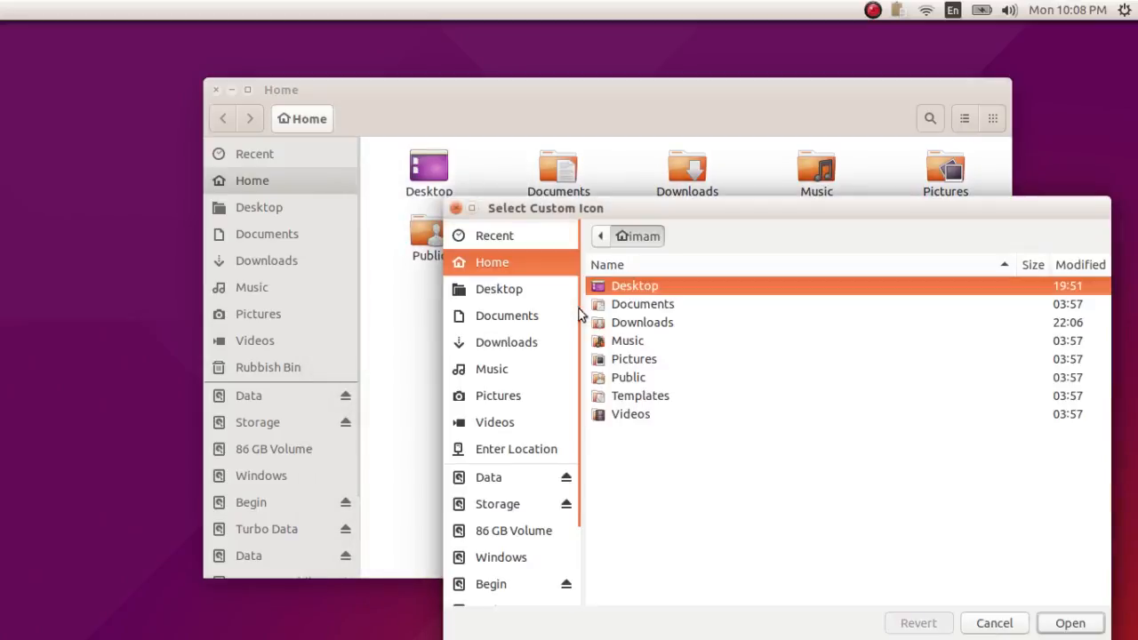
{"action": "left_click", "coordinate": [1012, 622]}
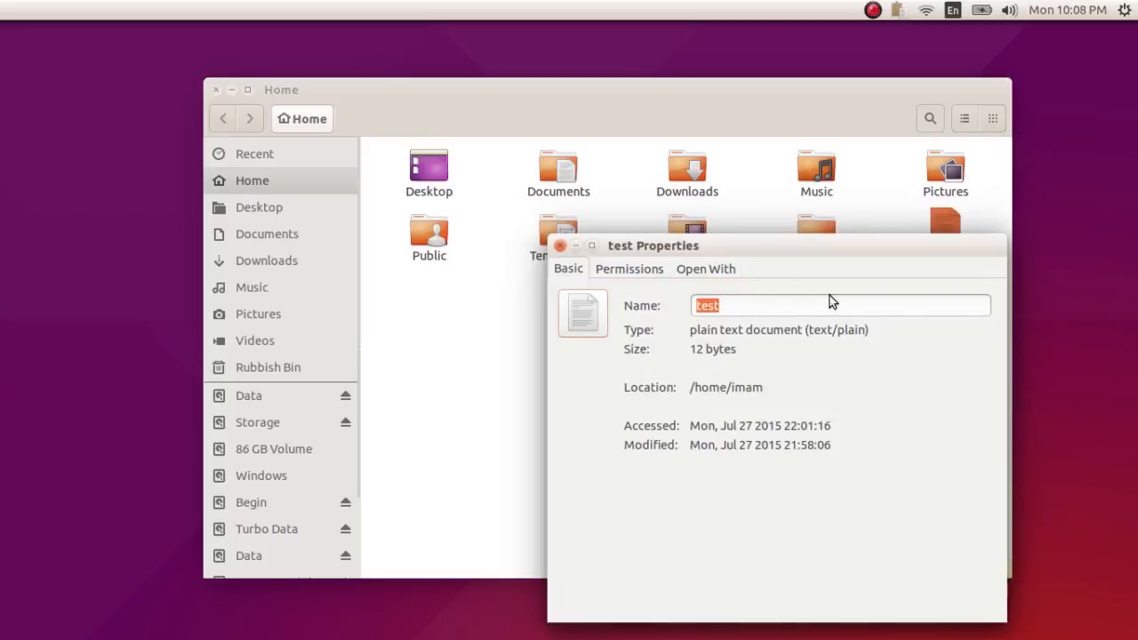
{"action": "left_click", "coordinate": [559, 245]}
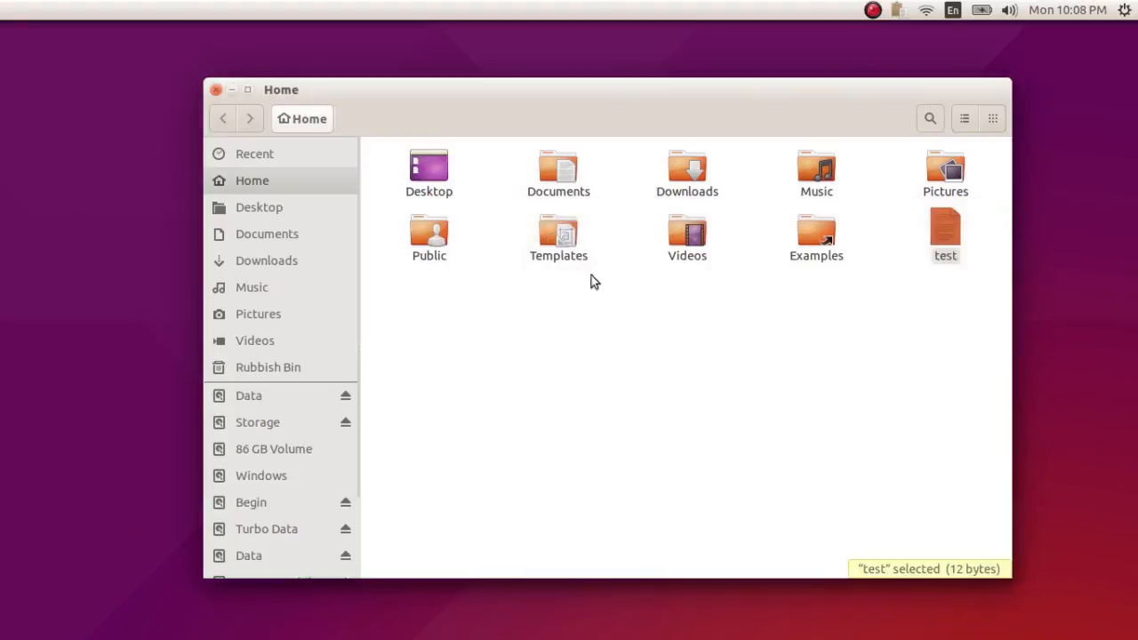
Step: Move the test file from the Home folder to the Rubbish Bin and permanently empty the bin
{"action": "left_click_drag", "start_coordinate": [946, 237], "coordinate": [315, 366]}
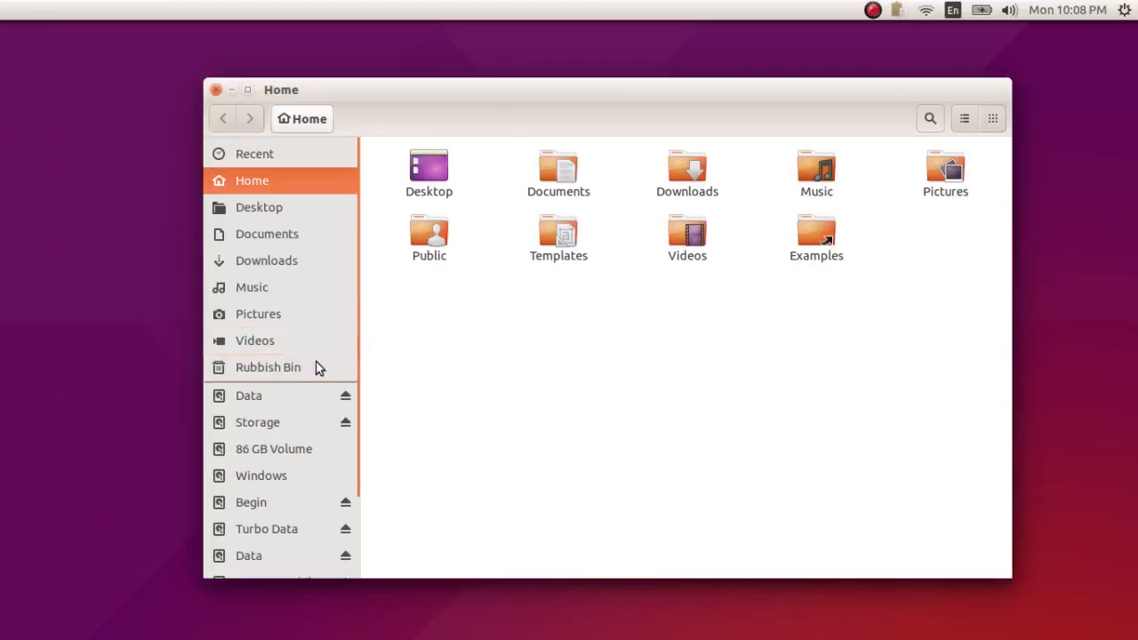
{"action": "left_click", "coordinate": [306, 364]}
{"action": "right_click", "coordinate": [307, 364]}
{"action": "left_click", "coordinate": [414, 480]}
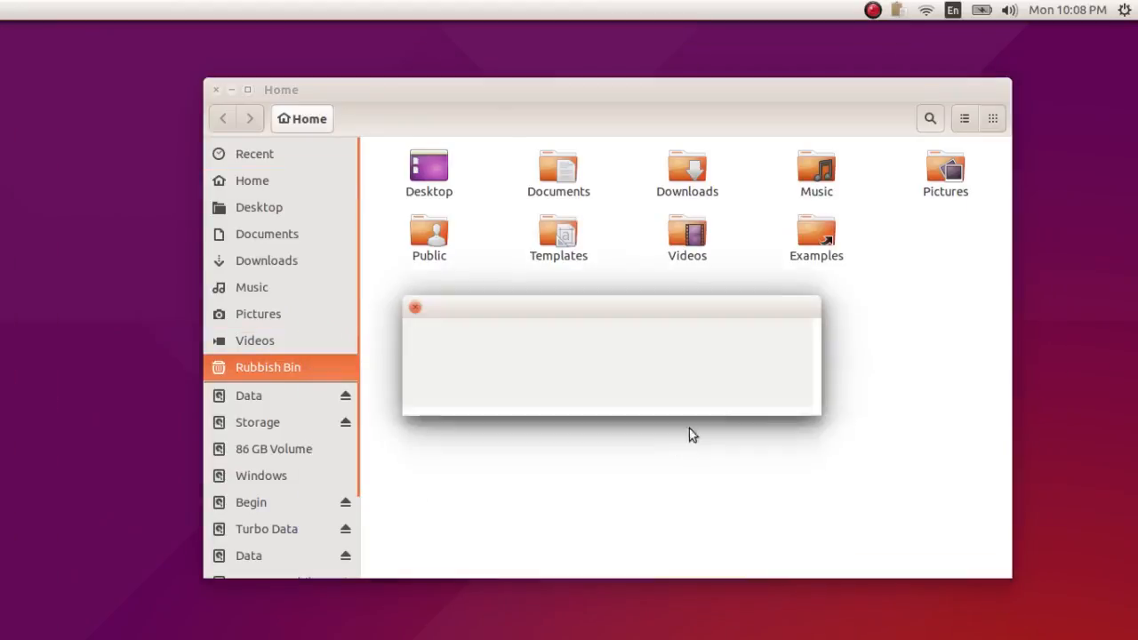
{"action": "left_click", "coordinate": [765, 395]}
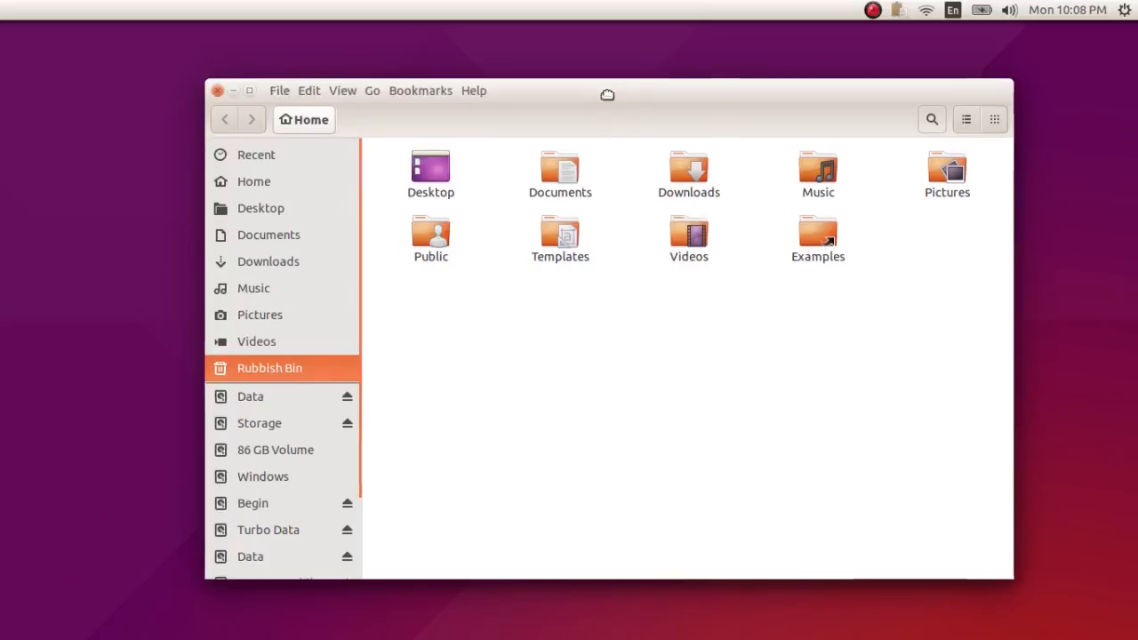
Step: Extract tc15.tar.gz inside the Downloads folder and open the extracted tc folder
{"action": "left_click_drag", "start_coordinate": [600, 90], "coordinate": [639, 106]}
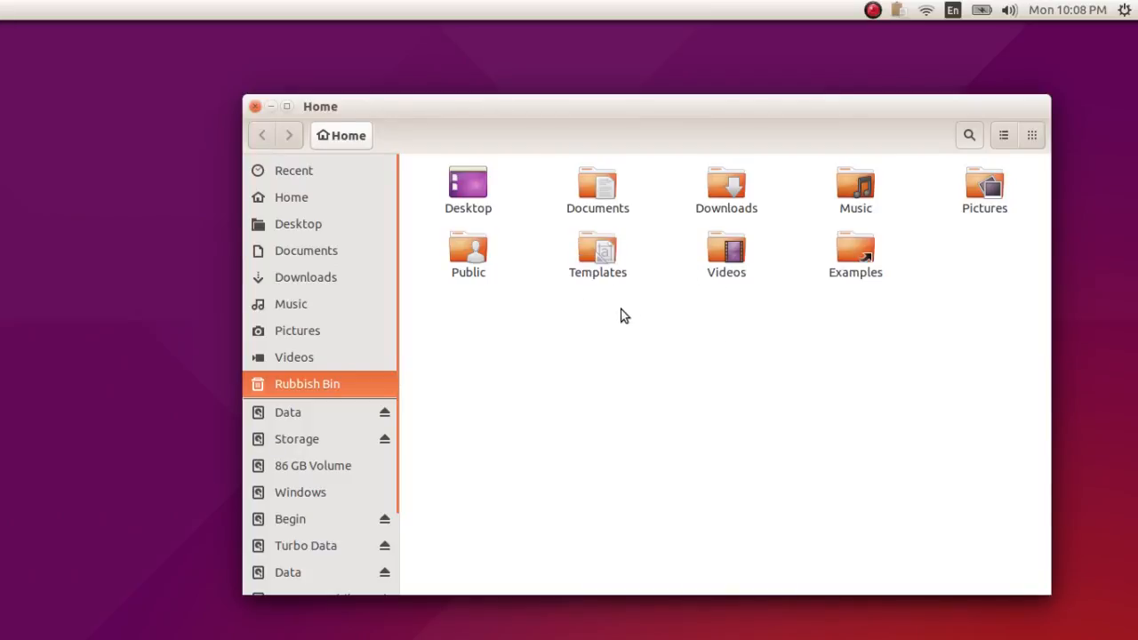
{"action": "double_click", "coordinate": [715, 191]}
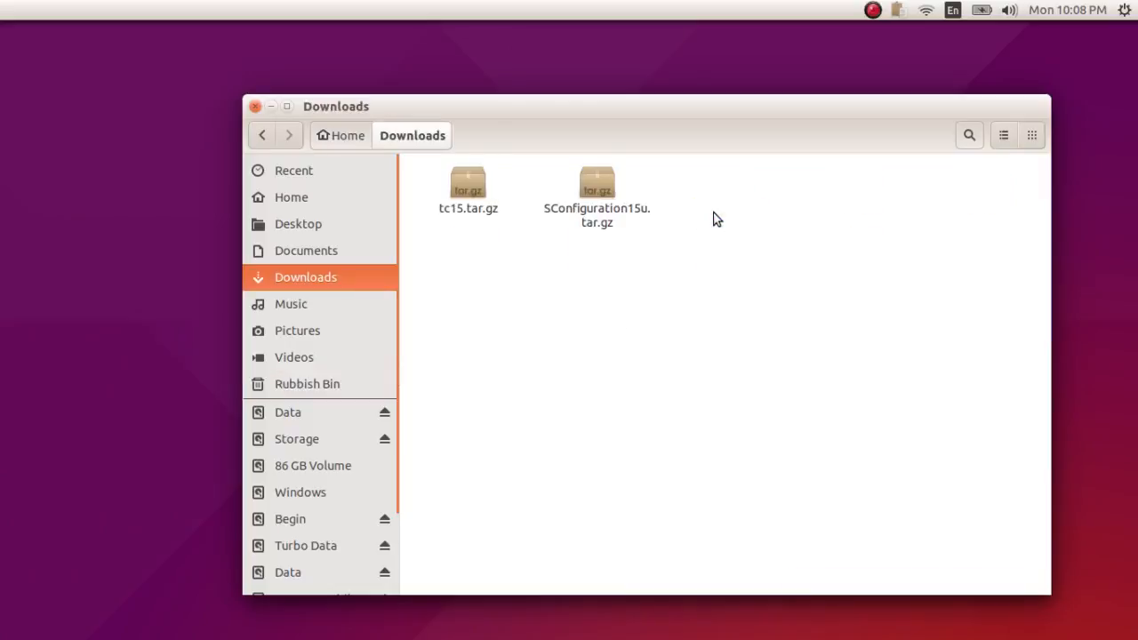
{"action": "right_click", "coordinate": [483, 211]}
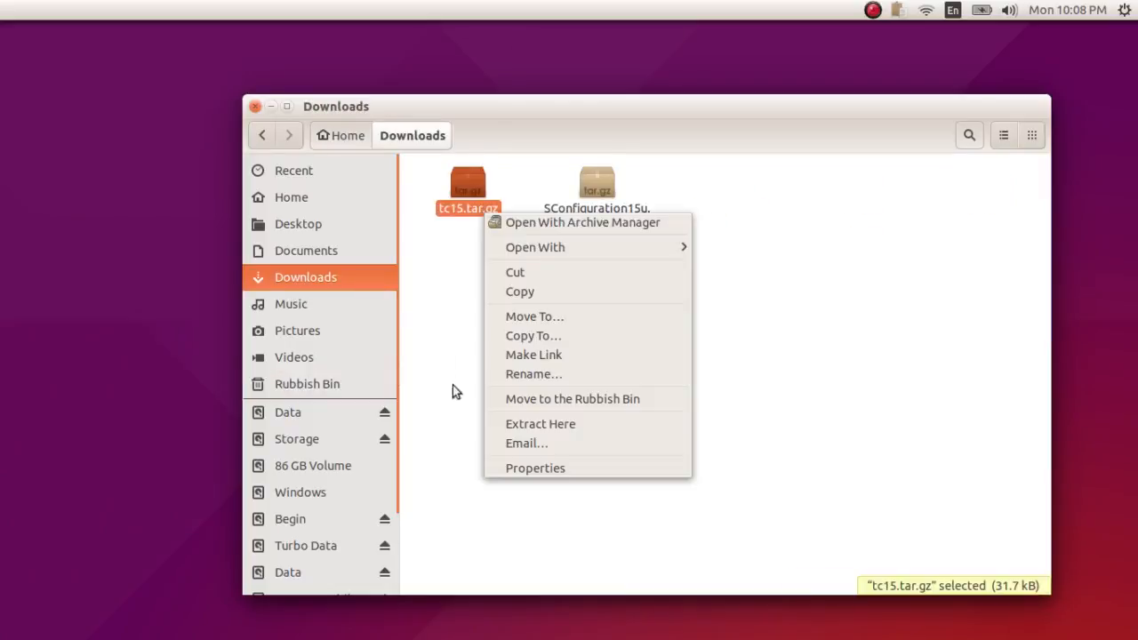
{"action": "left_click", "coordinate": [504, 424]}
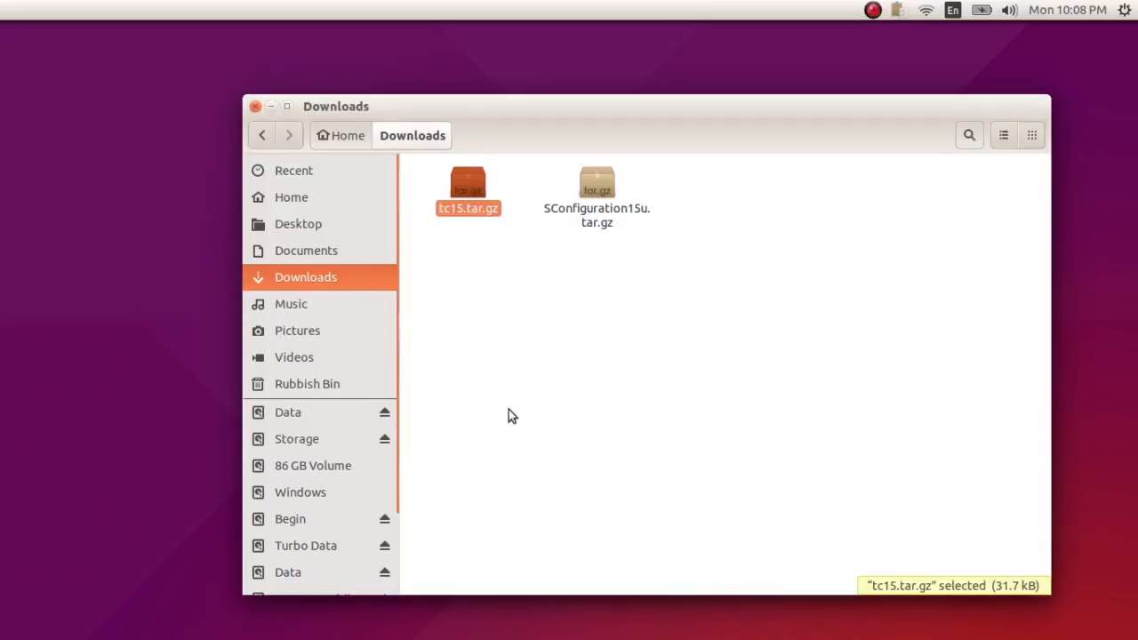
{"action": "double_click", "coordinate": [471, 195]}
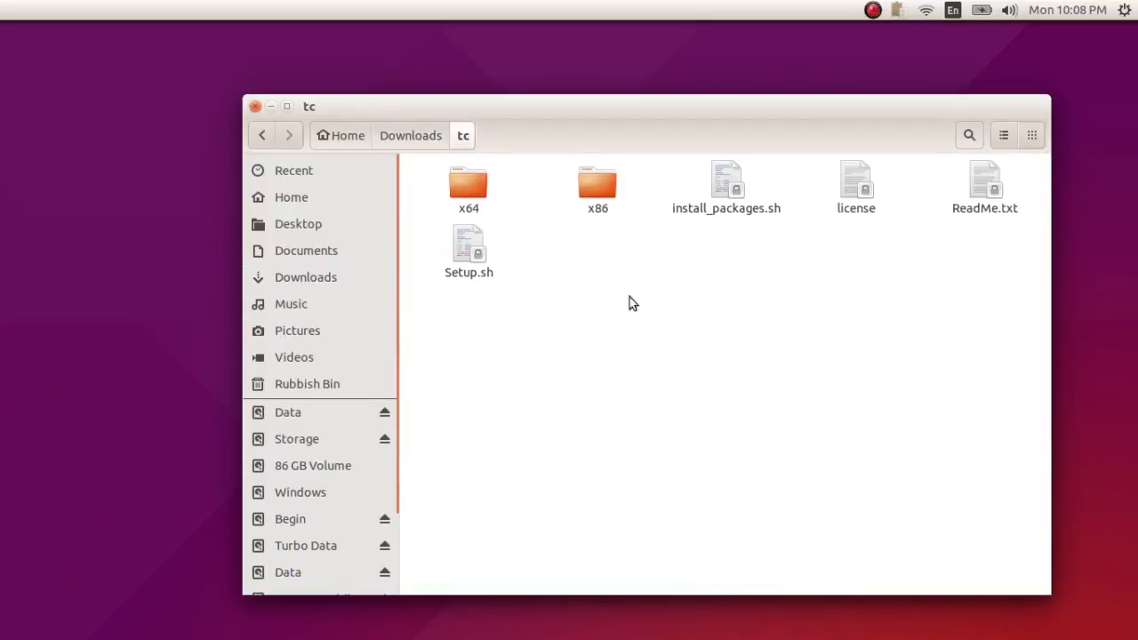
Step: Check the access and execute permissions of Setup.sh in the tc folder, and close its properties
{"action": "right_click", "coordinate": [478, 265]}
{"action": "left_click", "coordinate": [599, 514]}
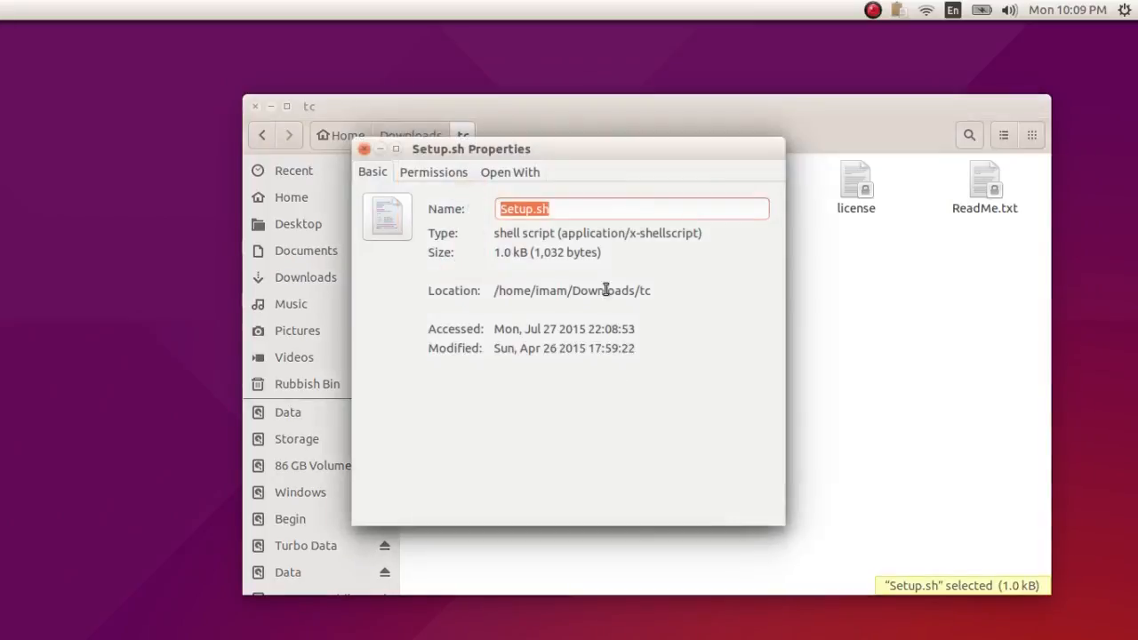
{"action": "left_click_drag", "start_coordinate": [478, 151], "coordinate": [749, 168]}
{"action": "left_click", "coordinate": [706, 185]}
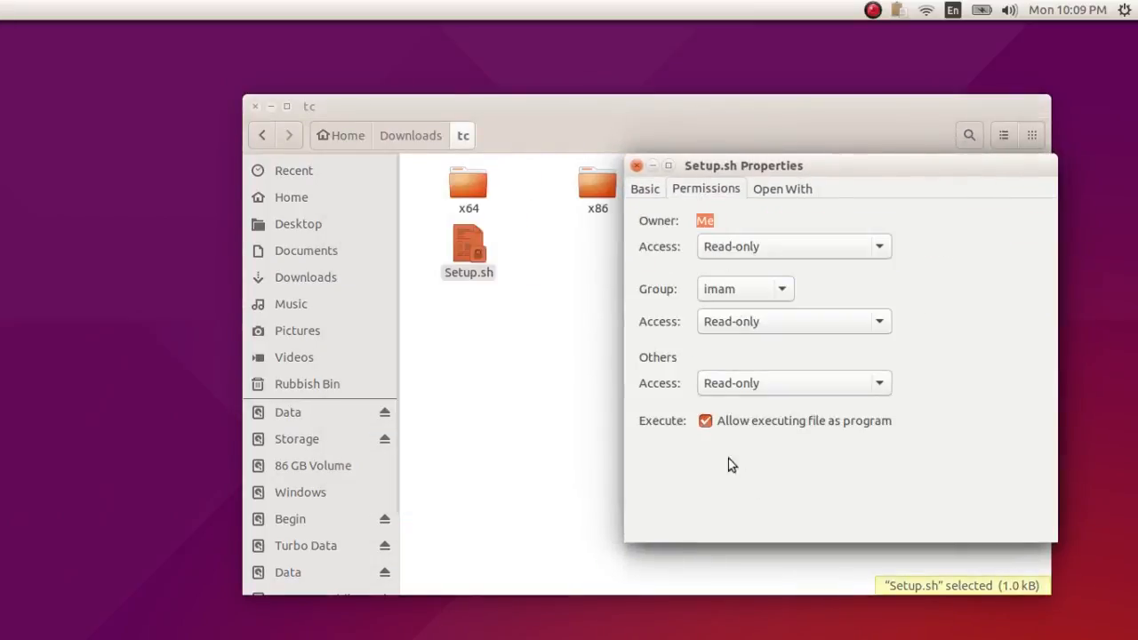
{"action": "left_click", "coordinate": [637, 166]}
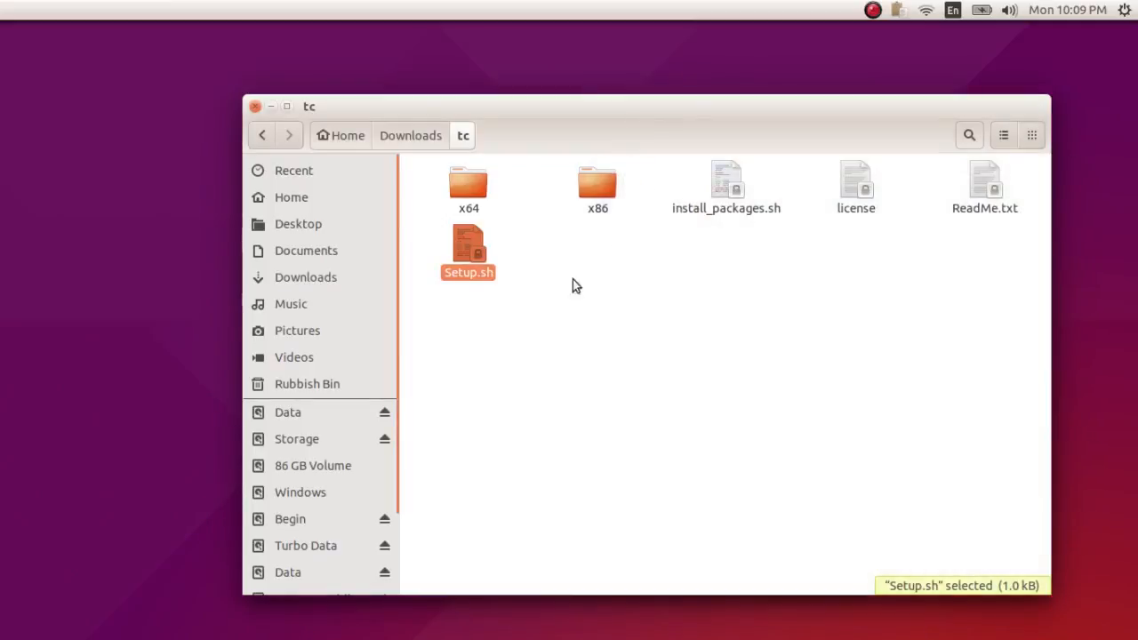
Step: Open Setup.sh with gedit, chosen from the full list of applications
{"action": "right_click", "coordinate": [479, 273]}
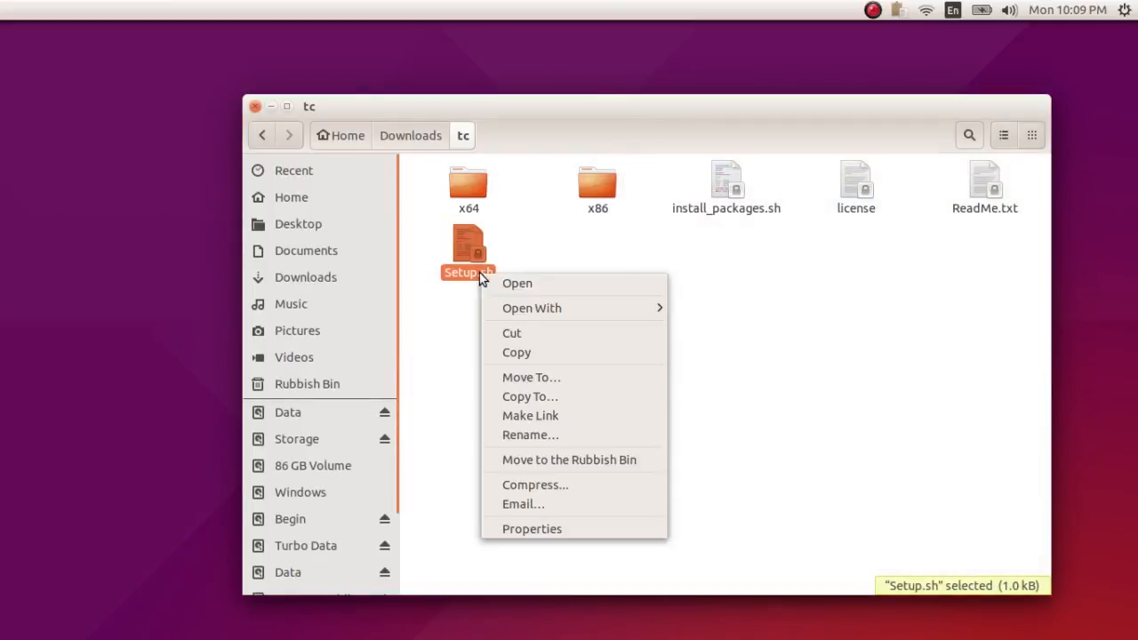
{"action": "mouse_move", "coordinate": [519, 309]}
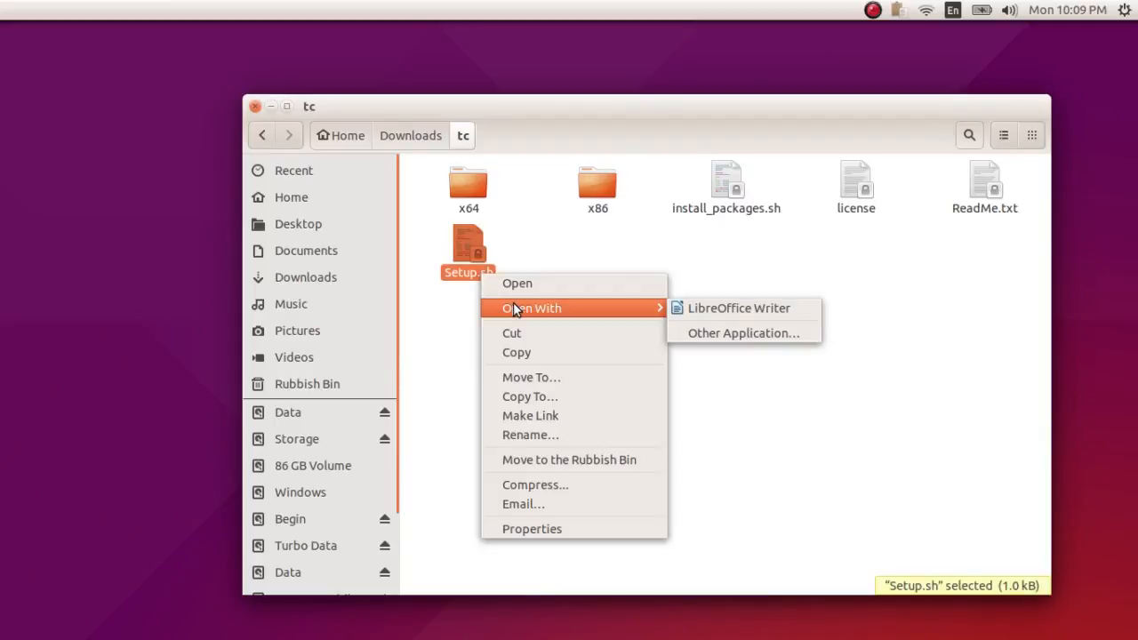
{"action": "left_click", "coordinate": [718, 334]}
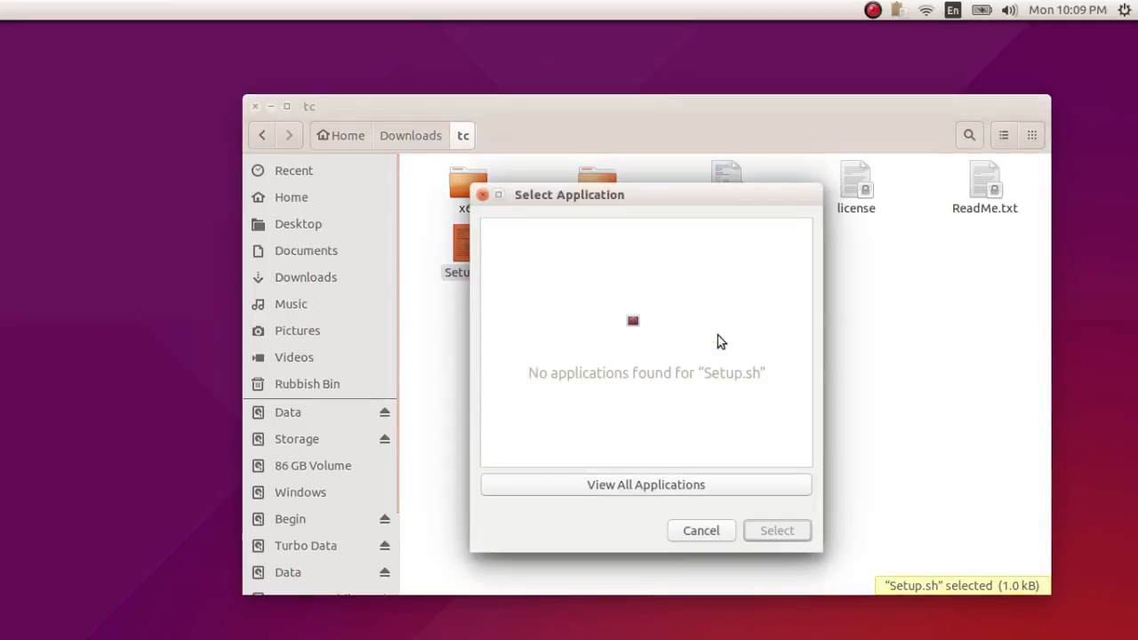
{"action": "left_click", "coordinate": [665, 484]}
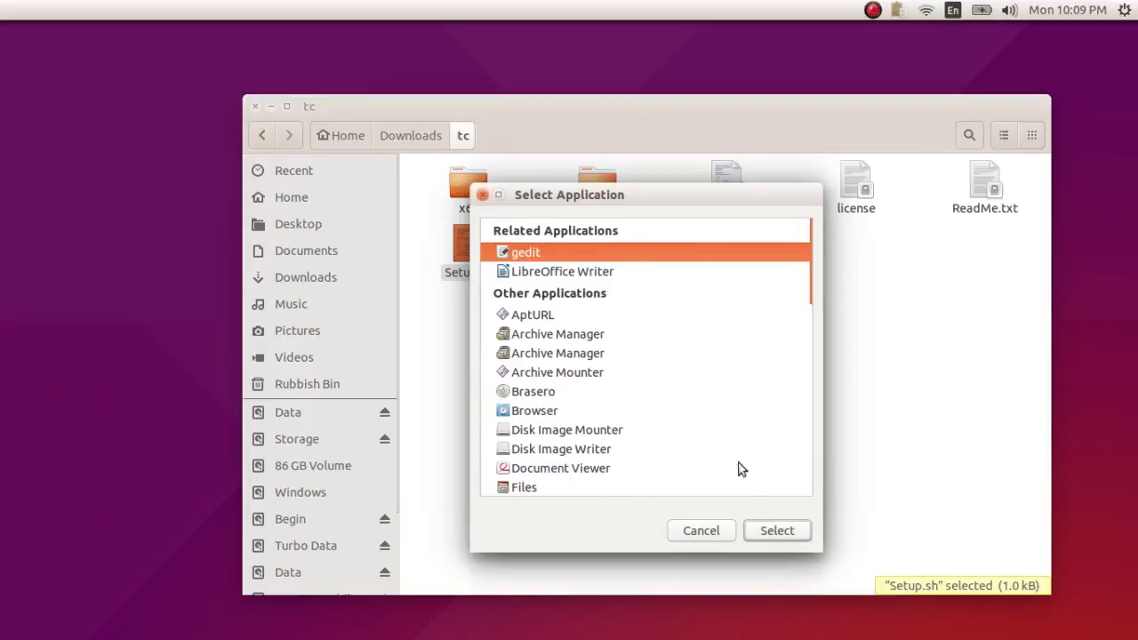
{"action": "left_click", "coordinate": [769, 530]}
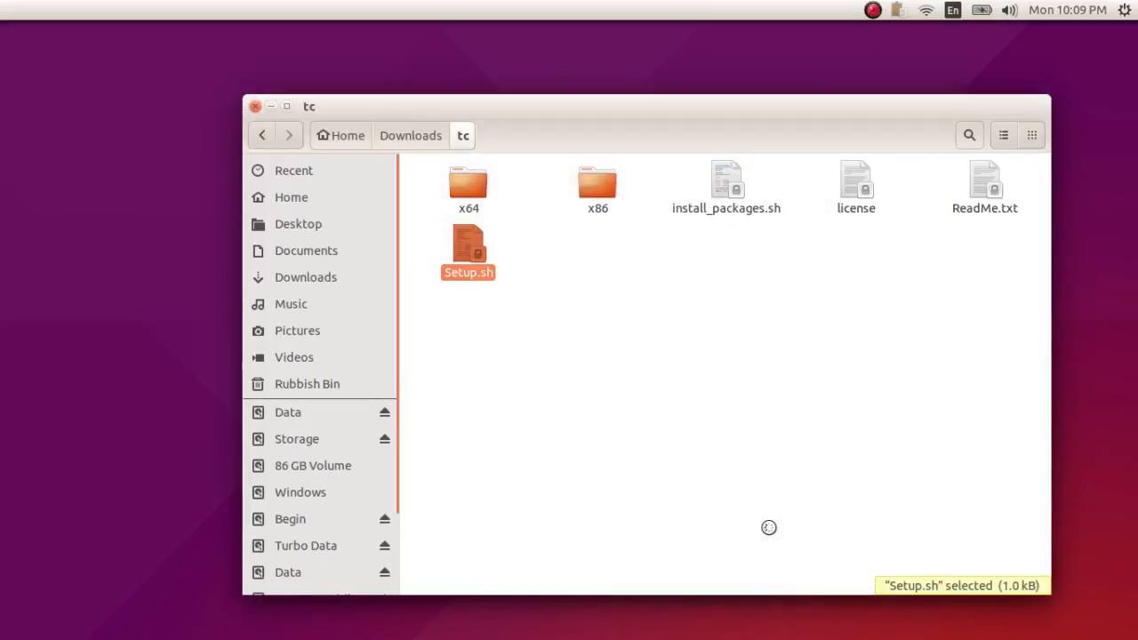
Step: Read through the whole Setup.sh script in gedit, moving the window aside, and close gedit
{"action": "scroll", "coordinate": [467, 264], "scroll_direction": "down", "scroll_amount": 5}
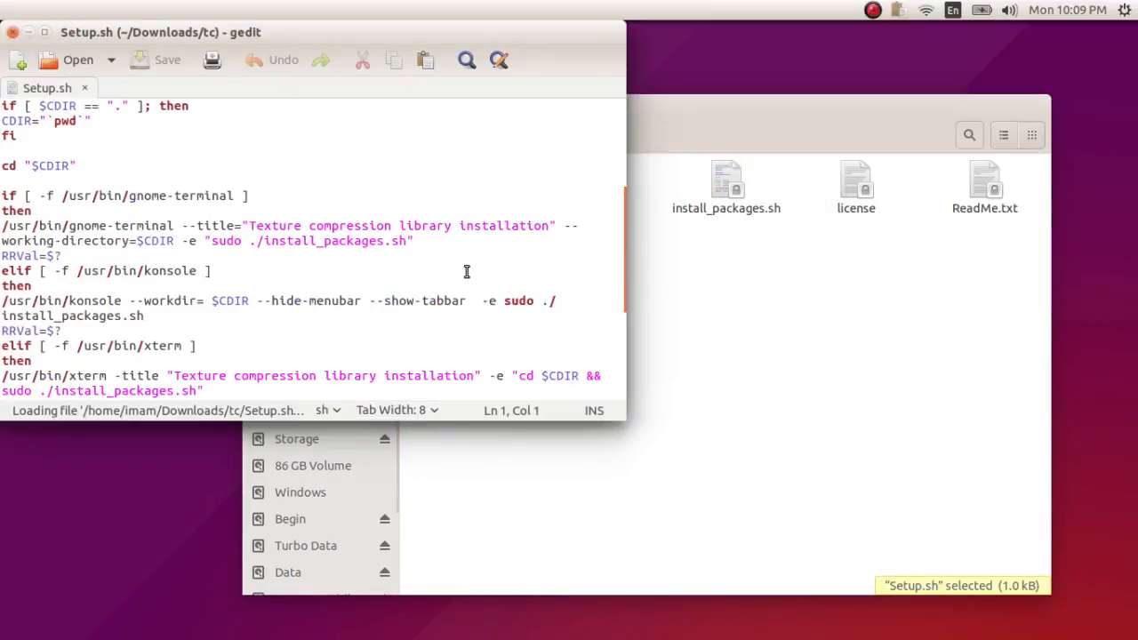
{"action": "scroll", "coordinate": [467, 272], "scroll_direction": "down", "scroll_amount": 5}
{"action": "scroll", "coordinate": [466, 272], "scroll_direction": "up", "scroll_amount": 10}
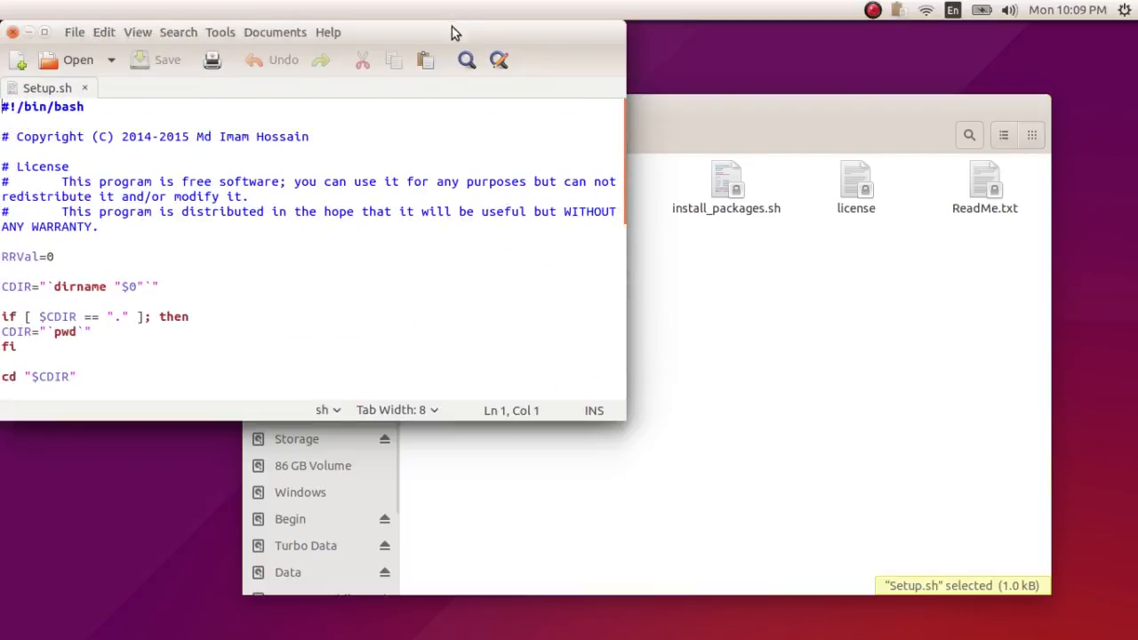
{"action": "left_click_drag", "start_coordinate": [451, 32], "coordinate": [951, 193]}
{"action": "scroll", "coordinate": [803, 407], "scroll_direction": "down", "scroll_amount": 4}
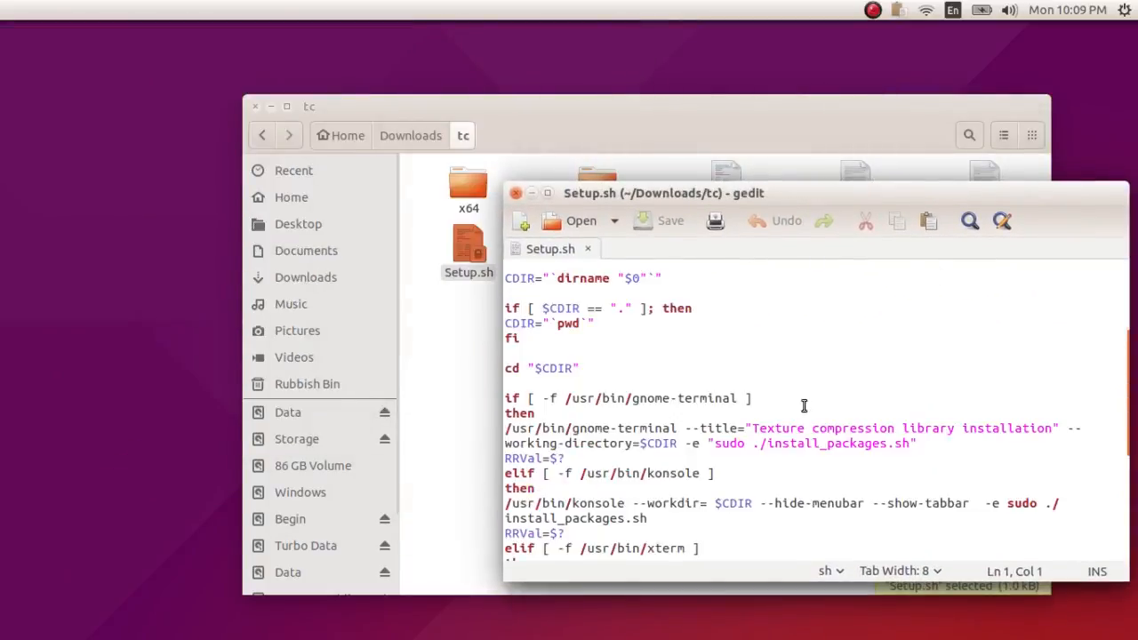
{"action": "scroll", "coordinate": [668, 396], "scroll_direction": "down", "scroll_amount": 6}
{"action": "scroll", "coordinate": [663, 399], "scroll_direction": "up", "scroll_amount": 10}
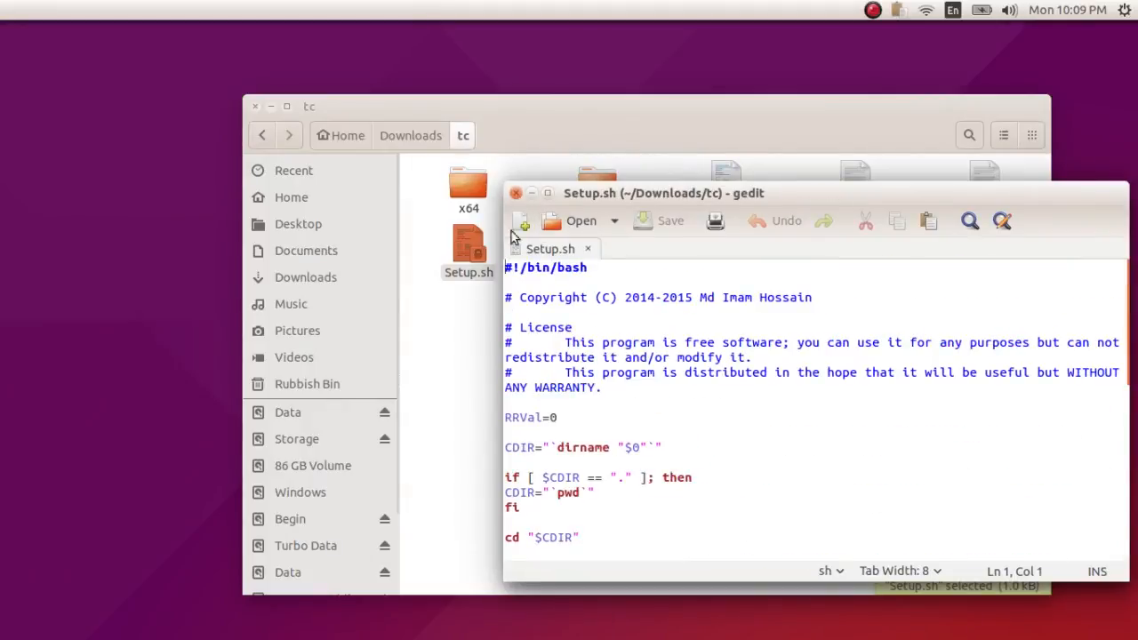
{"action": "left_click", "coordinate": [516, 193]}
Step: Open Setup.sh from the tc folder, choose to display its contents, and close the text editor
{"action": "right_click", "coordinate": [481, 278]}
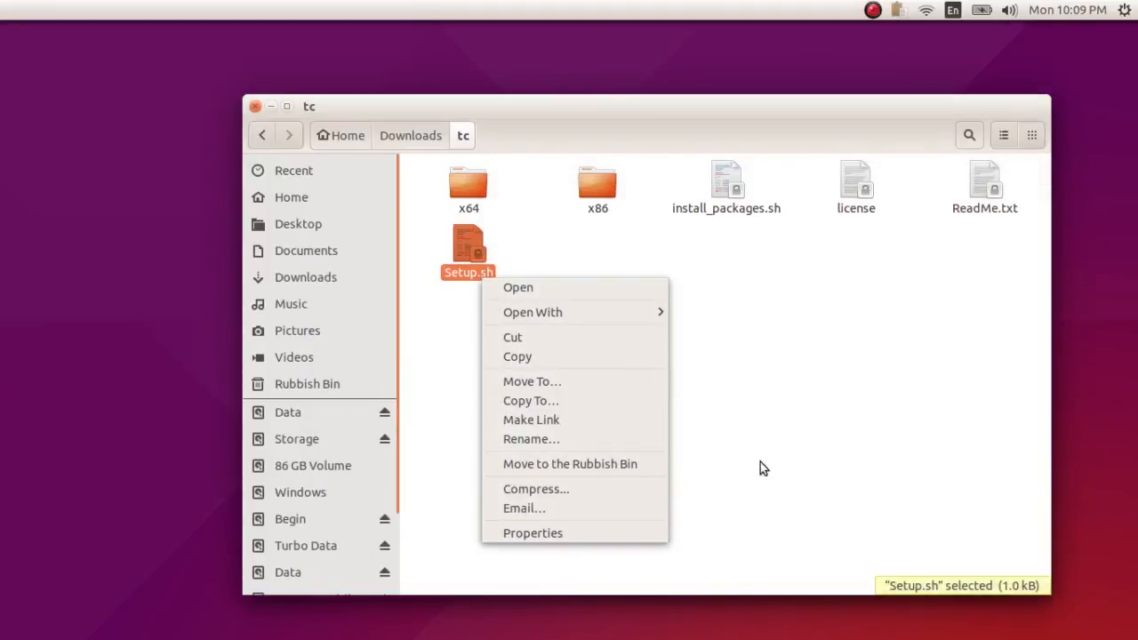
{"action": "left_click", "coordinate": [474, 276]}
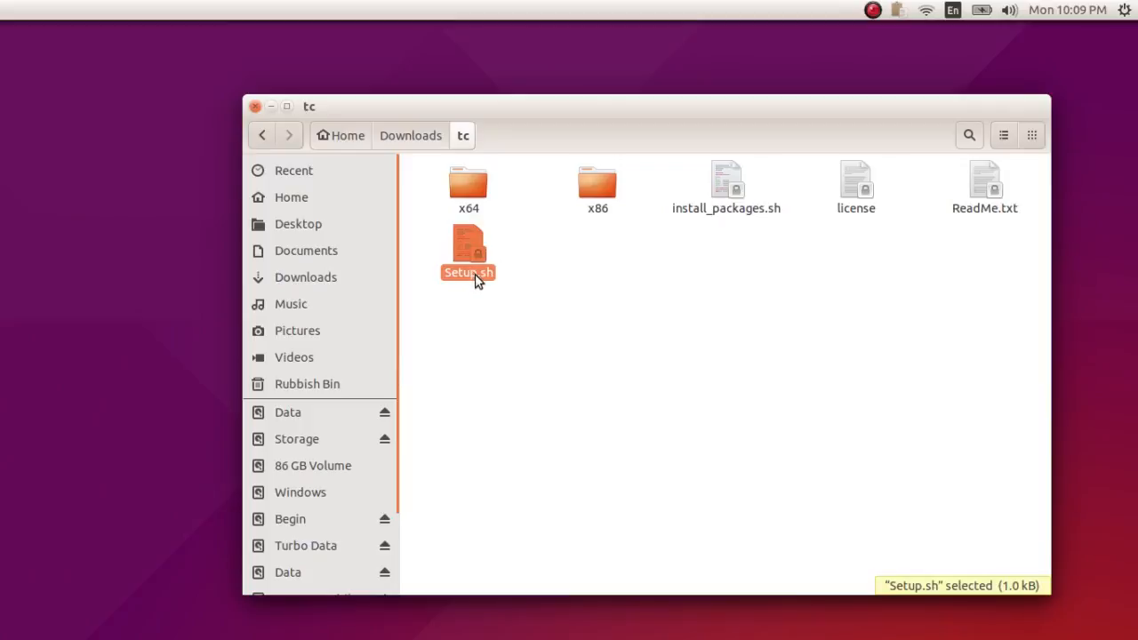
{"action": "double_click", "coordinate": [478, 276]}
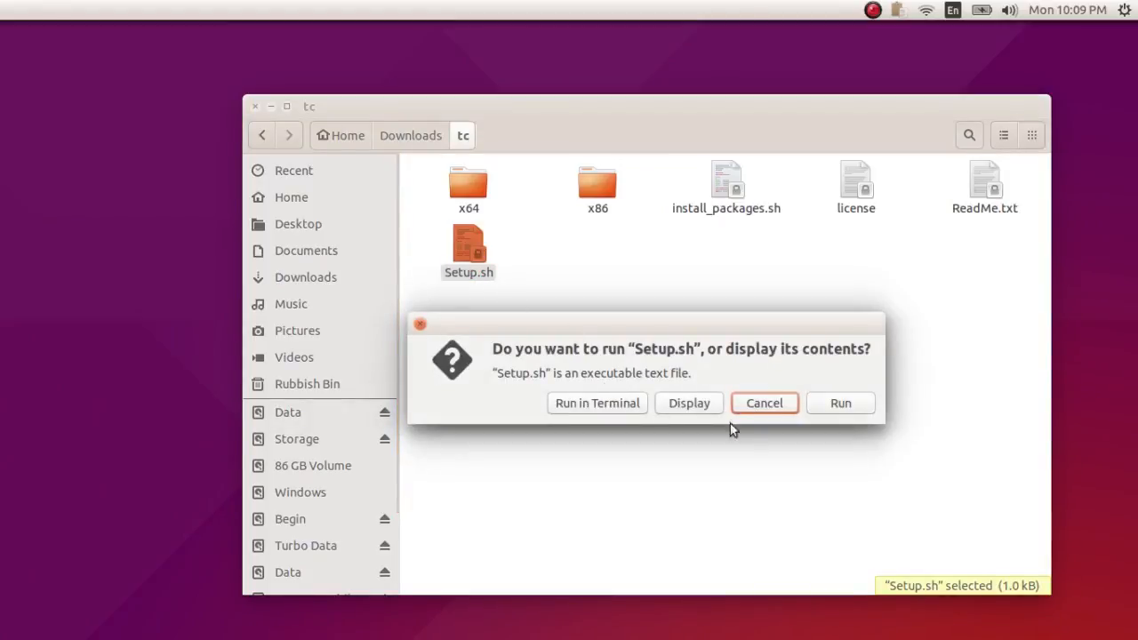
{"action": "left_click_drag", "start_coordinate": [503, 352], "coordinate": [875, 354]}
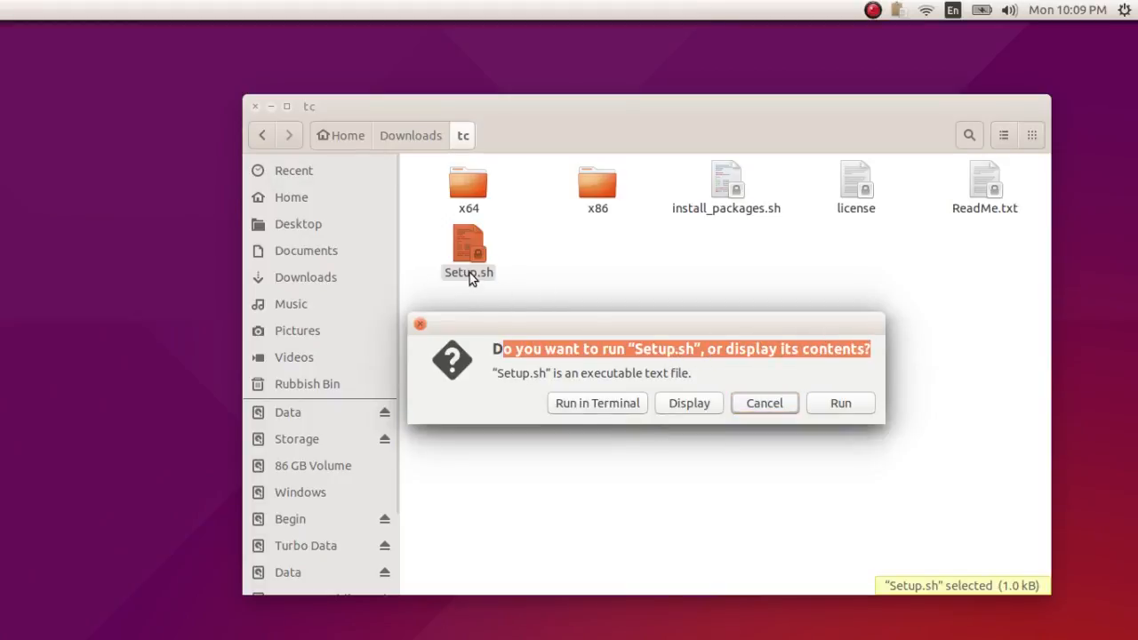
{"action": "left_click", "coordinate": [671, 405]}
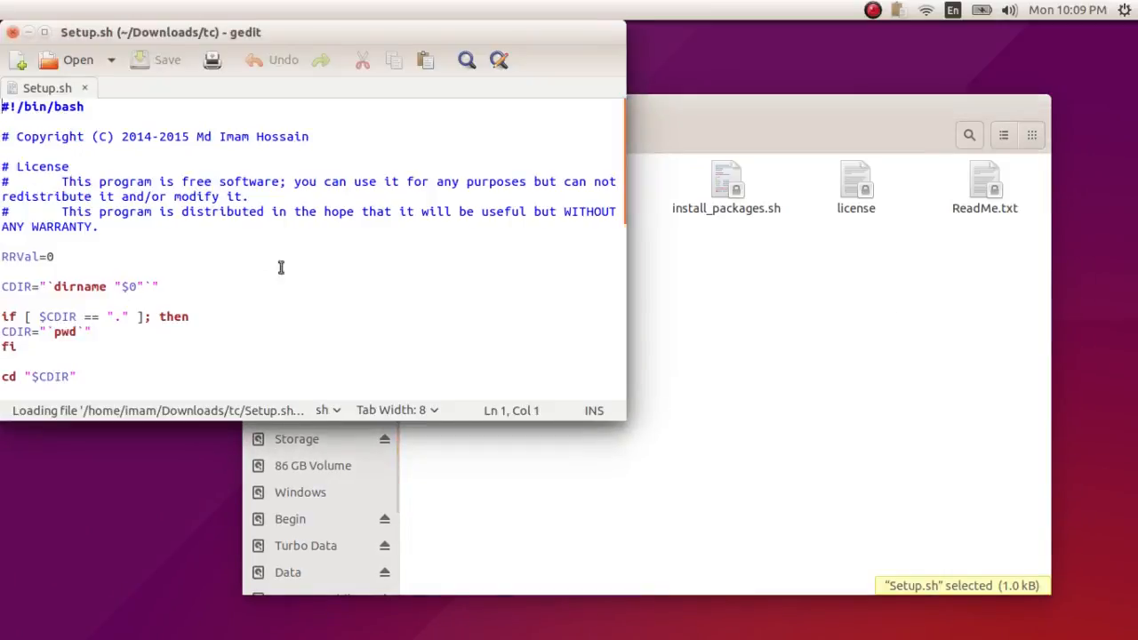
{"action": "left_click", "coordinate": [12, 32]}
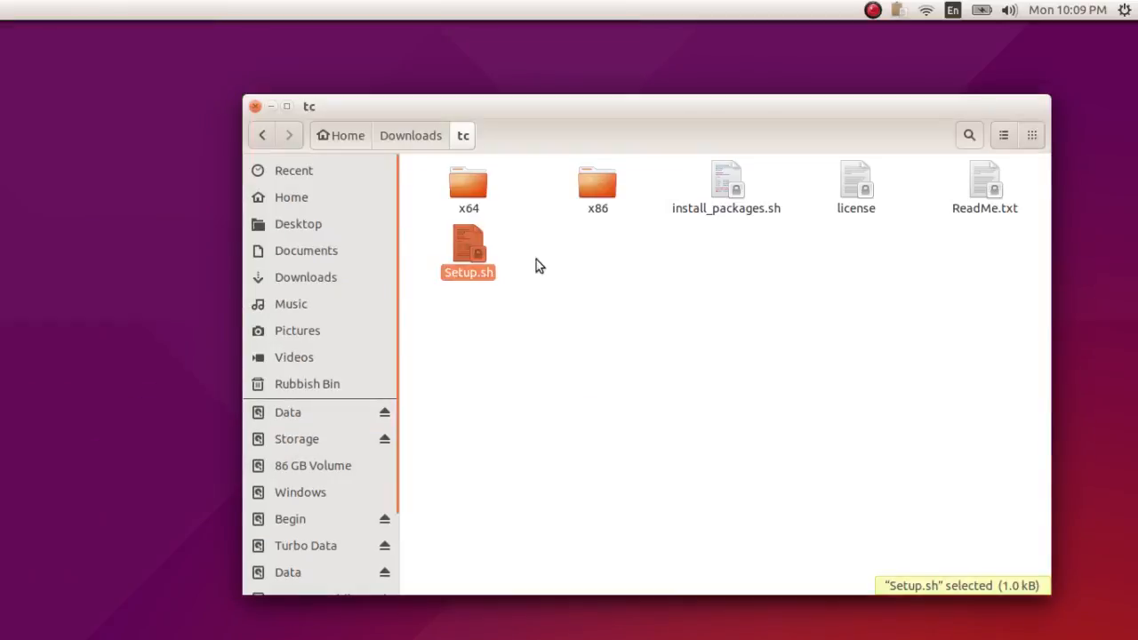
Step: Run Setup.sh directly and close the terminal window without entering the password
{"action": "double_click", "coordinate": [457, 247]}
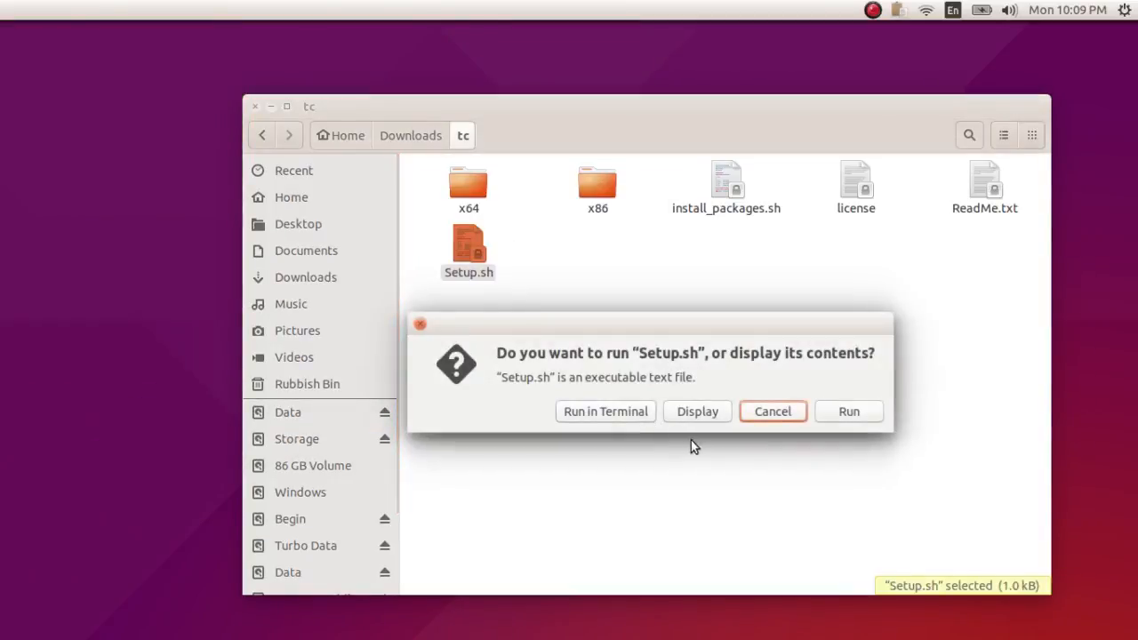
{"action": "left_click", "coordinate": [825, 416]}
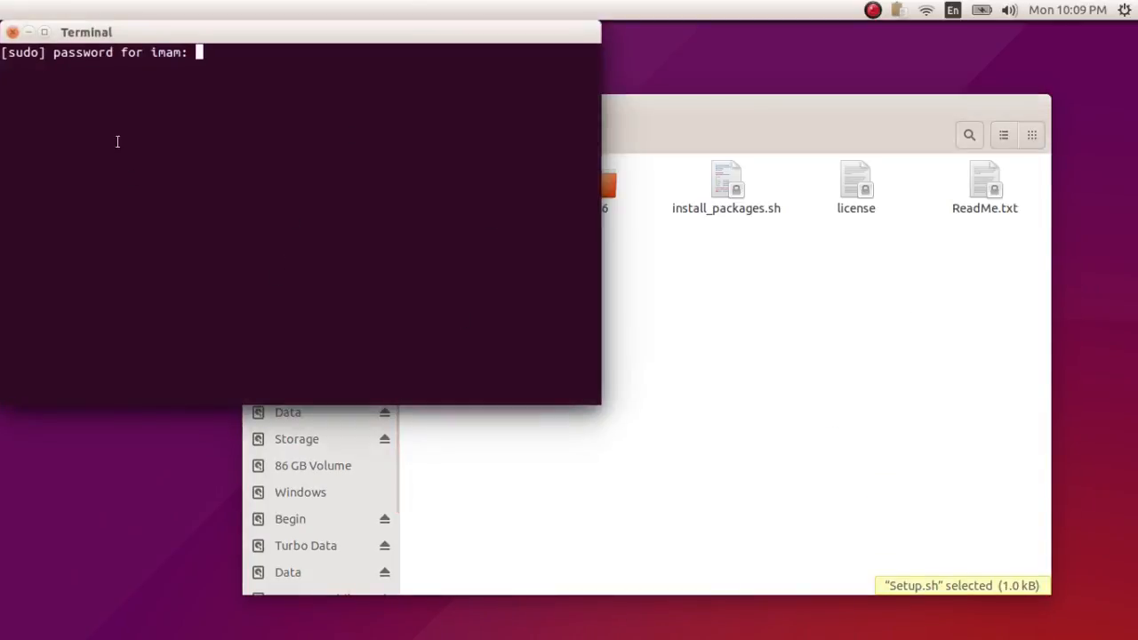
{"action": "left_click", "coordinate": [13, 32]}
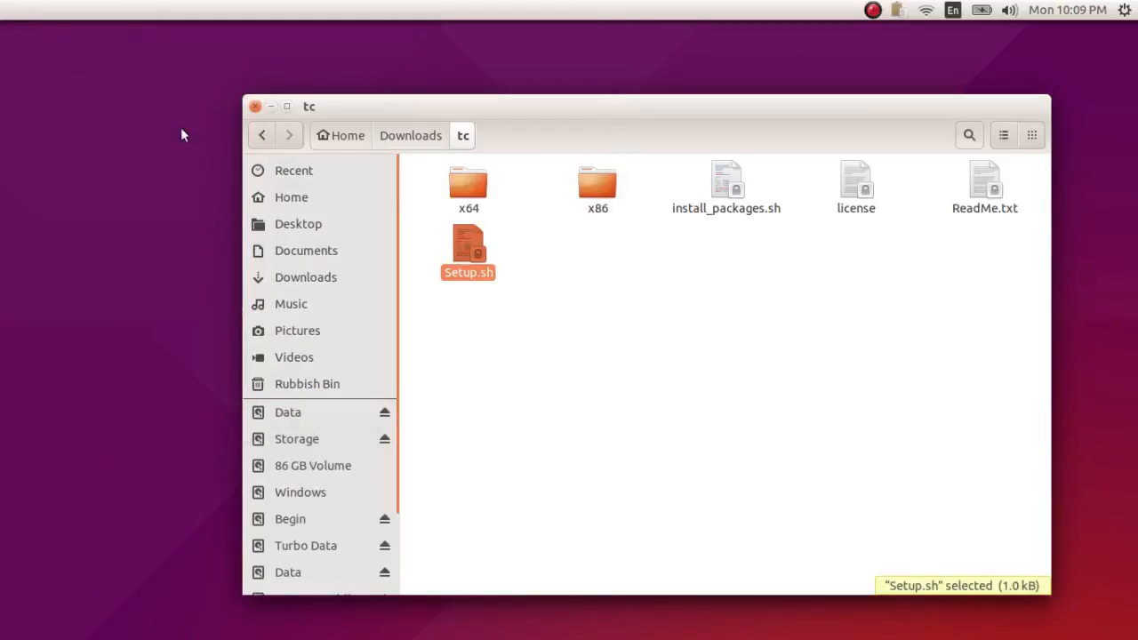
Step: Open Setup.sh again with the Run in Terminal option, and leave the file deselected in the tc folder
{"action": "double_click", "coordinate": [475, 237]}
{"action": "left_click", "coordinate": [587, 414]}
{"action": "left_click", "coordinate": [569, 302]}
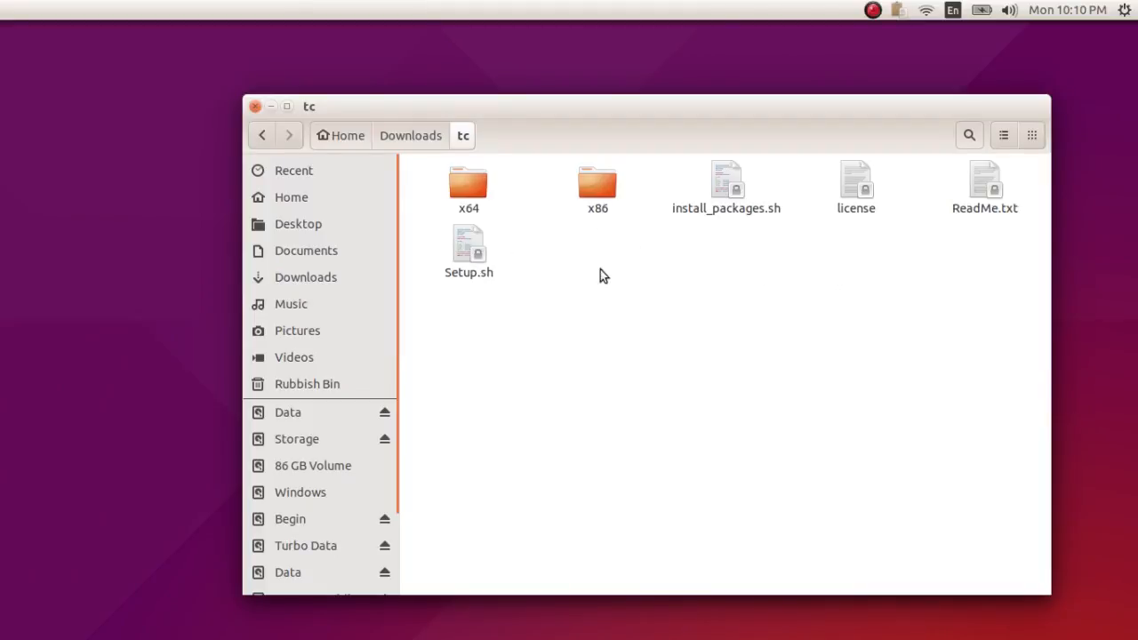
{"action": "right_click", "coordinate": [458, 255]}
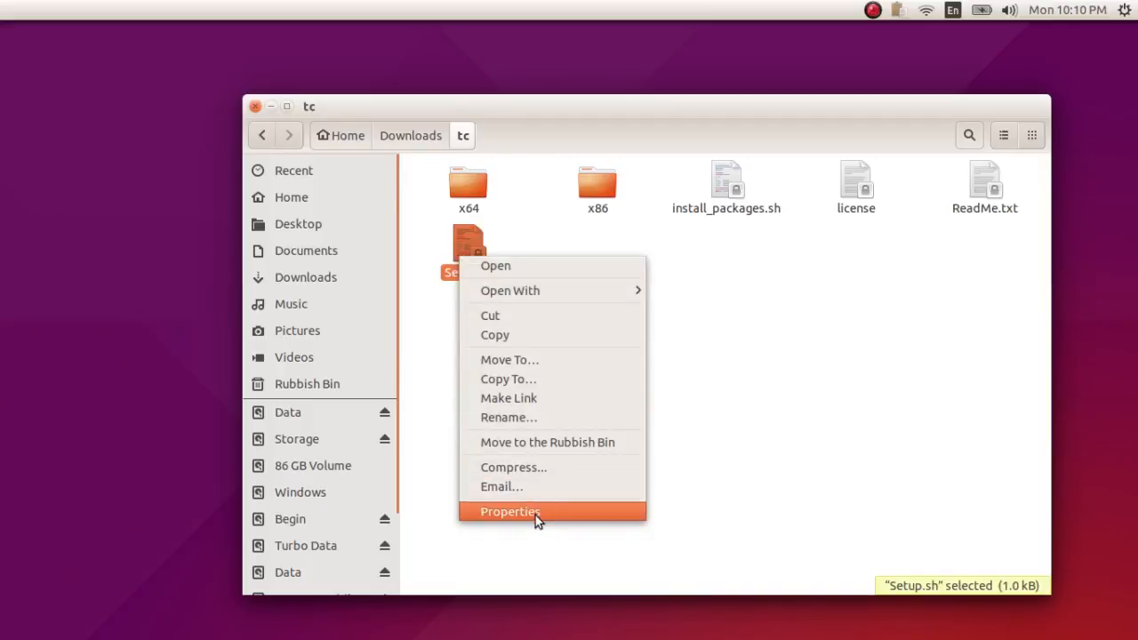
{"action": "left_click", "coordinate": [724, 421]}
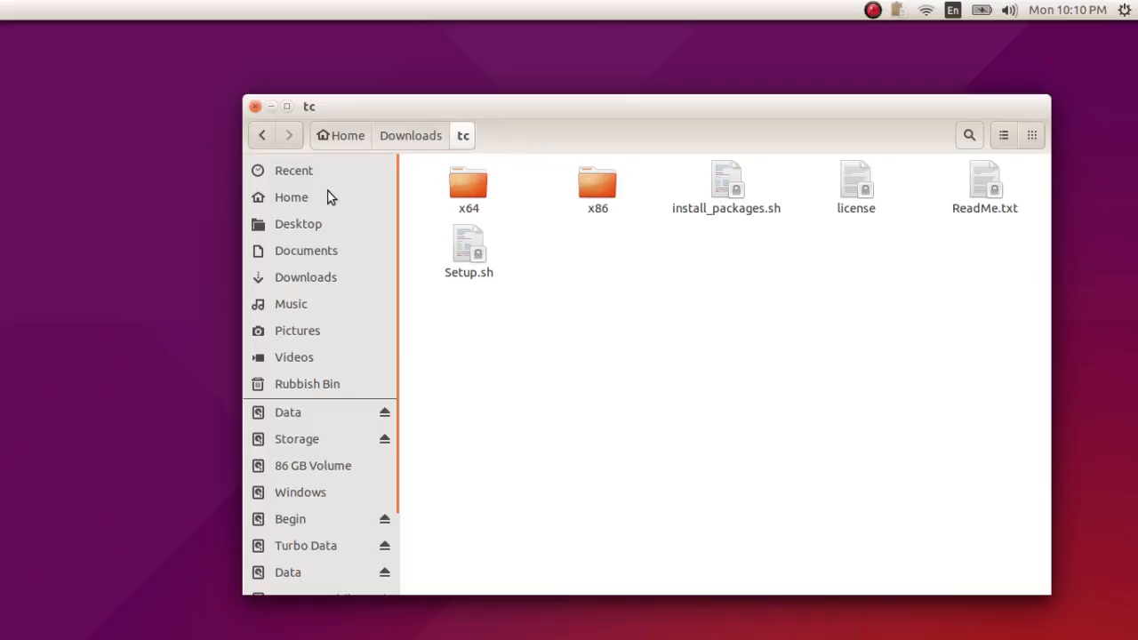
Step: Open the file manager's preferences and check the choices for viewing new folders, keeping Icon View
{"action": "mouse_move", "coordinate": [333, 108]}
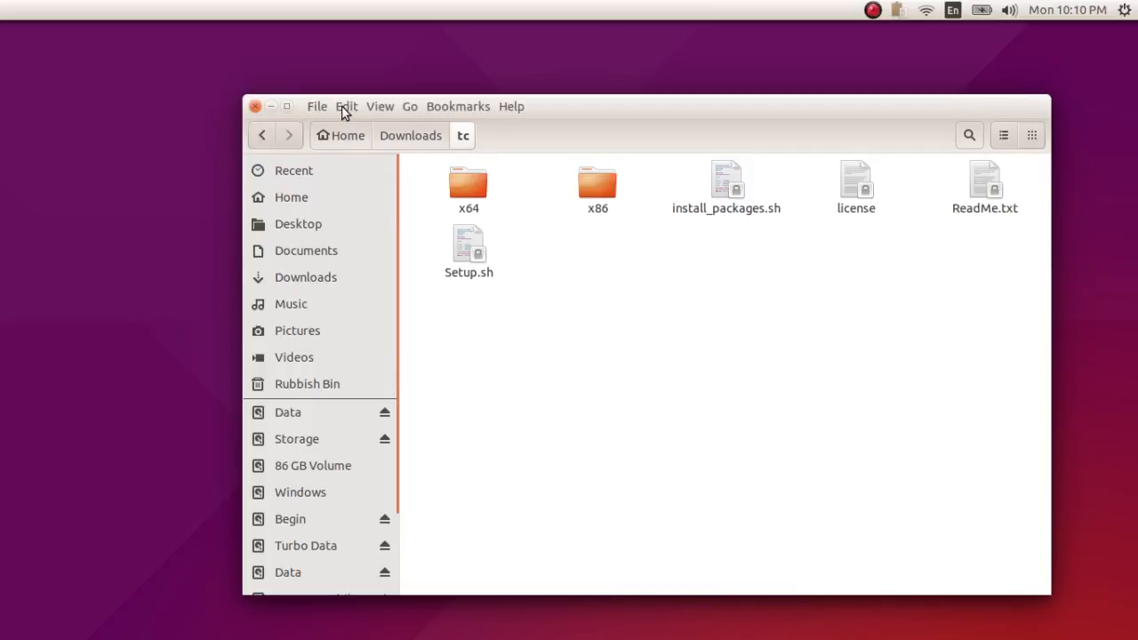
{"action": "left_click", "coordinate": [346, 107]}
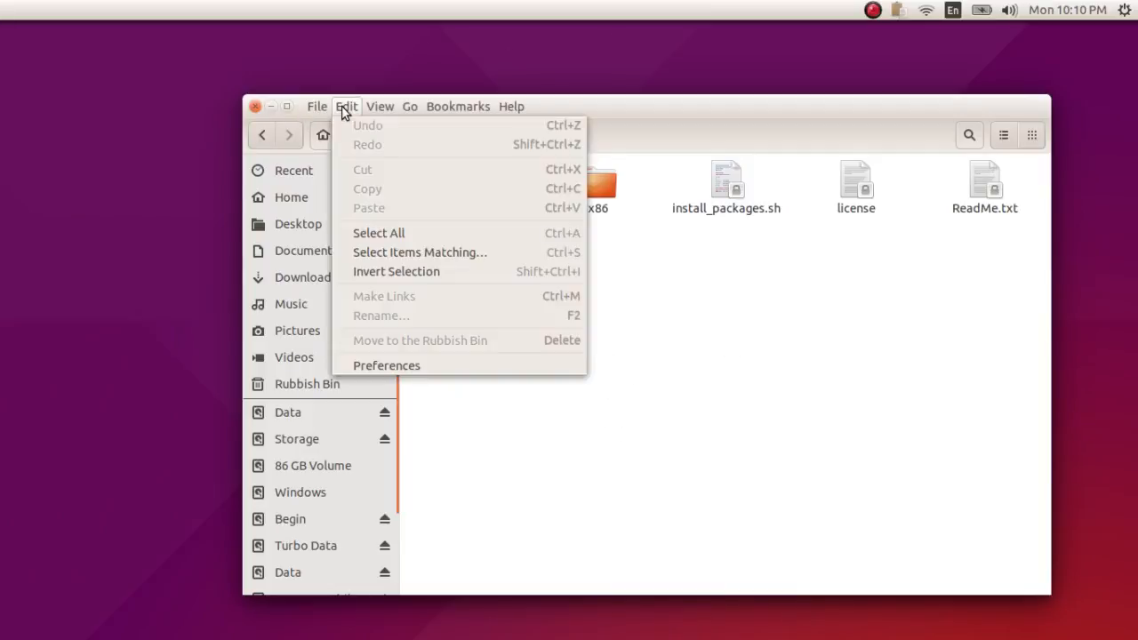
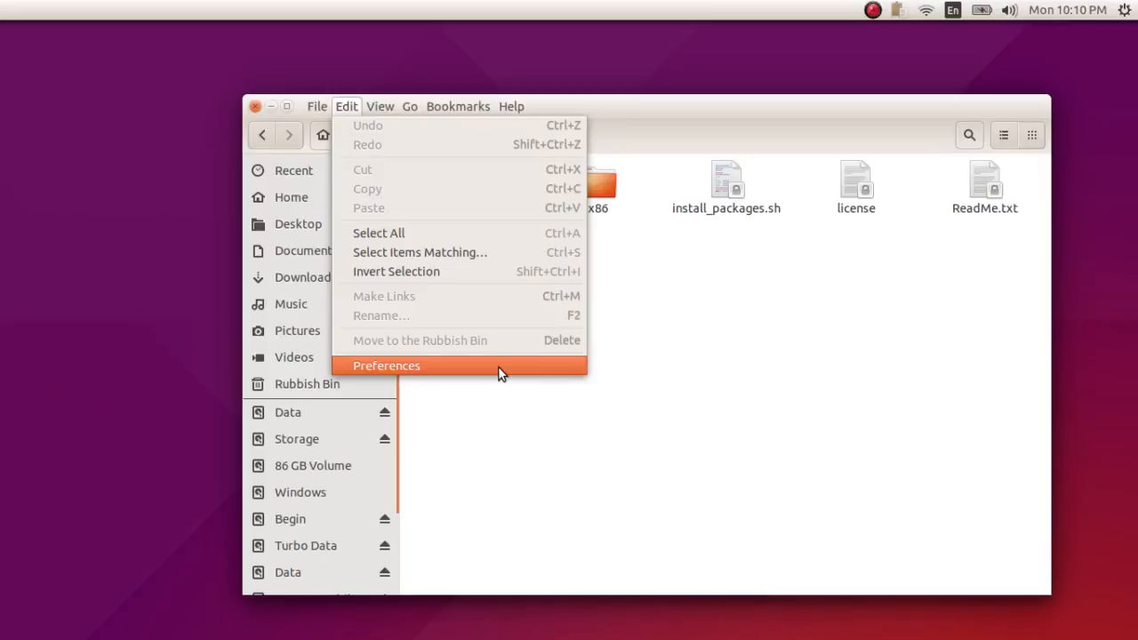
{"action": "left_click", "coordinate": [498, 367]}
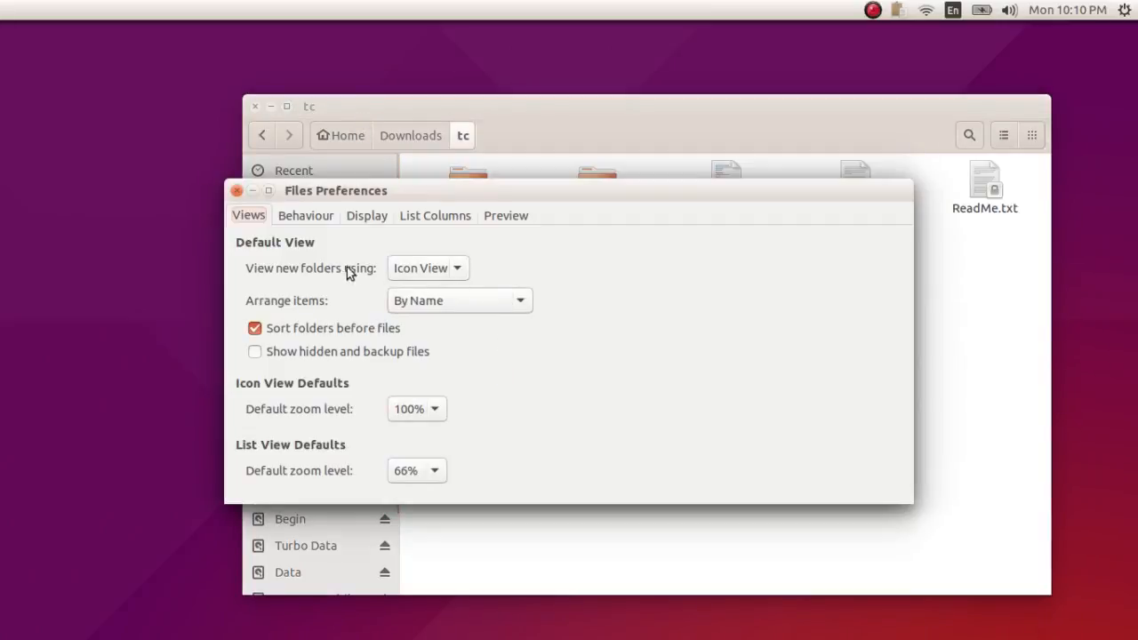
{"action": "left_click", "coordinate": [463, 273]}
{"action": "left_click", "coordinate": [578, 272]}
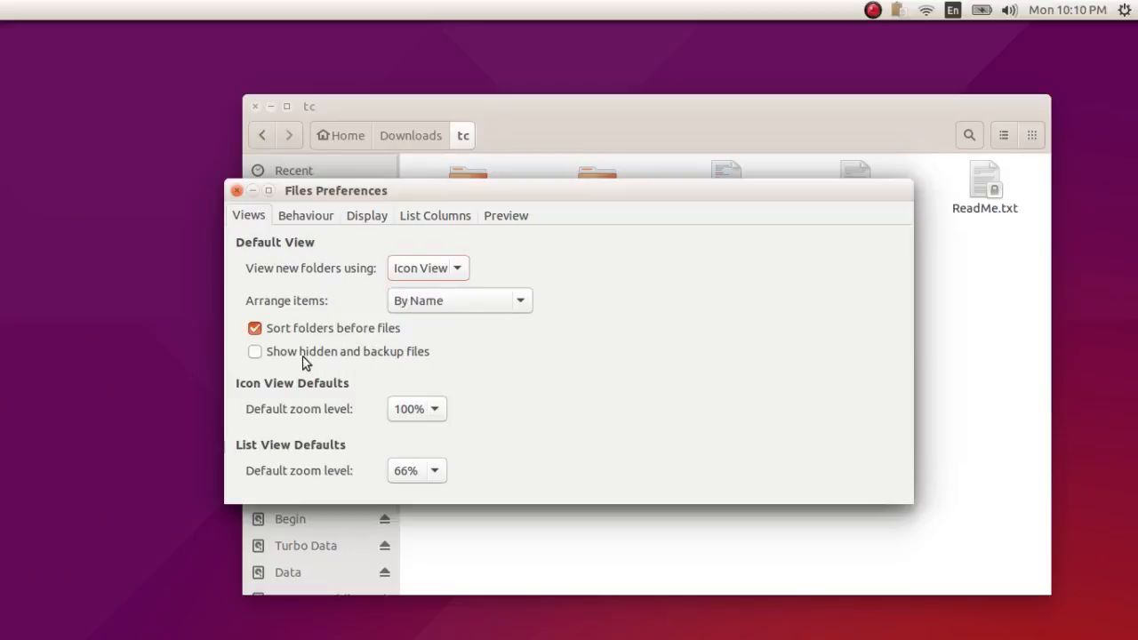
{"action": "left_click_drag", "start_coordinate": [504, 190], "coordinate": [519, 244]}
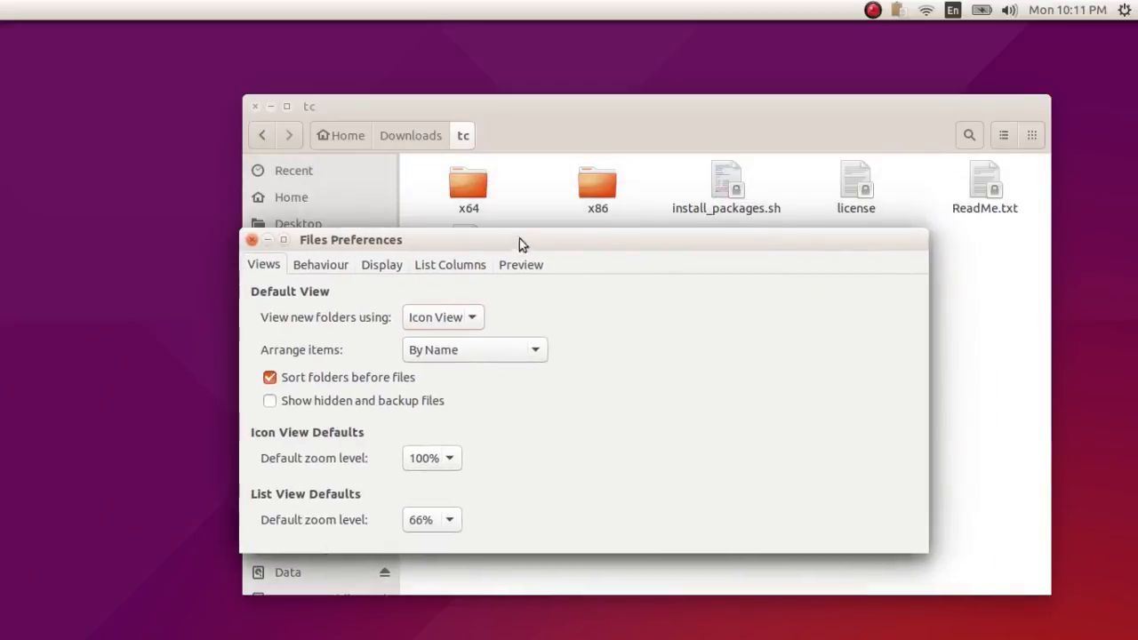
Step: Set the file manager's opening behaviour to "Single click to open items" and return to the tc folder window
{"action": "left_click", "coordinate": [330, 271]}
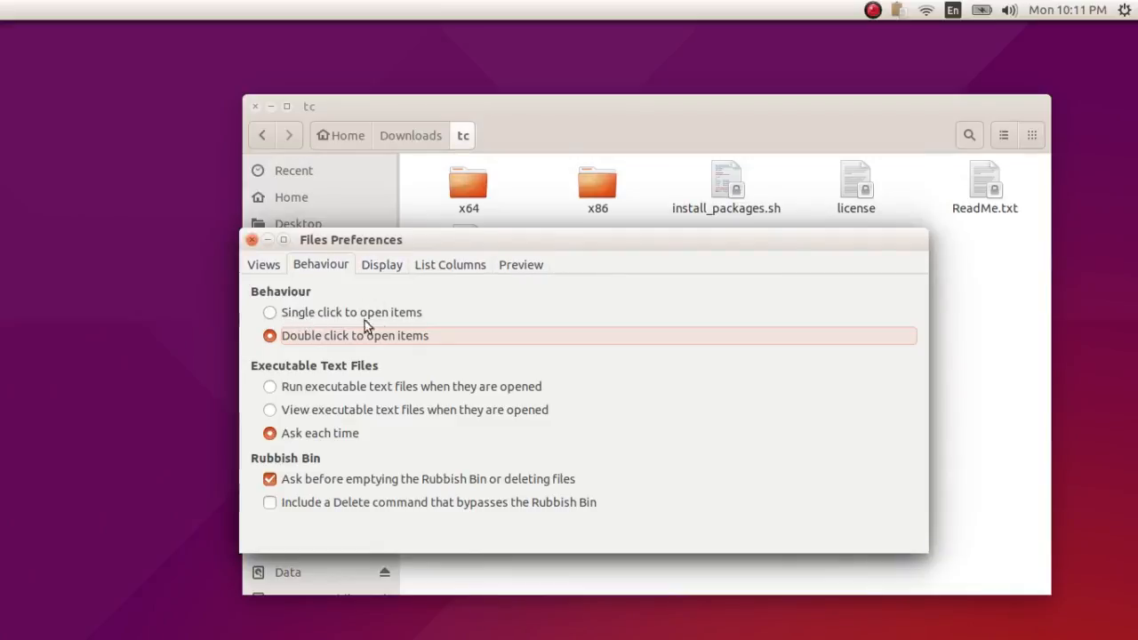
{"action": "left_click_drag", "start_coordinate": [636, 248], "coordinate": [381, 339]}
{"action": "left_click", "coordinate": [199, 396]}
{"action": "left_click", "coordinate": [779, 285]}
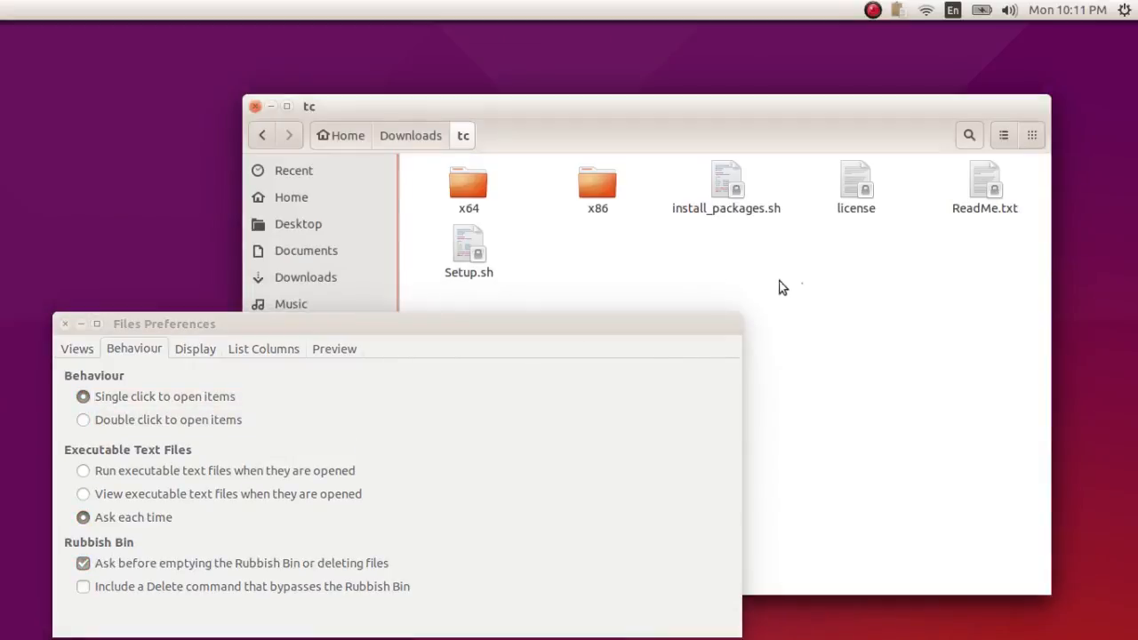
Step: Test the opening behaviour by browsing x86, the Home folder, Videos and Downloads, and return to the tc folder
{"action": "left_click", "coordinate": [596, 185]}
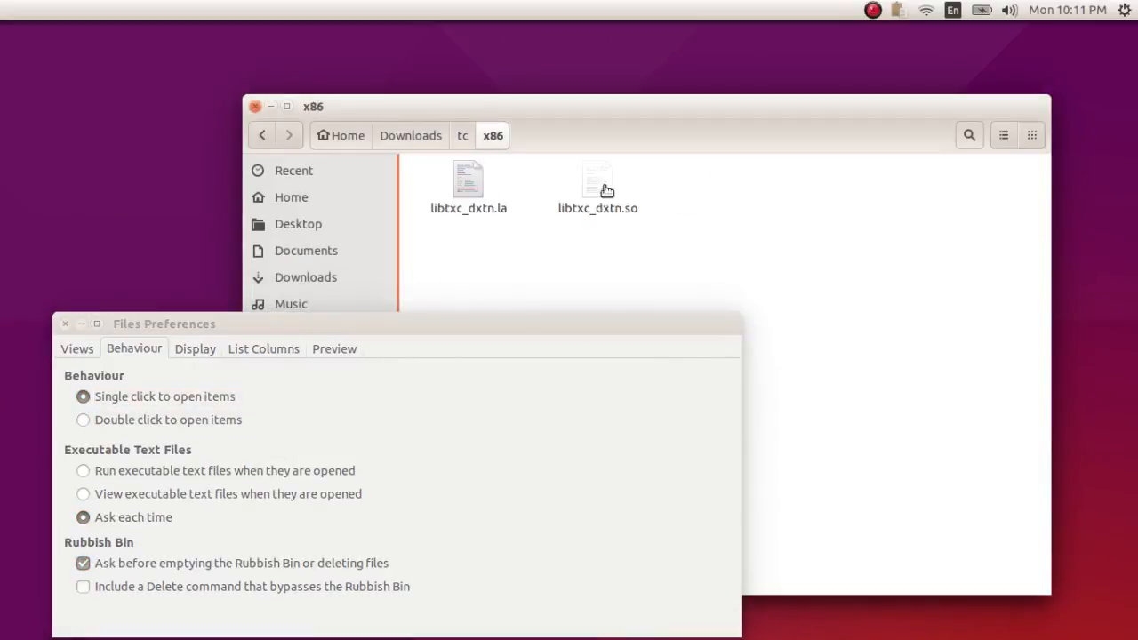
{"action": "left_click", "coordinate": [460, 137]}
{"action": "left_click", "coordinate": [440, 134]}
{"action": "left_click", "coordinate": [360, 139]}
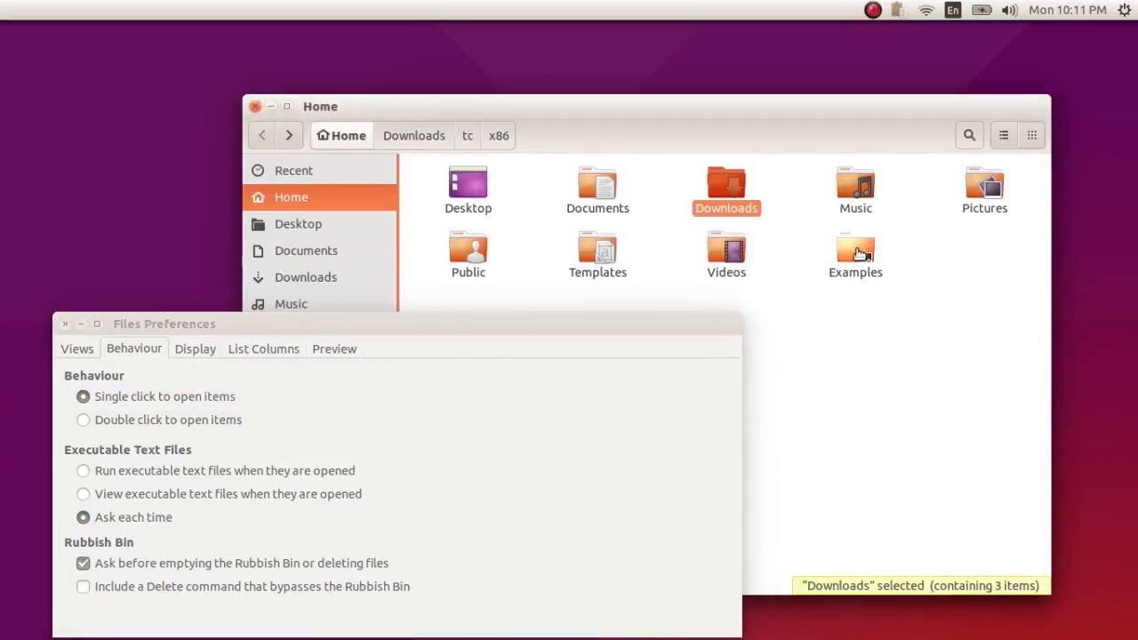
{"action": "left_click", "coordinate": [726, 253]}
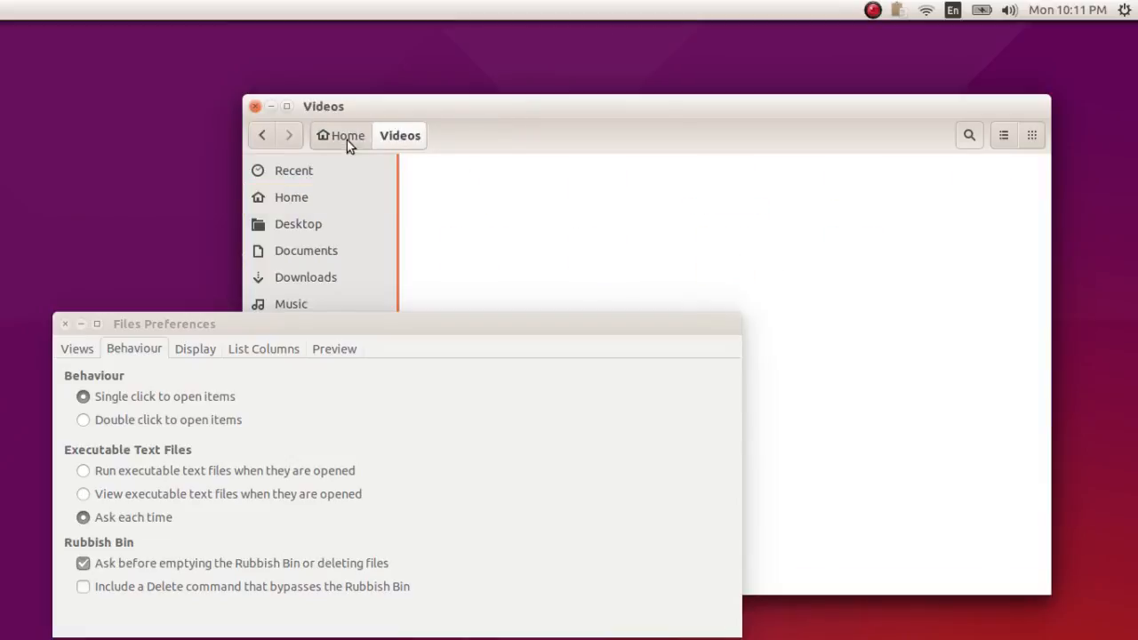
{"action": "left_click", "coordinate": [347, 139]}
{"action": "left_click", "coordinate": [727, 189]}
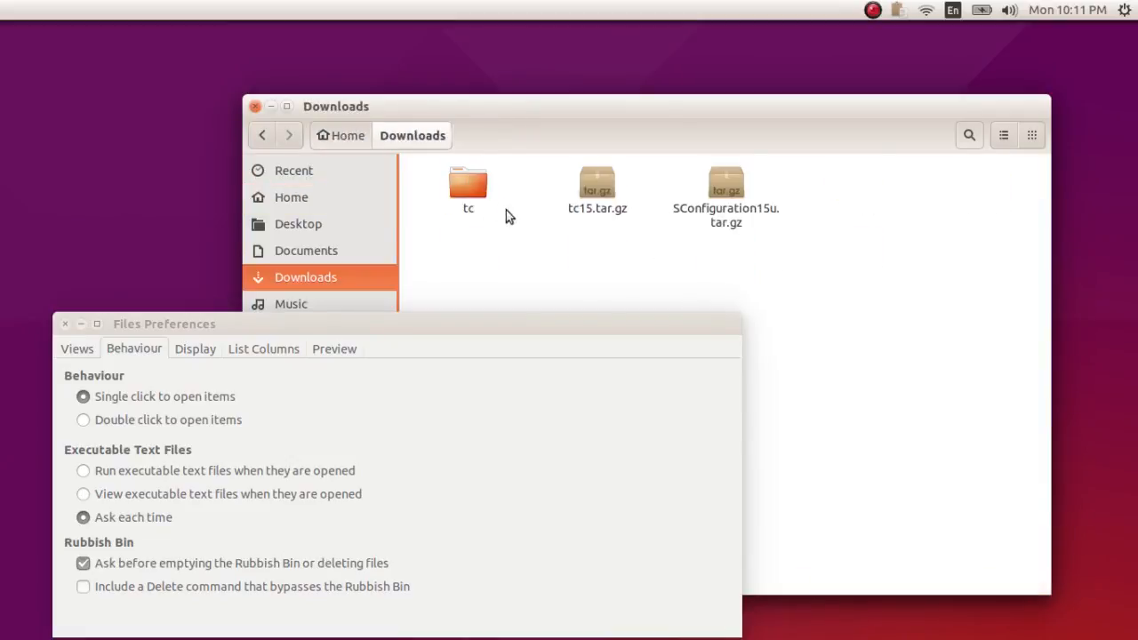
{"action": "left_click", "coordinate": [468, 185]}
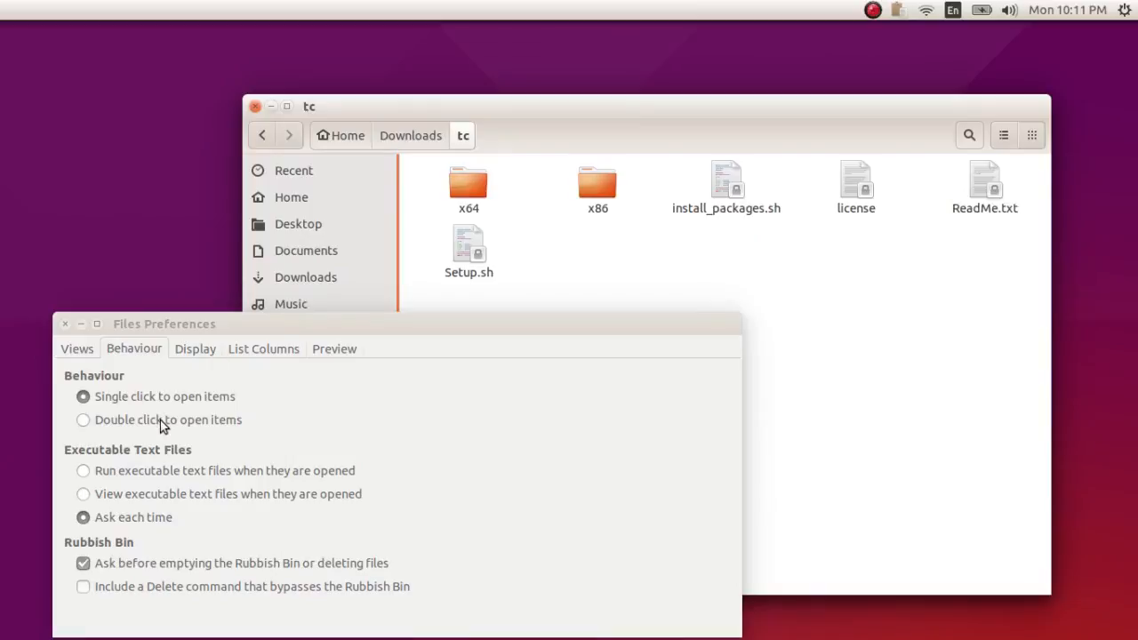
Step: Restore "Double click to open items" and set executable text files to be viewed when they are opened
{"action": "left_click", "coordinate": [160, 420]}
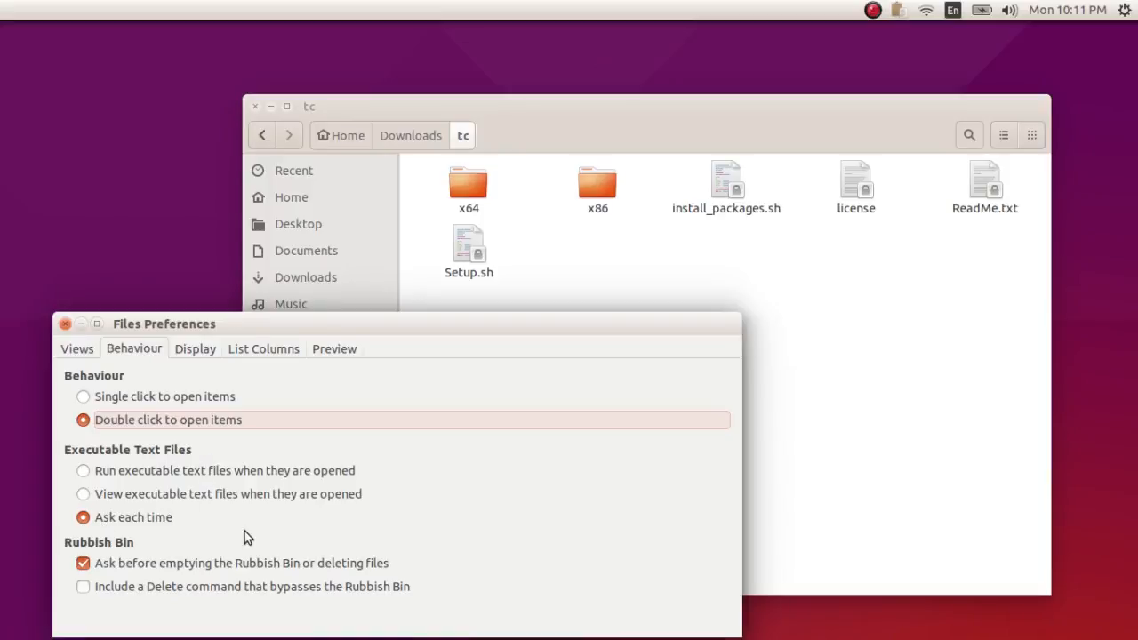
{"action": "left_click", "coordinate": [177, 496]}
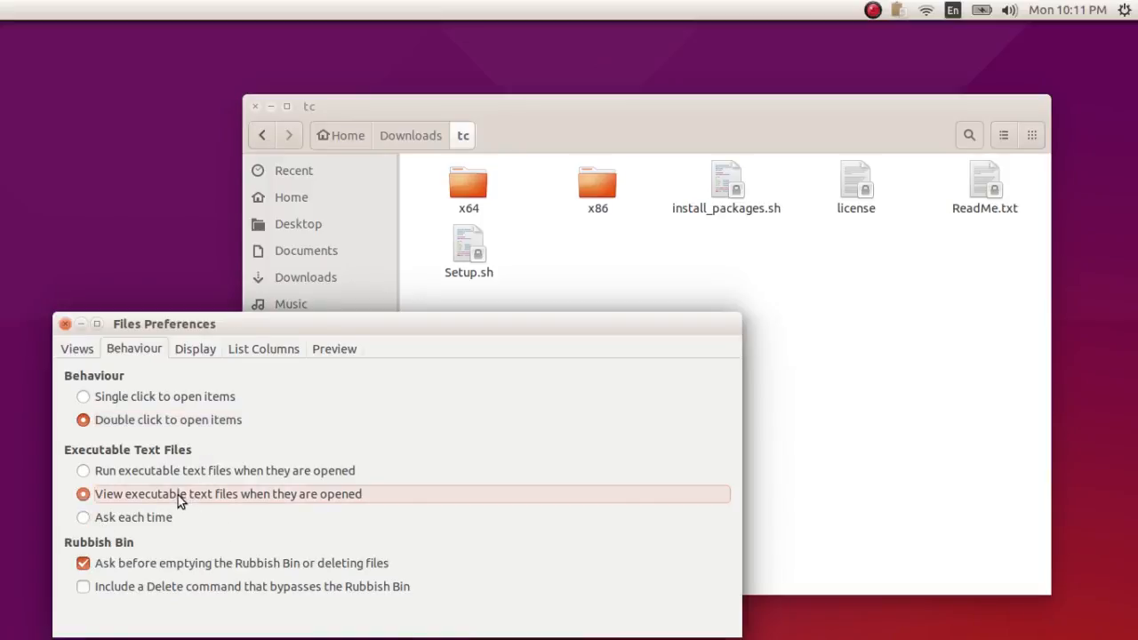
Step: Open Setup.sh to test the executable text file setting, and close gedit
{"action": "left_click", "coordinate": [466, 247]}
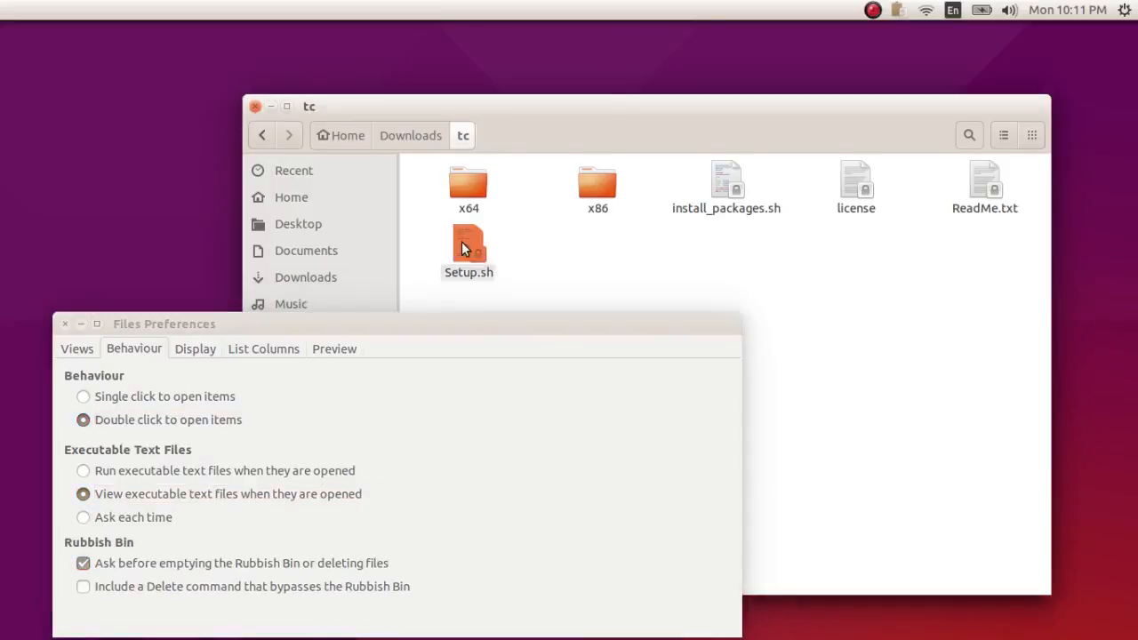
{"action": "right_click", "coordinate": [464, 244]}
{"action": "left_click", "coordinate": [735, 256]}
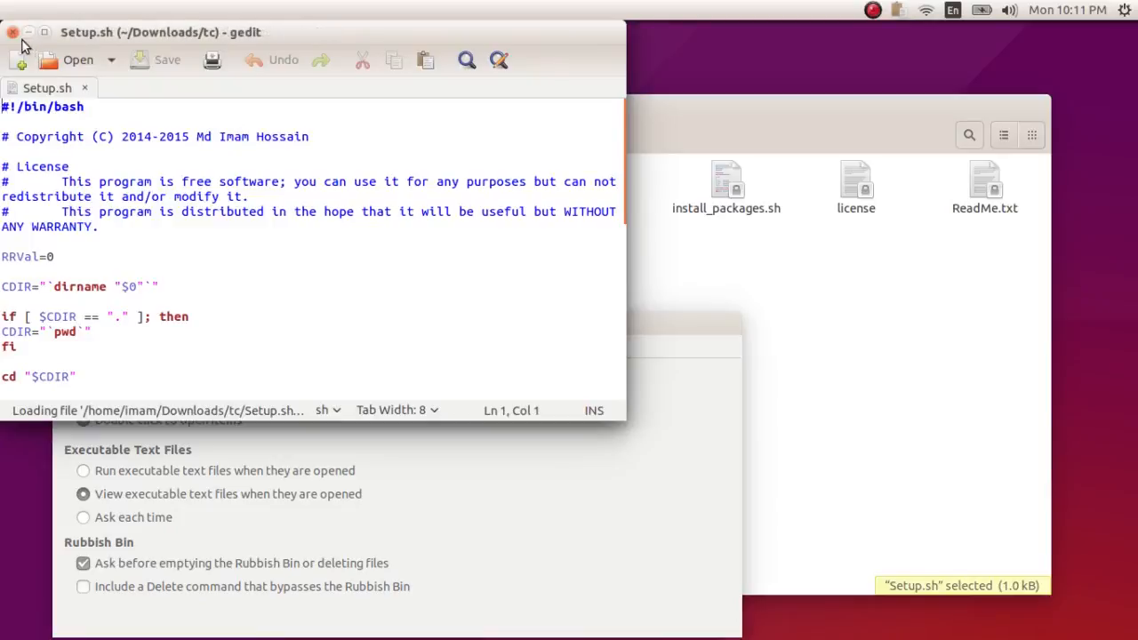
{"action": "key", "text": "ctrl+q"}
Step: Set executable text files to run when they are opened, open Setup.sh to test it, and close the terminal
{"action": "left_click", "coordinate": [187, 471]}
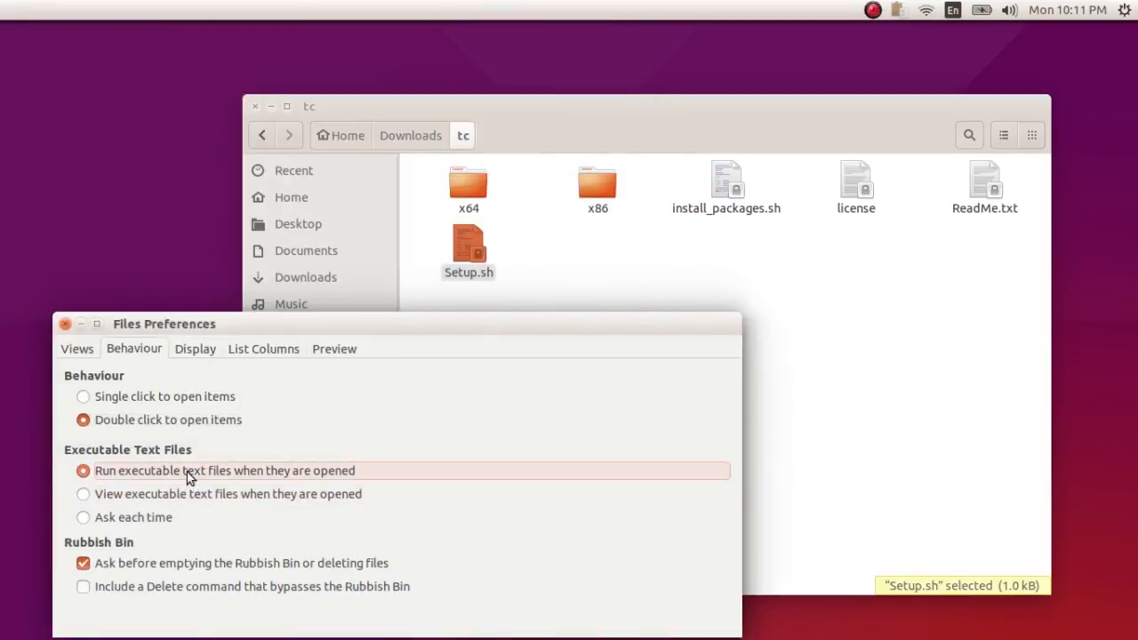
{"action": "left_click", "coordinate": [464, 250]}
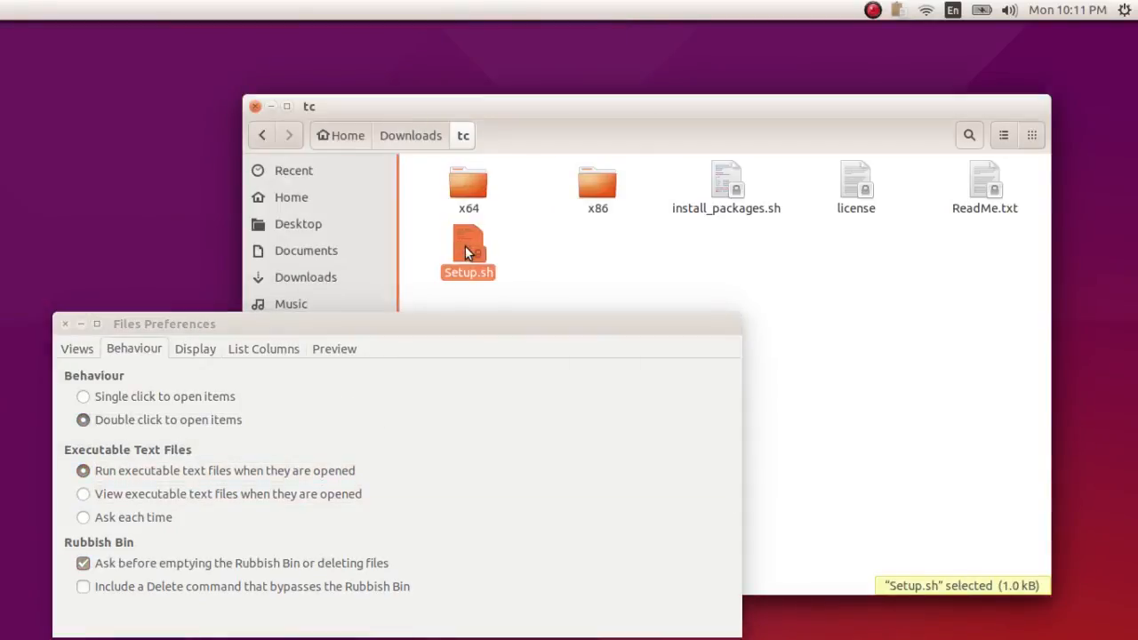
{"action": "double_click", "coordinate": [464, 249]}
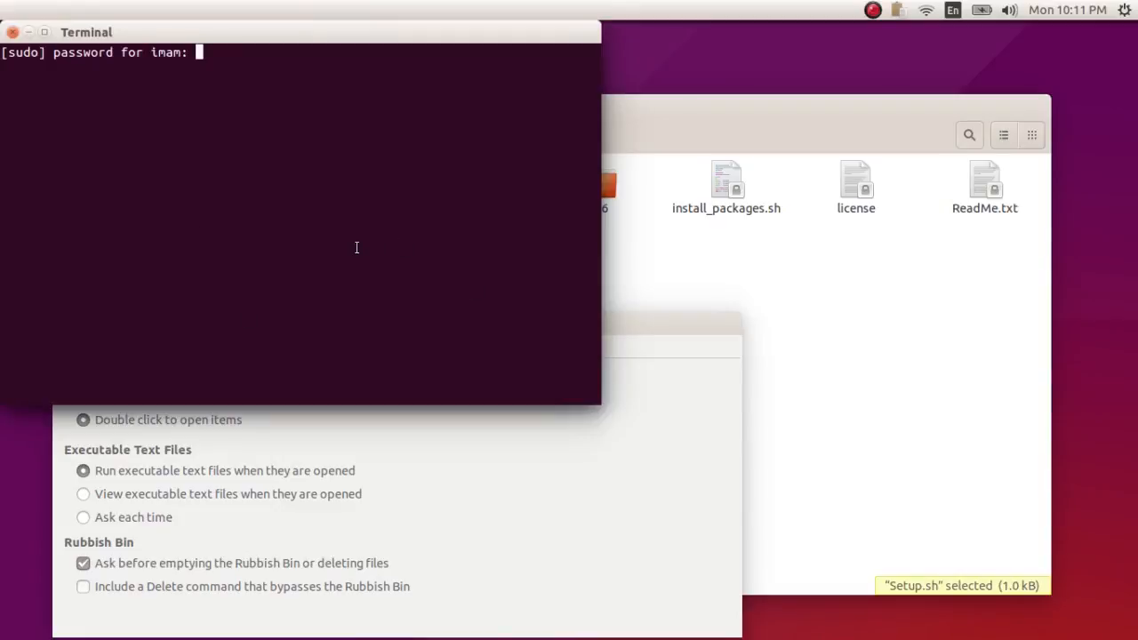
{"action": "left_click", "coordinate": [13, 32]}
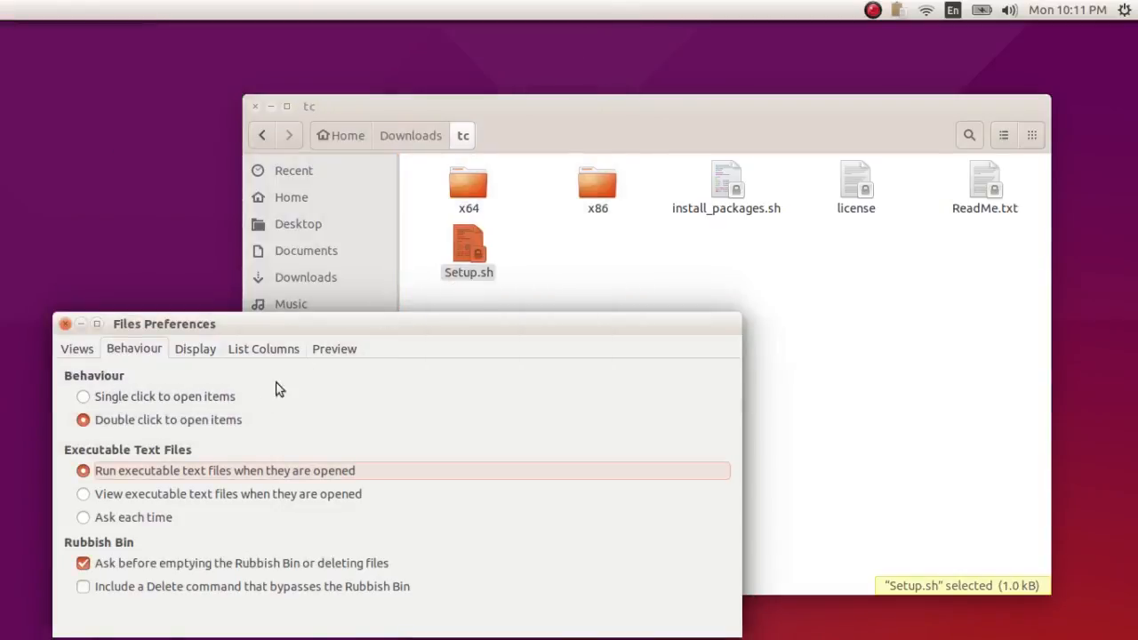
Step: Set executable text files to "Ask each time", open Setup.sh to test it, and cancel the run-or-display prompt
{"action": "left_click", "coordinate": [133, 518]}
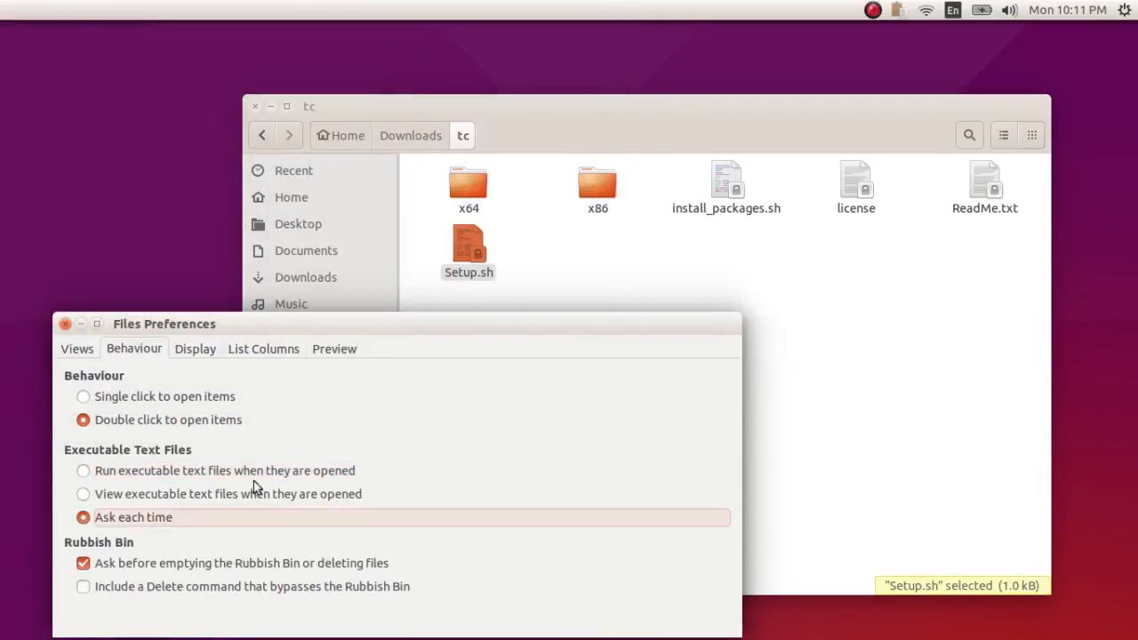
{"action": "double_click", "coordinate": [468, 245]}
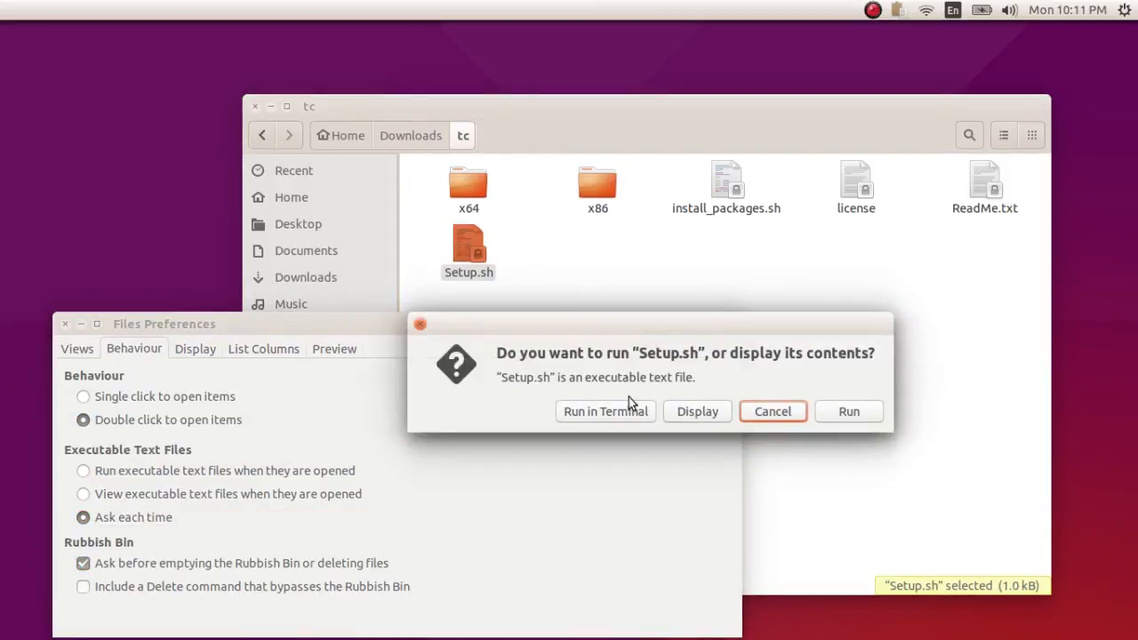
{"action": "left_click", "coordinate": [772, 412]}
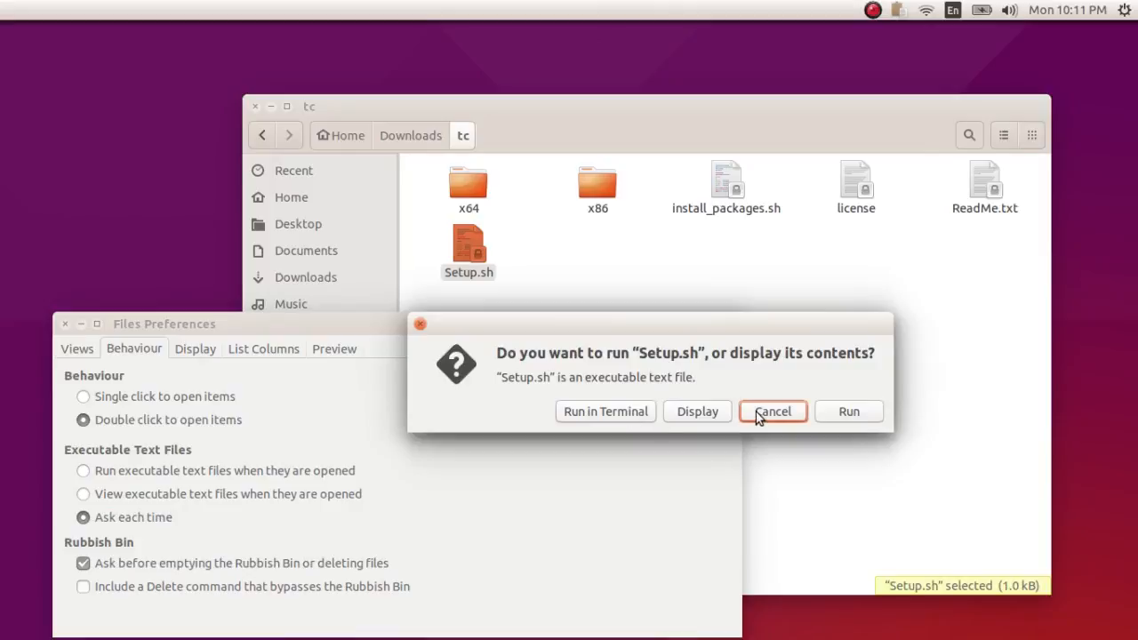
Step: Disallow executing Setup.sh as a program in its permissions, and close its properties
{"action": "right_click", "coordinate": [468, 258]}
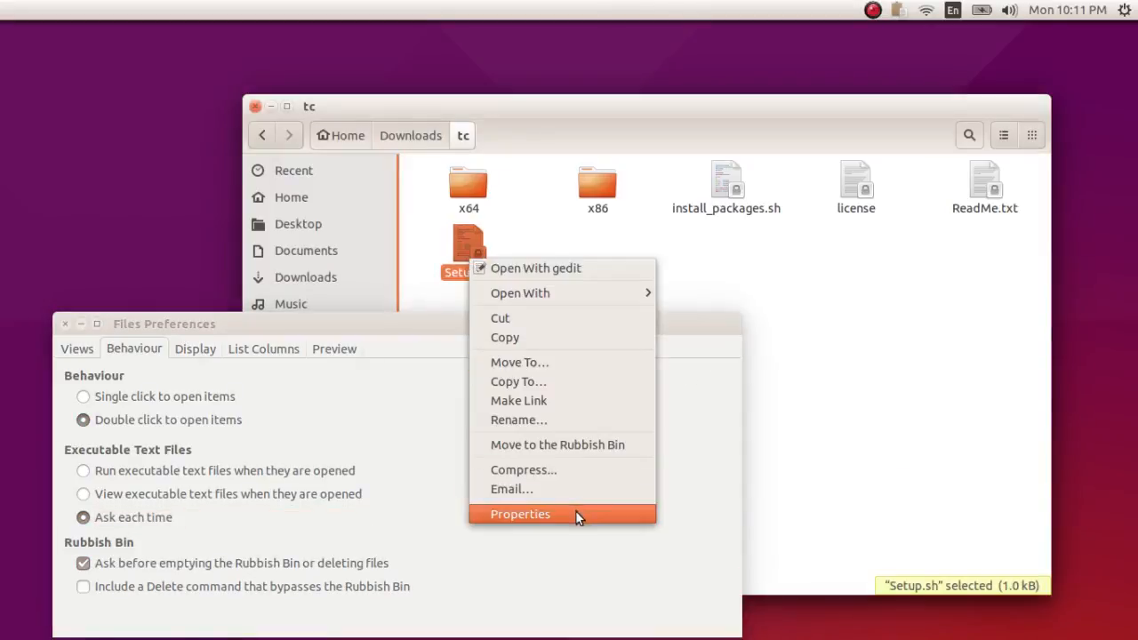
{"action": "left_click", "coordinate": [575, 511]}
{"action": "left_click", "coordinate": [443, 173]}
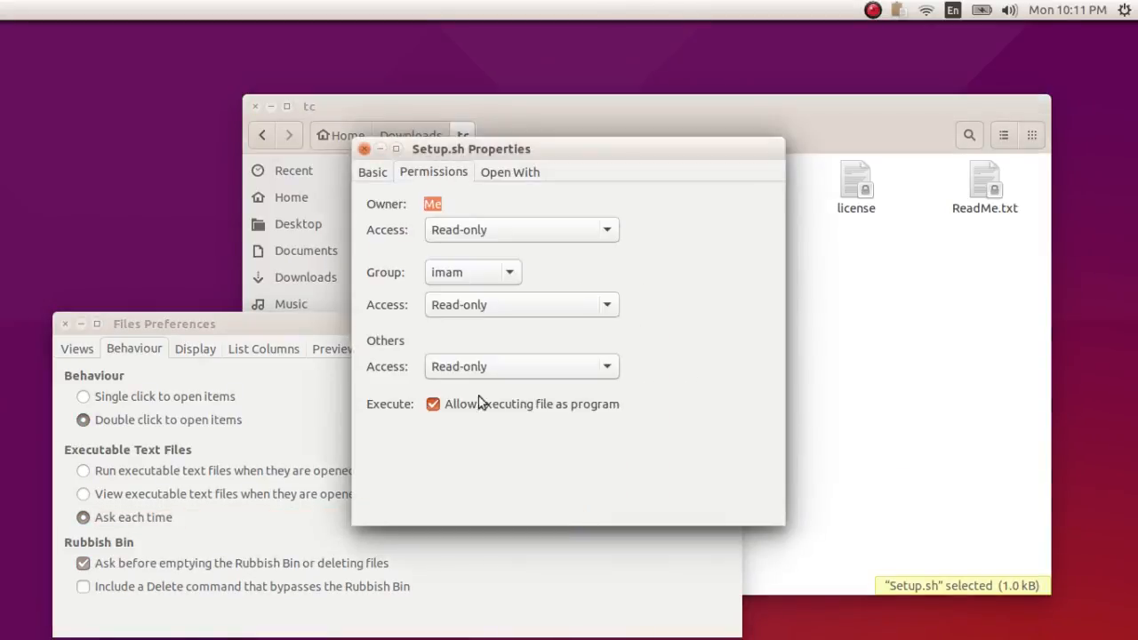
{"action": "left_click", "coordinate": [483, 405]}
{"action": "left_click", "coordinate": [362, 149]}
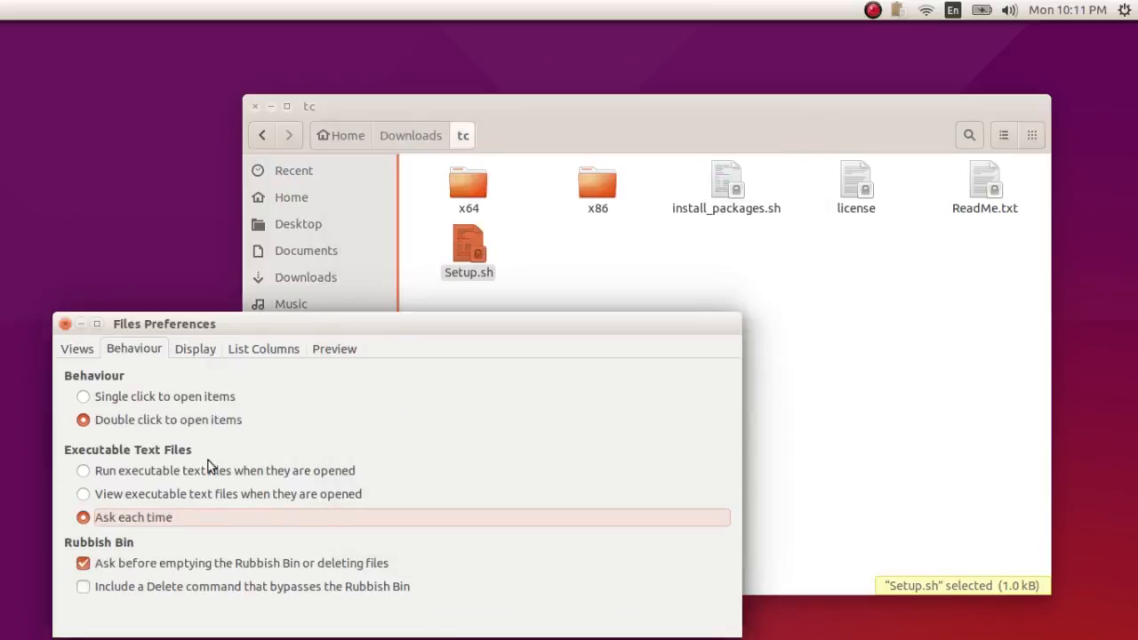
Step: Set executable text files to run when opened, open the non-executable Setup.sh to test it, and close gedit
{"action": "left_click", "coordinate": [217, 469]}
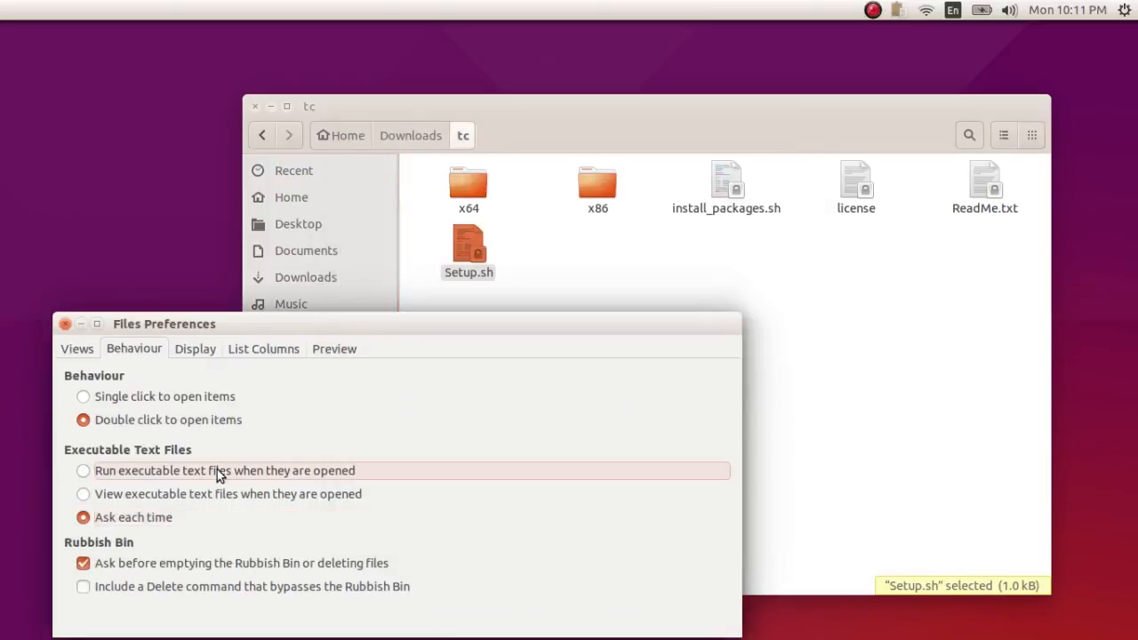
{"action": "double_click", "coordinate": [467, 249]}
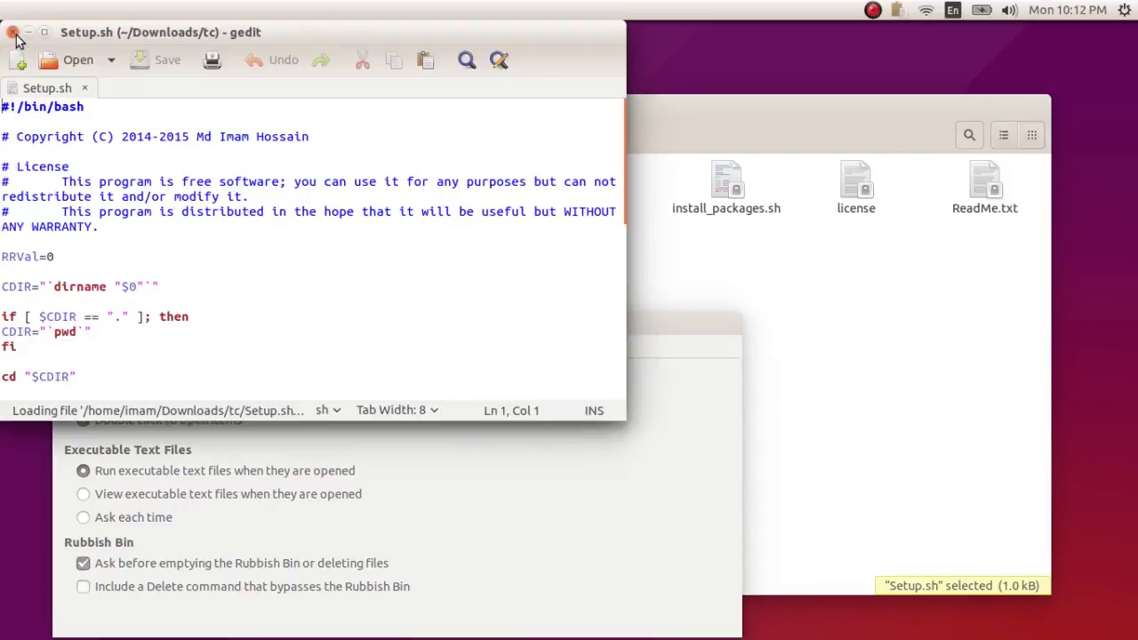
{"action": "left_click", "coordinate": [14, 33]}
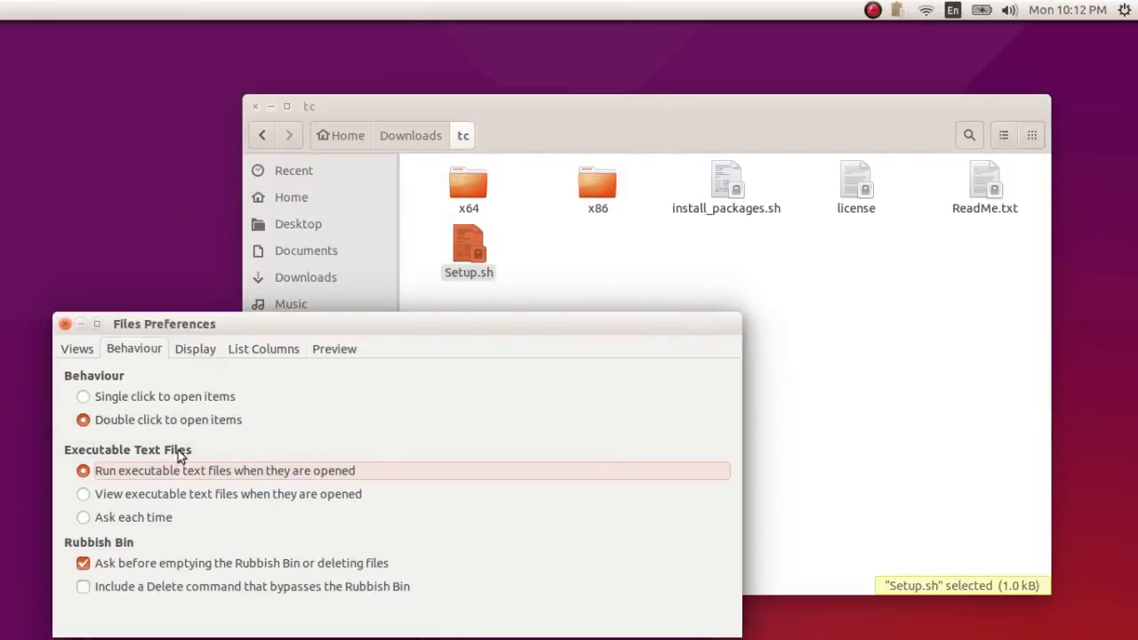
Step: Set executable text files to "Ask each time", look through the Display, List Columns and Preview preferences, and close Files Preferences
{"action": "left_click", "coordinate": [154, 523]}
{"action": "left_click_drag", "start_coordinate": [411, 330], "coordinate": [432, 247]}
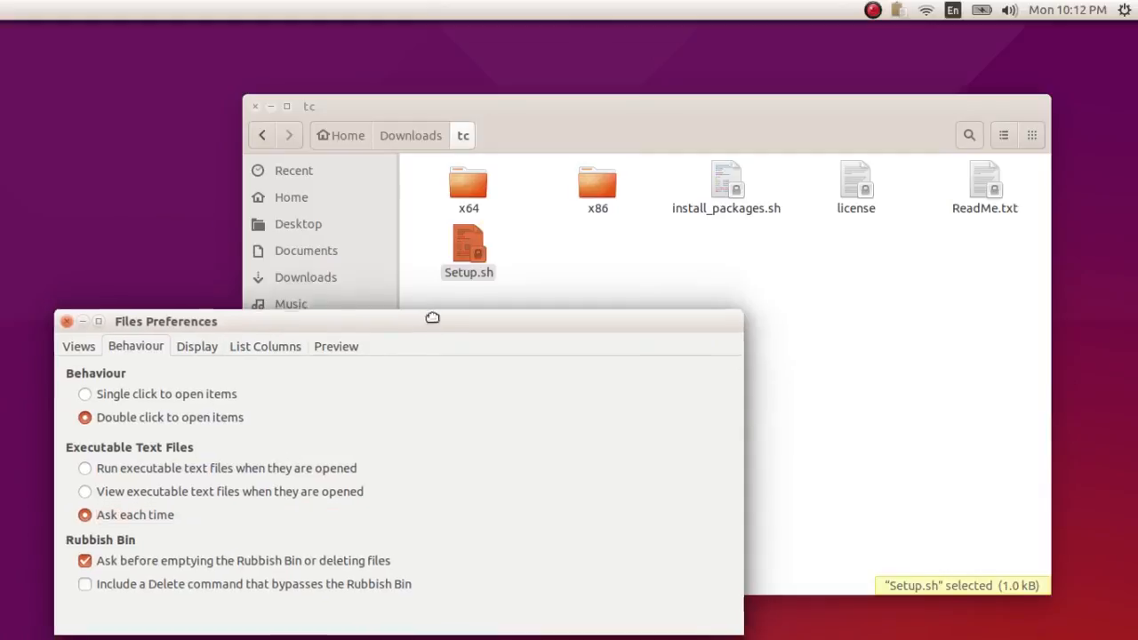
{"action": "left_click", "coordinate": [213, 267]}
{"action": "left_click", "coordinate": [257, 268]}
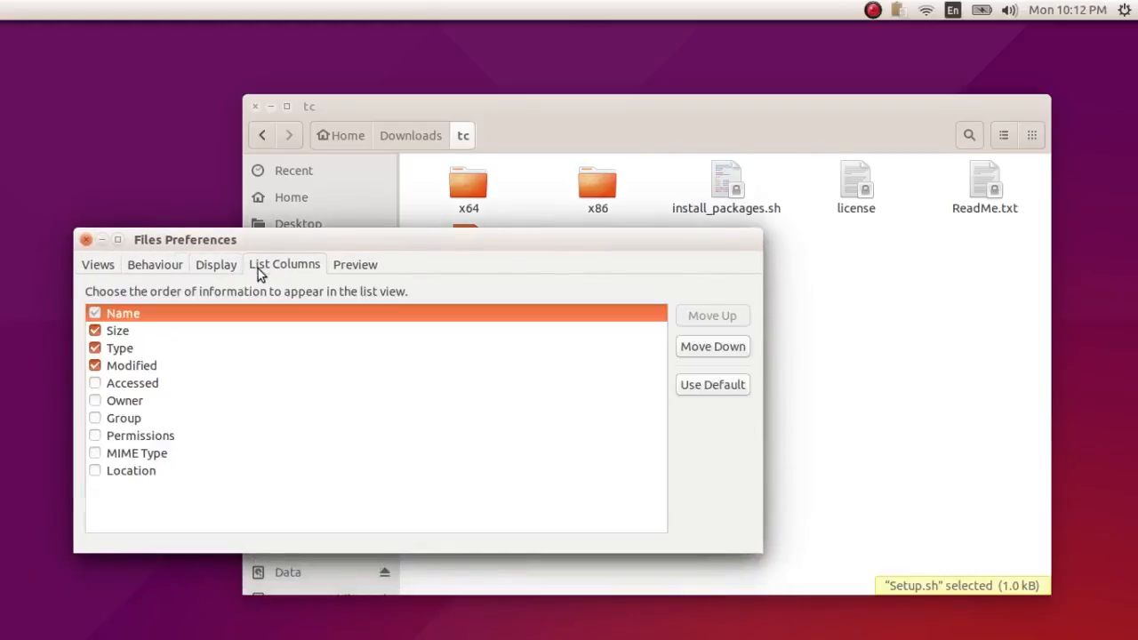
{"action": "left_click", "coordinate": [341, 269]}
{"action": "left_click", "coordinate": [281, 267]}
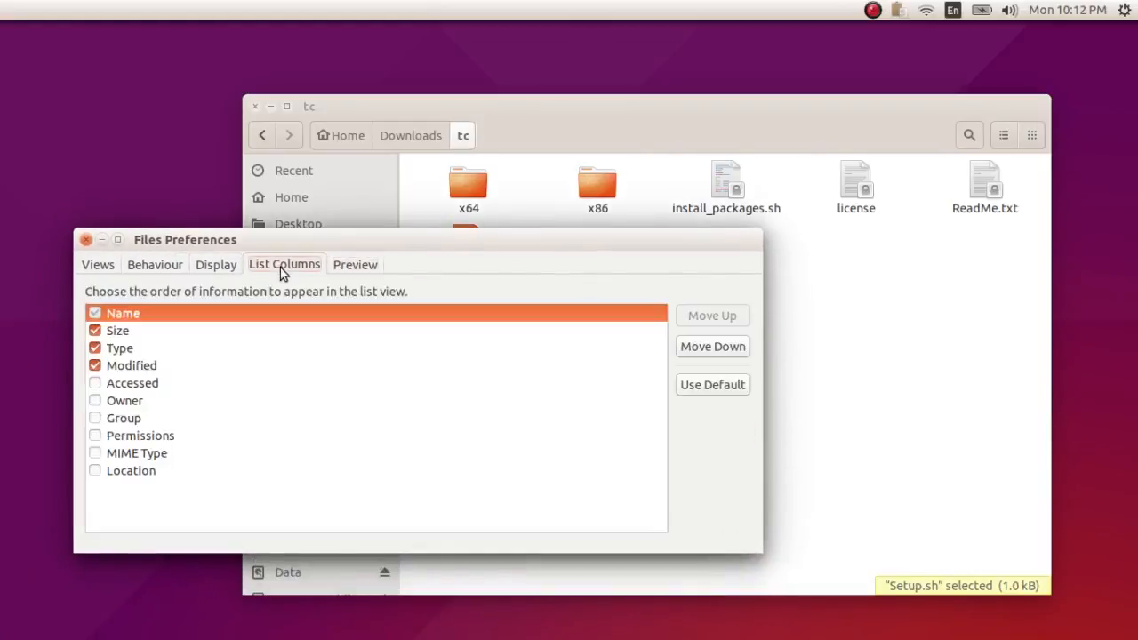
{"action": "left_click", "coordinate": [85, 239]}
Step: Go up to the Downloads folder and reopen the tc folder
{"action": "left_click", "coordinate": [411, 135]}
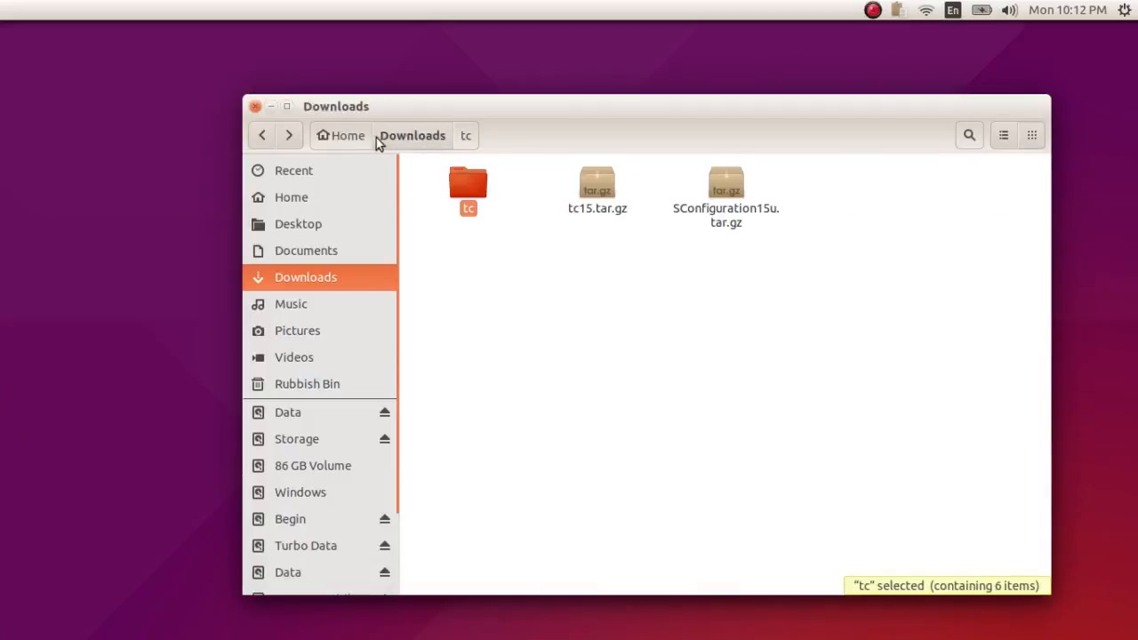
{"action": "left_click", "coordinate": [612, 302]}
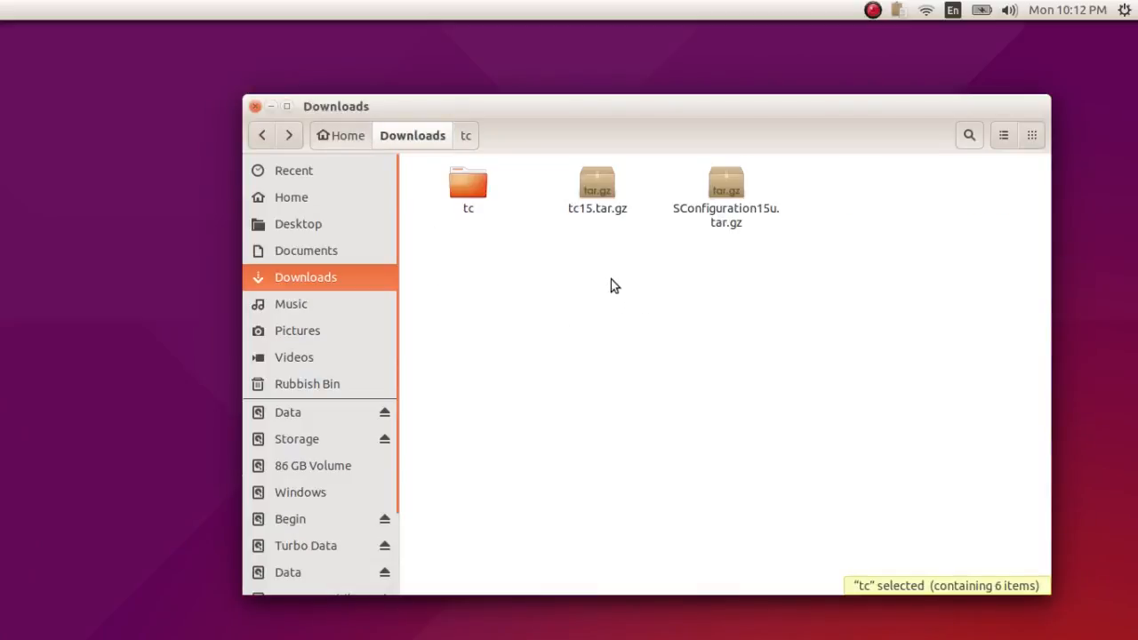
{"action": "double_click", "coordinate": [474, 183]}
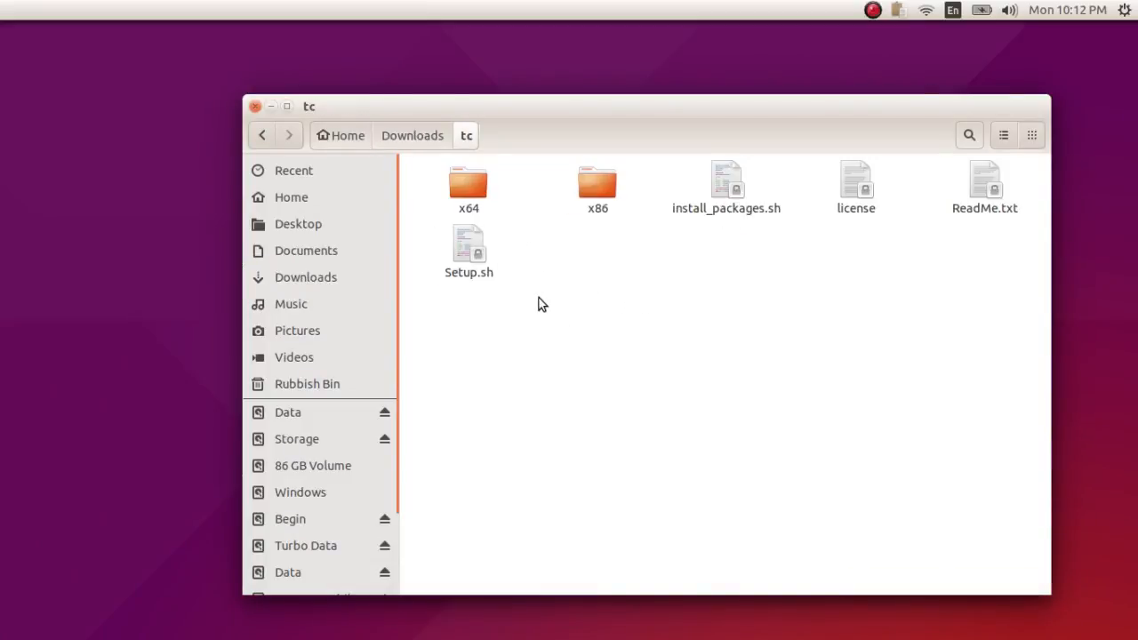
Step: Set executable text files to be viewed when they are opened, and close Files Preferences
{"action": "left_click", "coordinate": [346, 106]}
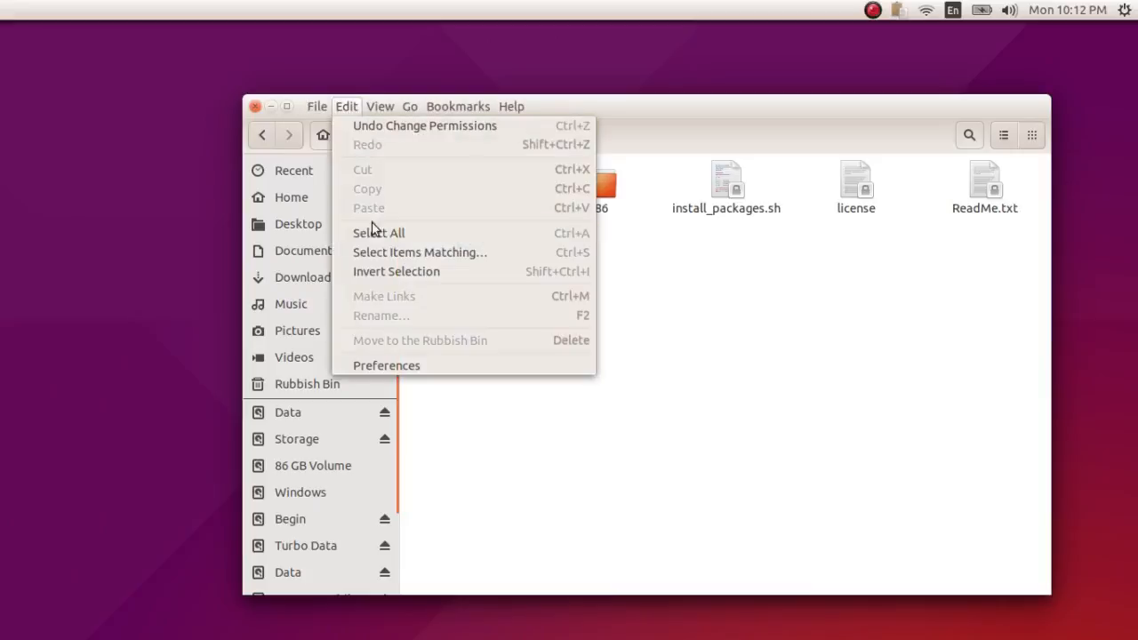
{"action": "left_click", "coordinate": [399, 367]}
{"action": "left_click", "coordinate": [301, 216]}
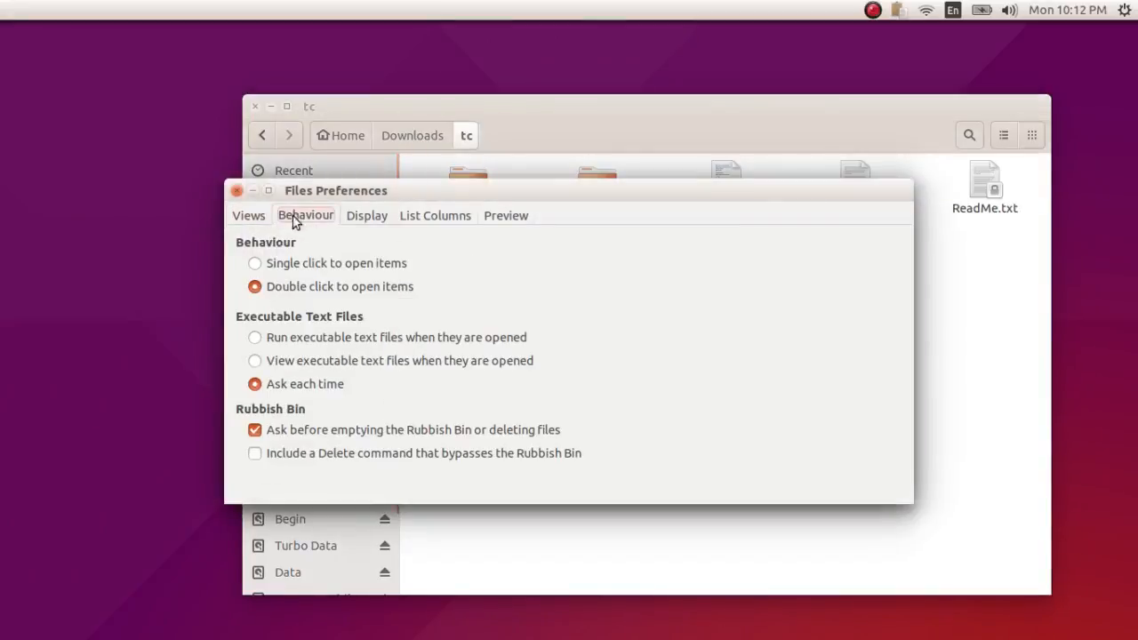
{"action": "left_click", "coordinate": [308, 359]}
{"action": "left_click", "coordinate": [237, 190]}
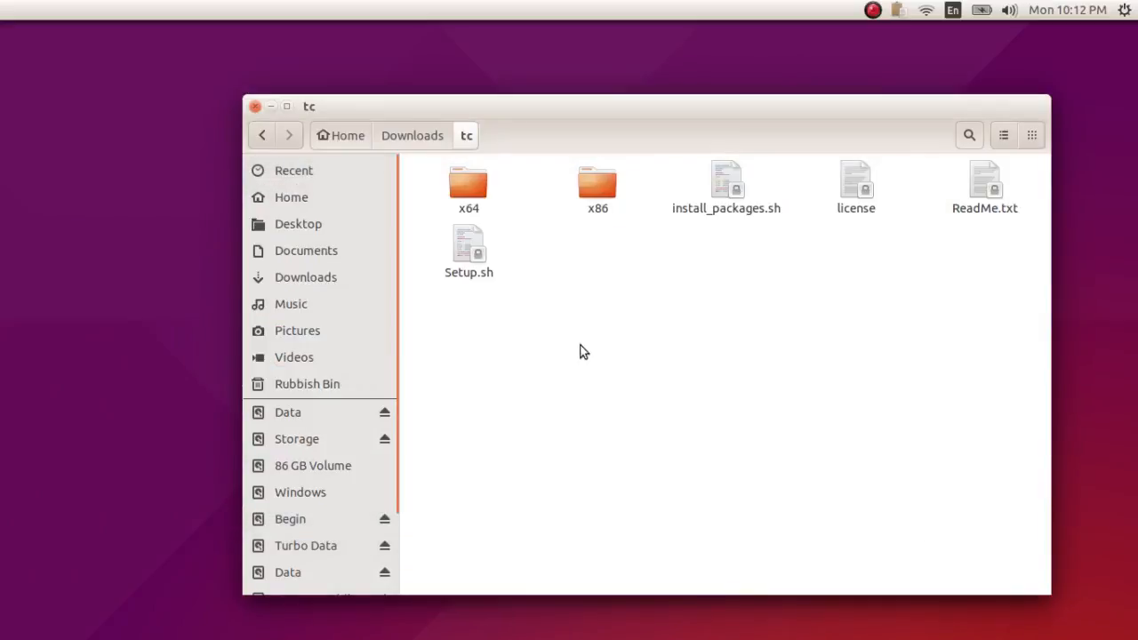
Step: Reopen the tc folder from Downloads, open Setup.sh to test the view setting, and close gedit
{"action": "left_click", "coordinate": [417, 138]}
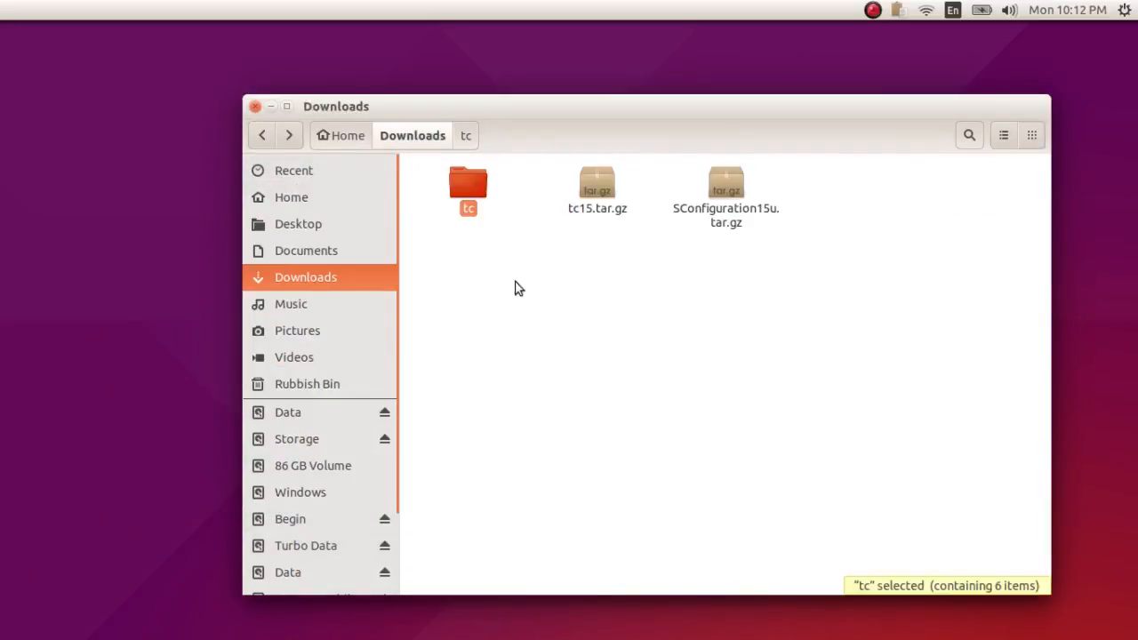
{"action": "double_click", "coordinate": [472, 187]}
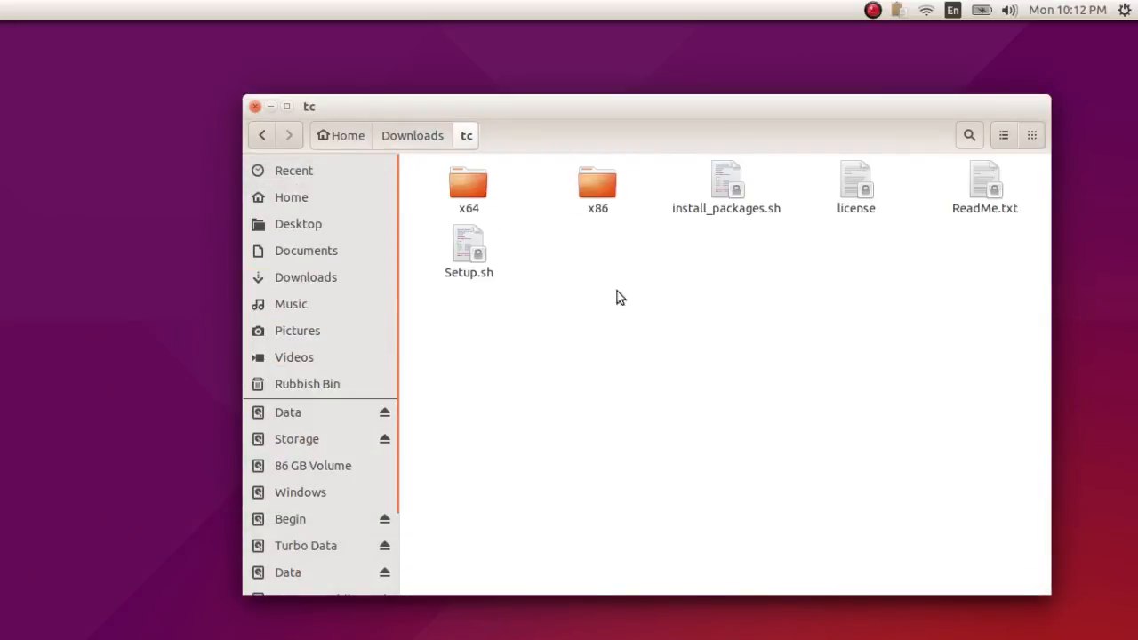
{"action": "double_click", "coordinate": [469, 252]}
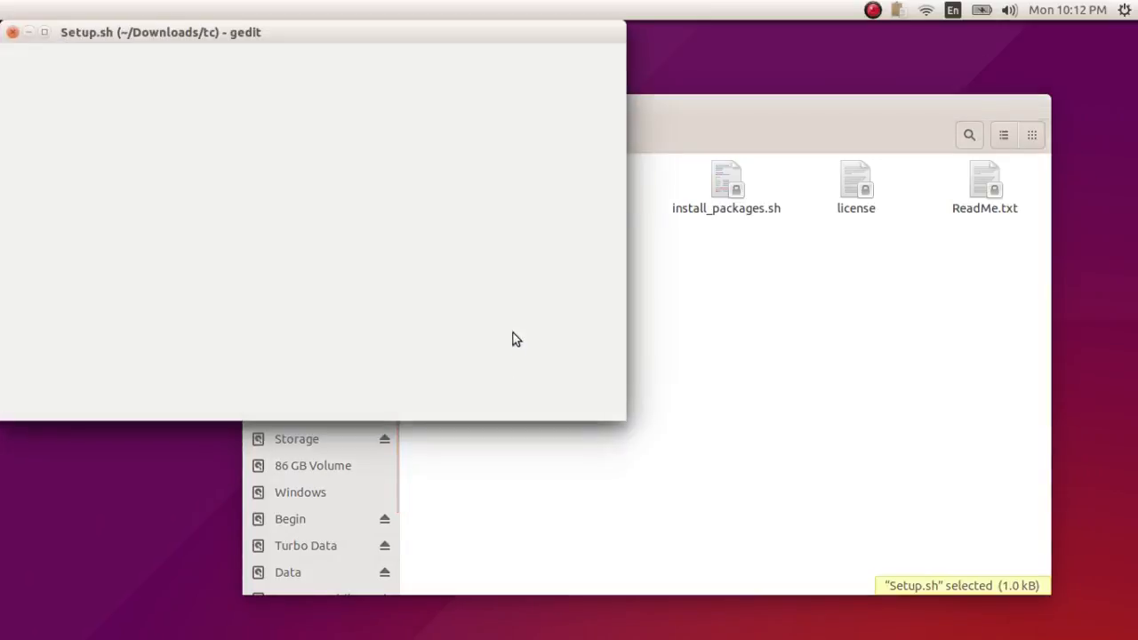
{"action": "left_click", "coordinate": [13, 33]}
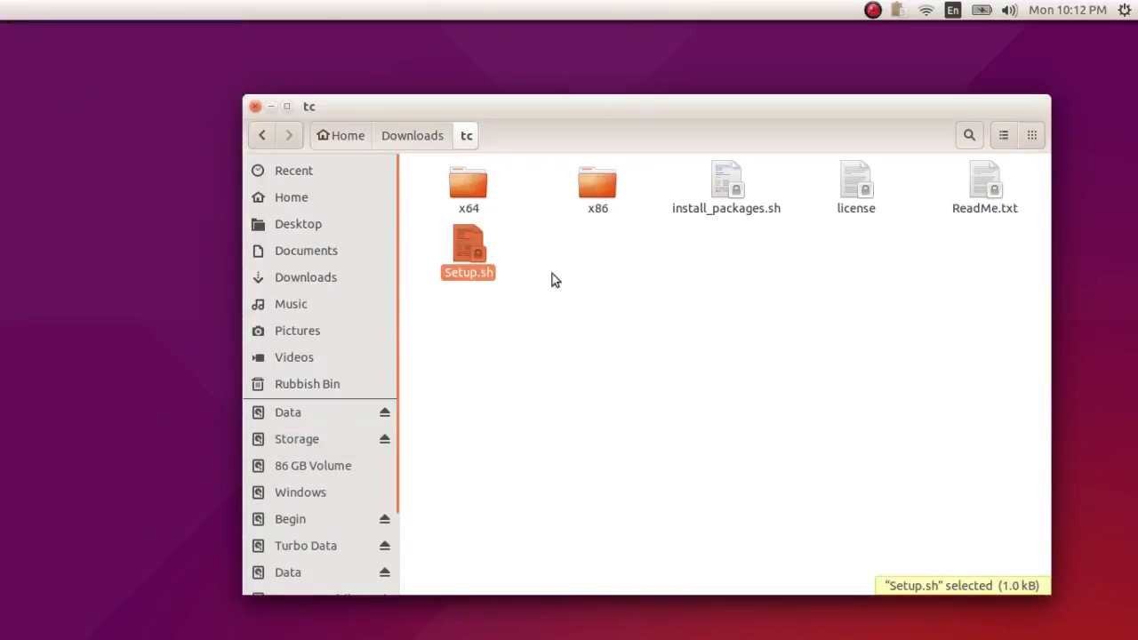
Step: Allow executing Setup.sh as a program in its permissions, open the script to test it, and close gedit
{"action": "right_click", "coordinate": [463, 252]}
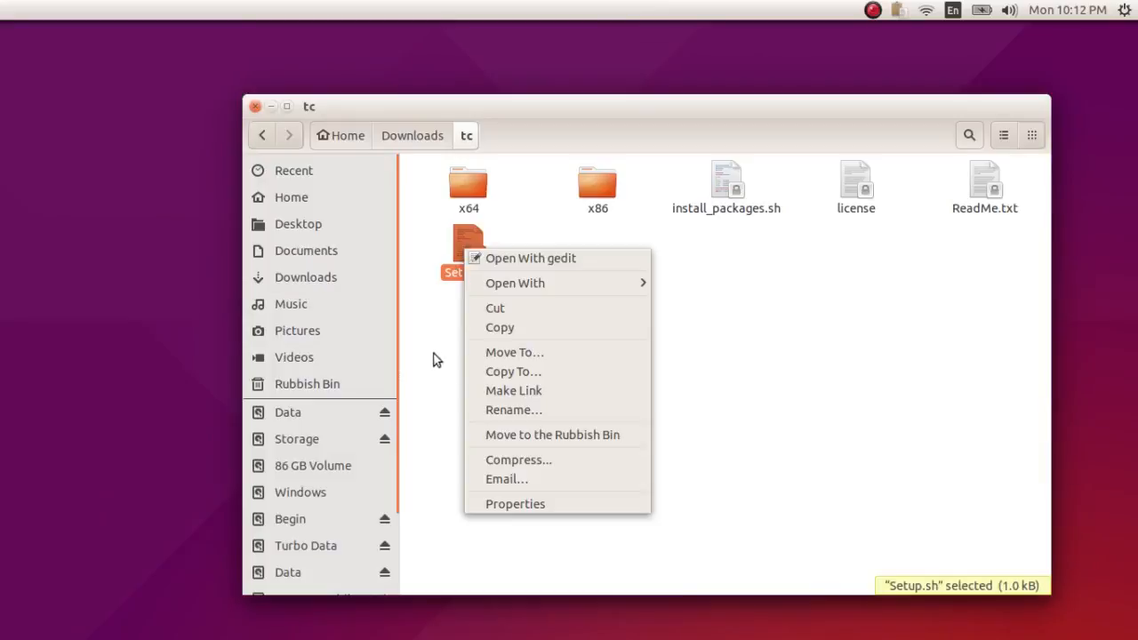
{"action": "left_click", "coordinate": [550, 500]}
{"action": "left_click", "coordinate": [434, 173]}
{"action": "left_click", "coordinate": [460, 402]}
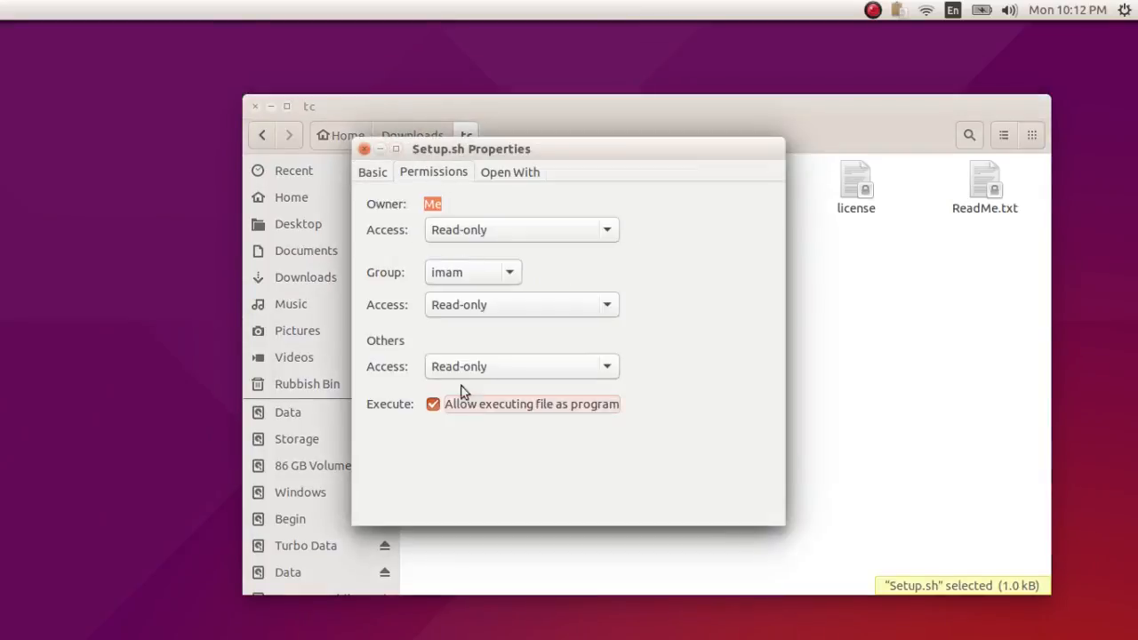
{"action": "left_click", "coordinate": [363, 148]}
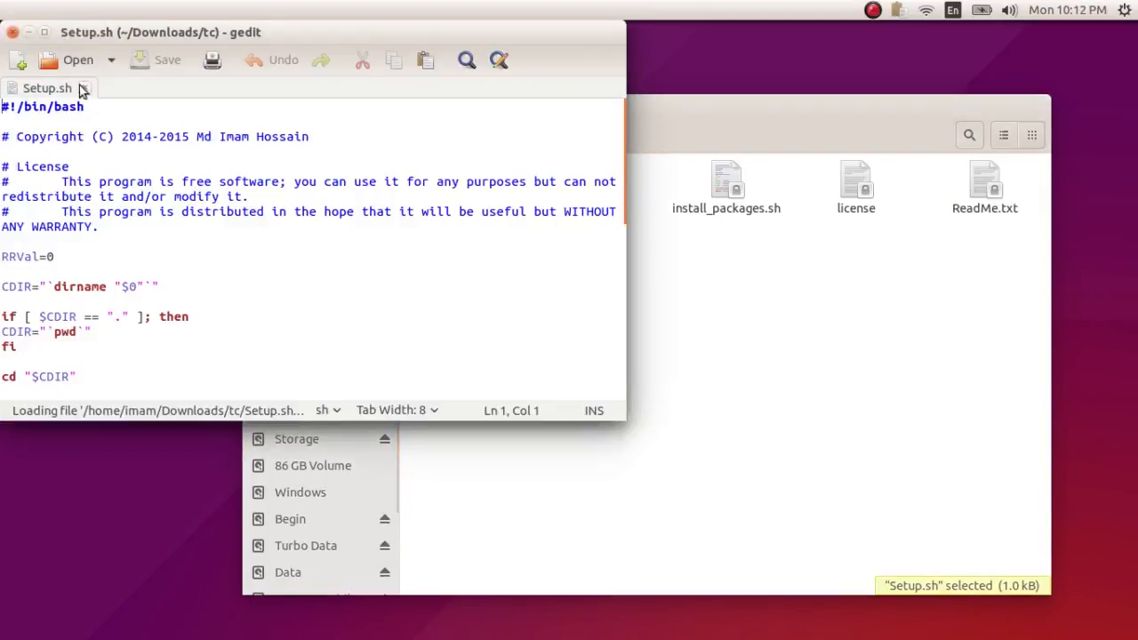
{"action": "left_click", "coordinate": [13, 32]}
Step: Check the execute permission of Setup.sh, open the script once more, and close gedit
{"action": "right_click", "coordinate": [472, 237]}
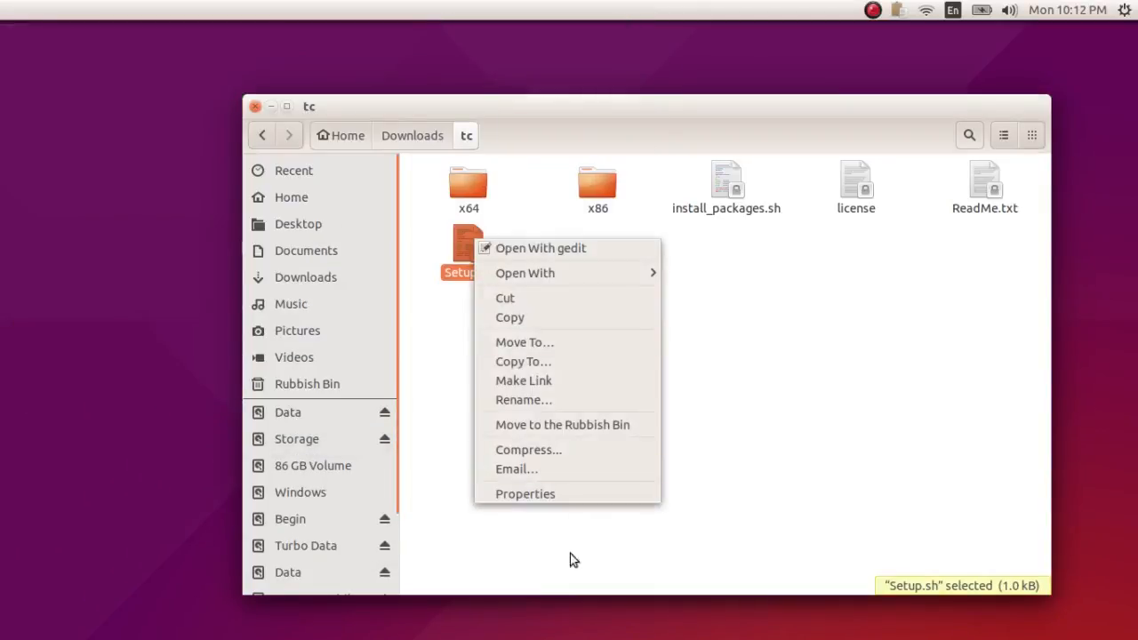
{"action": "left_click", "coordinate": [575, 498]}
{"action": "left_click", "coordinate": [433, 172]}
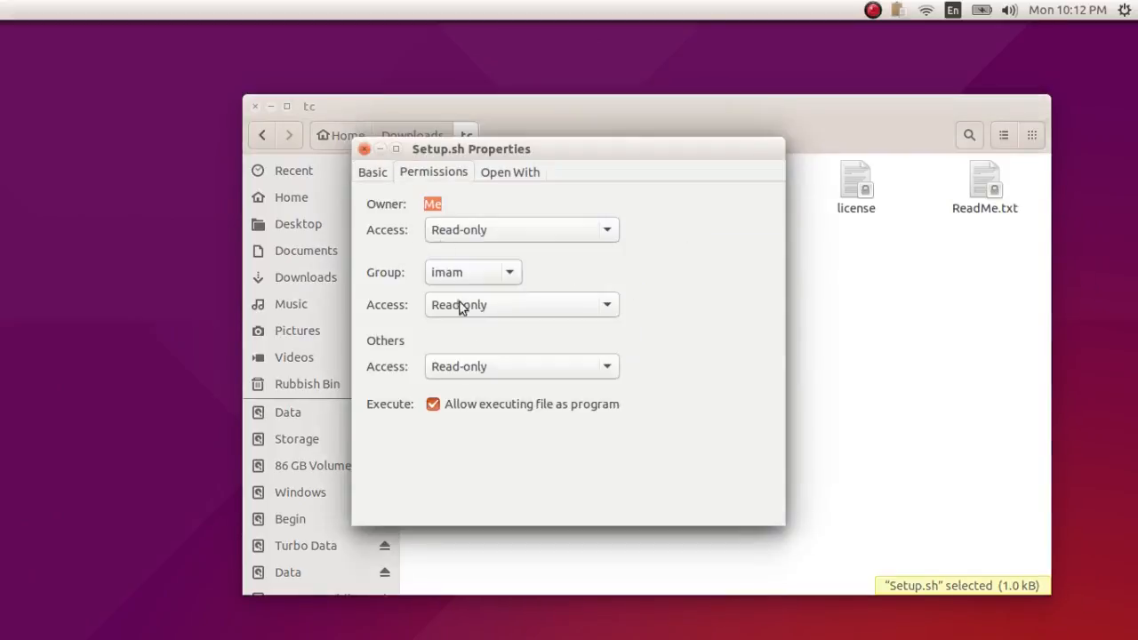
{"action": "left_click", "coordinate": [365, 150]}
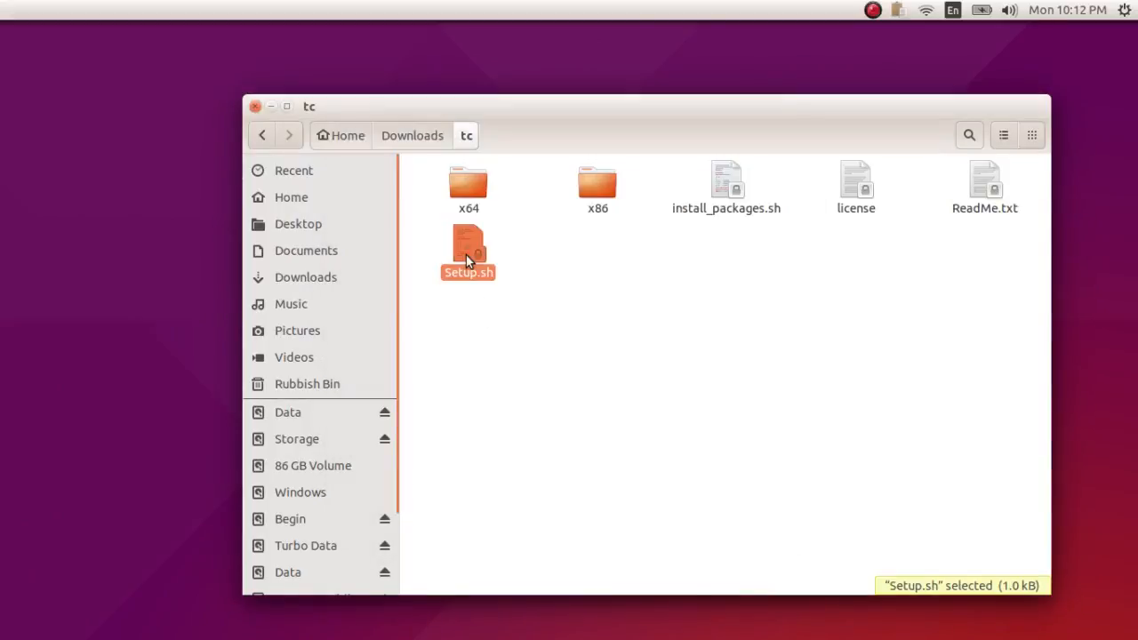
{"action": "key", "text": "Return"}
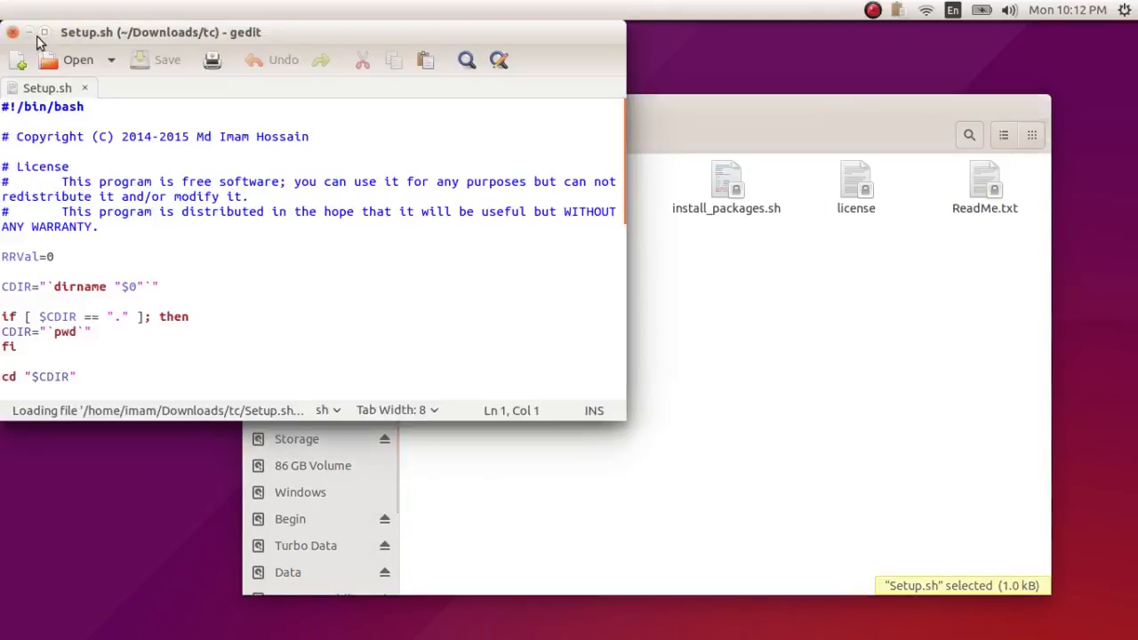
{"action": "left_click", "coordinate": [14, 33]}
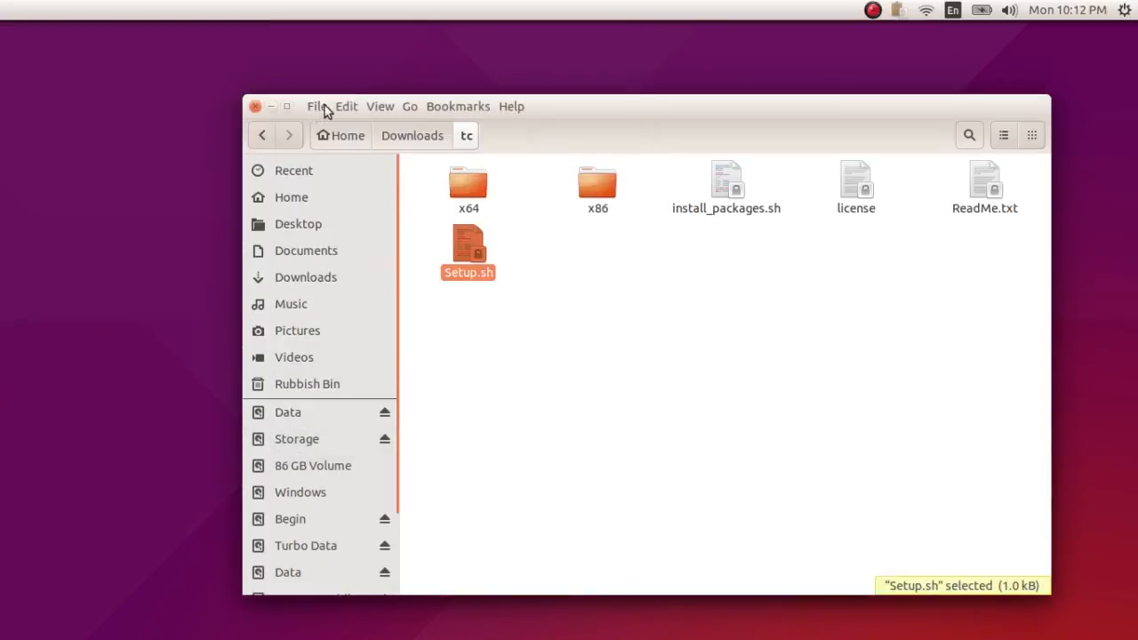
Step: Set executable text files to ask each time they are opened, and close Files Preferences
{"action": "left_click", "coordinate": [347, 106]}
{"action": "left_click", "coordinate": [405, 368]}
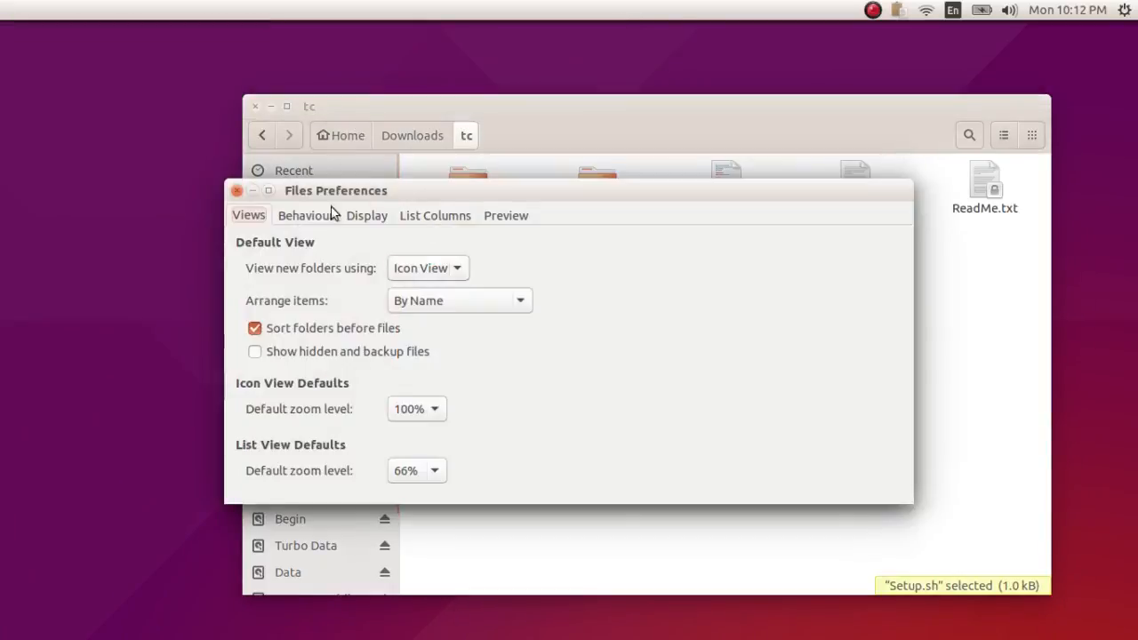
{"action": "left_click", "coordinate": [311, 215]}
{"action": "left_click", "coordinate": [296, 387]}
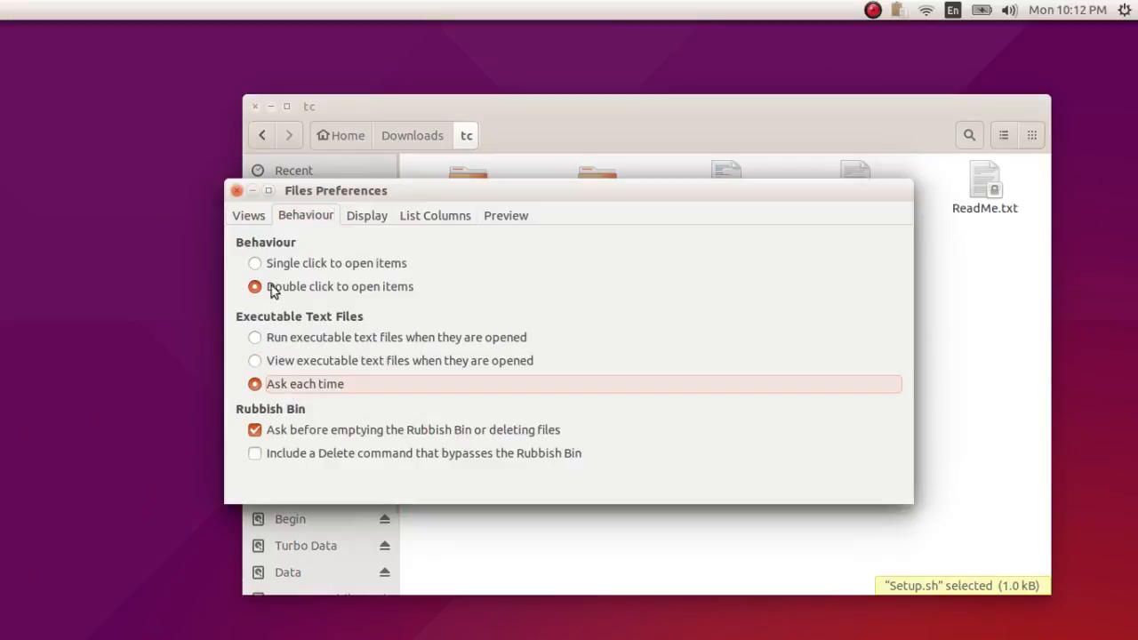
{"action": "left_click", "coordinate": [236, 192]}
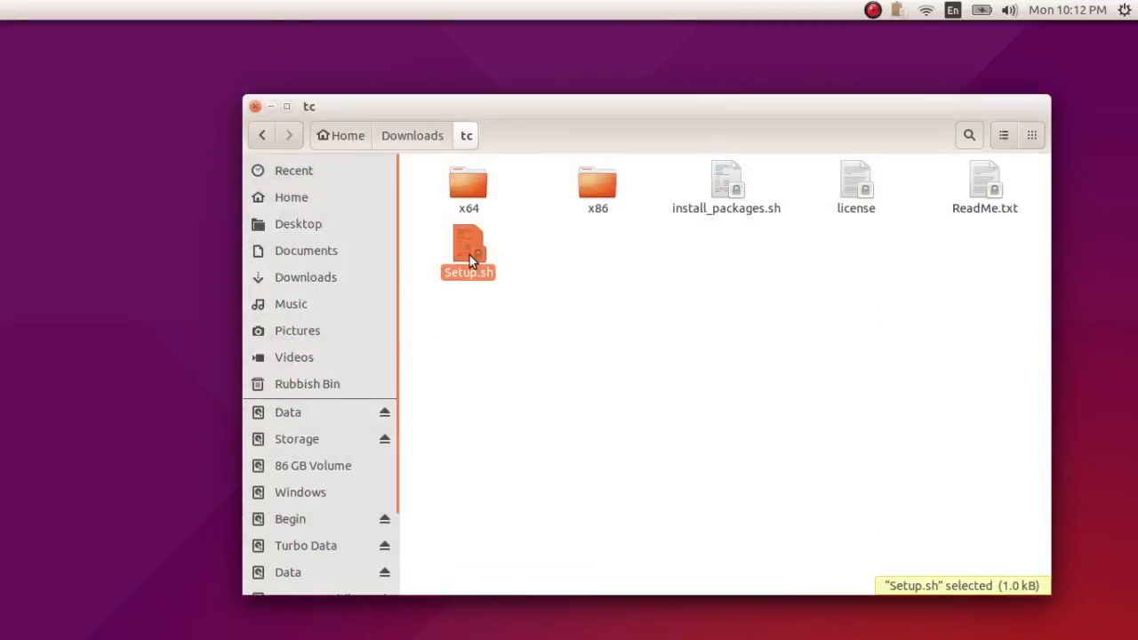
Step: Open Setup.sh, choose to run it, and dismiss the terminal without entering the sudo password
{"action": "double_click", "coordinate": [469, 255]}
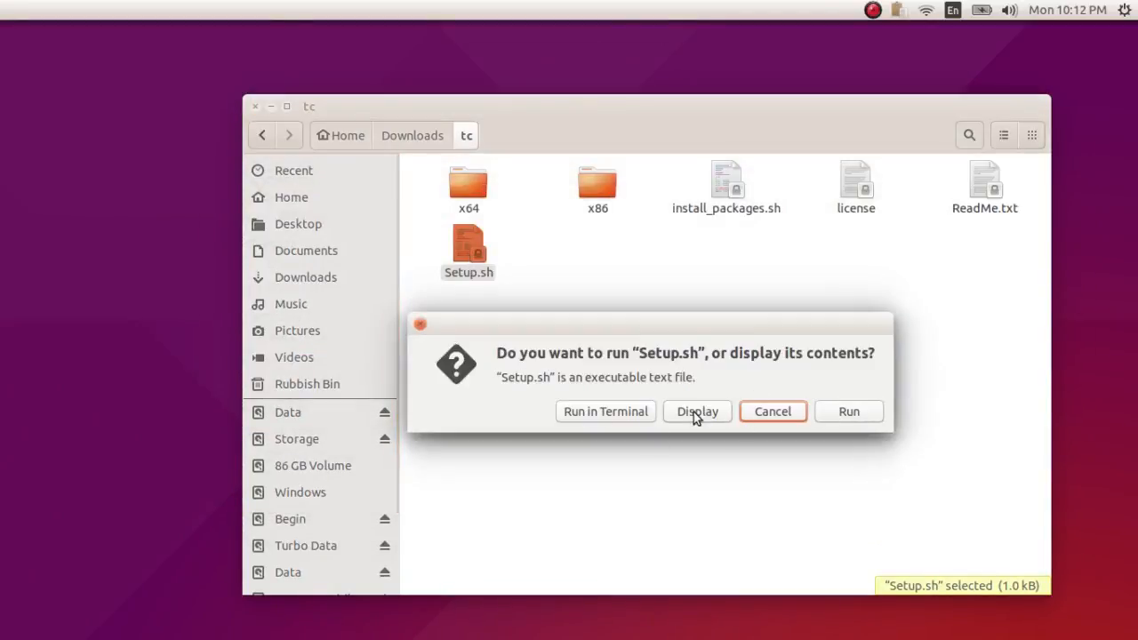
{"action": "left_click", "coordinate": [848, 412]}
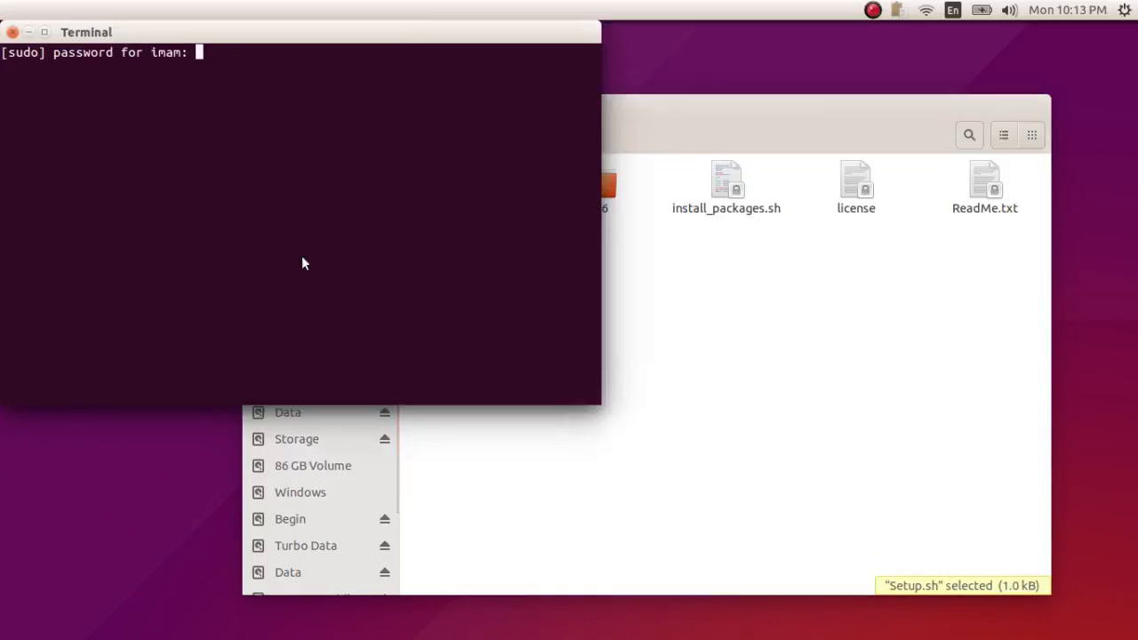
{"action": "key", "text": "Return"}
{"action": "left_click", "coordinate": [597, 326]}
Step: Move the tc folder from Downloads to the Rubbish Bin and permanently empty the bin
{"action": "left_click", "coordinate": [426, 138]}
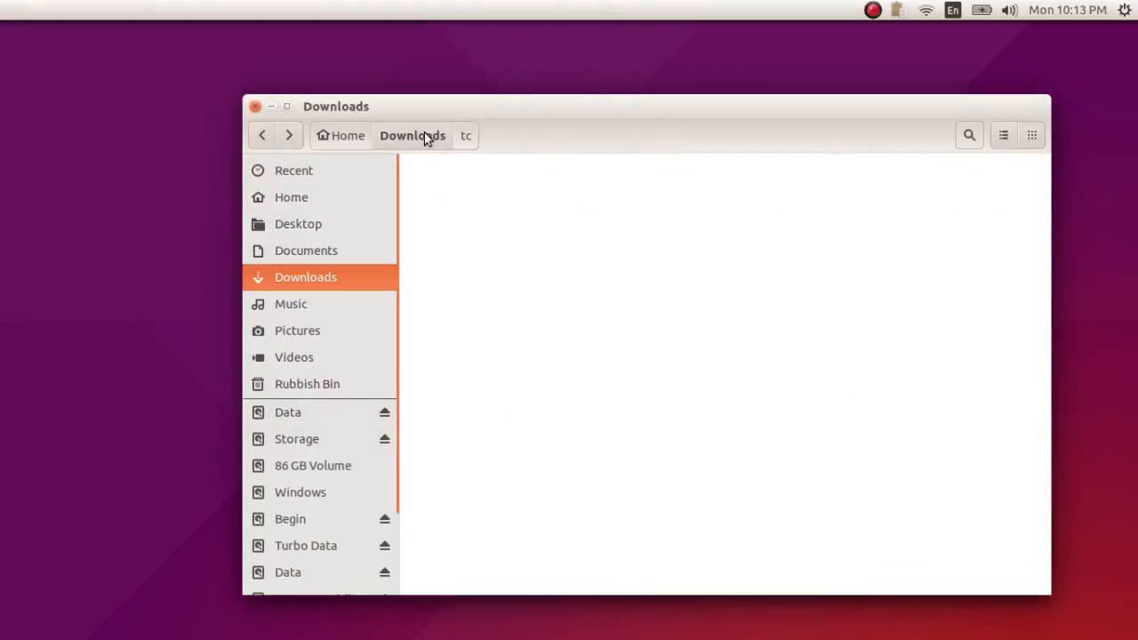
{"action": "left_click_drag", "start_coordinate": [470, 188], "coordinate": [367, 382]}
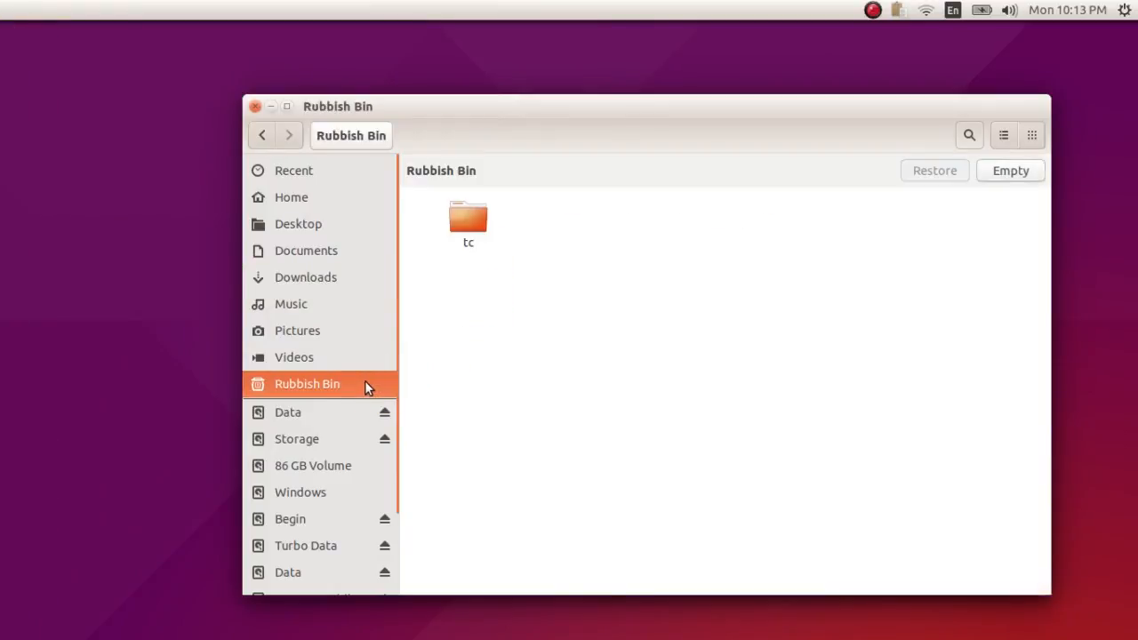
{"action": "left_click", "coordinate": [984, 172]}
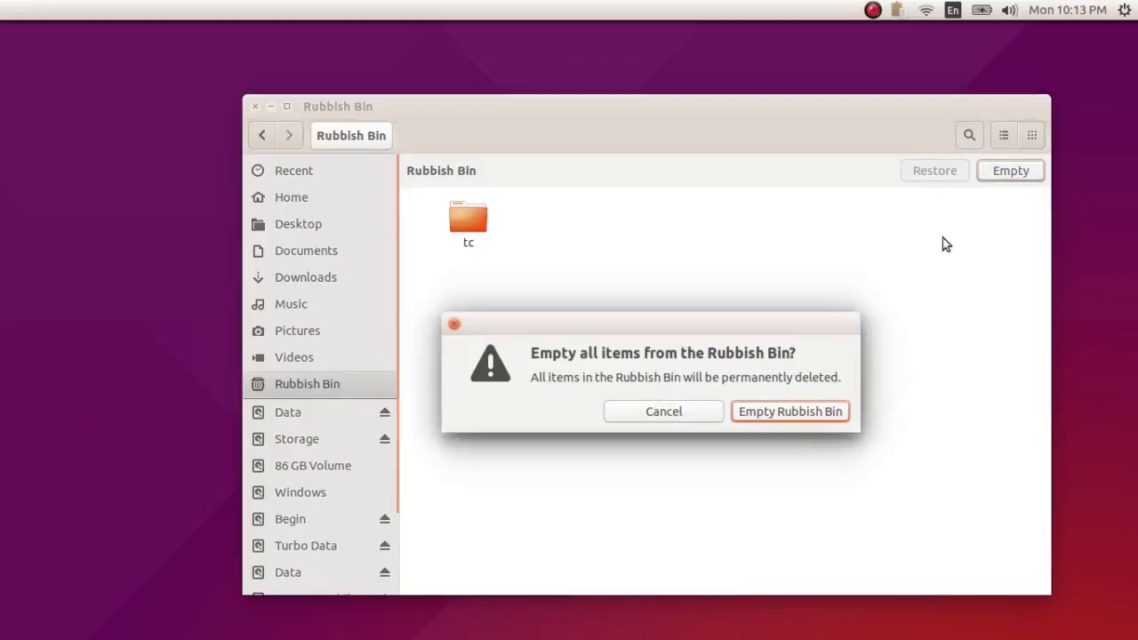
{"action": "left_click", "coordinate": [787, 415]}
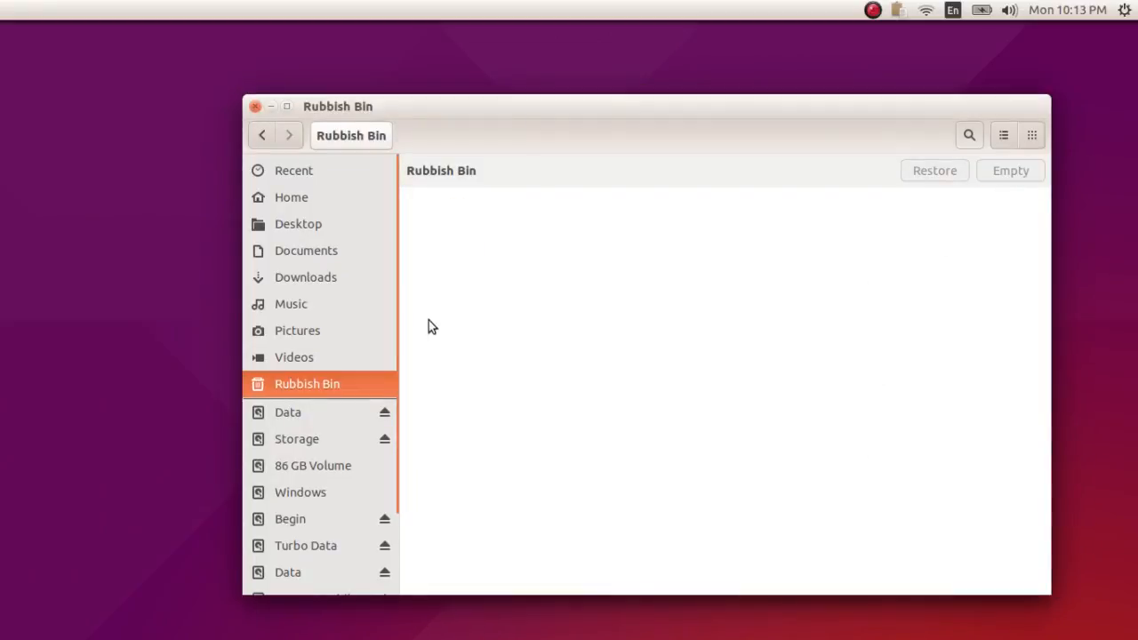
Step: Check the permissions of the Templates folder in Home, and close its properties
{"action": "left_click", "coordinate": [309, 196]}
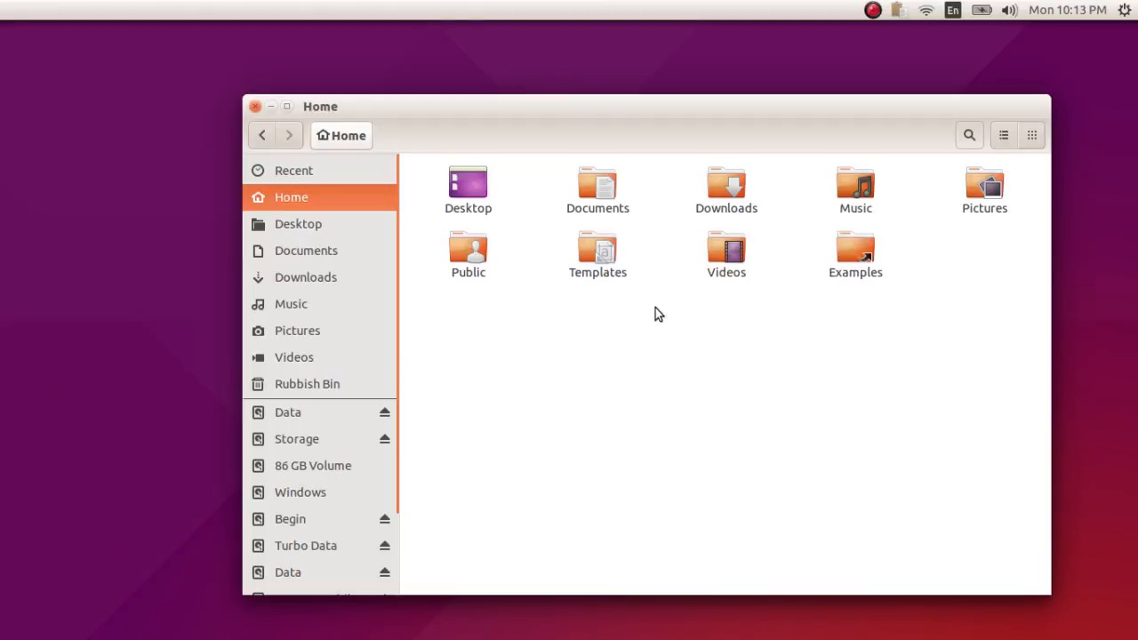
{"action": "right_click", "coordinate": [601, 263]}
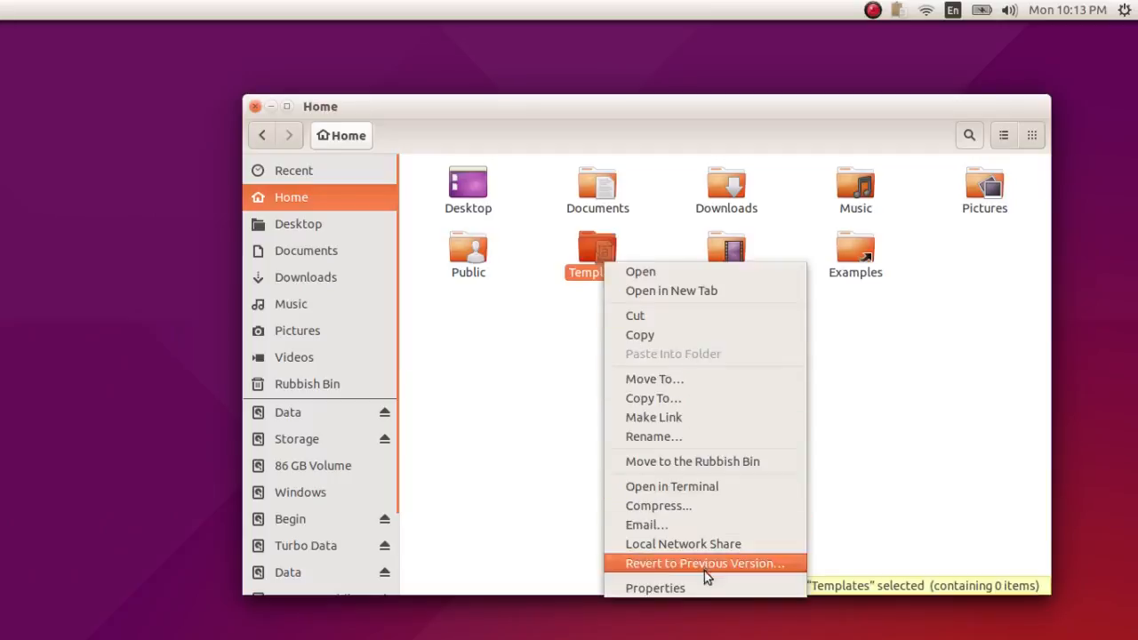
{"action": "left_click", "coordinate": [703, 587]}
{"action": "left_click", "coordinate": [488, 202]}
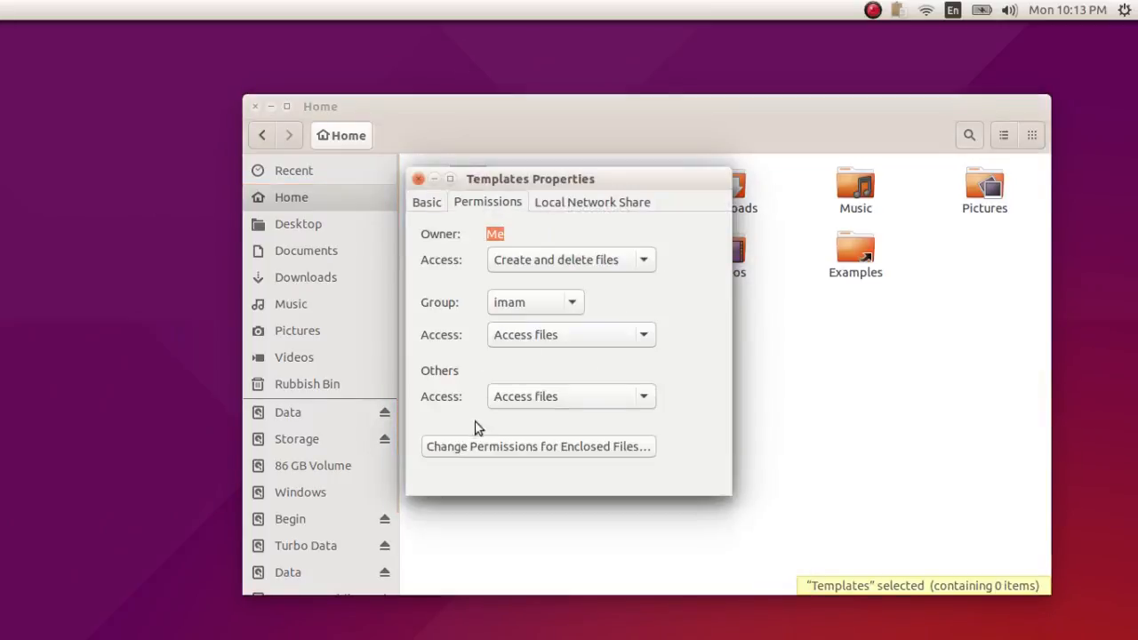
{"action": "left_click", "coordinate": [418, 178]}
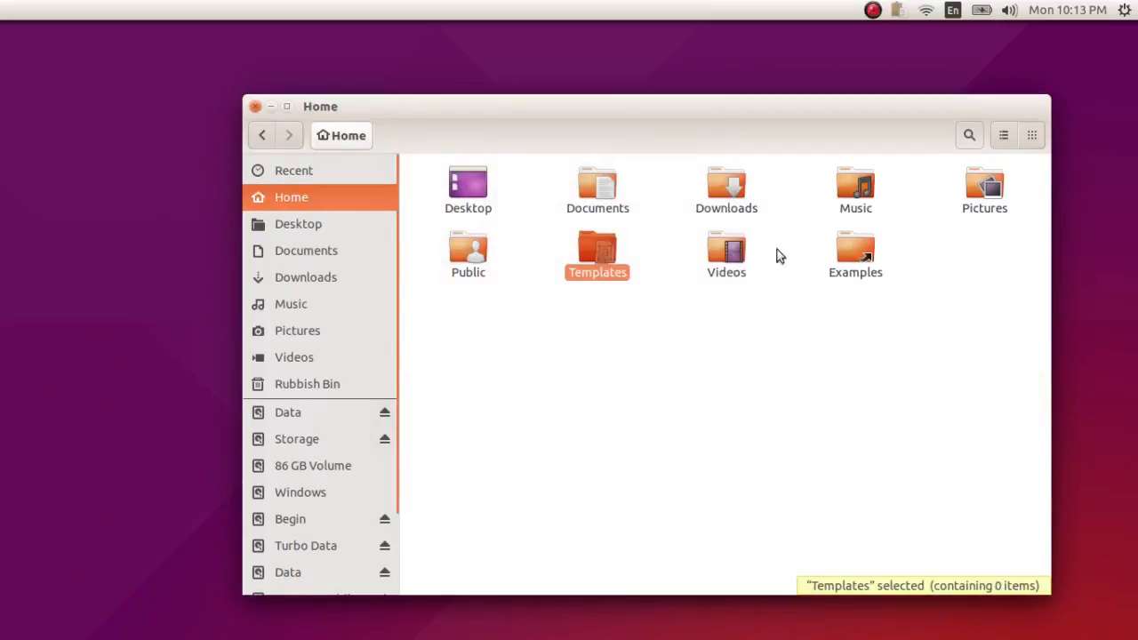
Step: Check the permissions of SConfiguration15u.tar.gz in Downloads, and close its properties
{"action": "double_click", "coordinate": [734, 202]}
{"action": "right_click", "coordinate": [592, 215]}
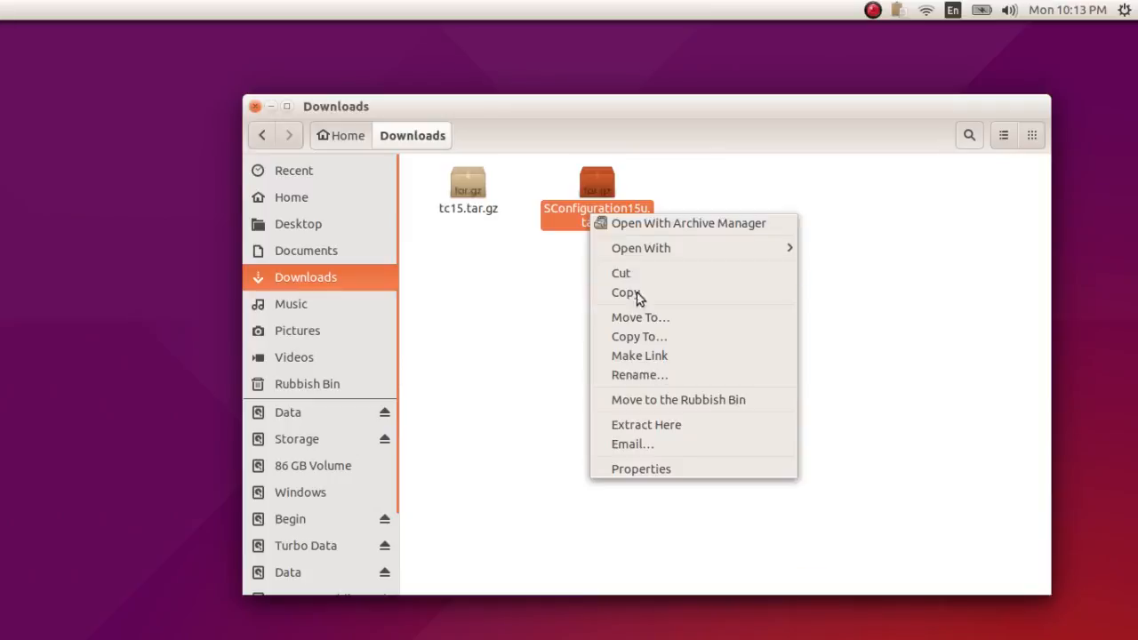
{"action": "left_click", "coordinate": [676, 474]}
{"action": "left_click", "coordinate": [349, 172]}
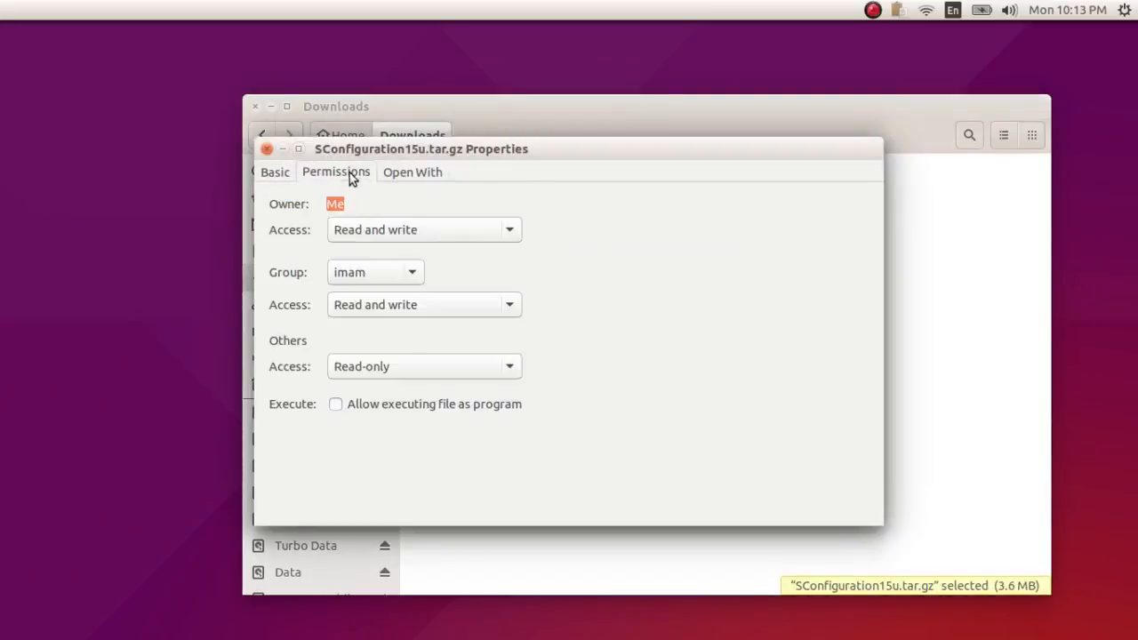
{"action": "left_click_drag", "start_coordinate": [624, 155], "coordinate": [840, 228]}
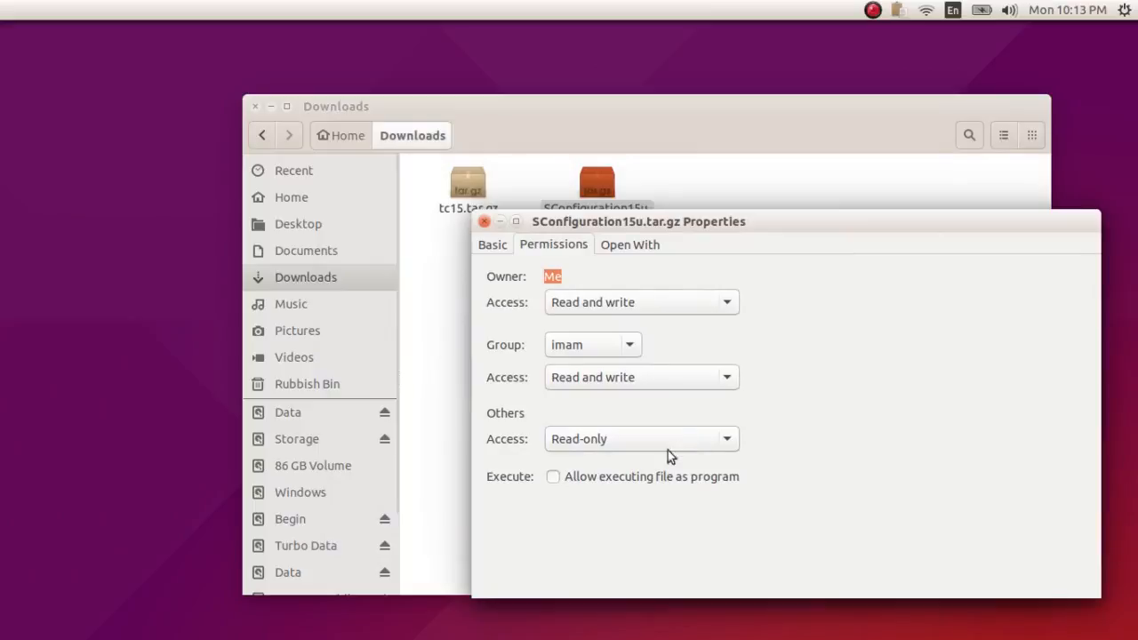
{"action": "left_click", "coordinate": [483, 221]}
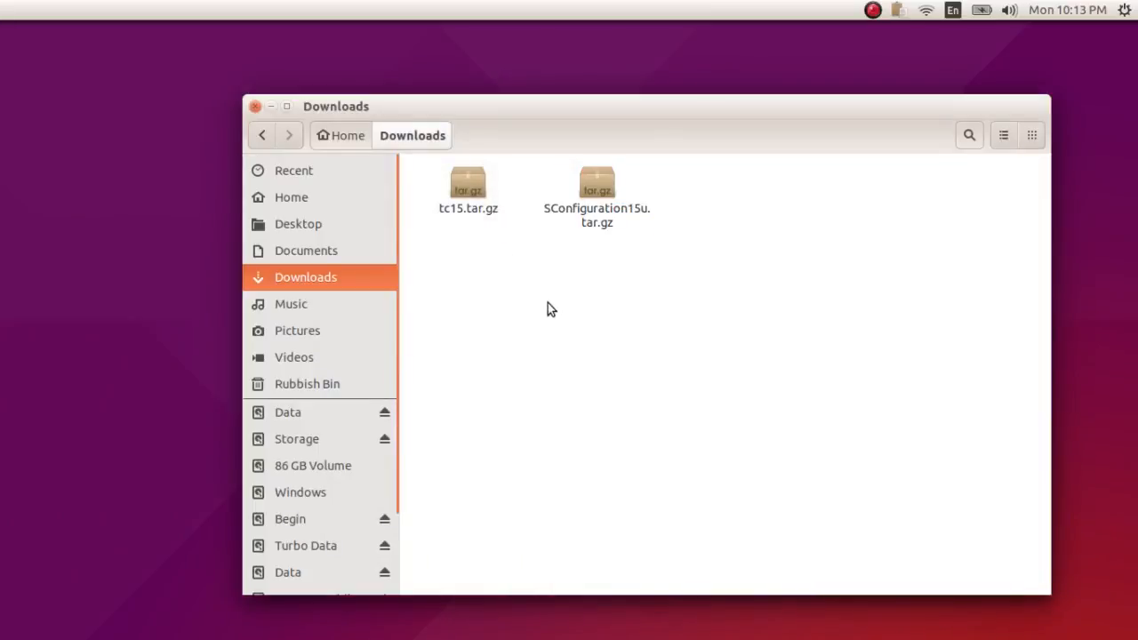
Step: Review the behaviour settings in Files Preferences, close them, and return to the Home folder
{"action": "left_click", "coordinate": [346, 107]}
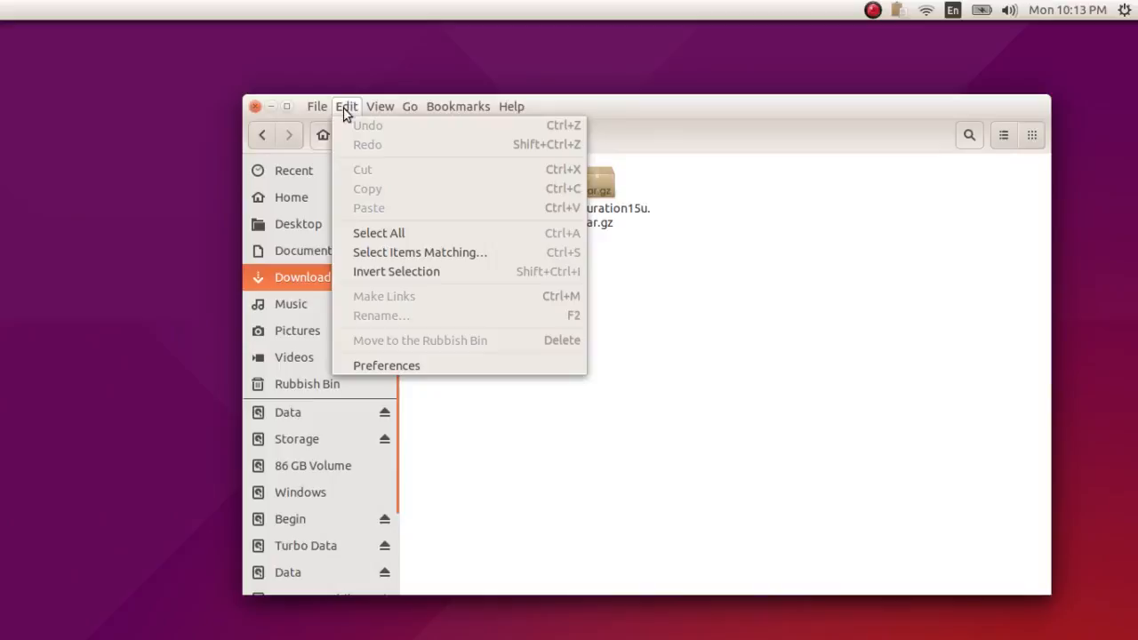
{"action": "left_click", "coordinate": [511, 365]}
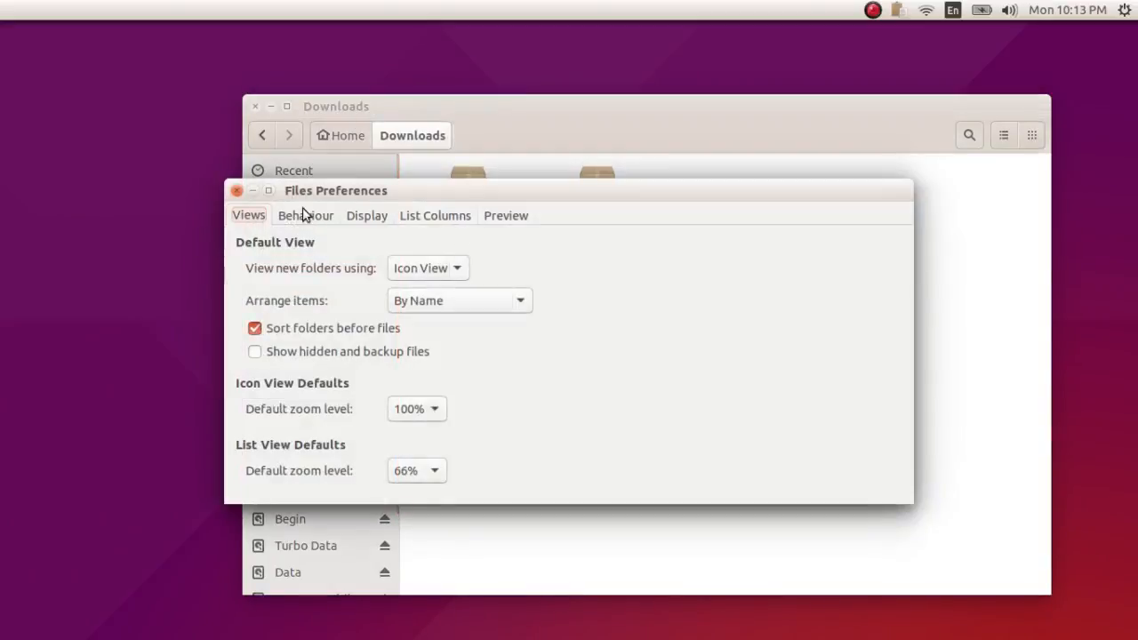
{"action": "left_click", "coordinate": [296, 216]}
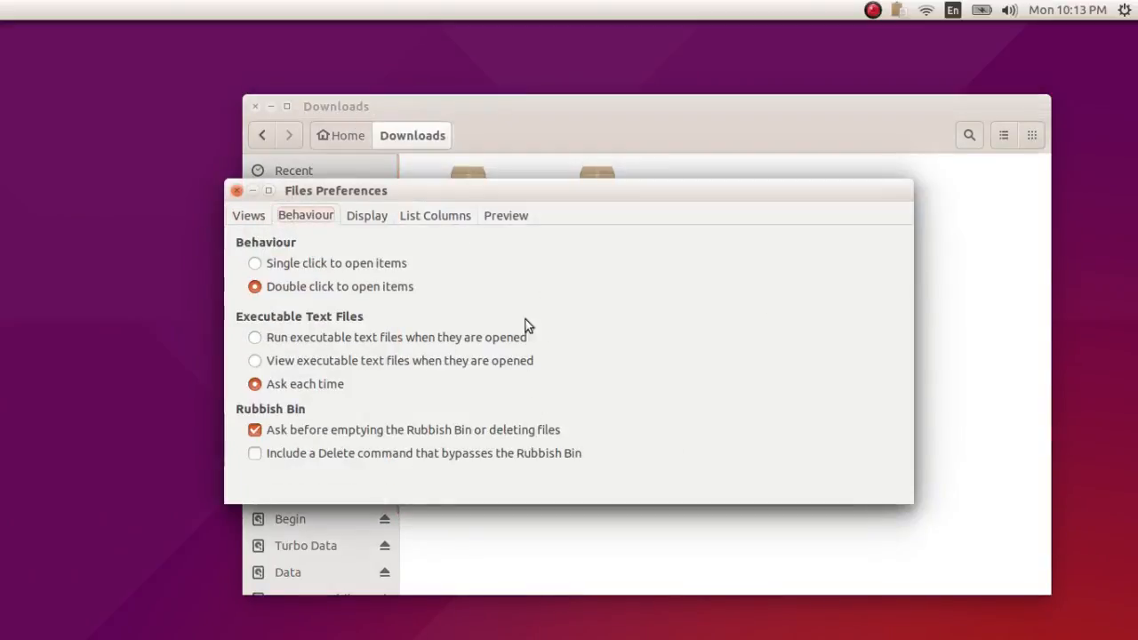
{"action": "left_click", "coordinate": [237, 190]}
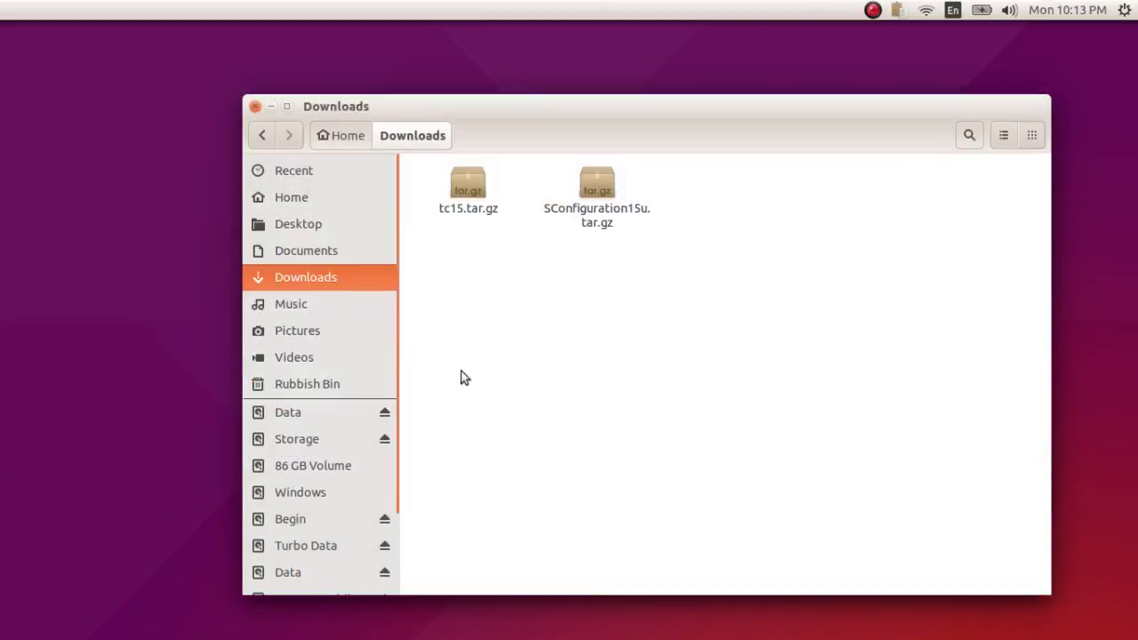
{"action": "left_click", "coordinate": [317, 203]}
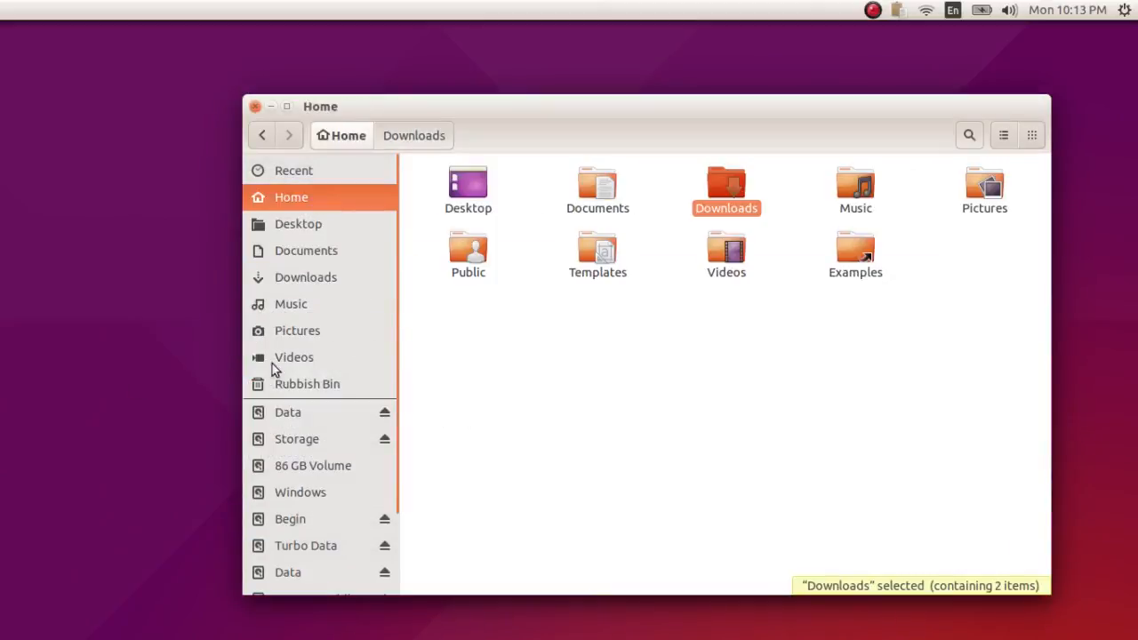
Step: Switch to SimpleScreenRecorder and move its window slightly aside
{"action": "mouse_move", "coordinate": [0, 392]}
{"action": "left_click", "coordinate": [17, 348]}
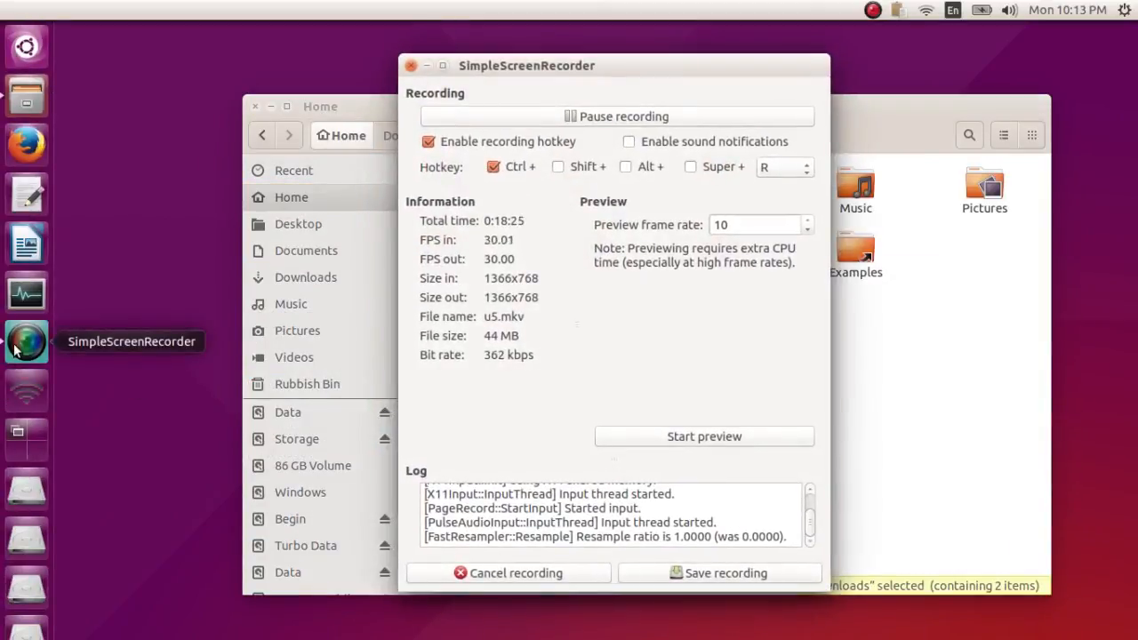
{"action": "left_click", "coordinate": [905, 326]}
{"action": "left_click_drag", "start_coordinate": [703, 66], "coordinate": [663, 72]}
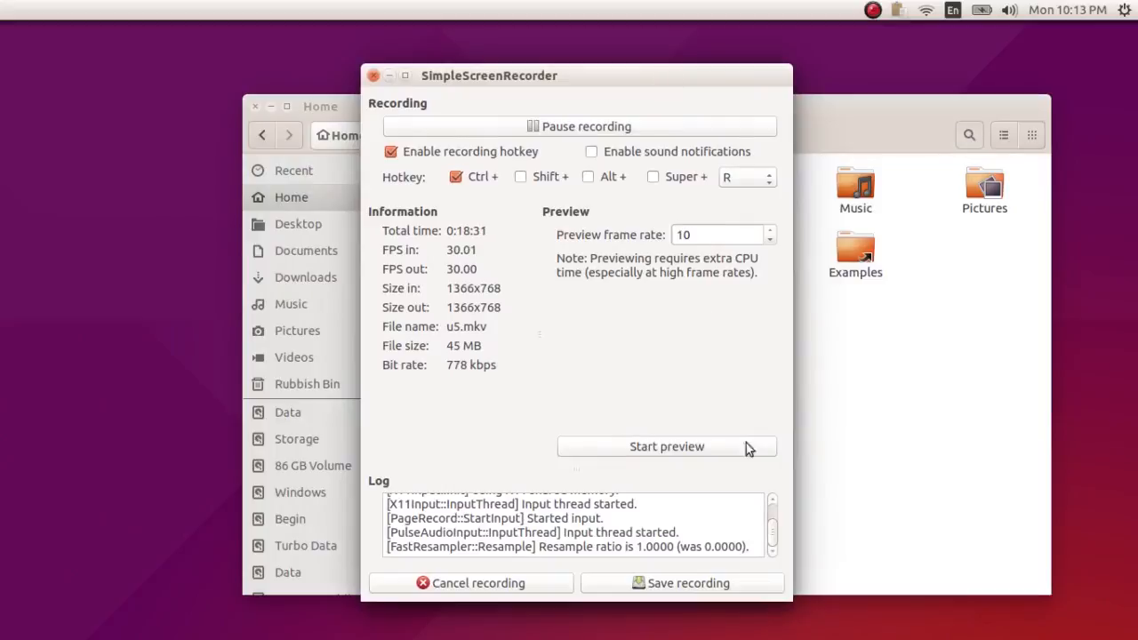
{"action": "left_click", "coordinate": [871, 361]}
{"action": "left_click", "coordinate": [650, 94]}
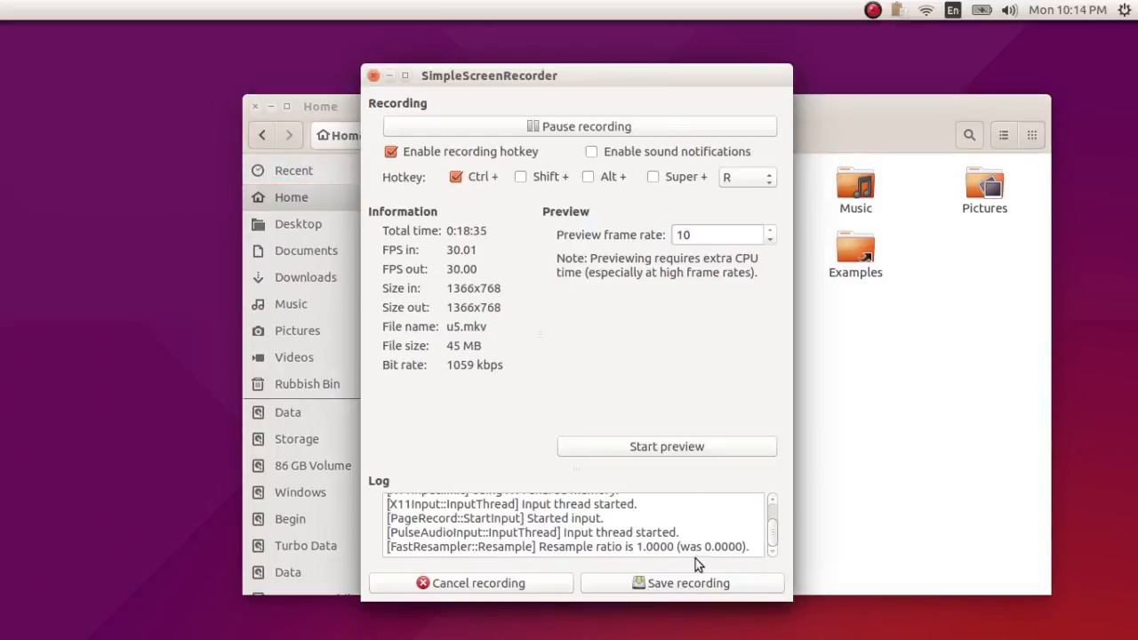